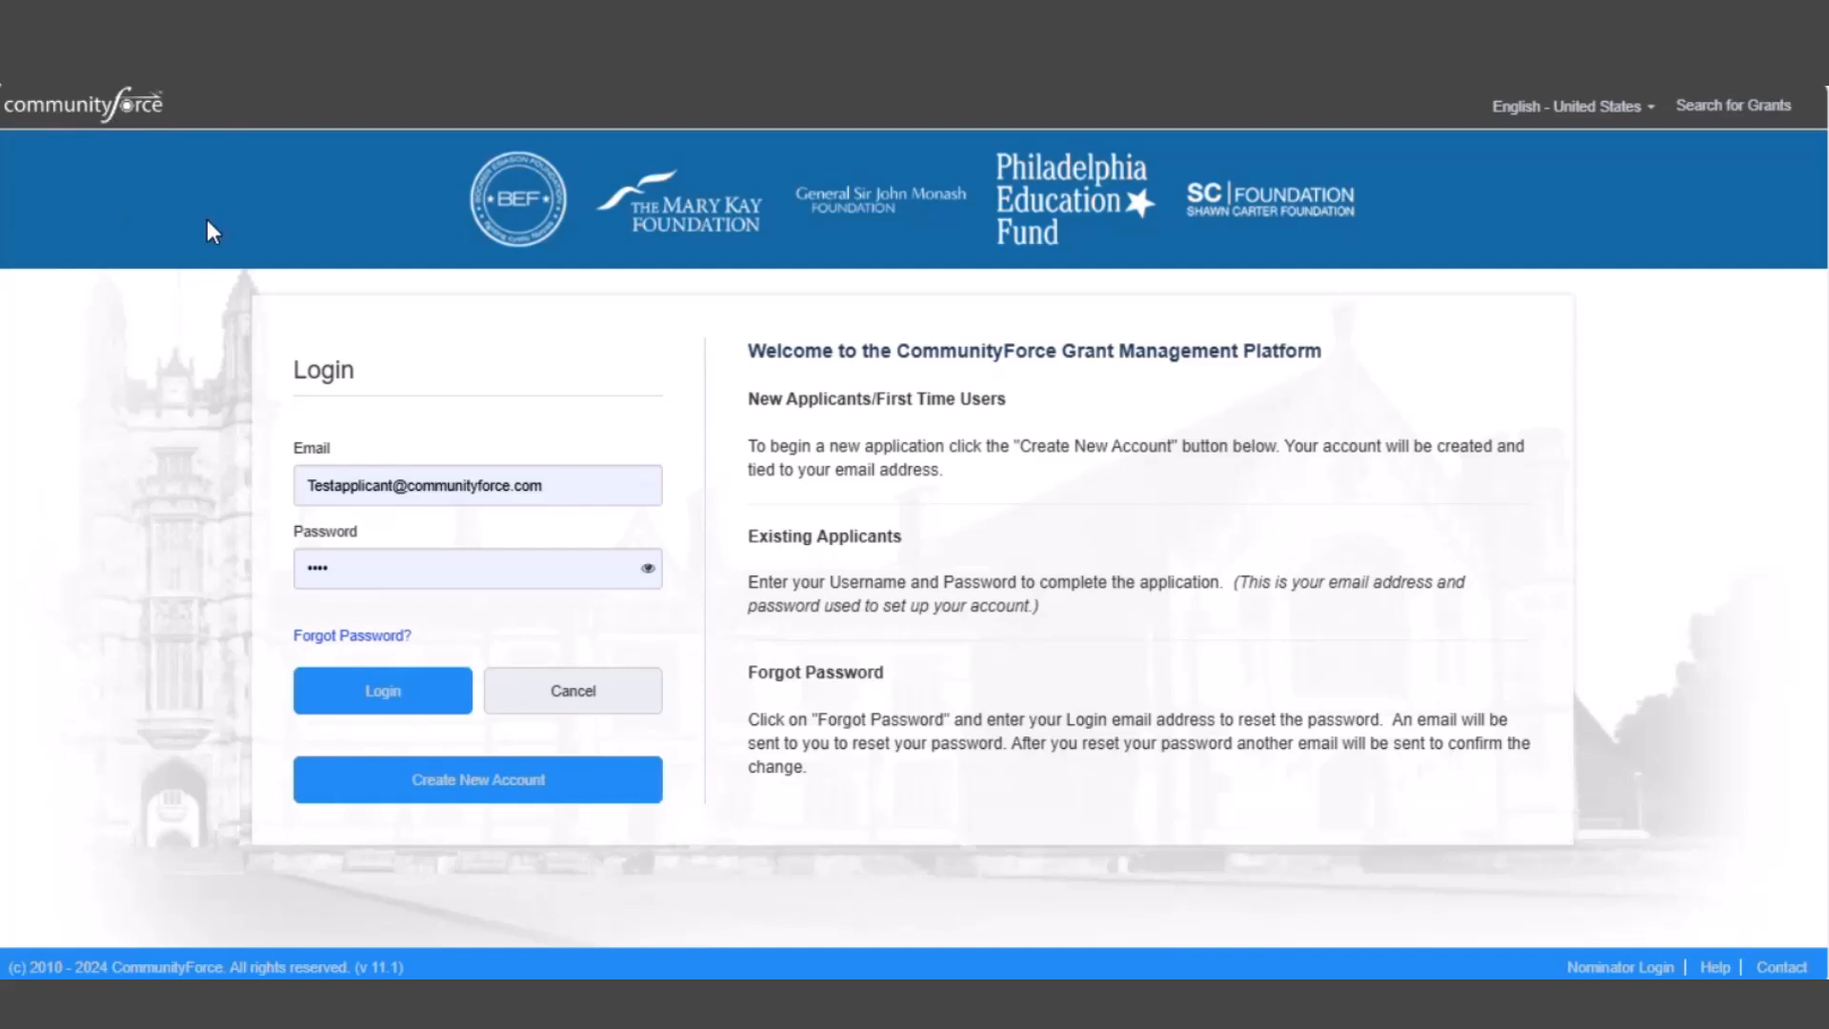
Open the new account registration form, review its required fields and return to the login page
click(387, 707)
mouse_move(739, 329)
mouse_down()
mouse_move(849, 605)
mouse_move(734, 384)
mouse_move(729, 329)
mouse_up()
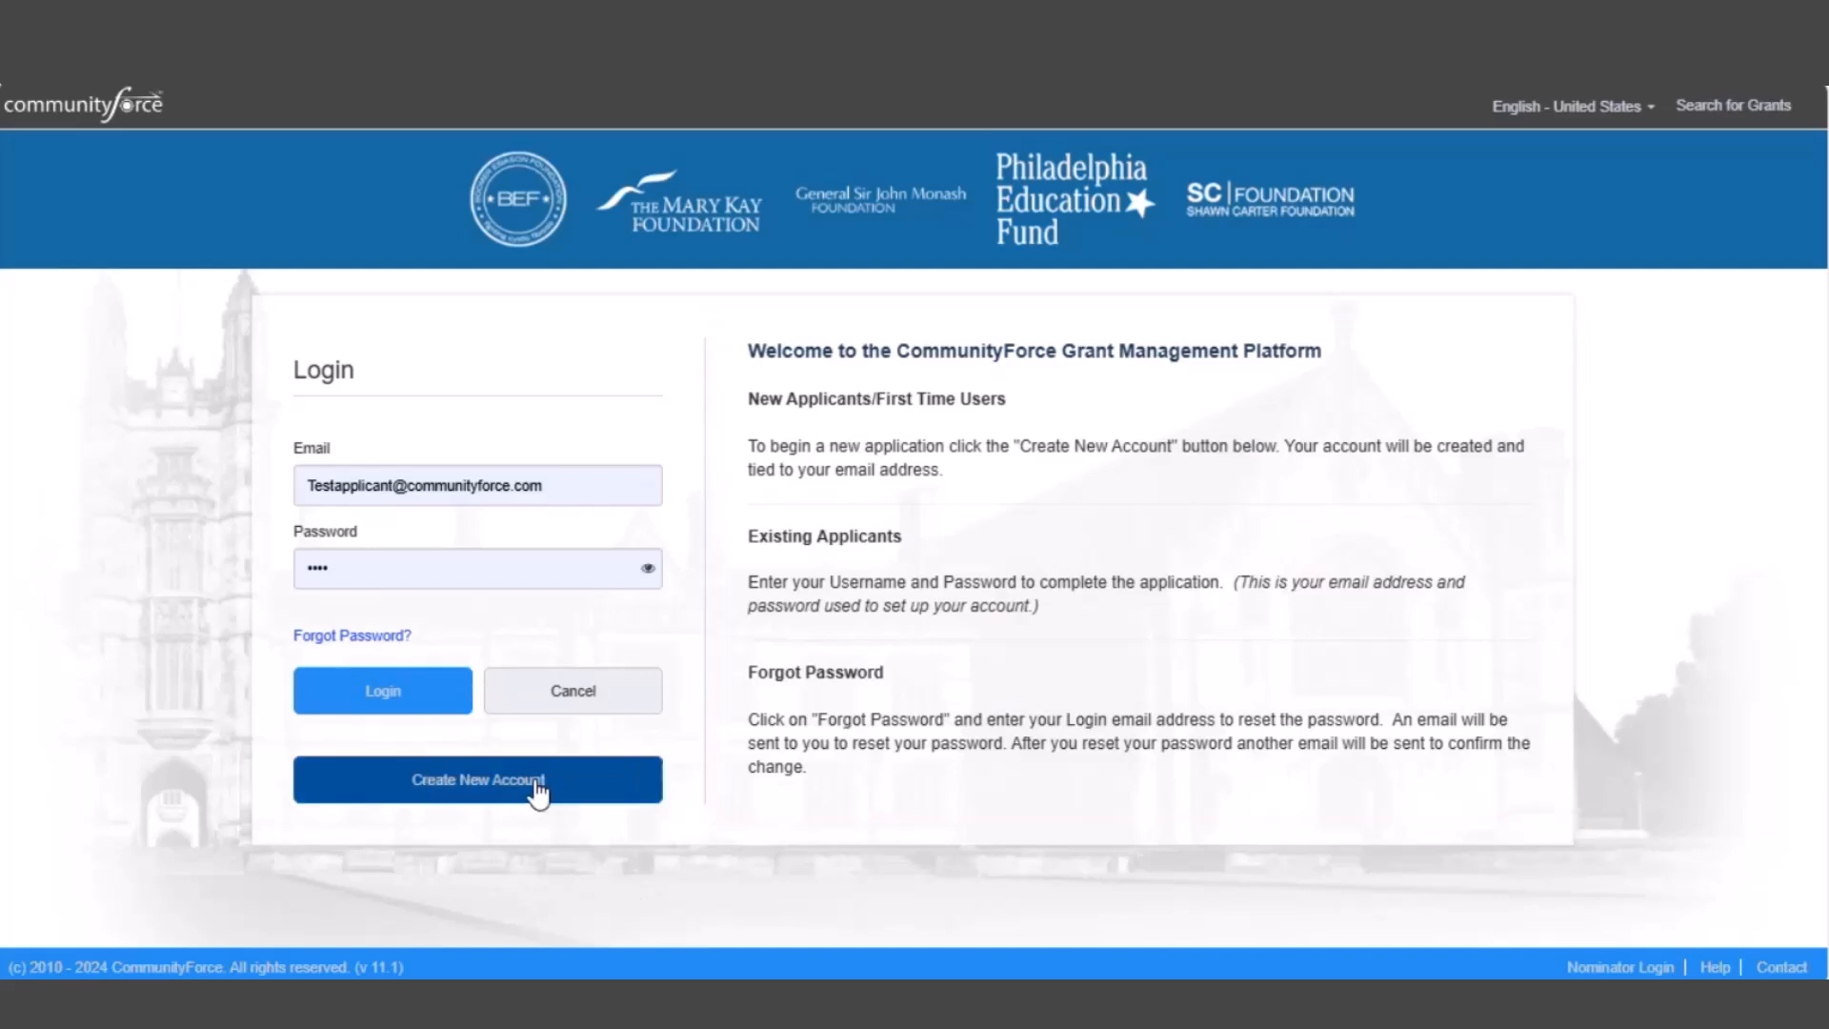
click(539, 791)
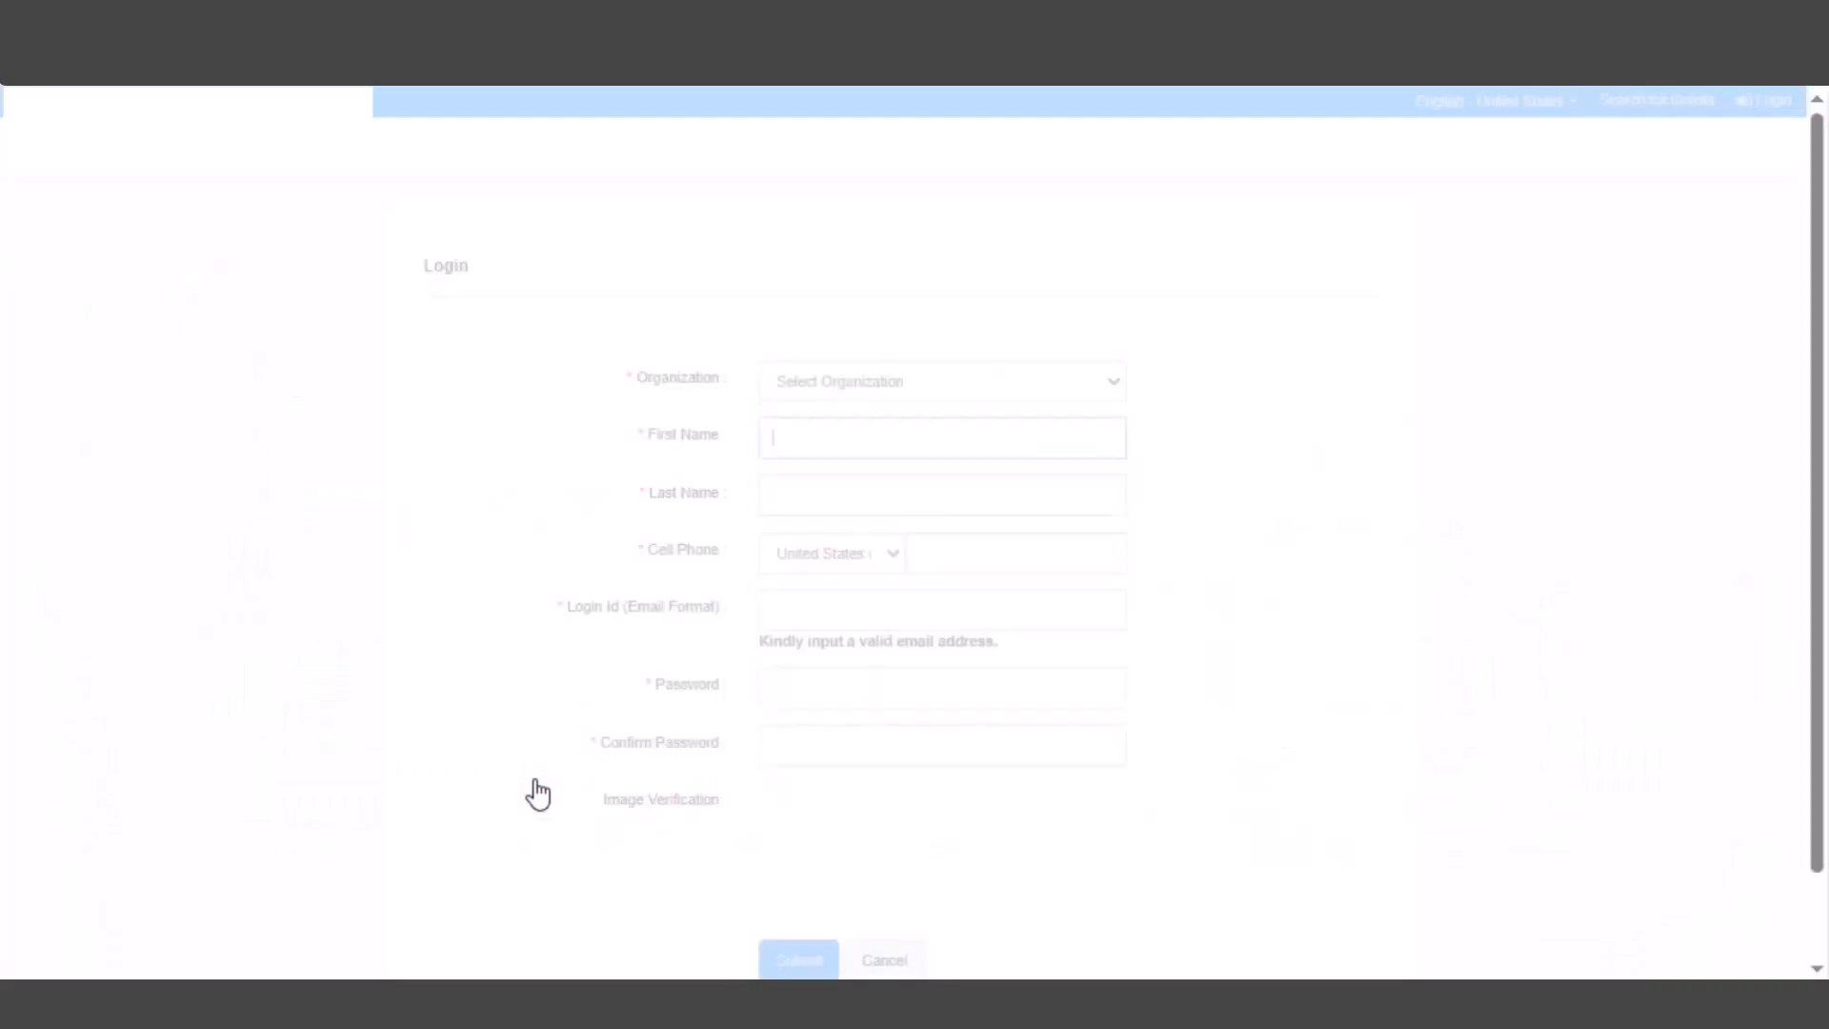
drag(591, 355, 733, 879)
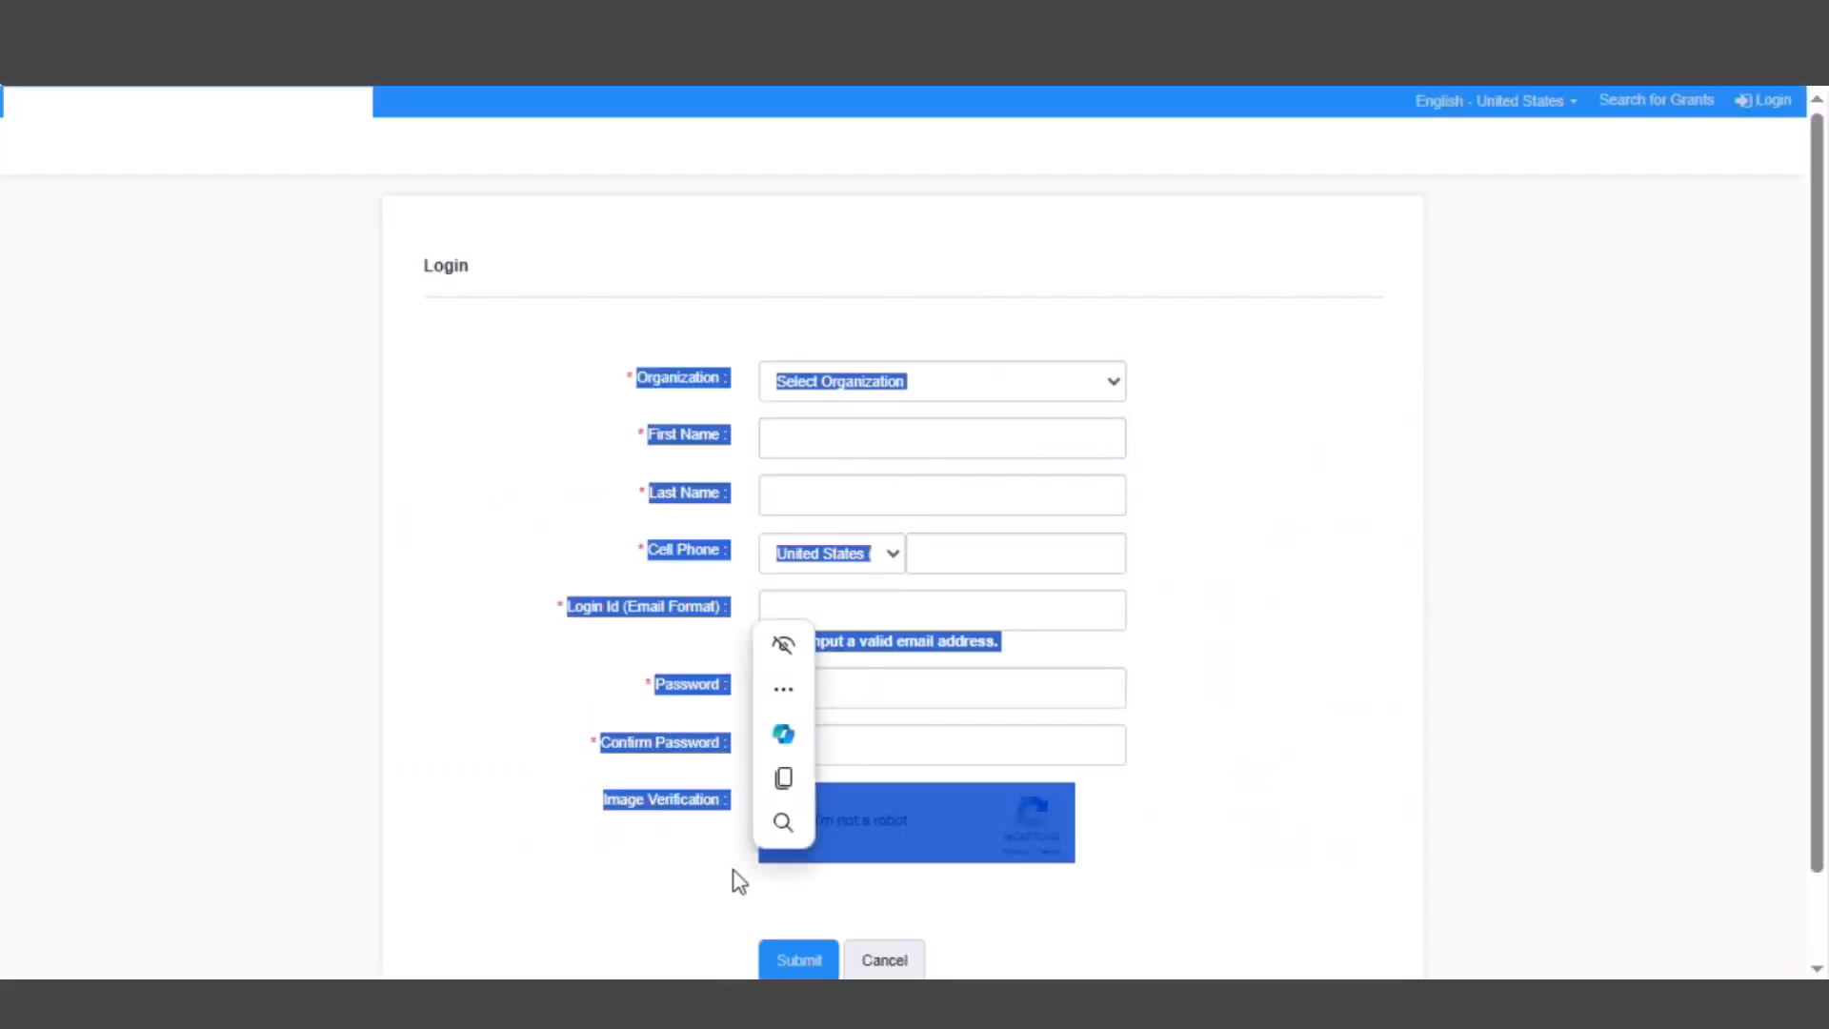
click(1777, 102)
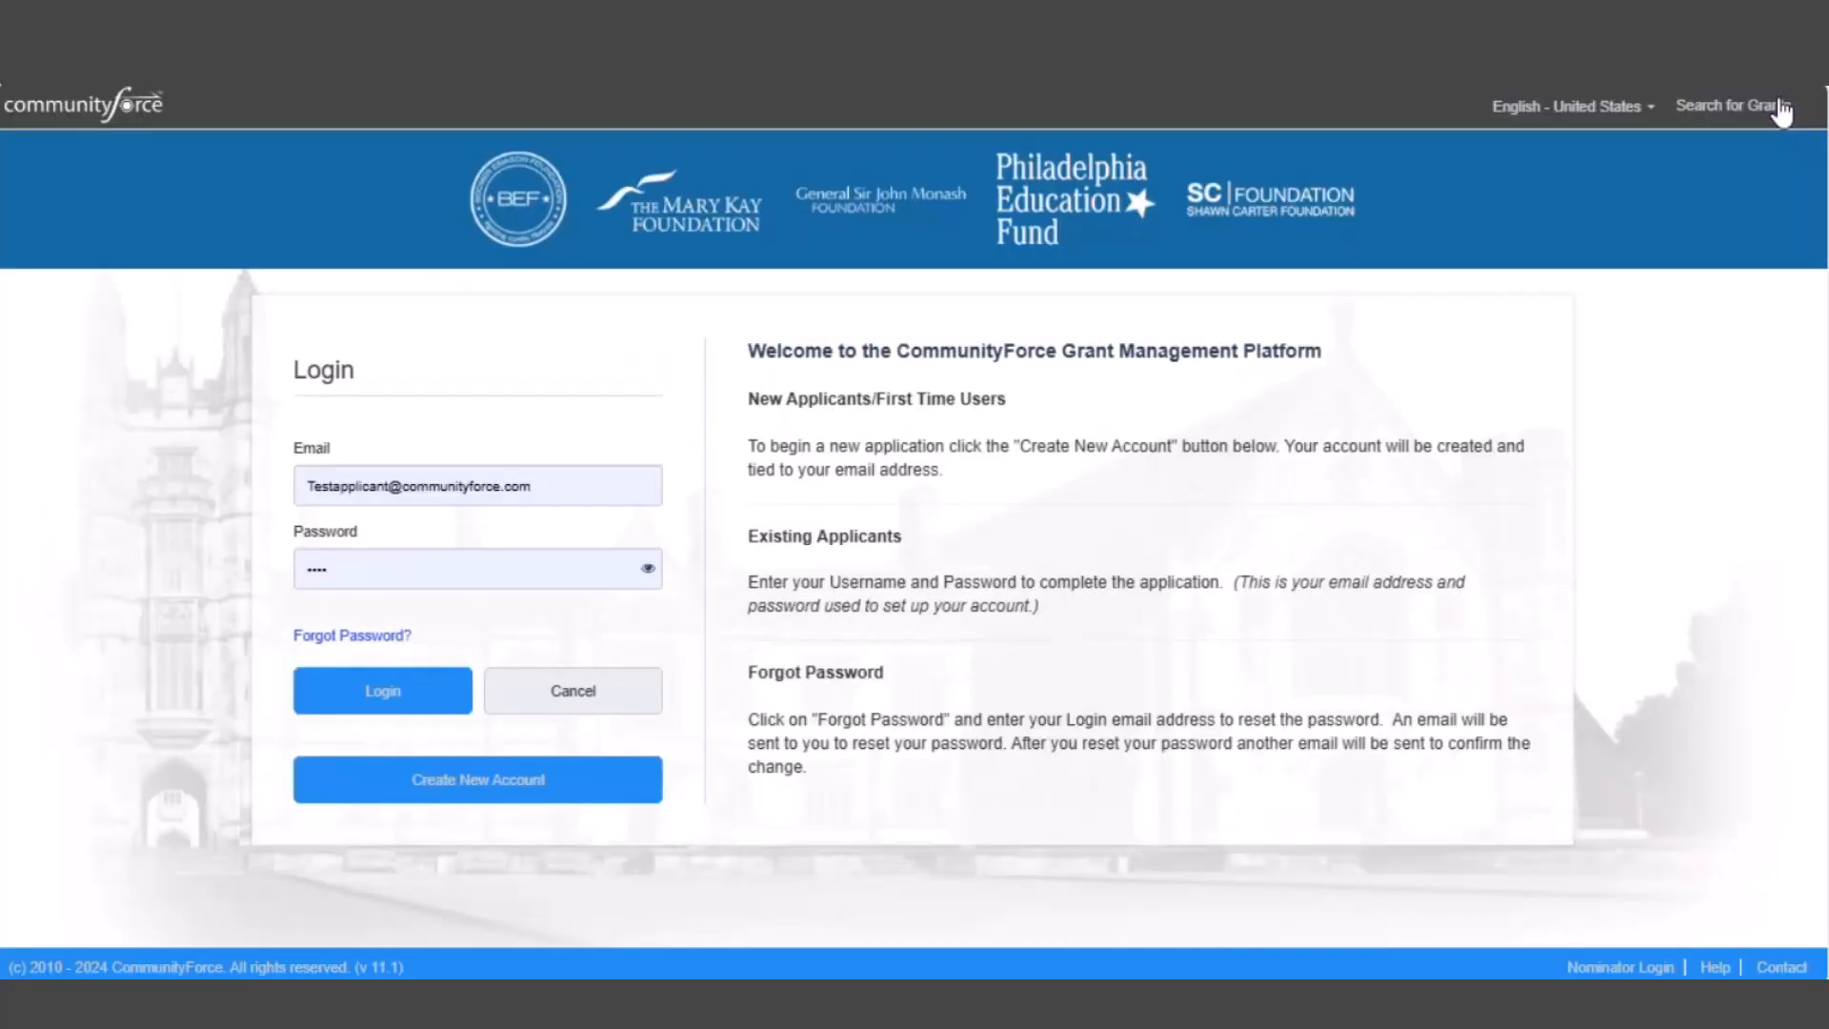
Log in as the applicant using the saved account email and password
click(620, 486)
click(400, 625)
click(388, 703)
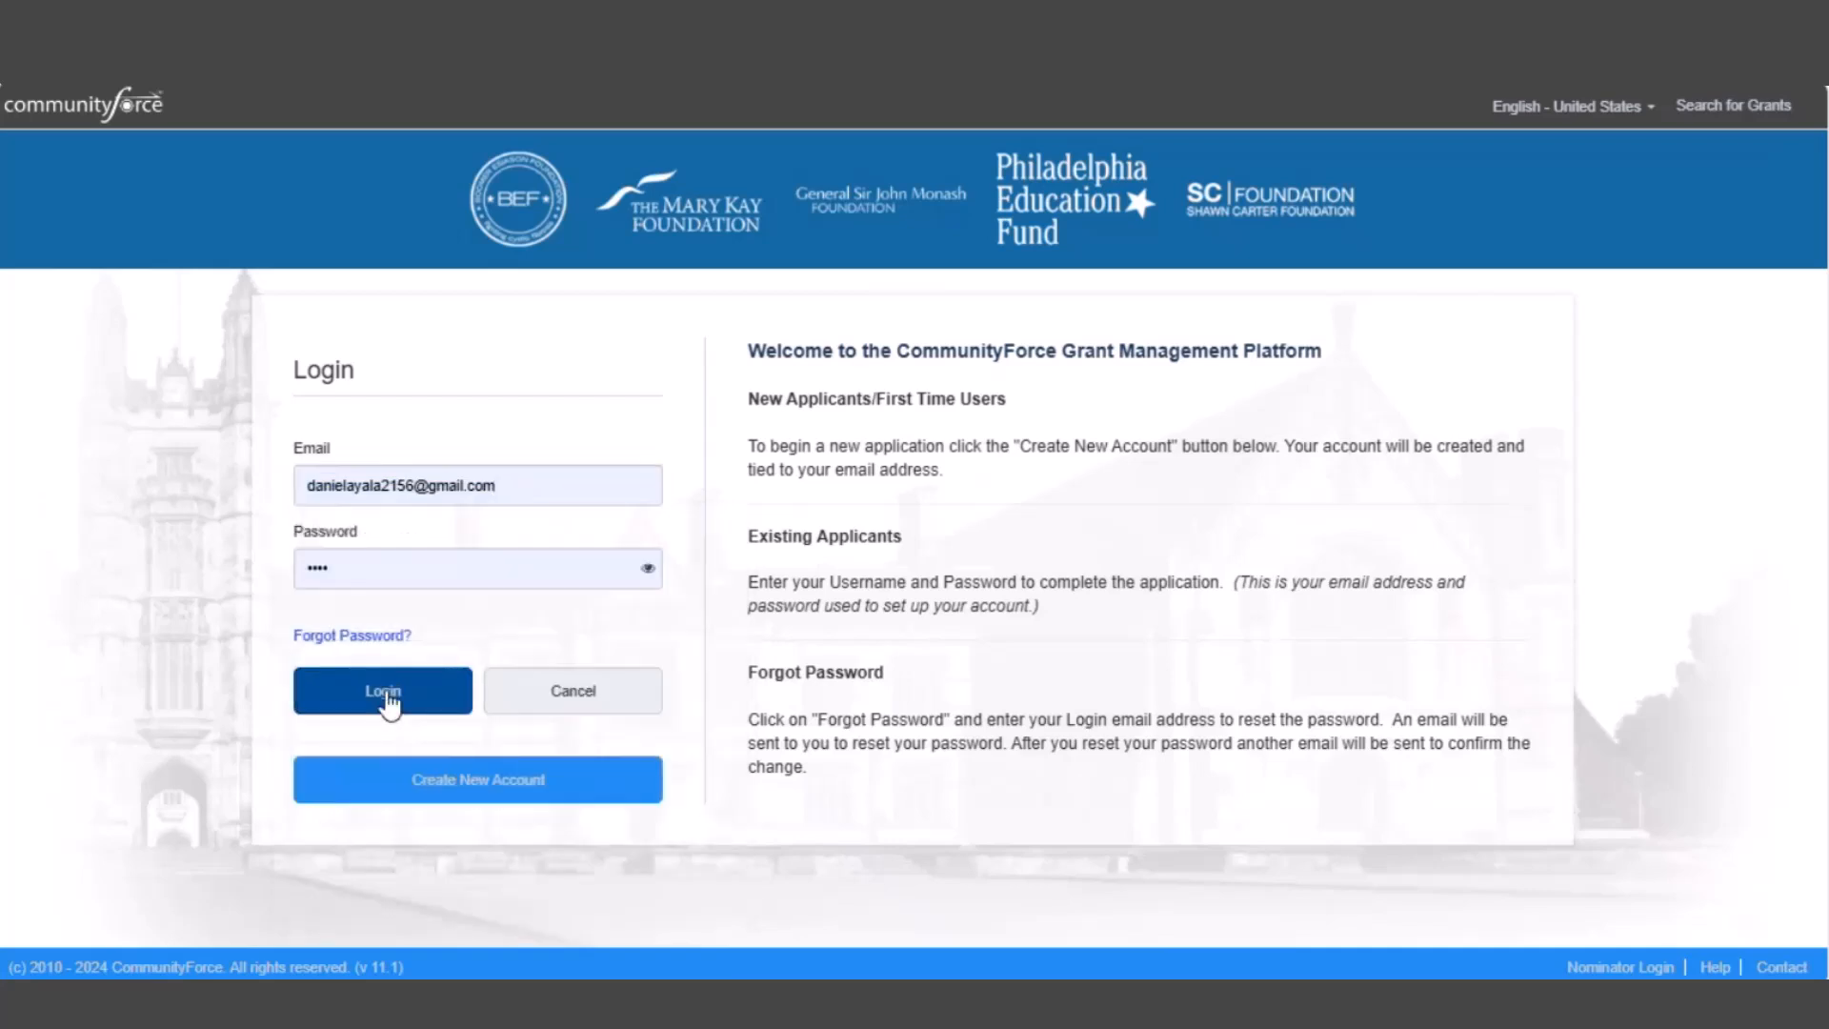
Sort the list of grants by Begin Accepting Applications Date (Last to First)
scroll(624, 698, up, 4)
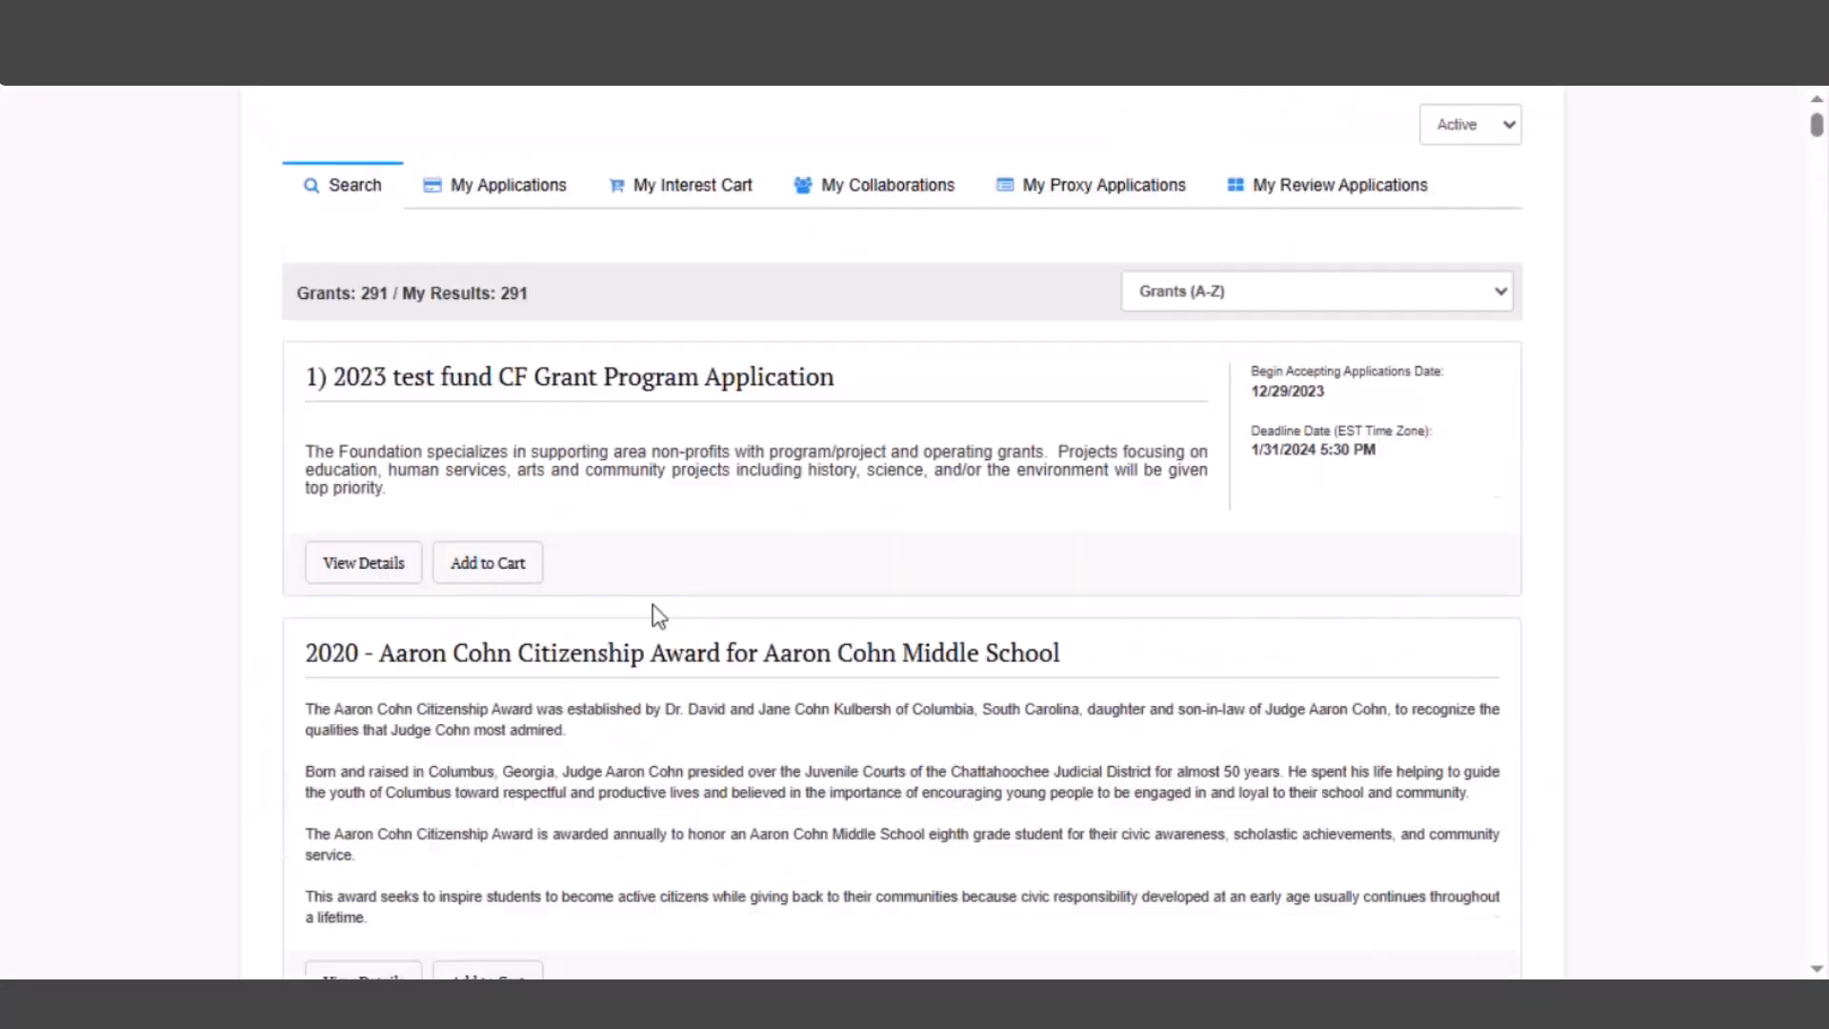
click(1184, 400)
click(1214, 535)
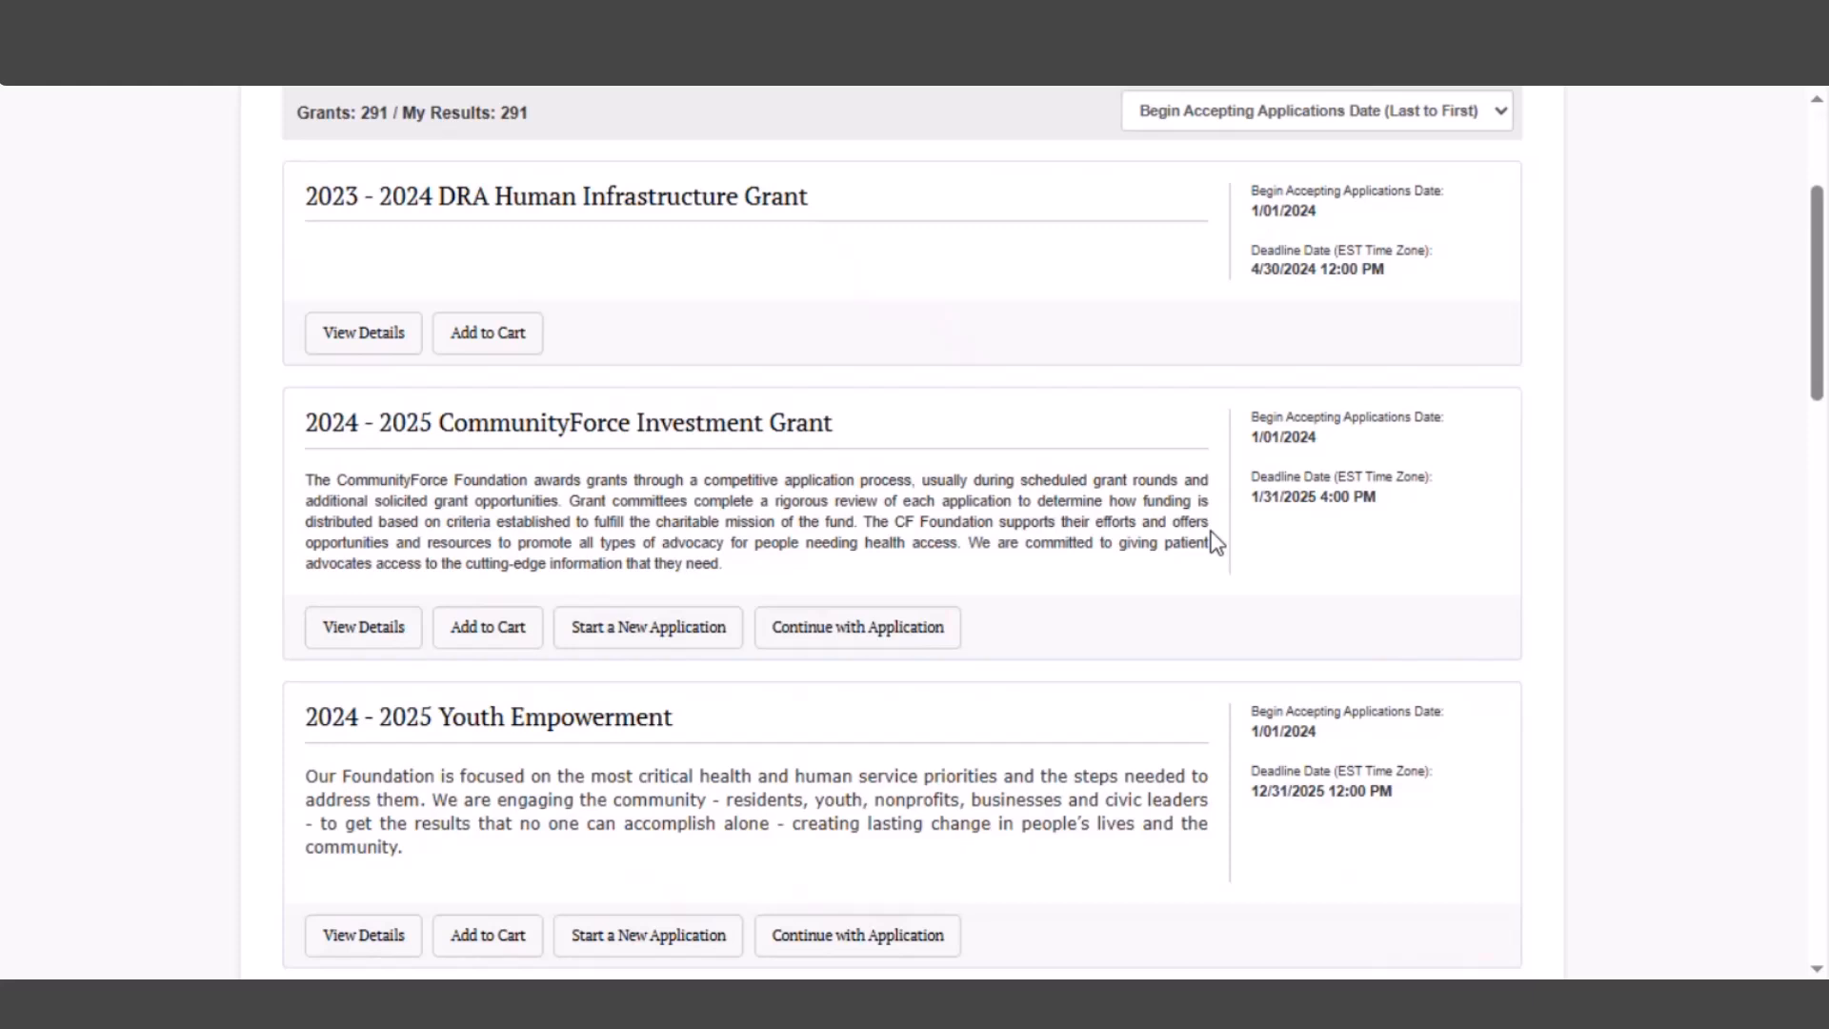
Open the details of the 2024 - 2025 CommunityForce Investment Grant and review its description, eligibility requirements and dates
click(365, 629)
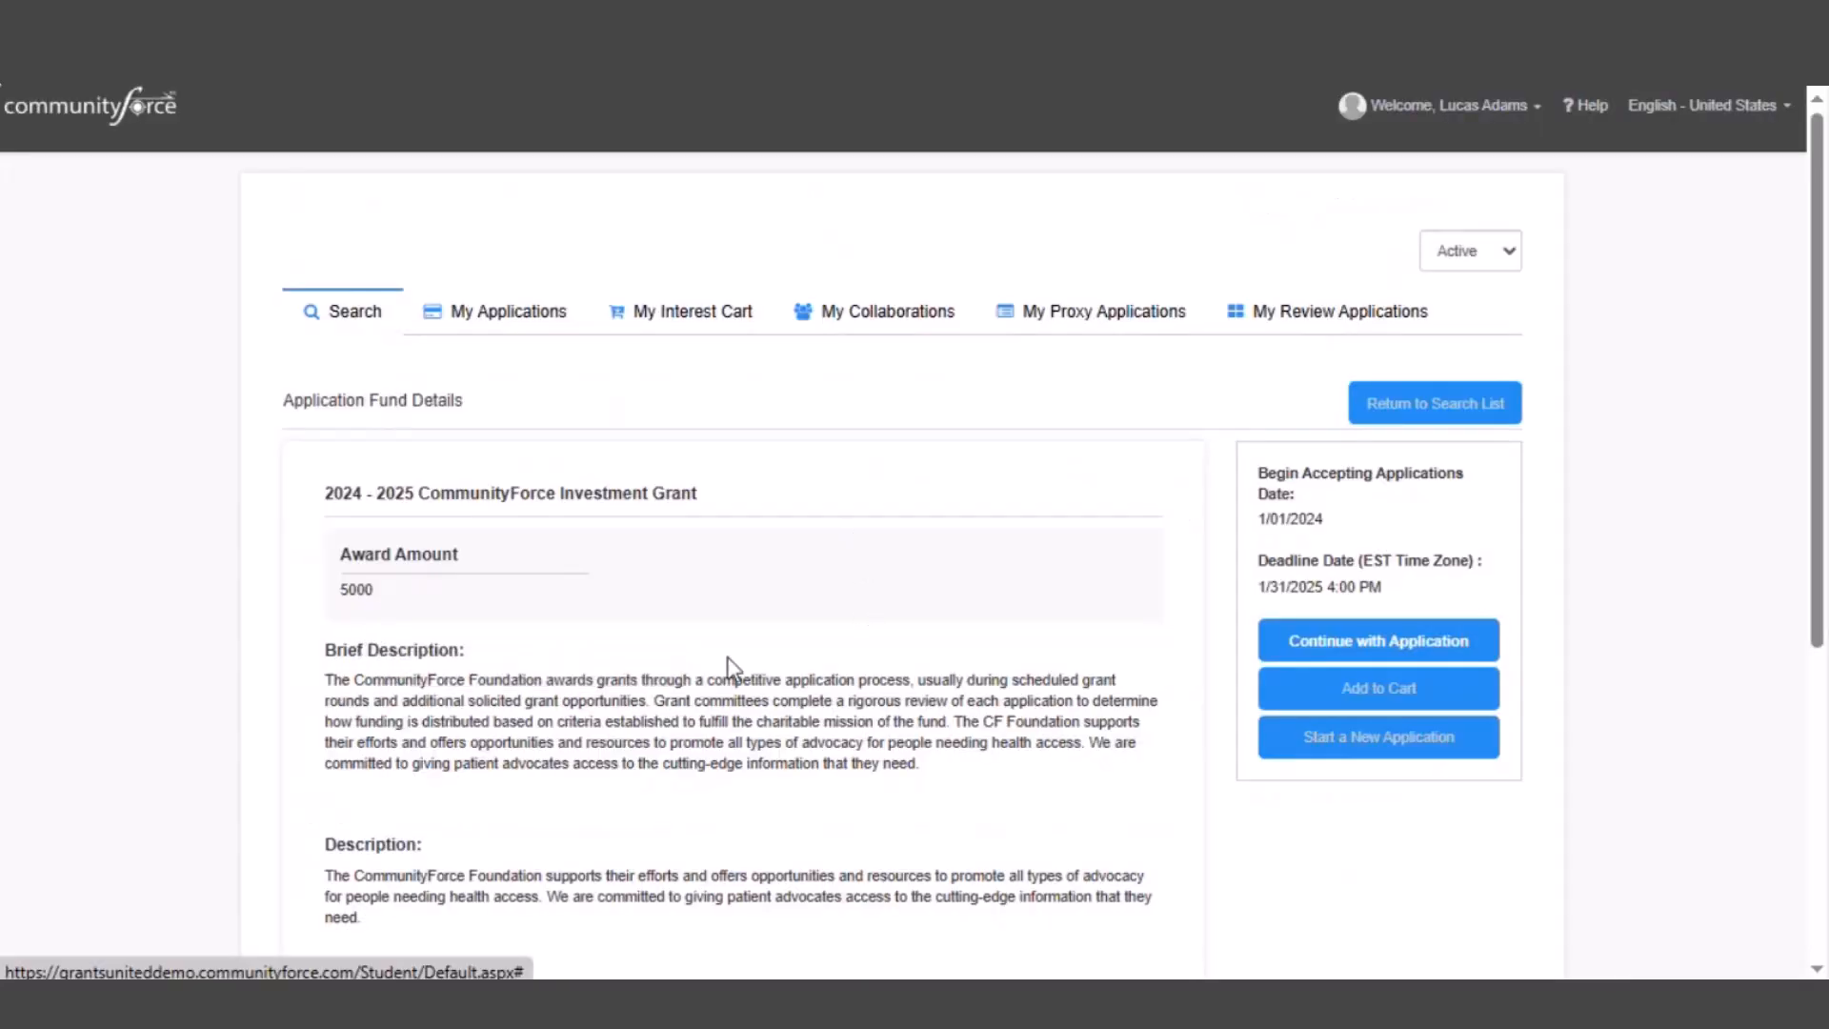
scroll(513, 660, down, 4)
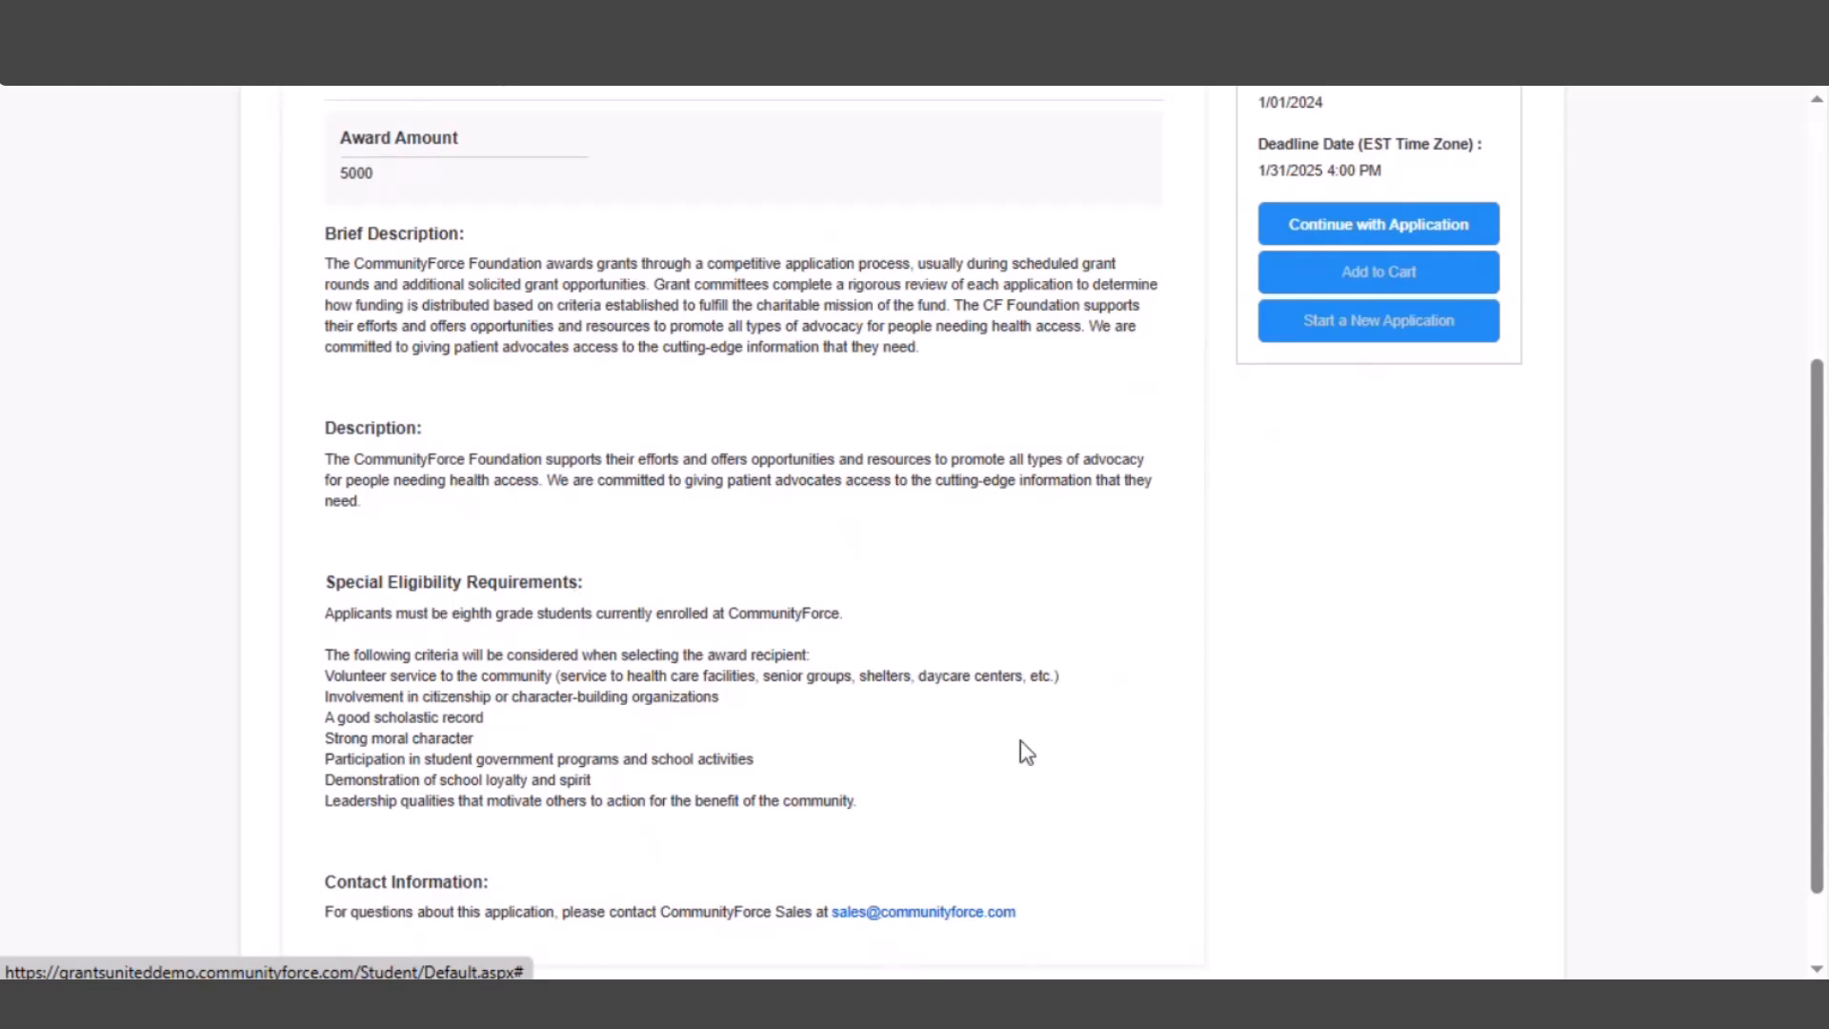
scroll(1020, 740, up, 3)
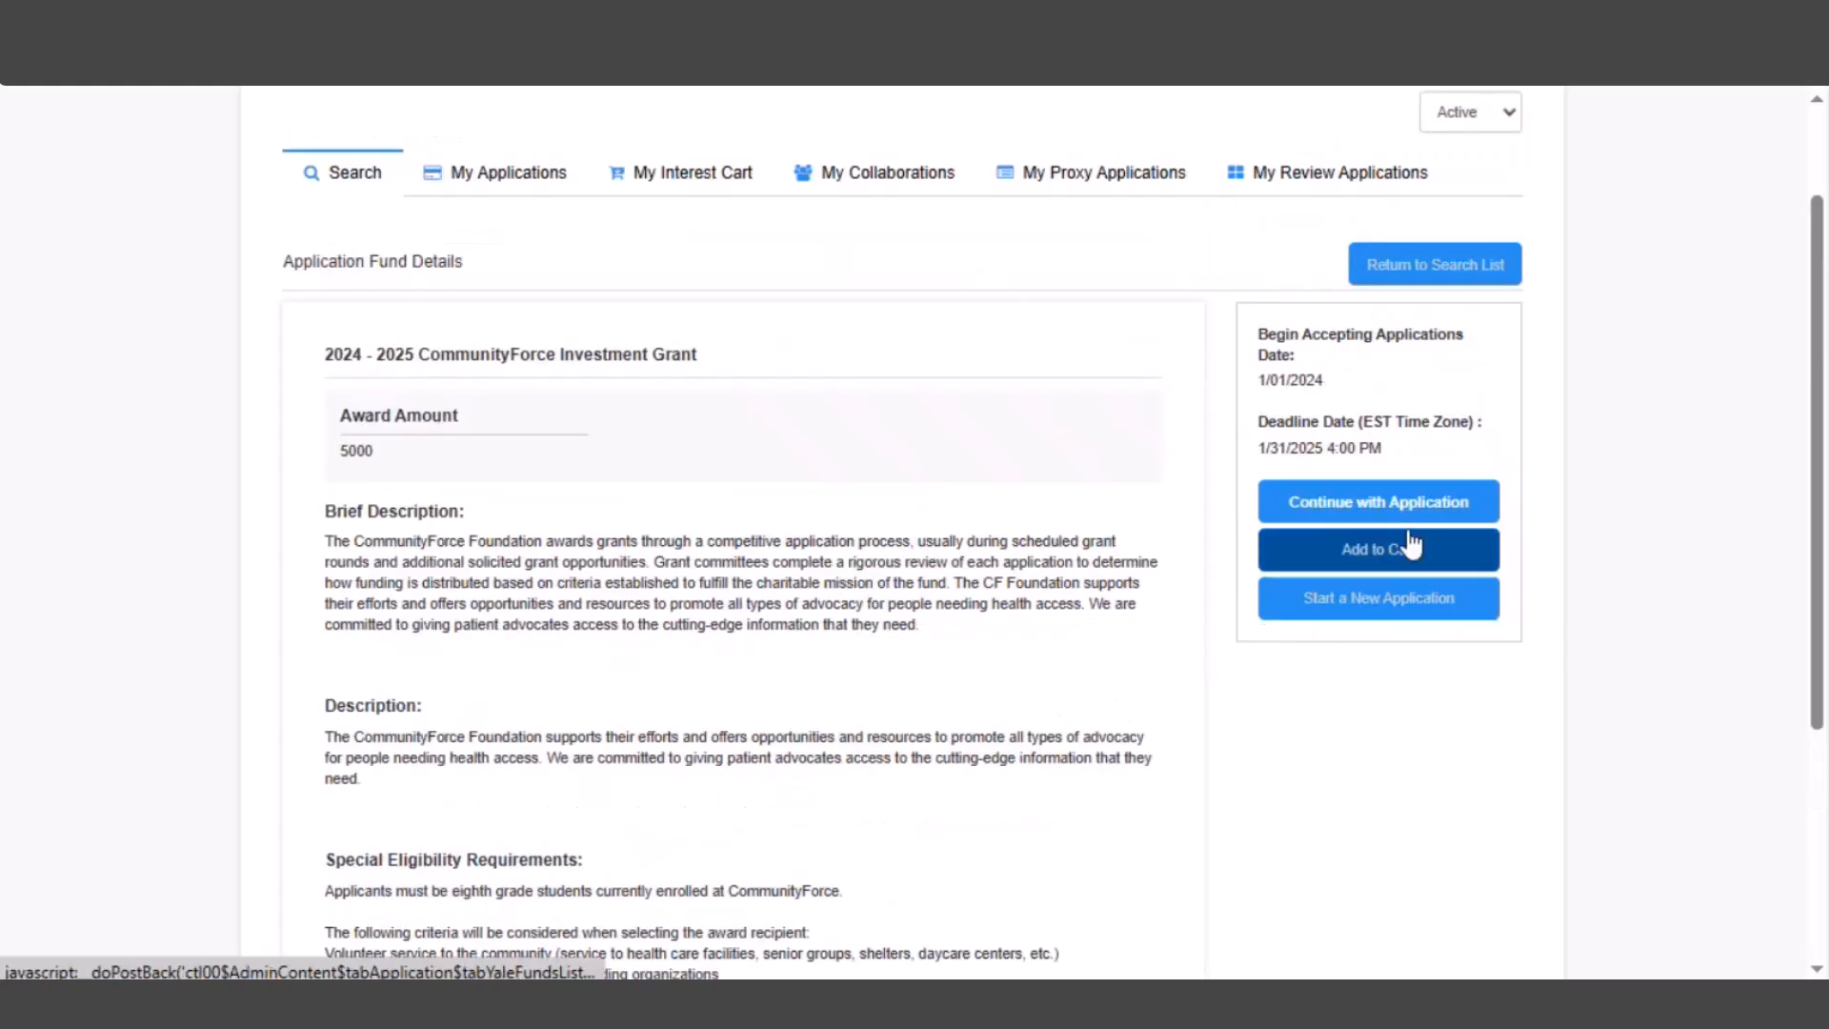
drag(1243, 336, 1346, 448)
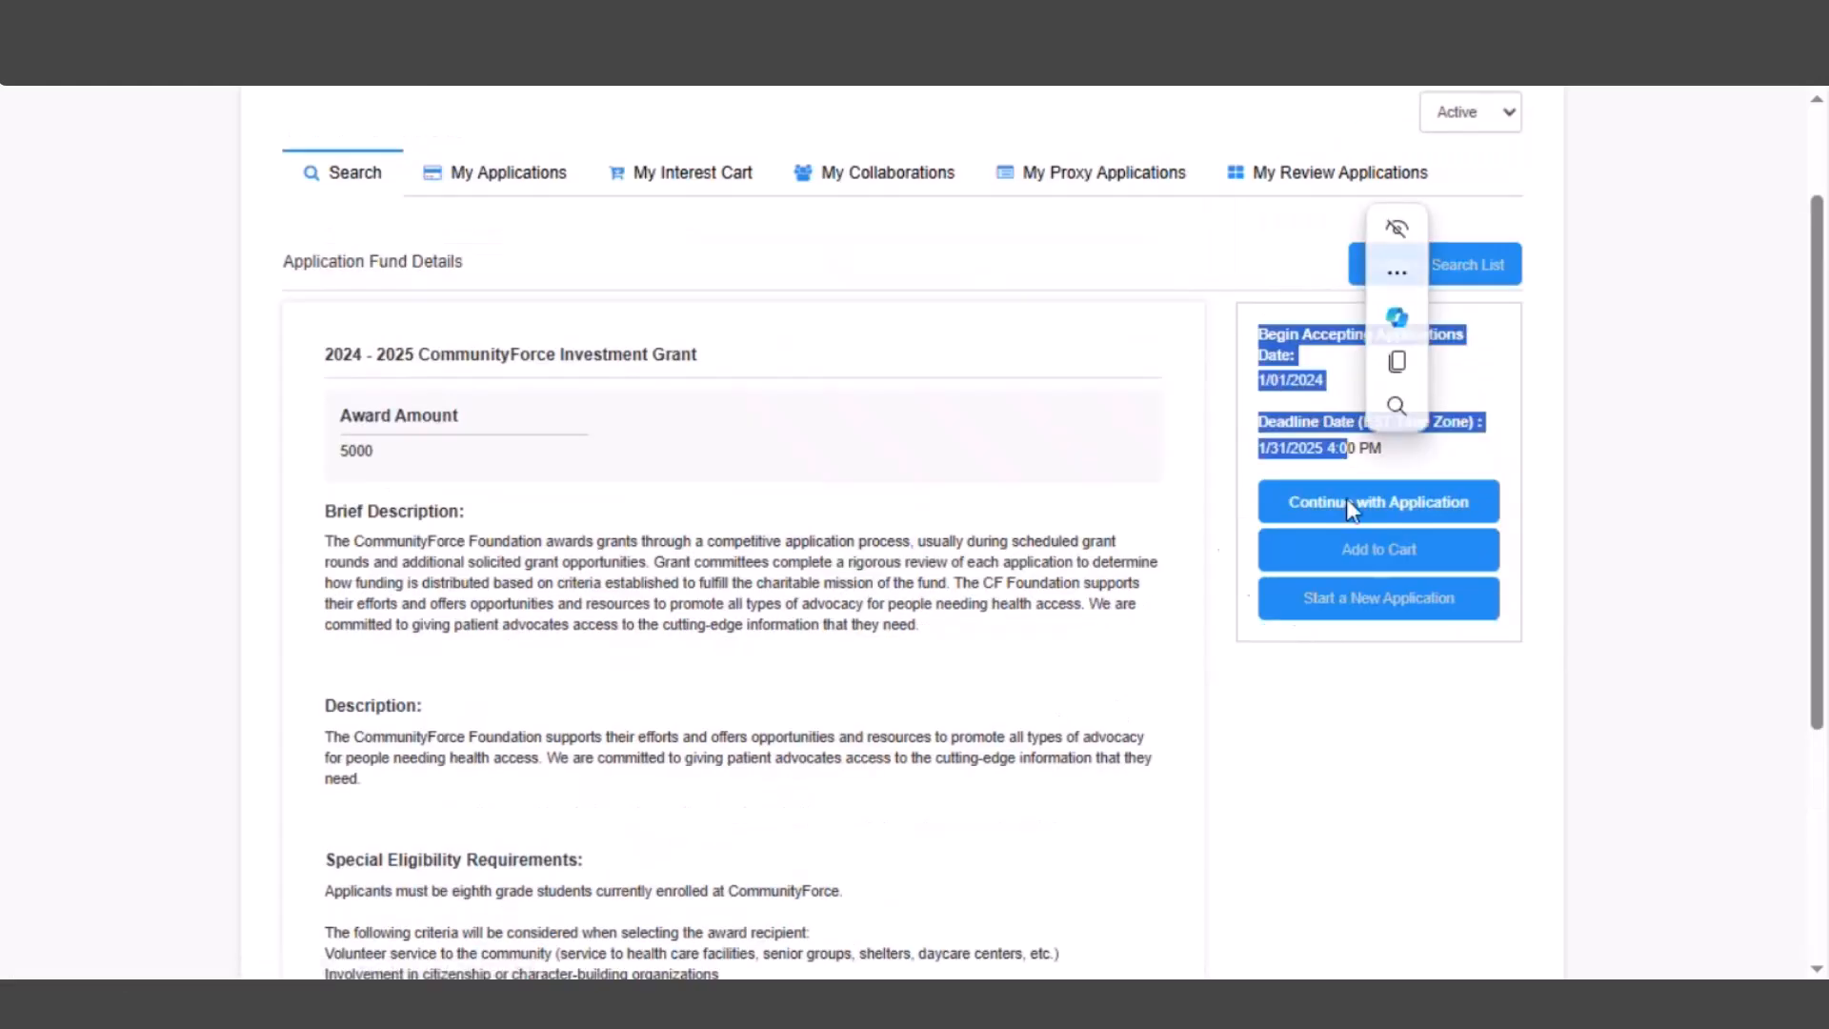
Look through the applicant's own applications, interest cart, collaborations and proxy applications
click(520, 185)
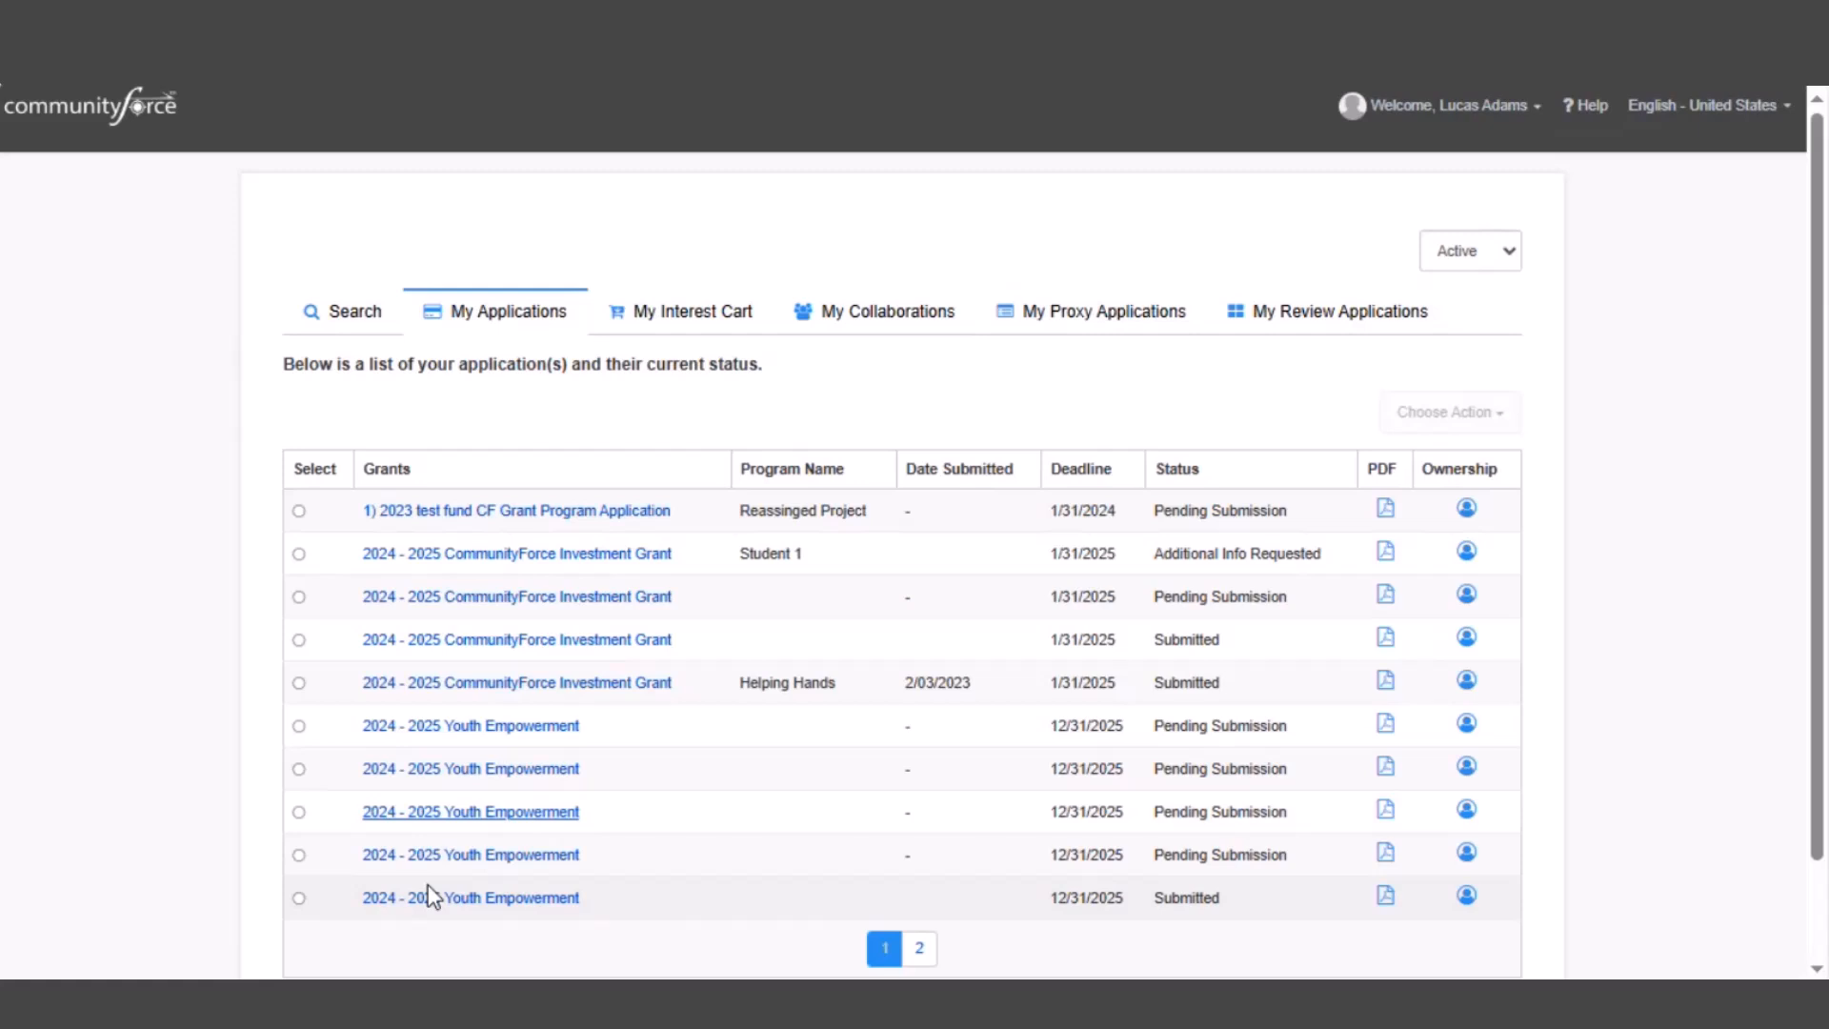
click(677, 314)
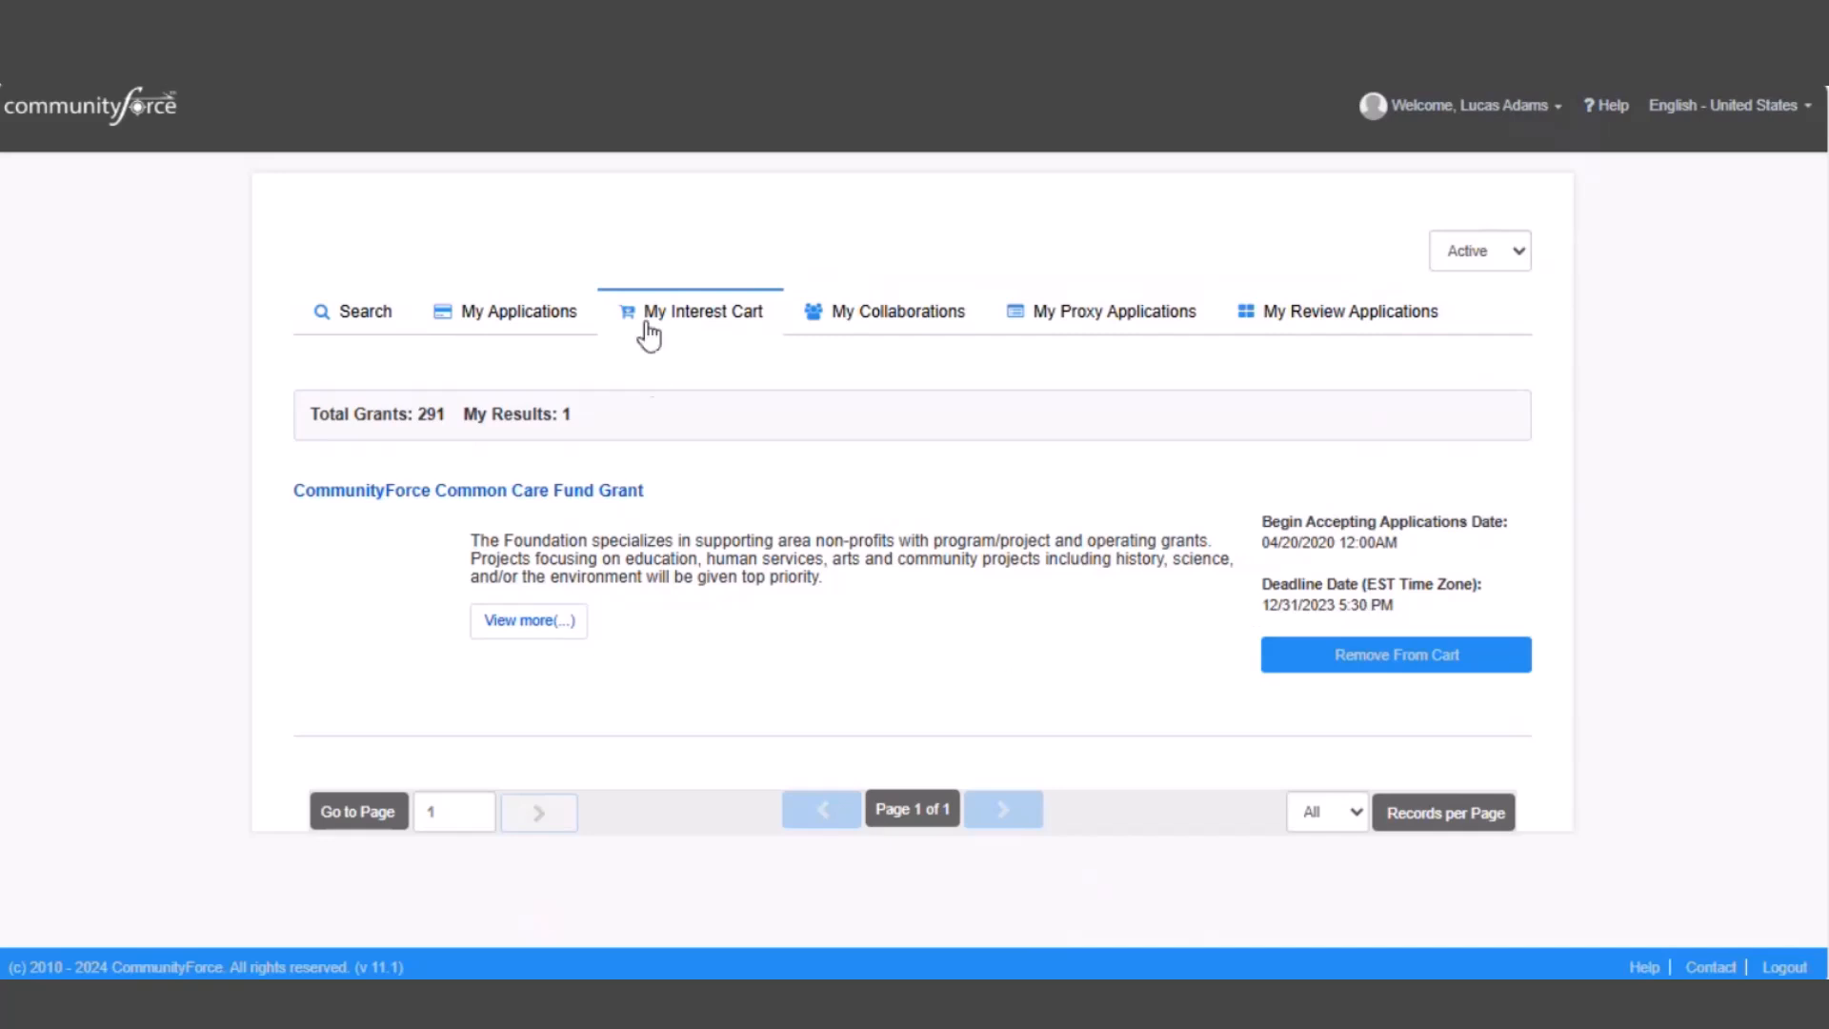
click(867, 325)
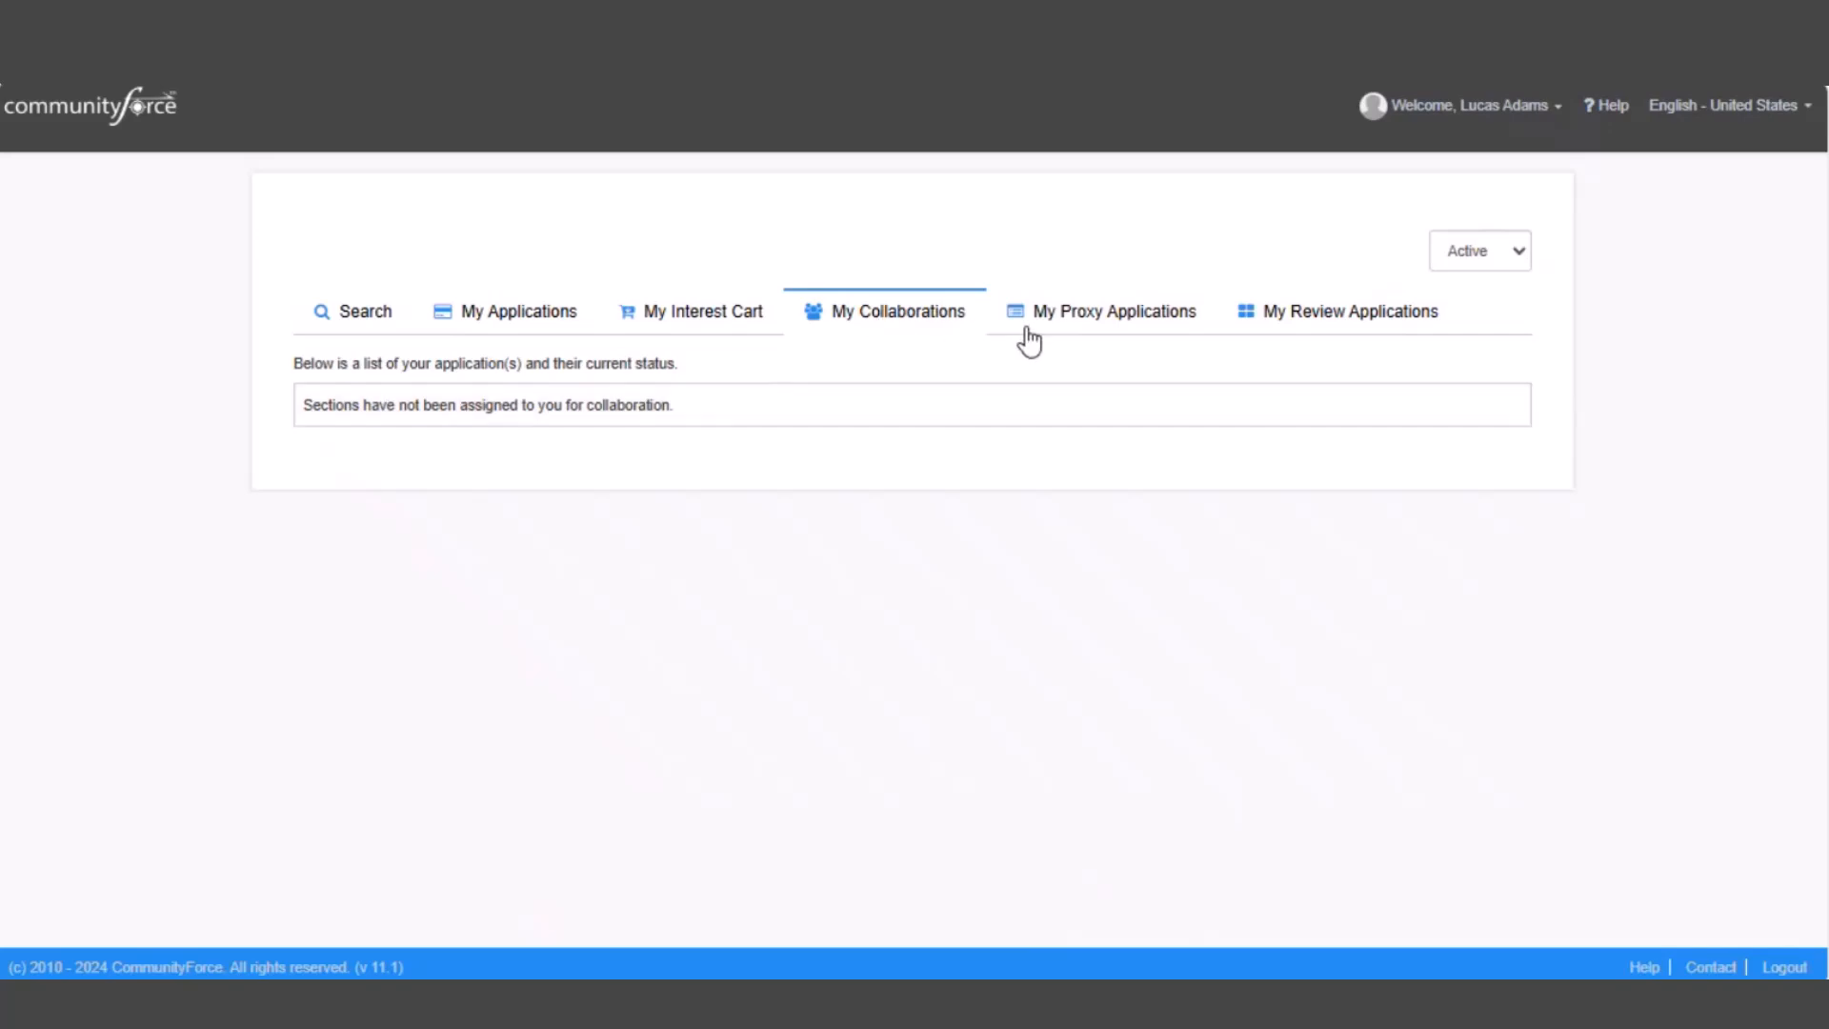
click(1101, 322)
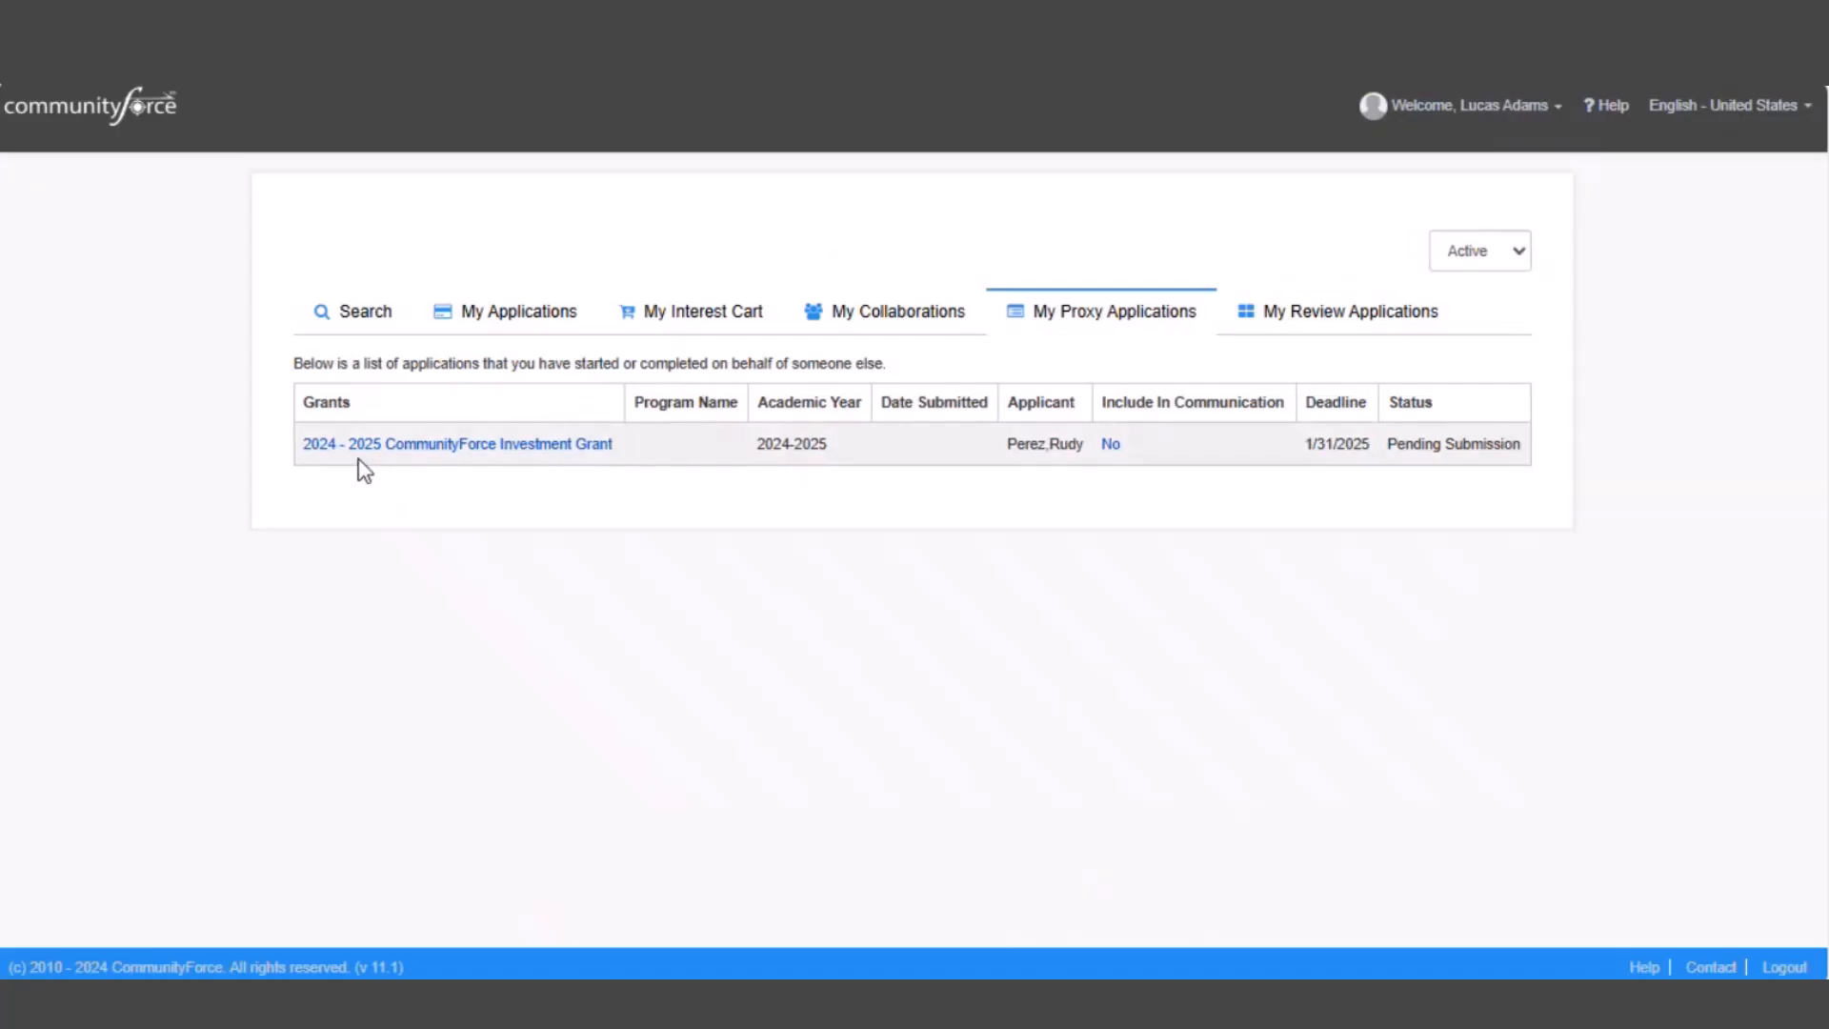
click(991, 450)
From the applicant's own applications, open the 2024 - 2025 CommunityForce Investment Grant application that is pending submission
click(522, 324)
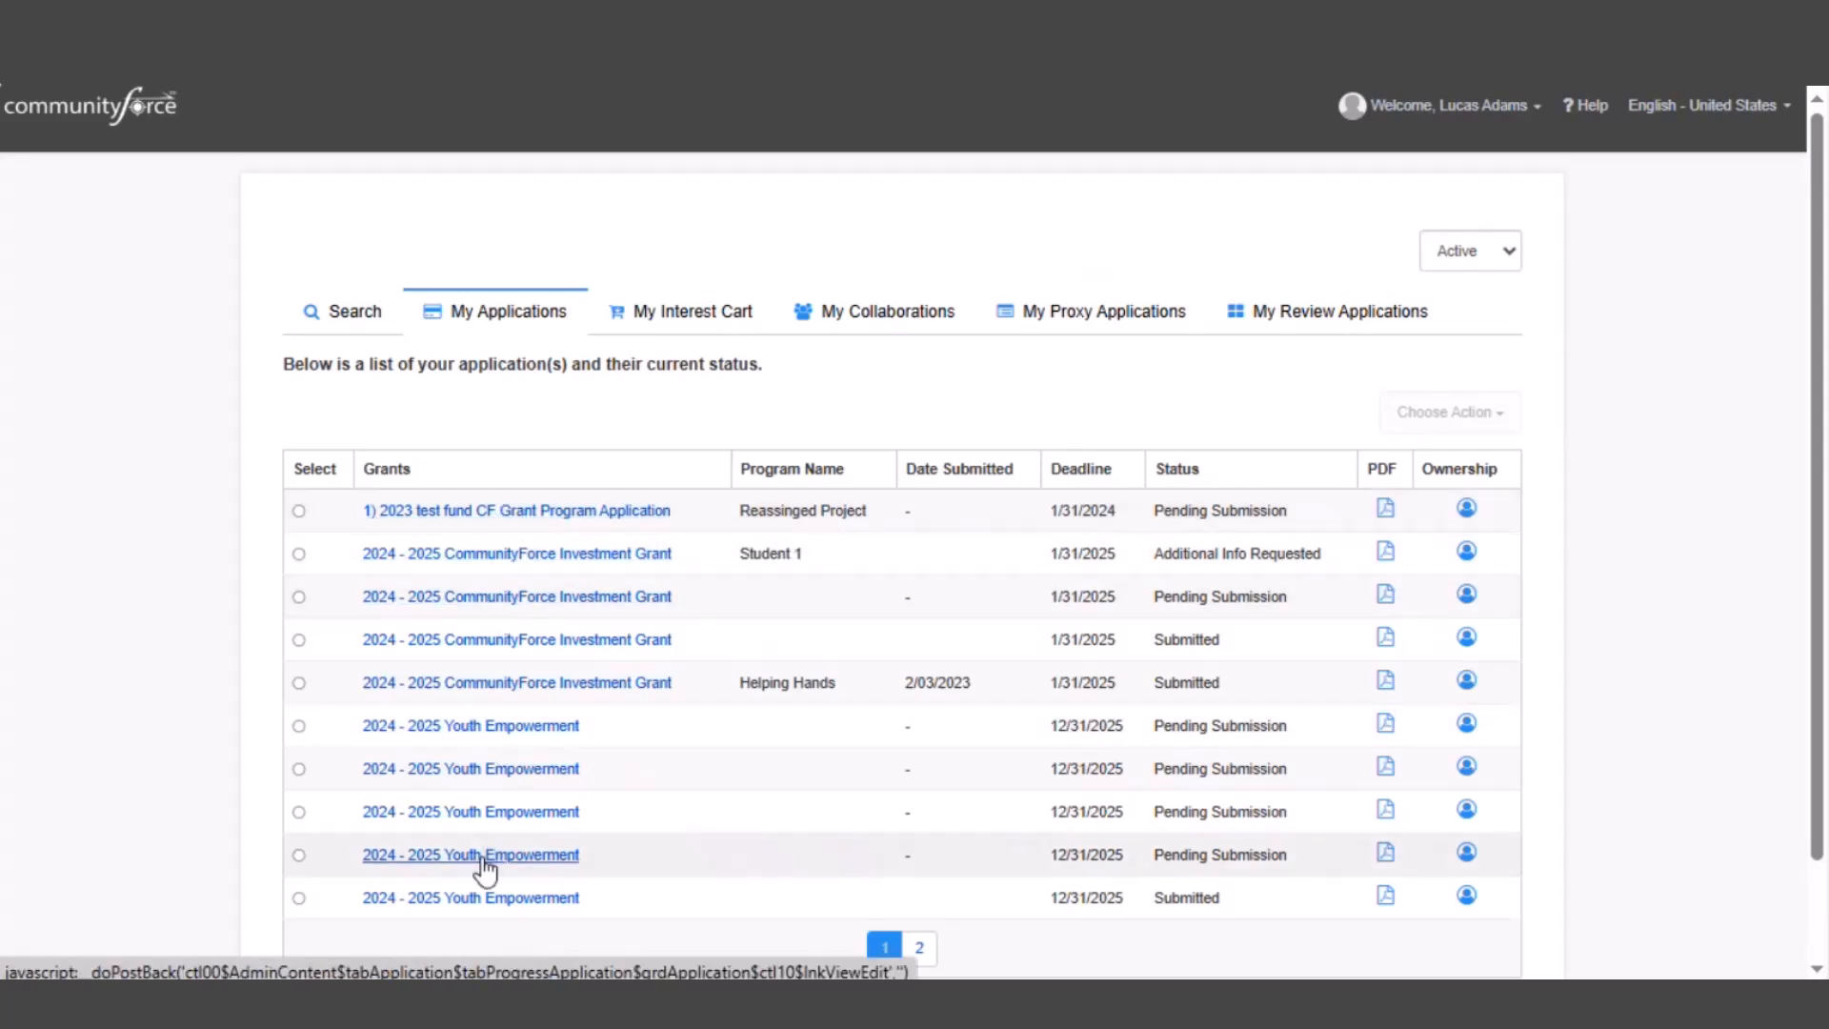
click(956, 464)
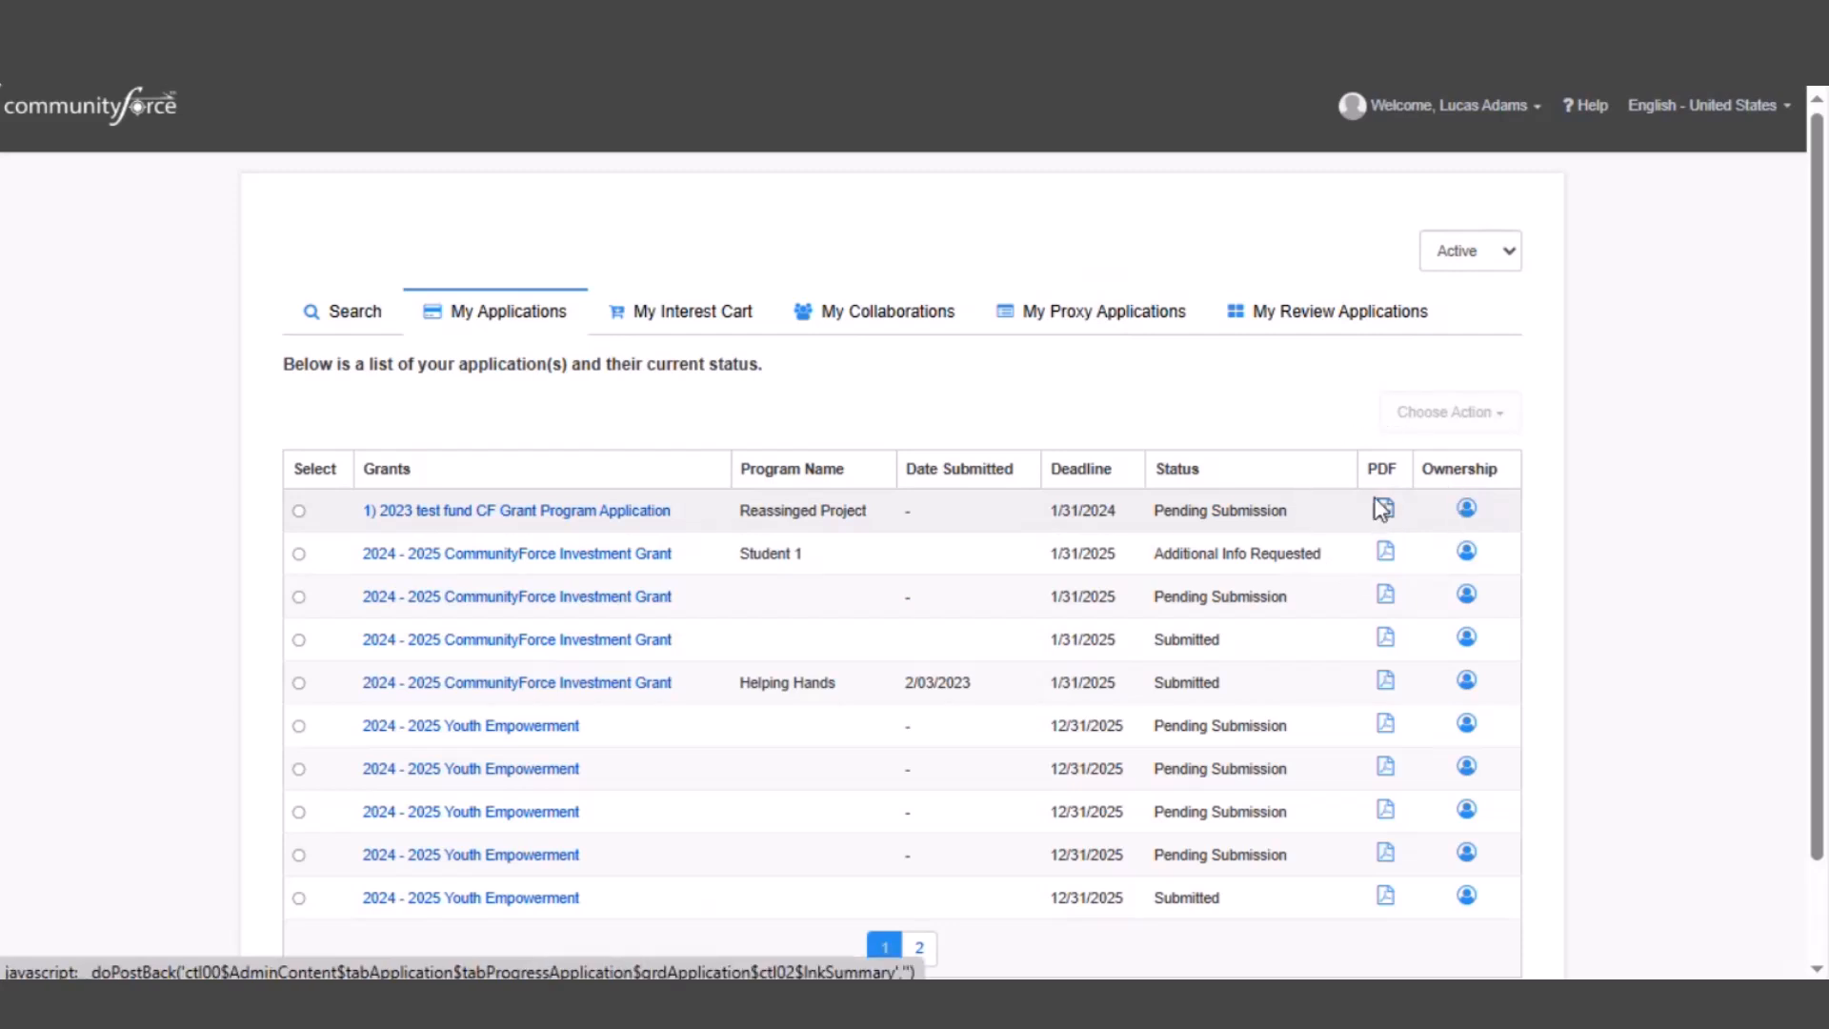
click(552, 597)
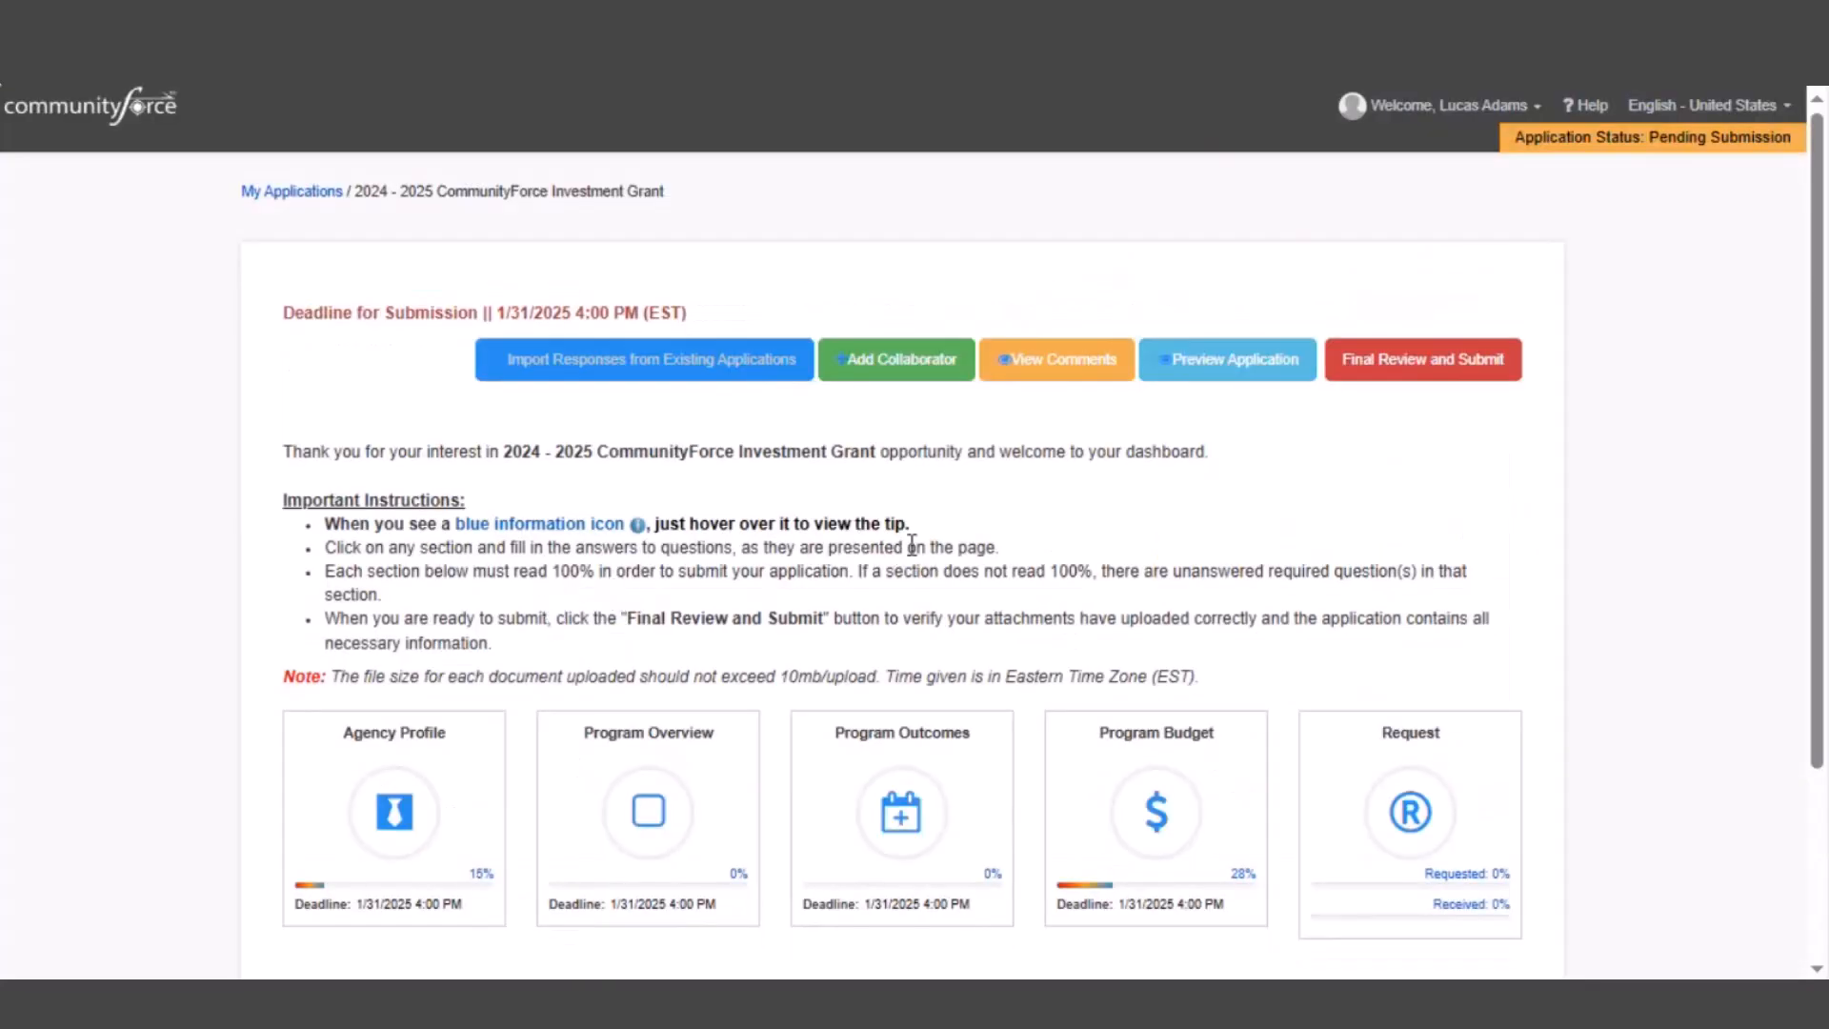
Review the important instructions and the section cards on the grant application's dashboard
scroll(1288, 511, down, 2)
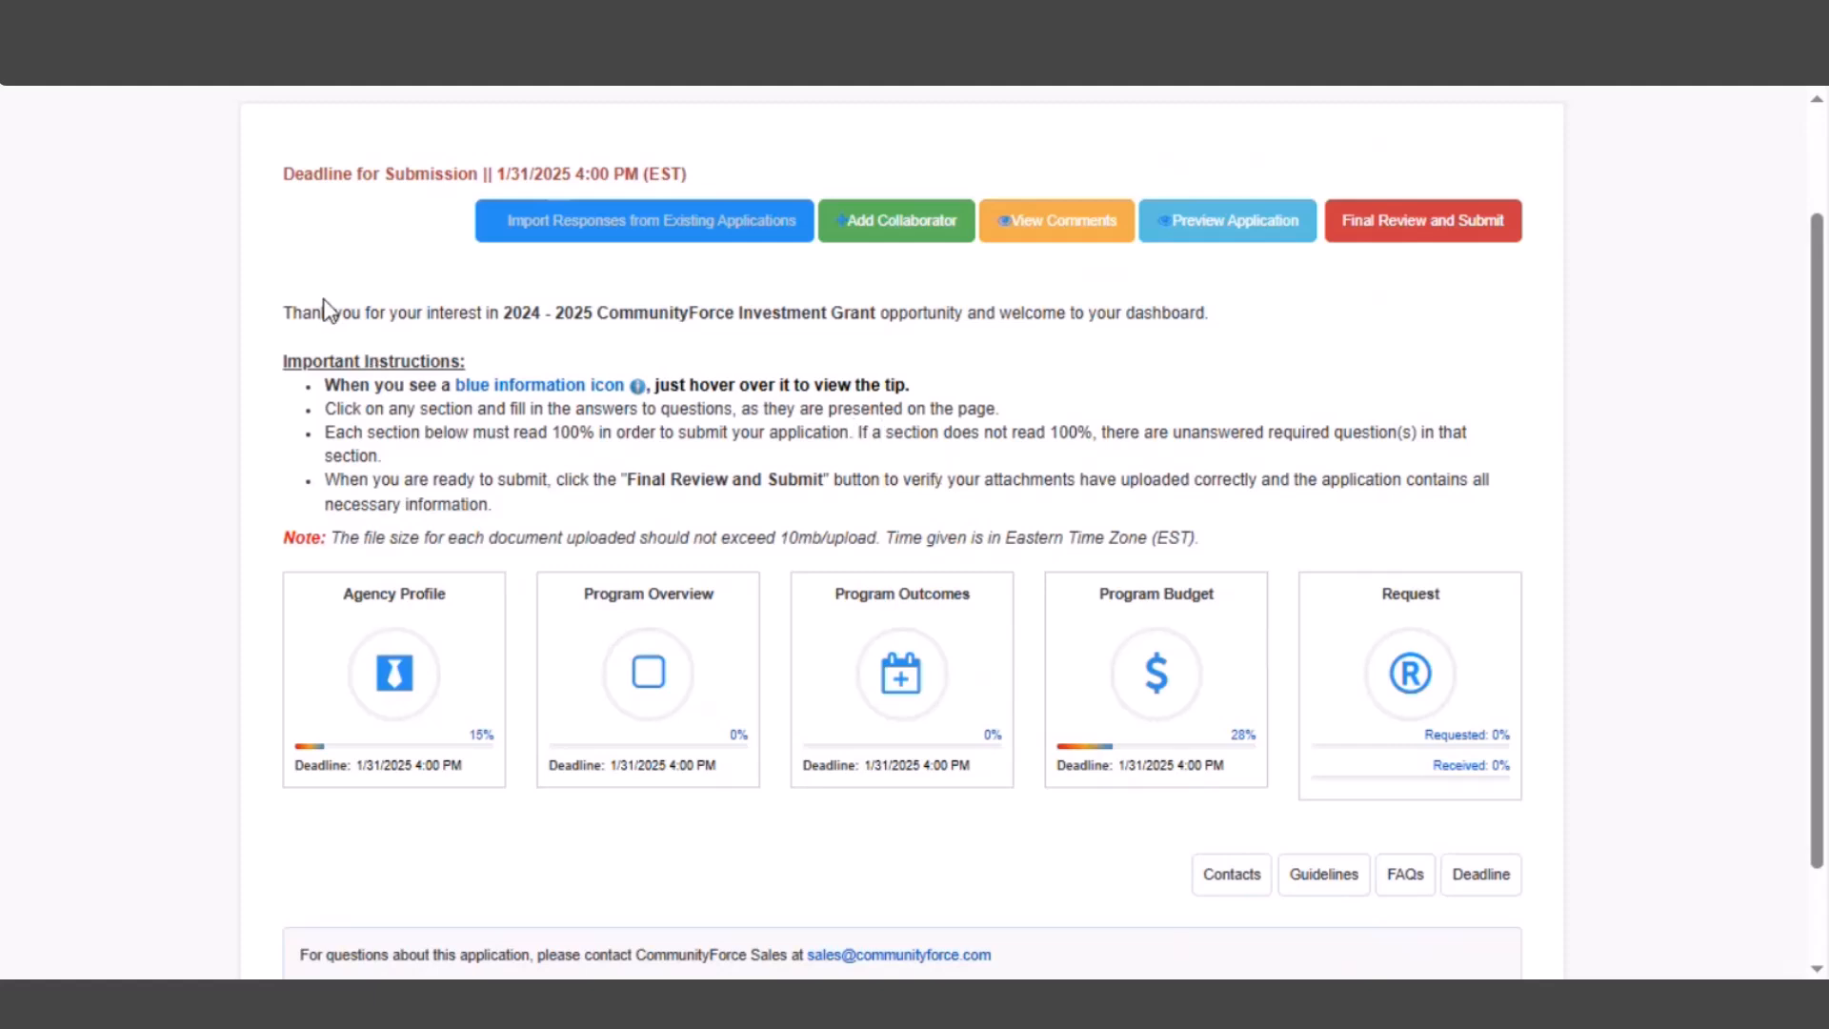
drag(301, 338, 488, 505)
click(1273, 366)
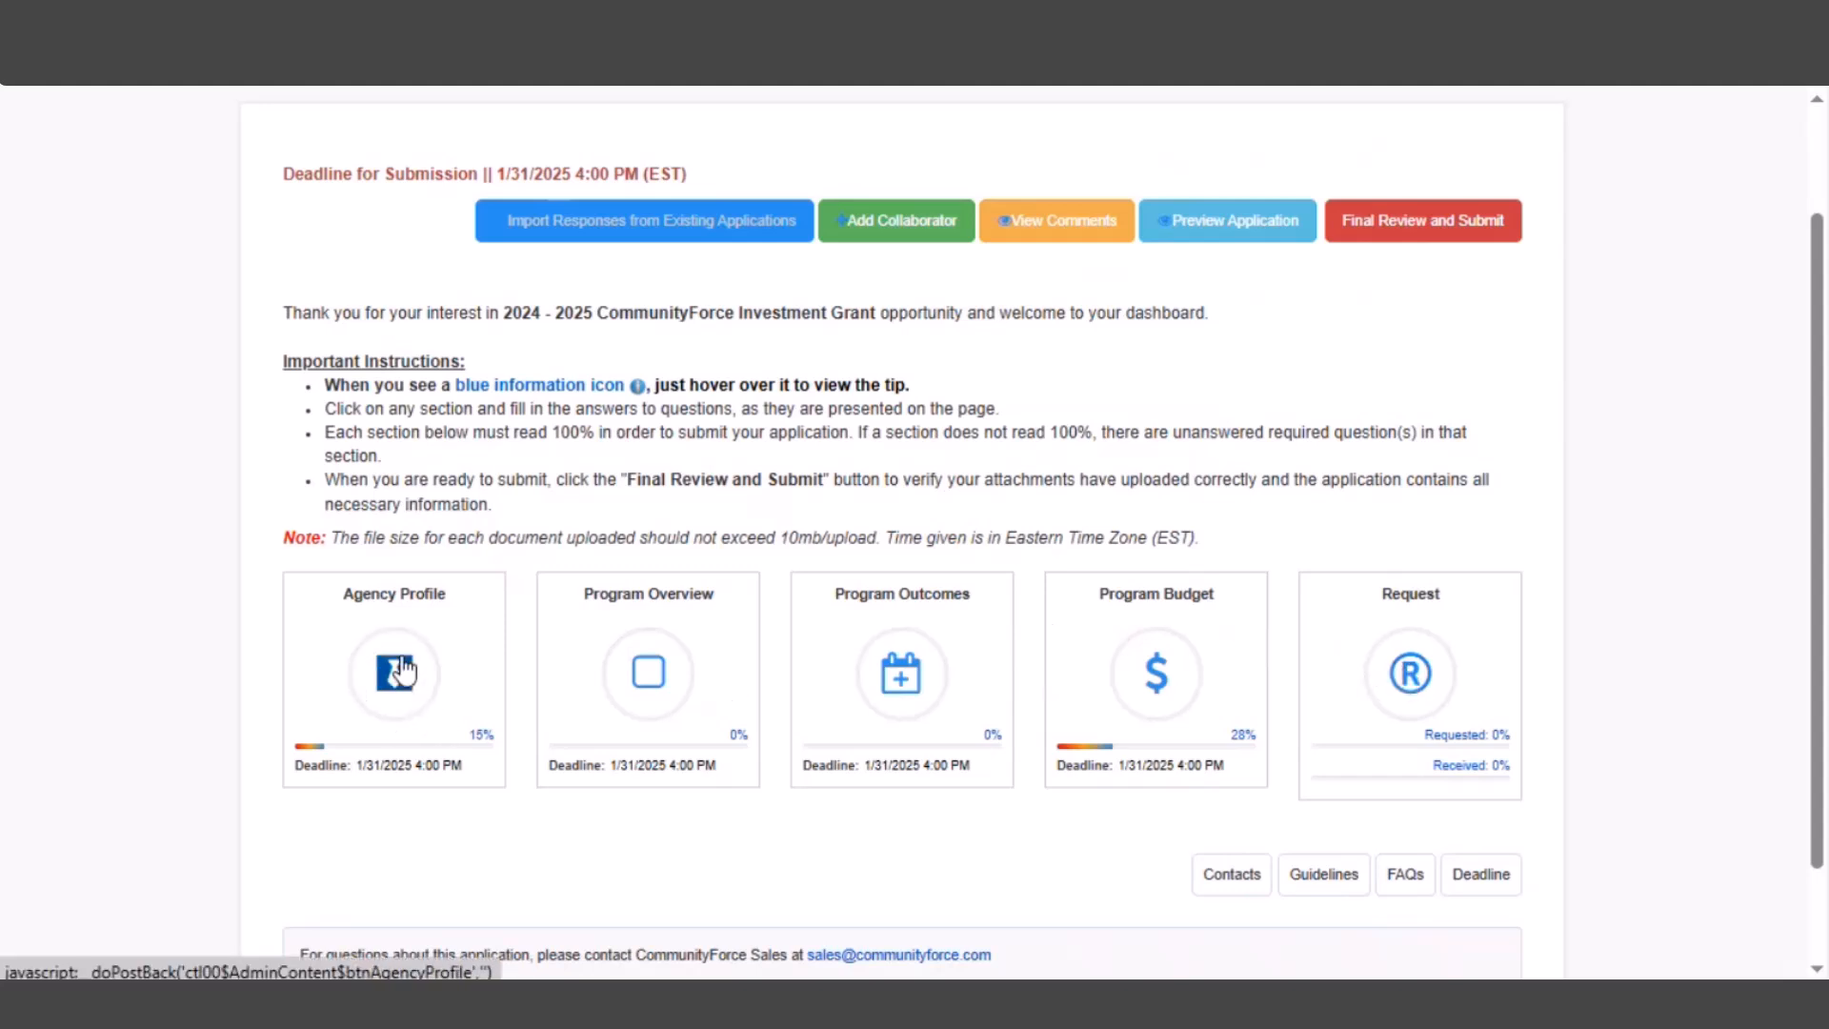
drag(319, 596, 467, 602)
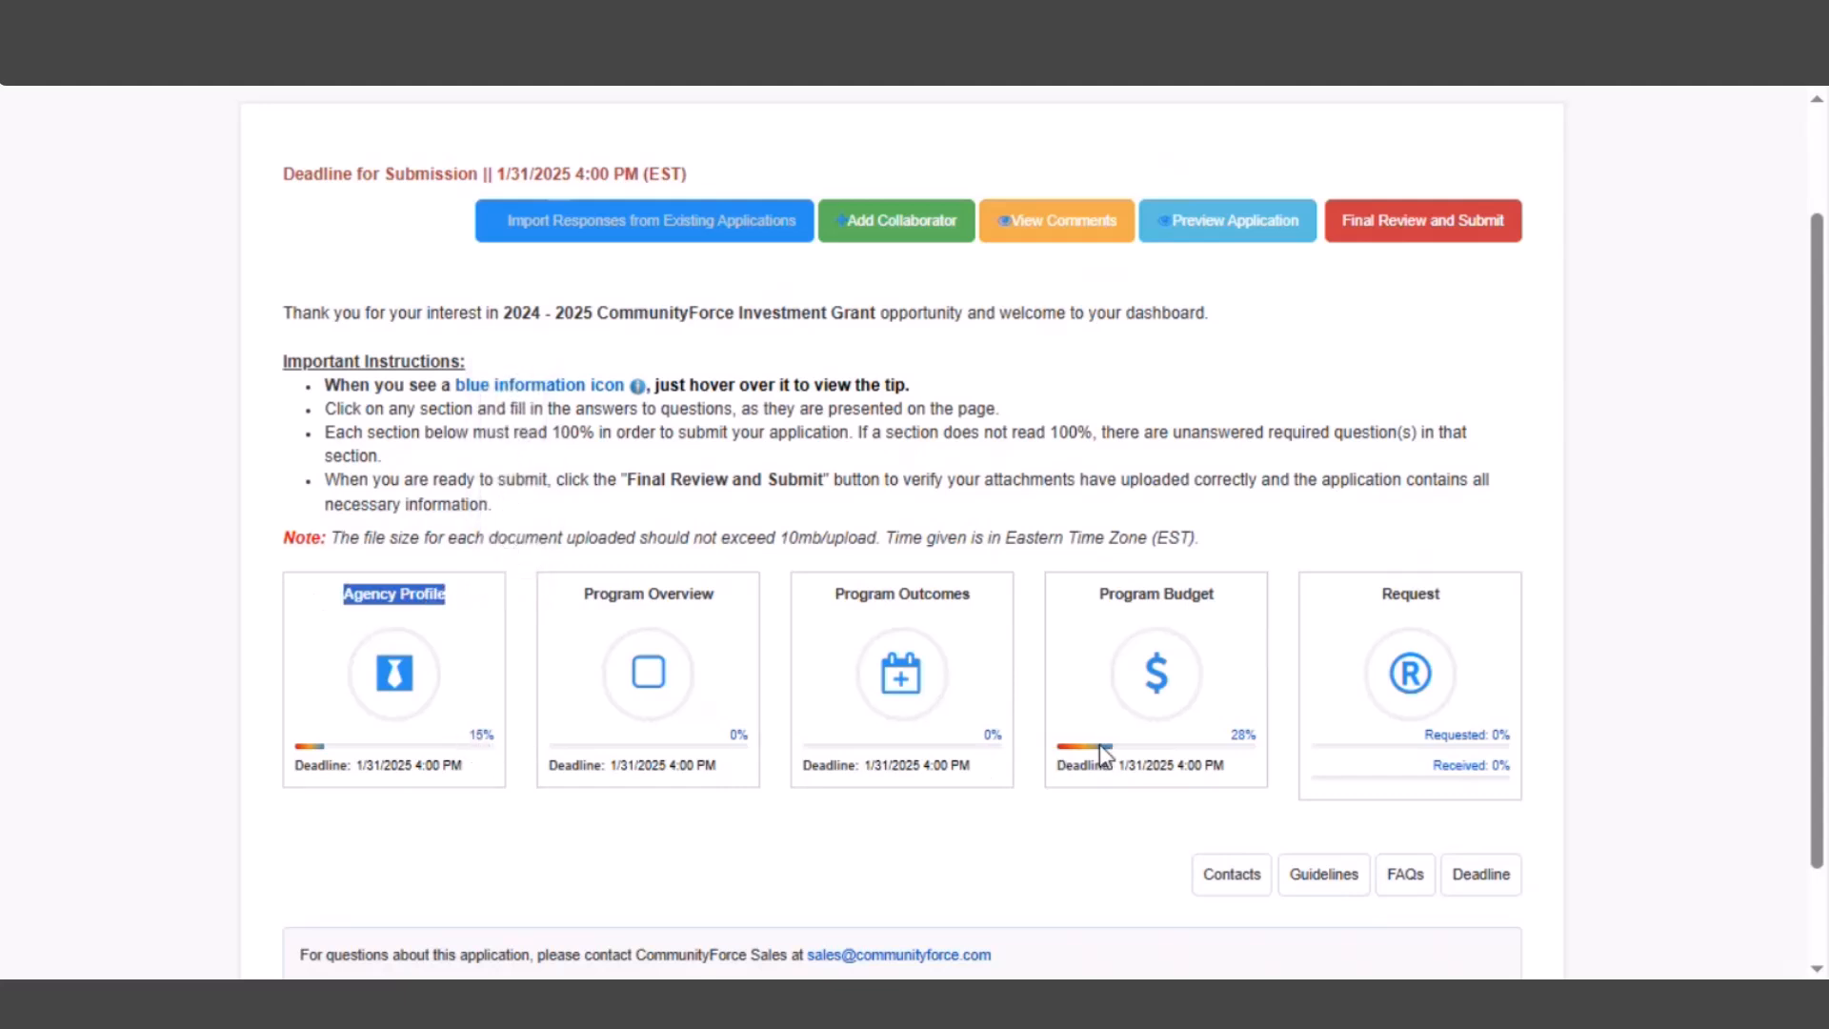
Open the Agency Profile section and examine its instructions, required fields and budget and filing questions
click(408, 678)
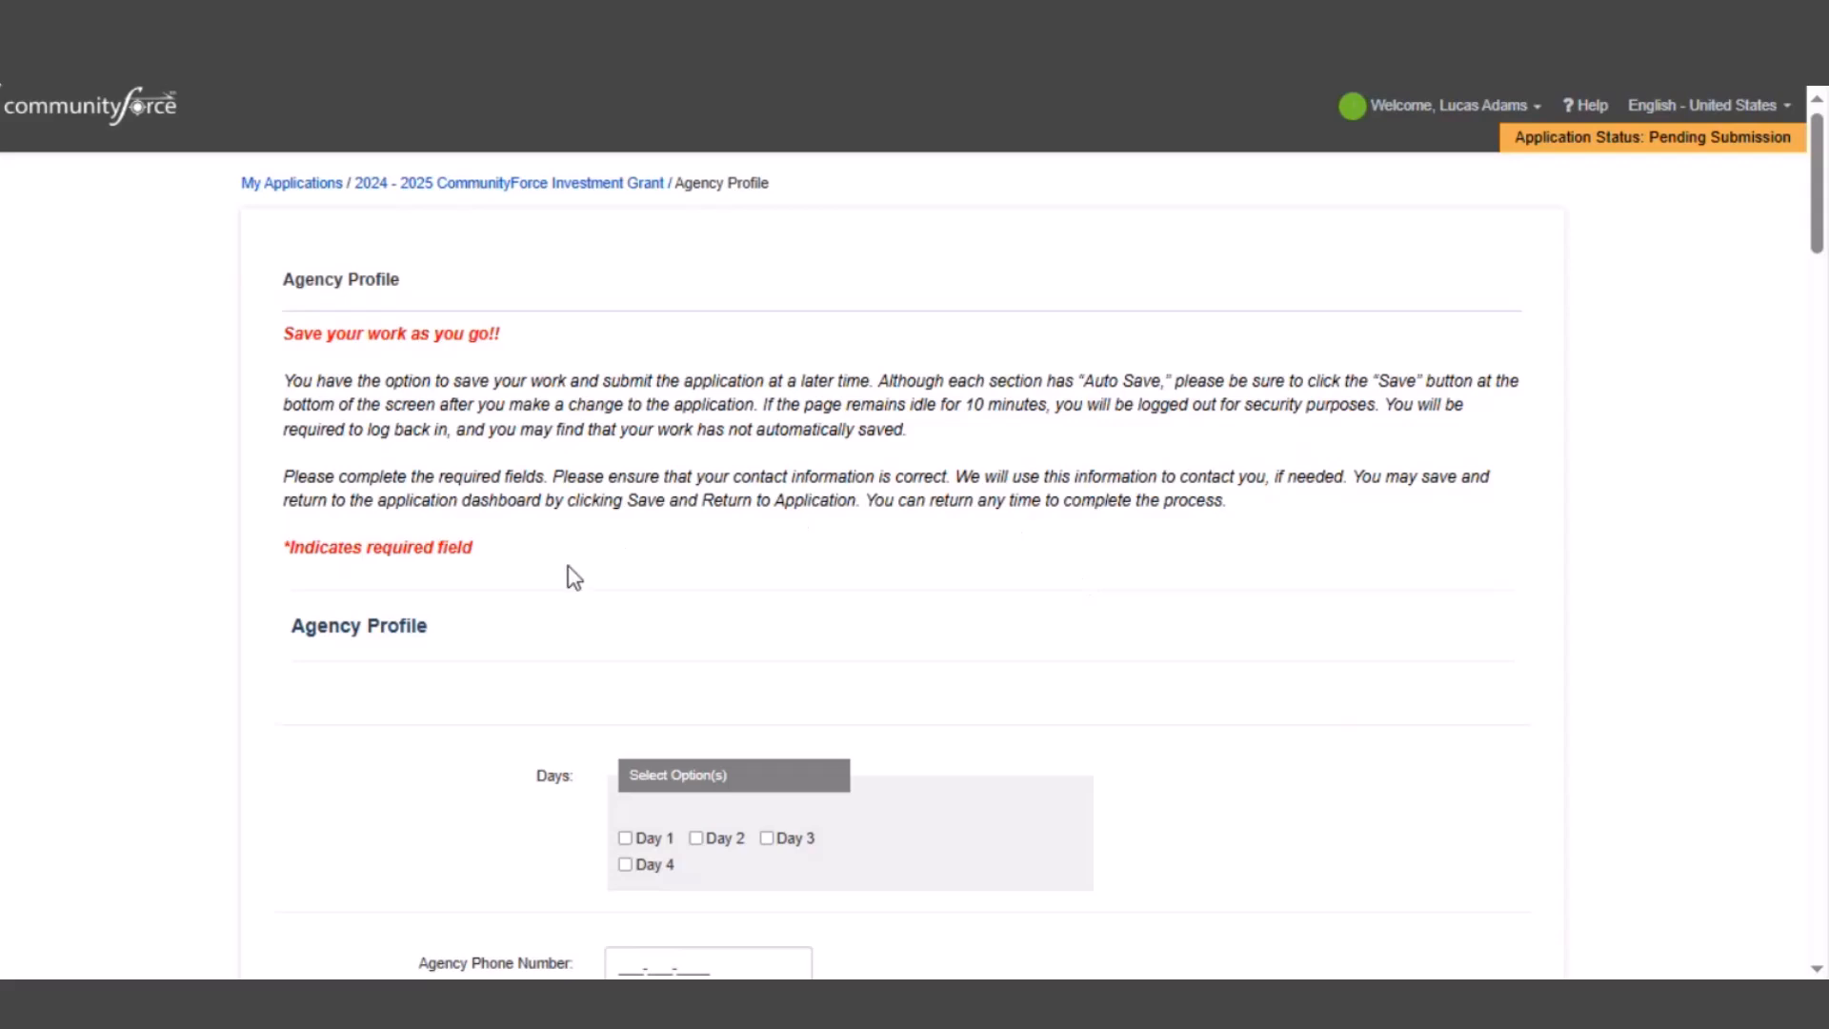
drag(262, 343, 482, 547)
click(961, 572)
scroll(1677, 495, down, 5)
scroll(1680, 513, down, 3)
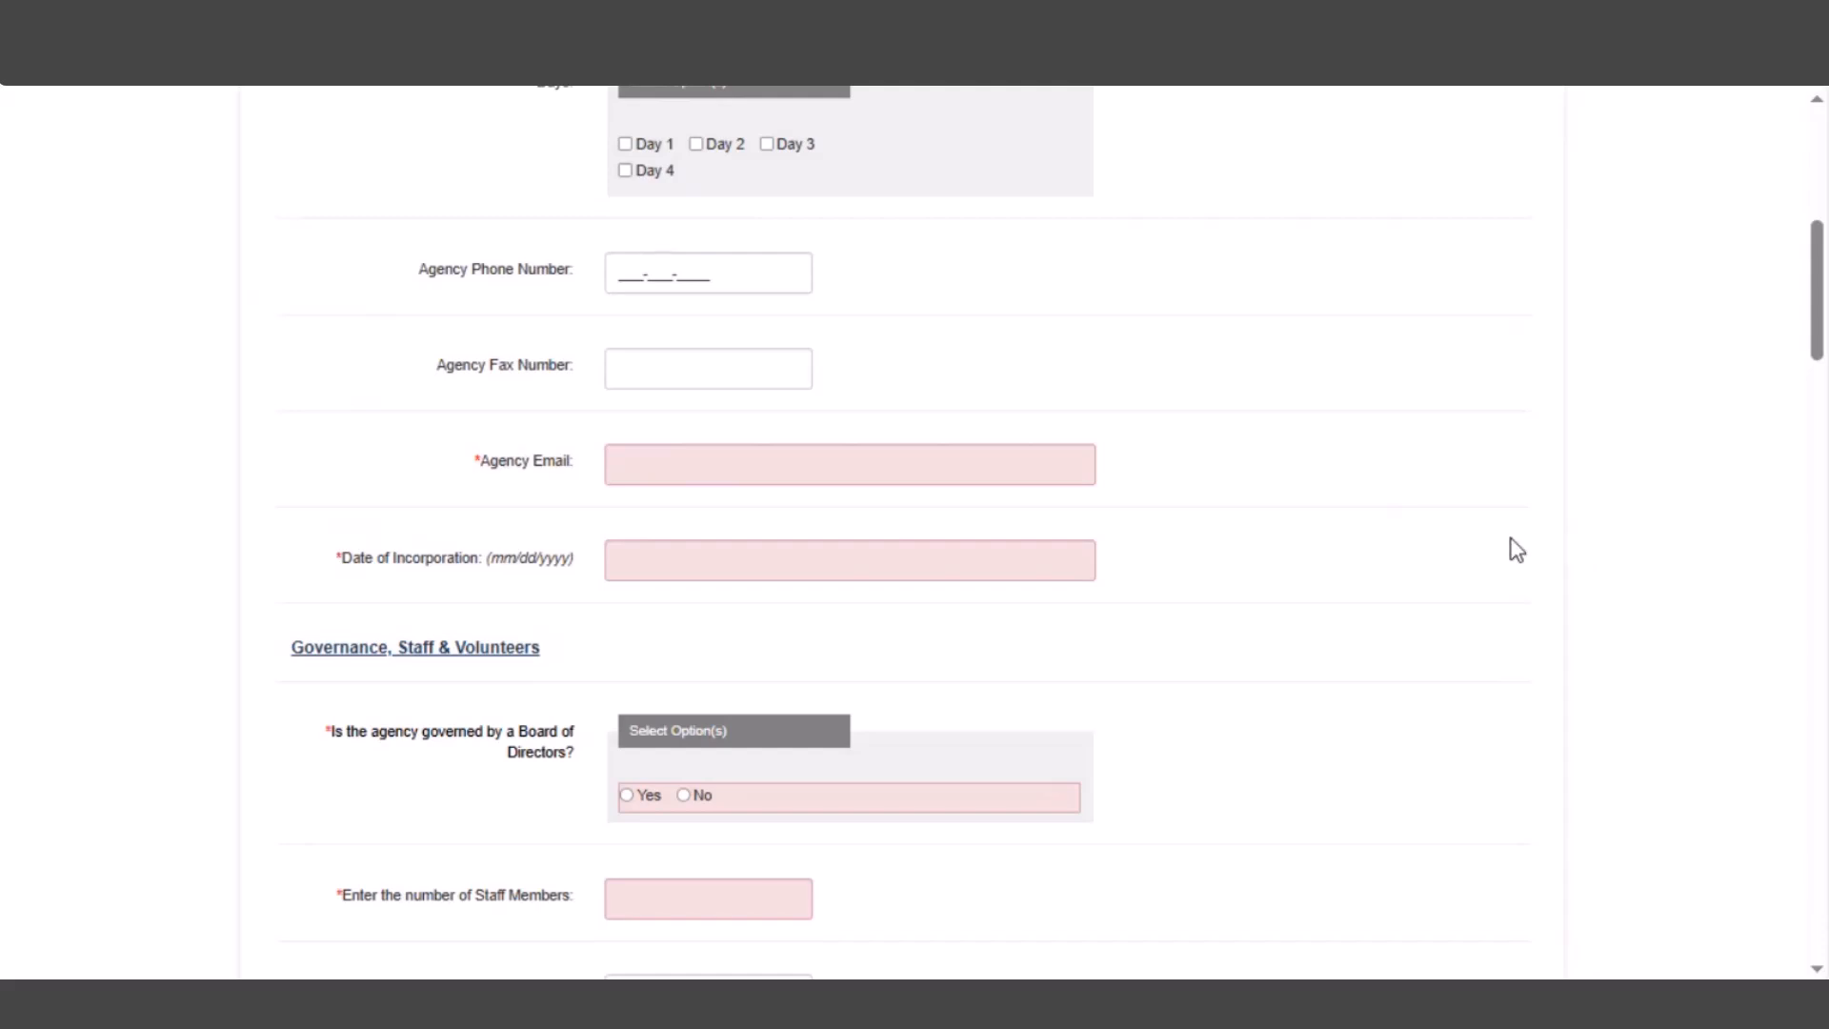
scroll(1380, 620, down, 7)
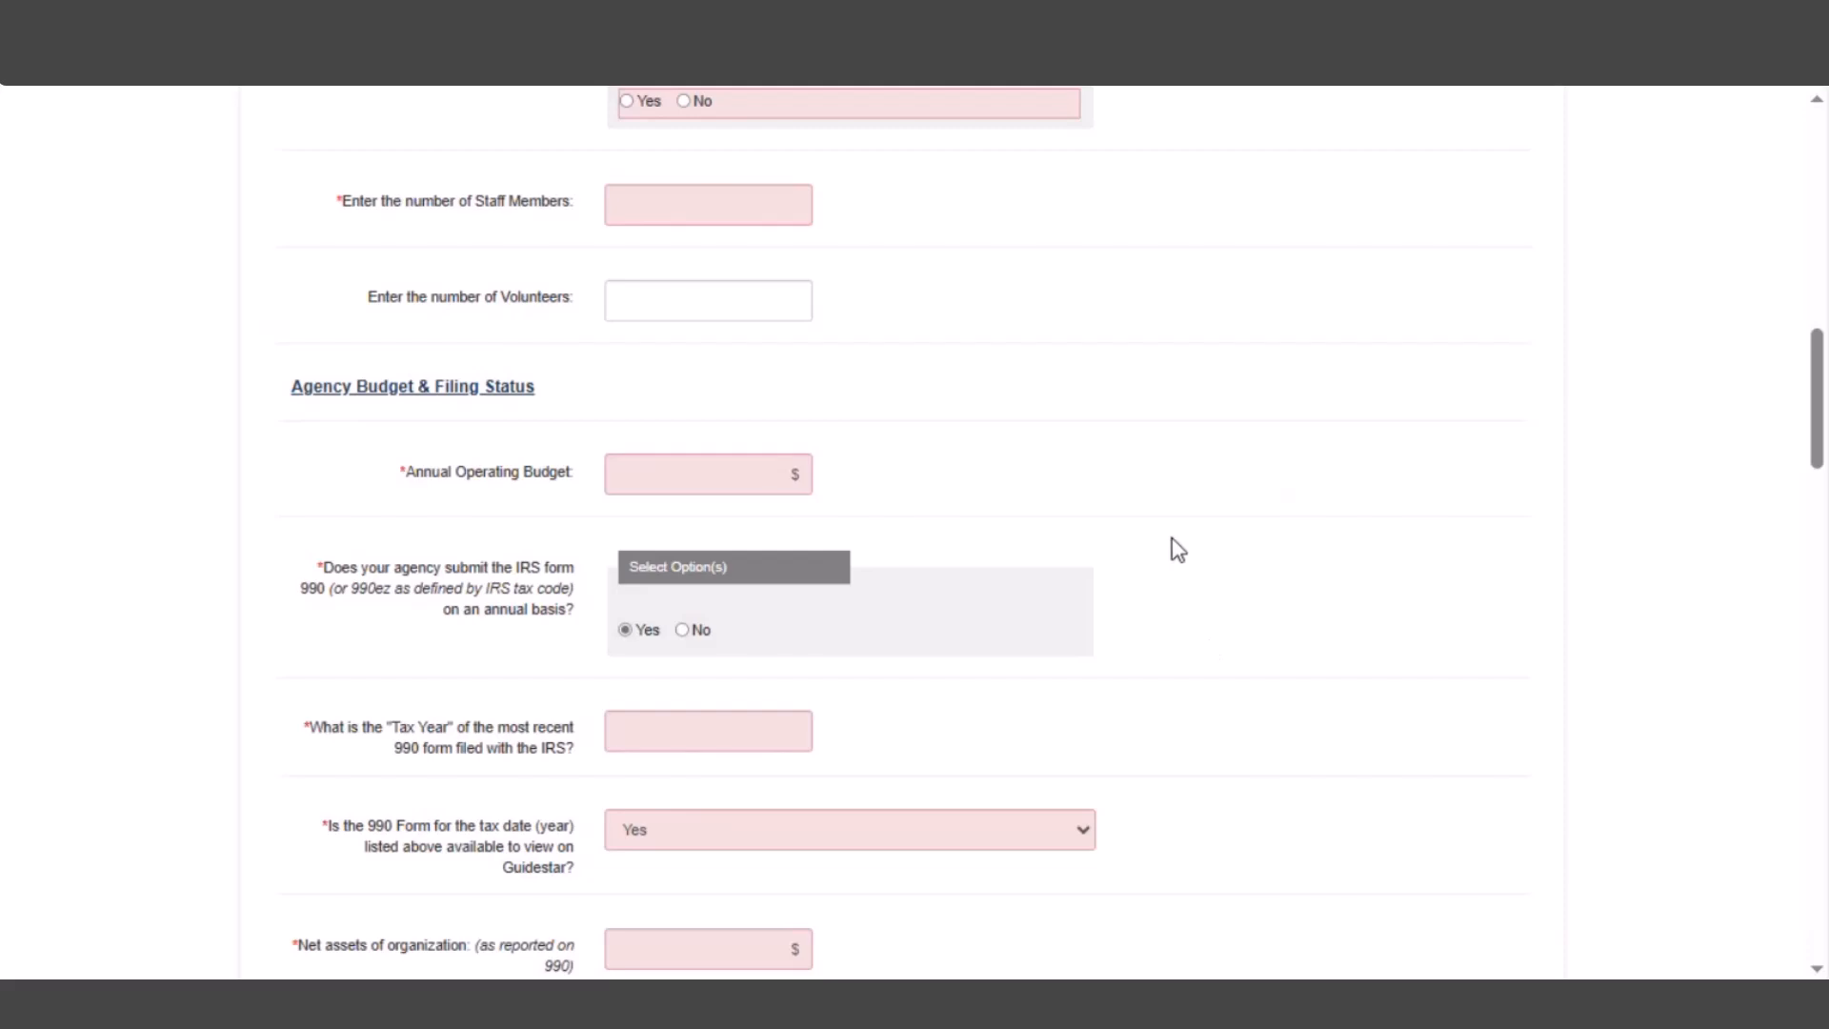
scroll(1175, 543, down, 2)
scroll(1048, 864, up, 14)
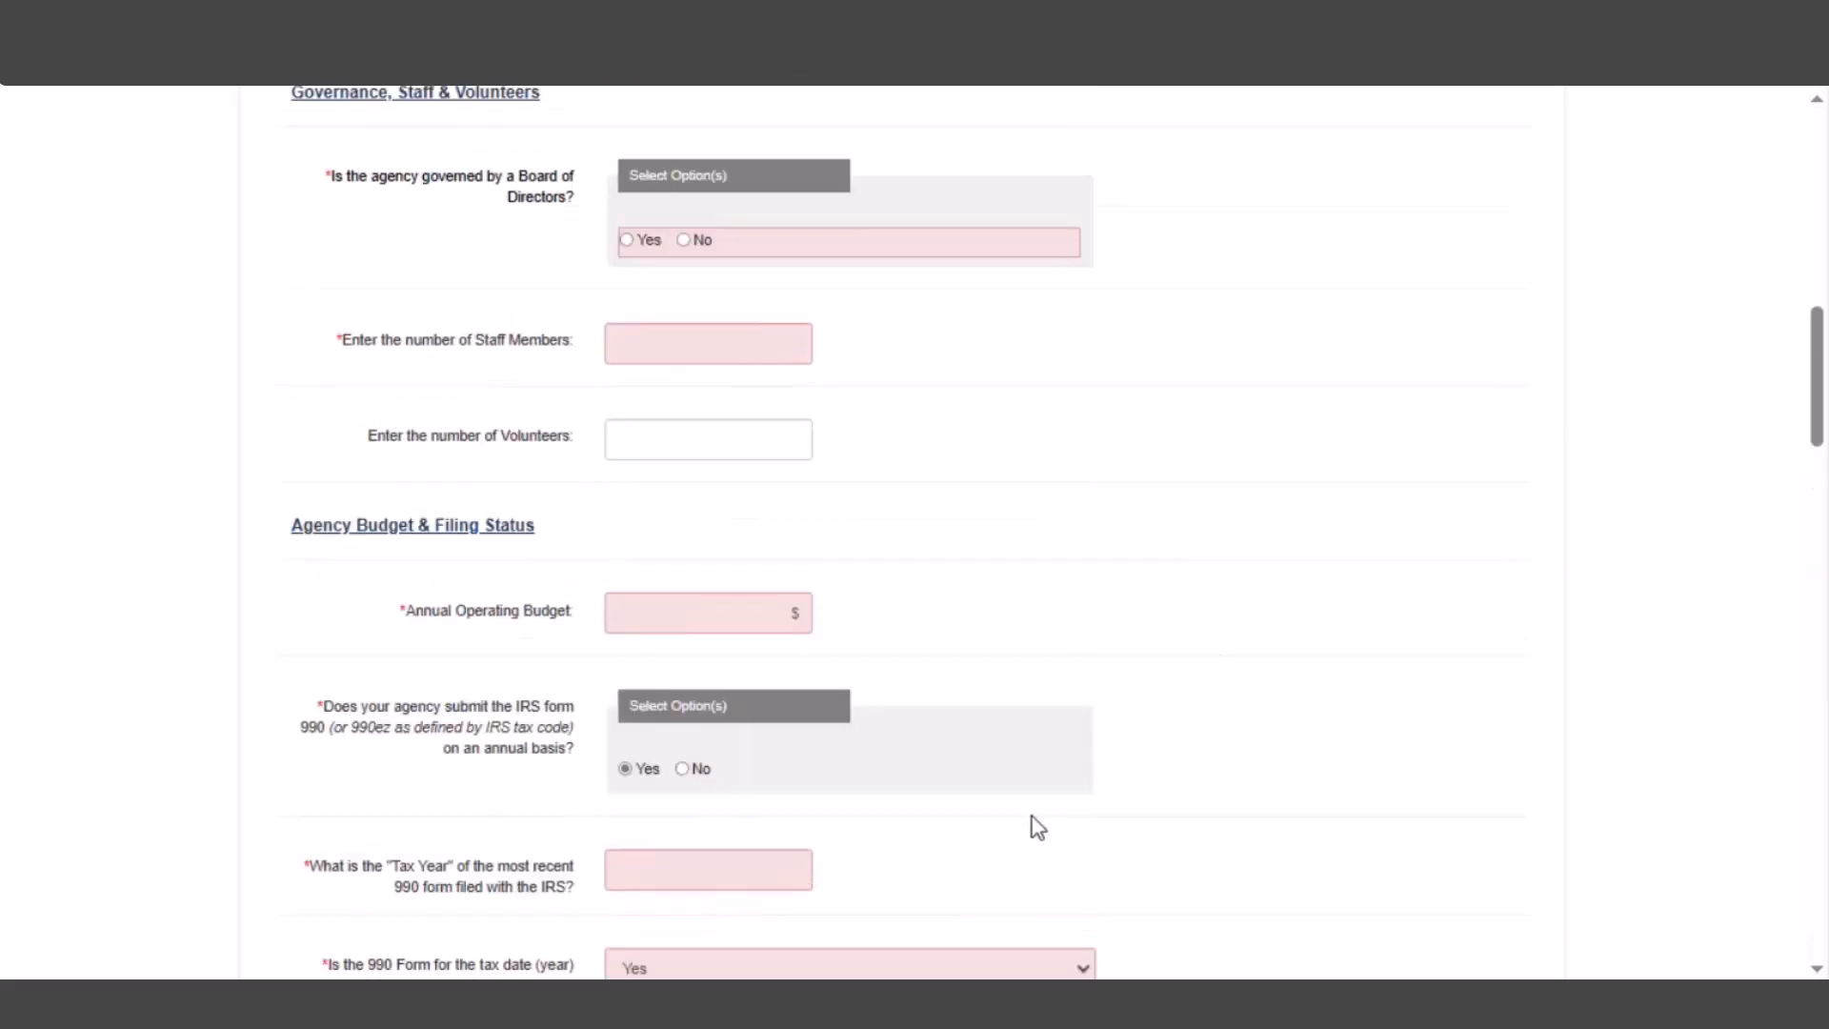
scroll(1026, 778, up, 2)
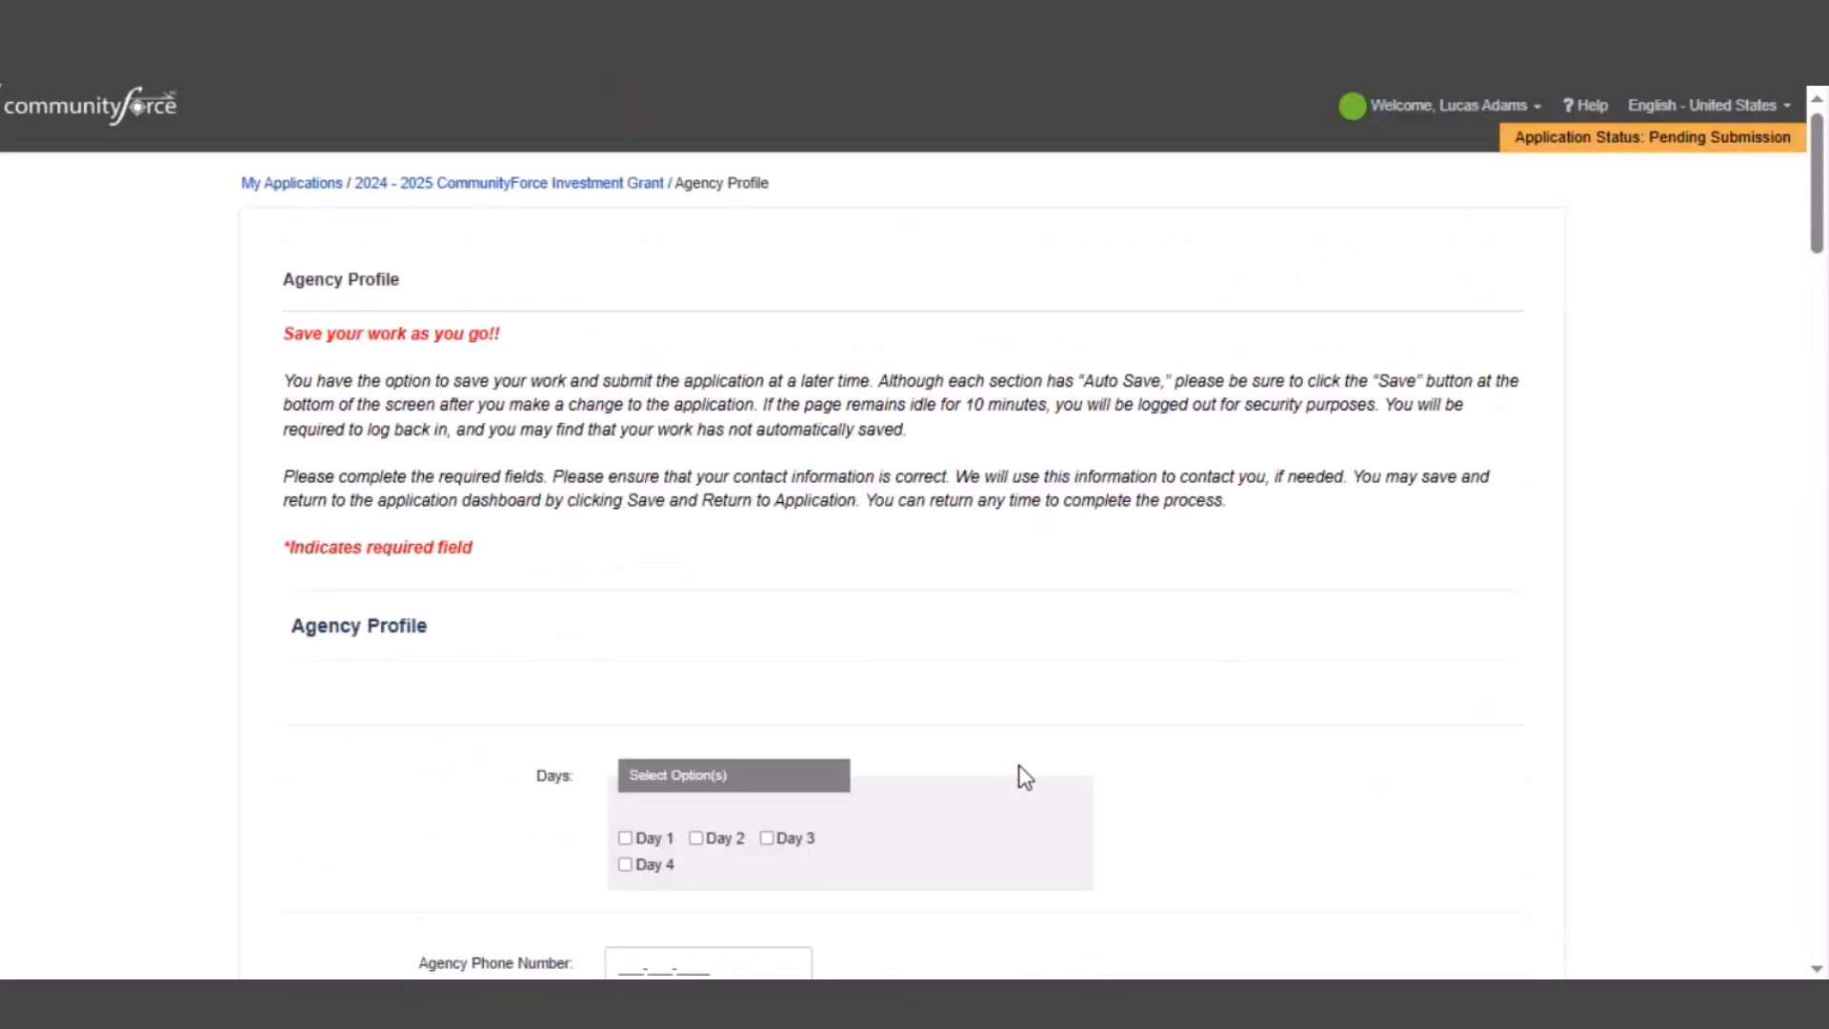
Return to the application dashboard and, in the Program Budget section, set Add 2nd Funding Source to Yes
click(483, 189)
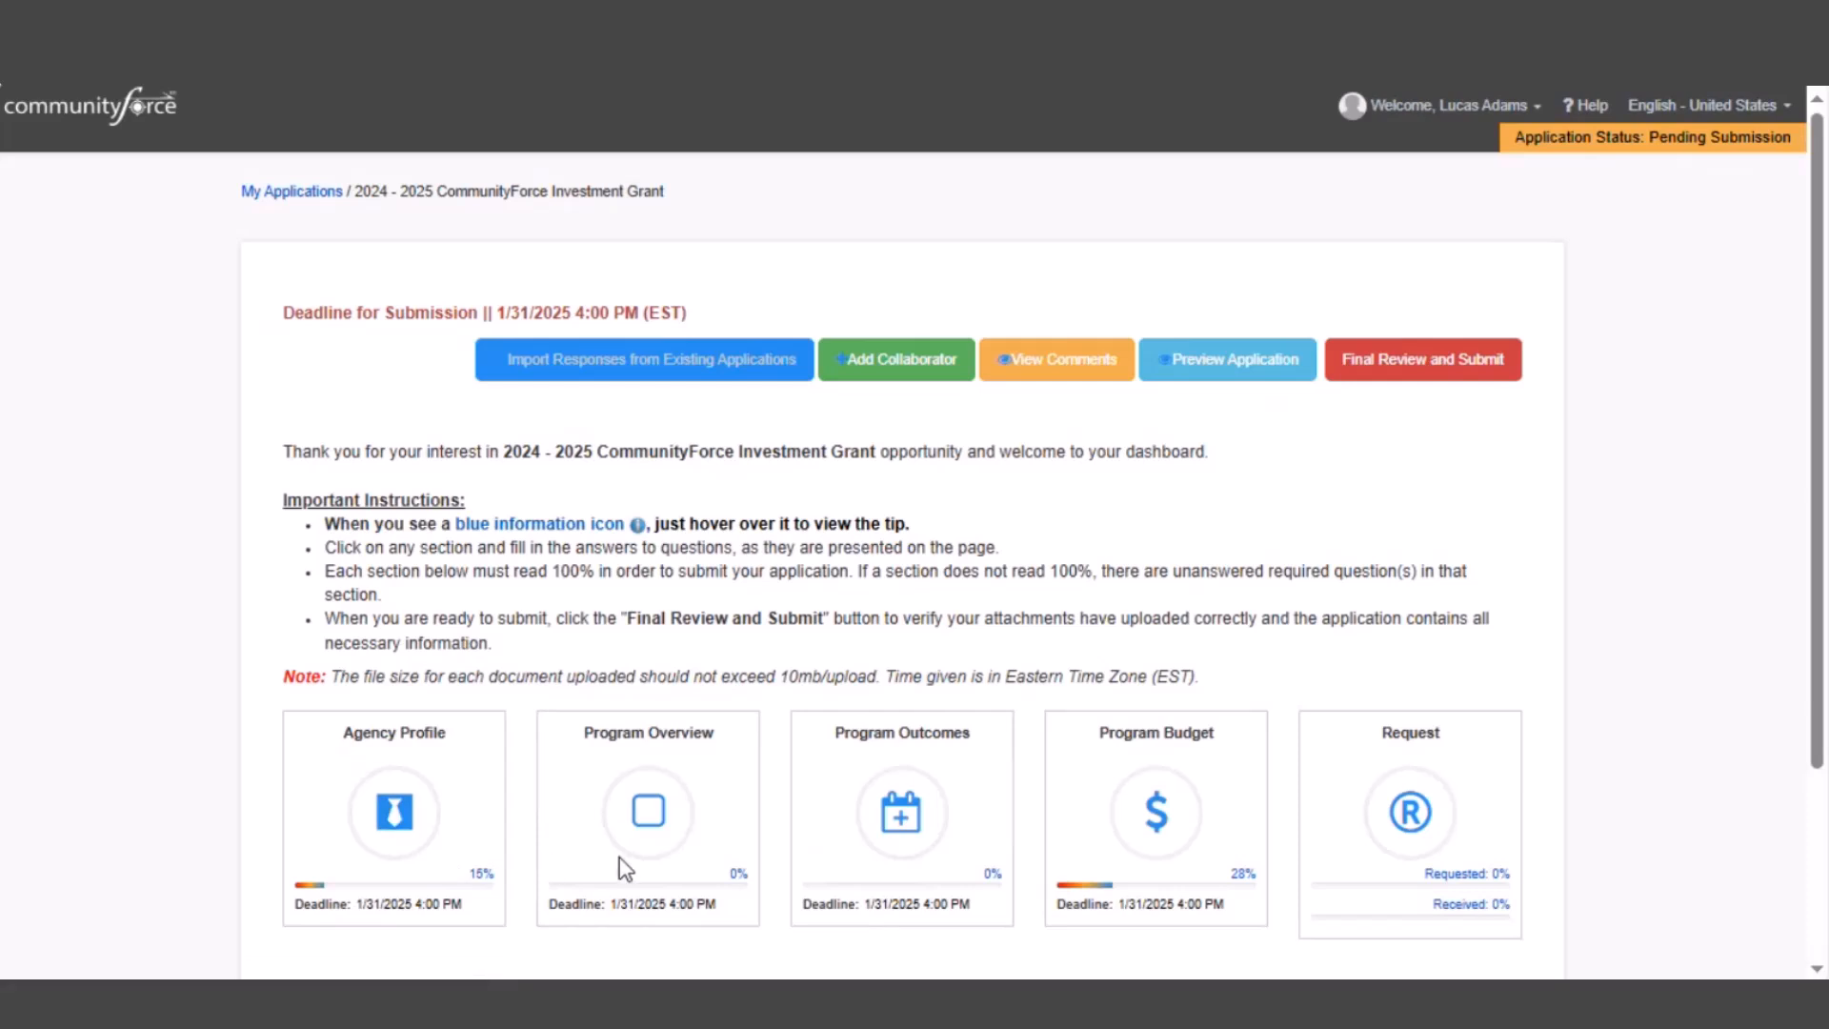
click(1155, 819)
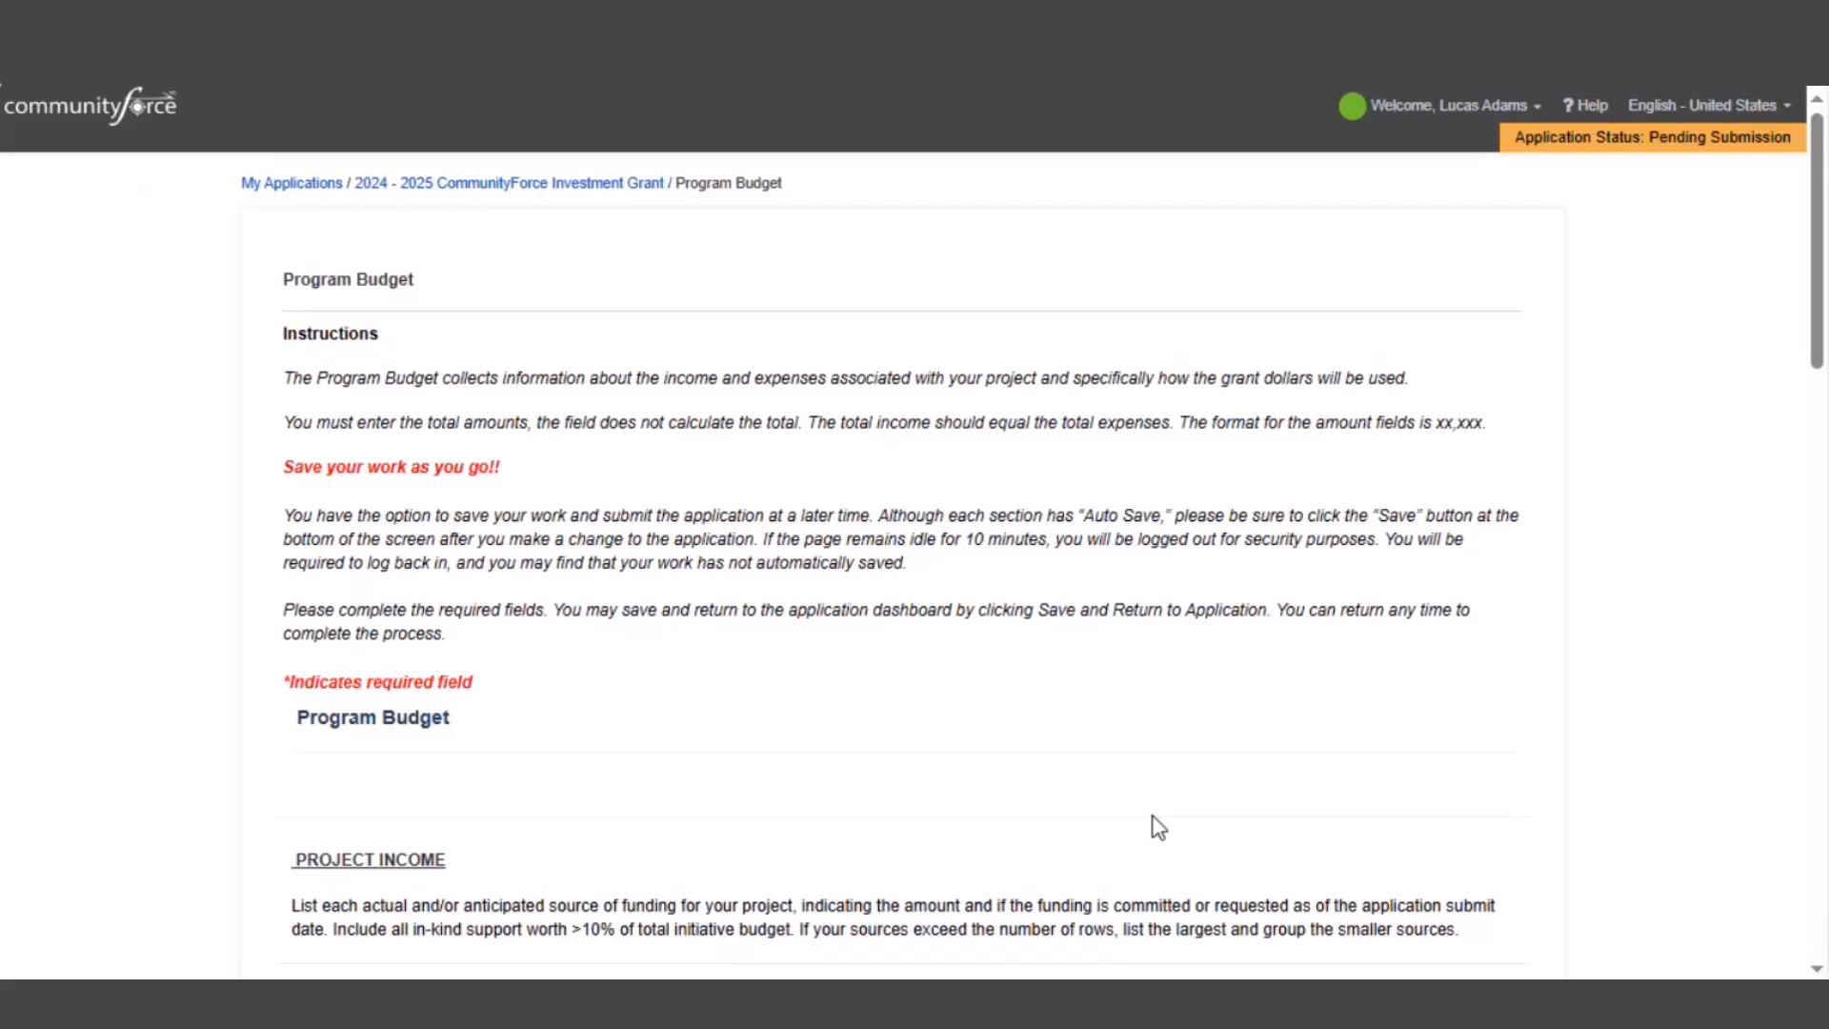
scroll(1148, 666, down, 7)
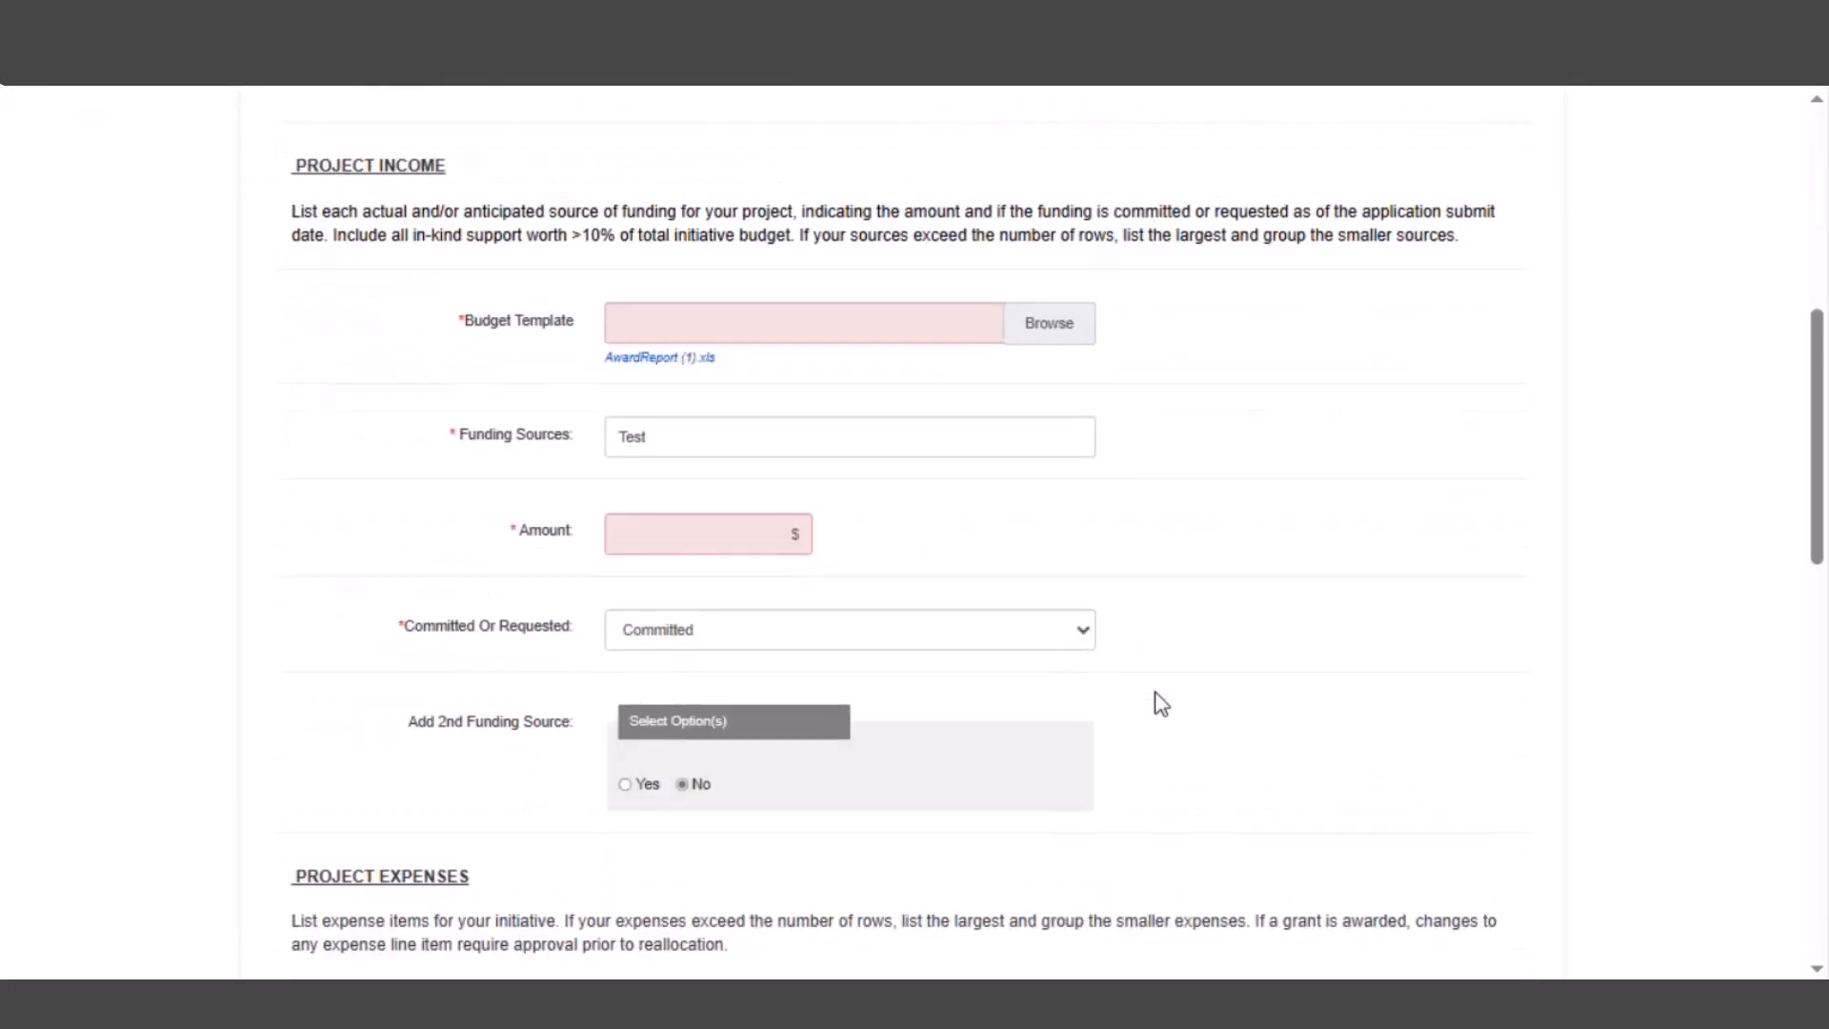
click(629, 785)
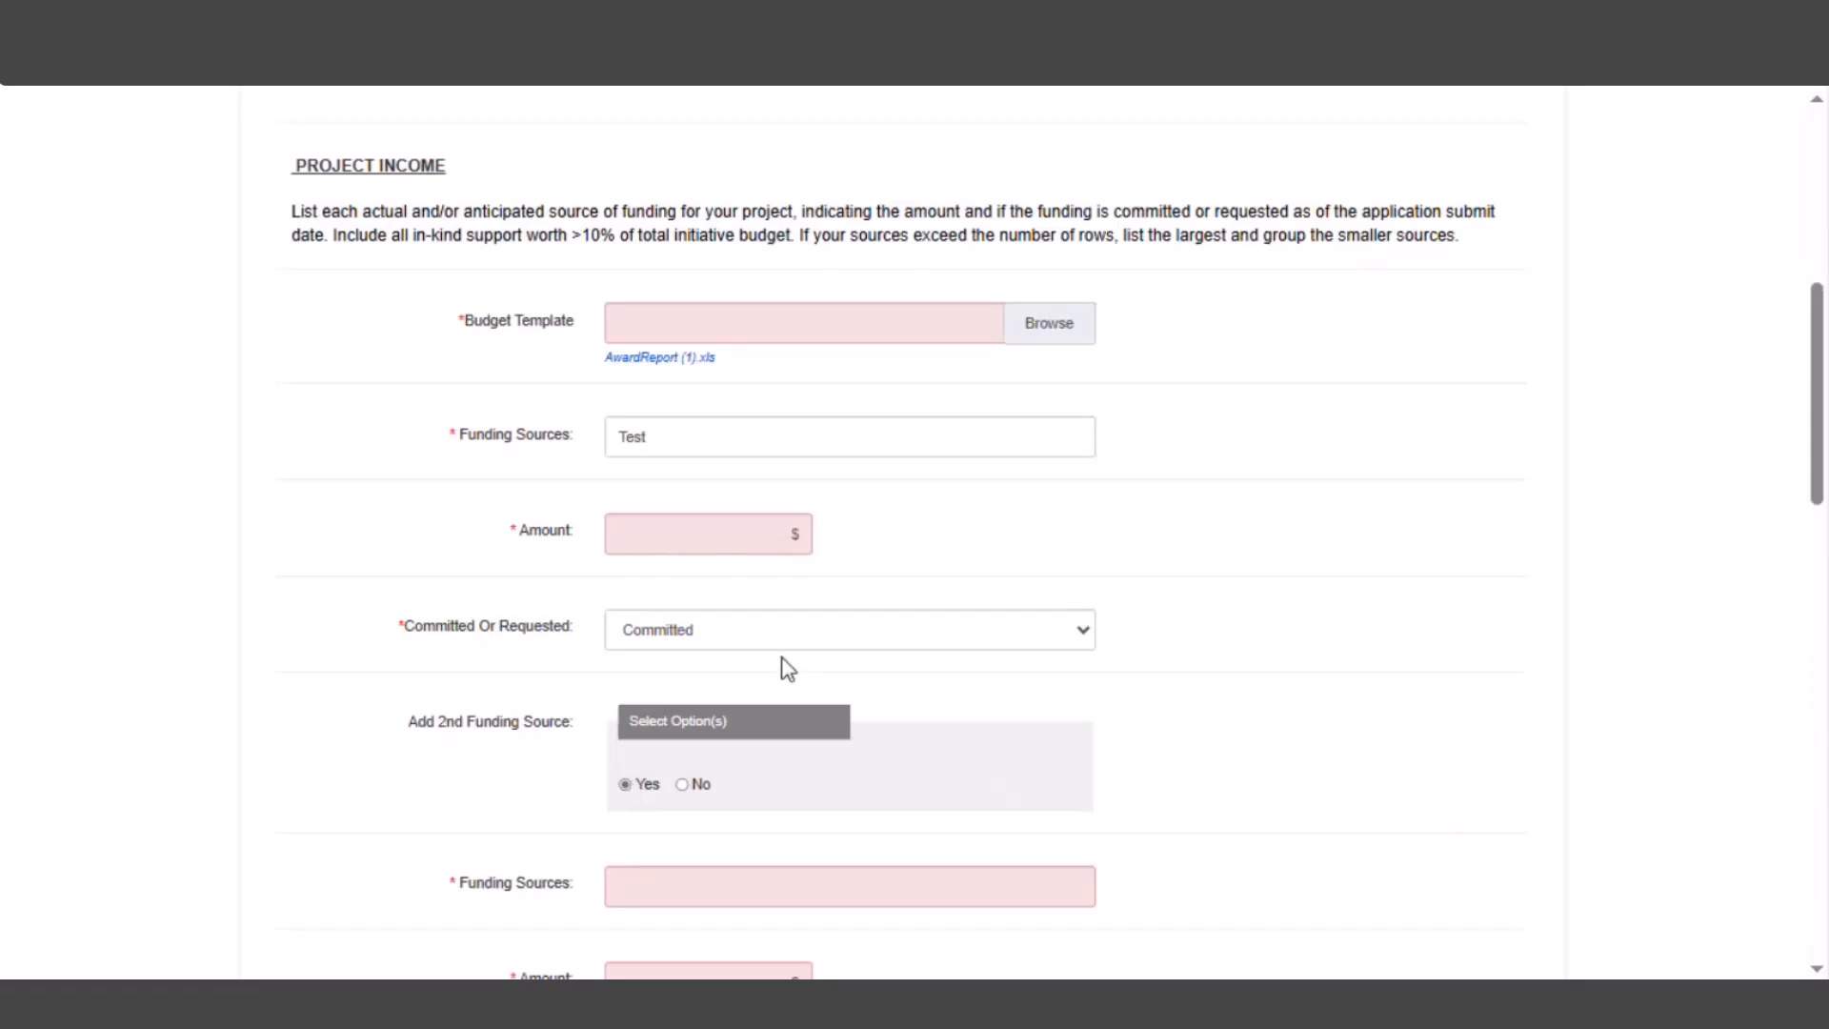
Examine the additional source, amount and commitment fields for the second funding source
scroll(800, 712, down, 2)
scroll(800, 712, down, 4)
drag(420, 335, 539, 640)
click(1347, 474)
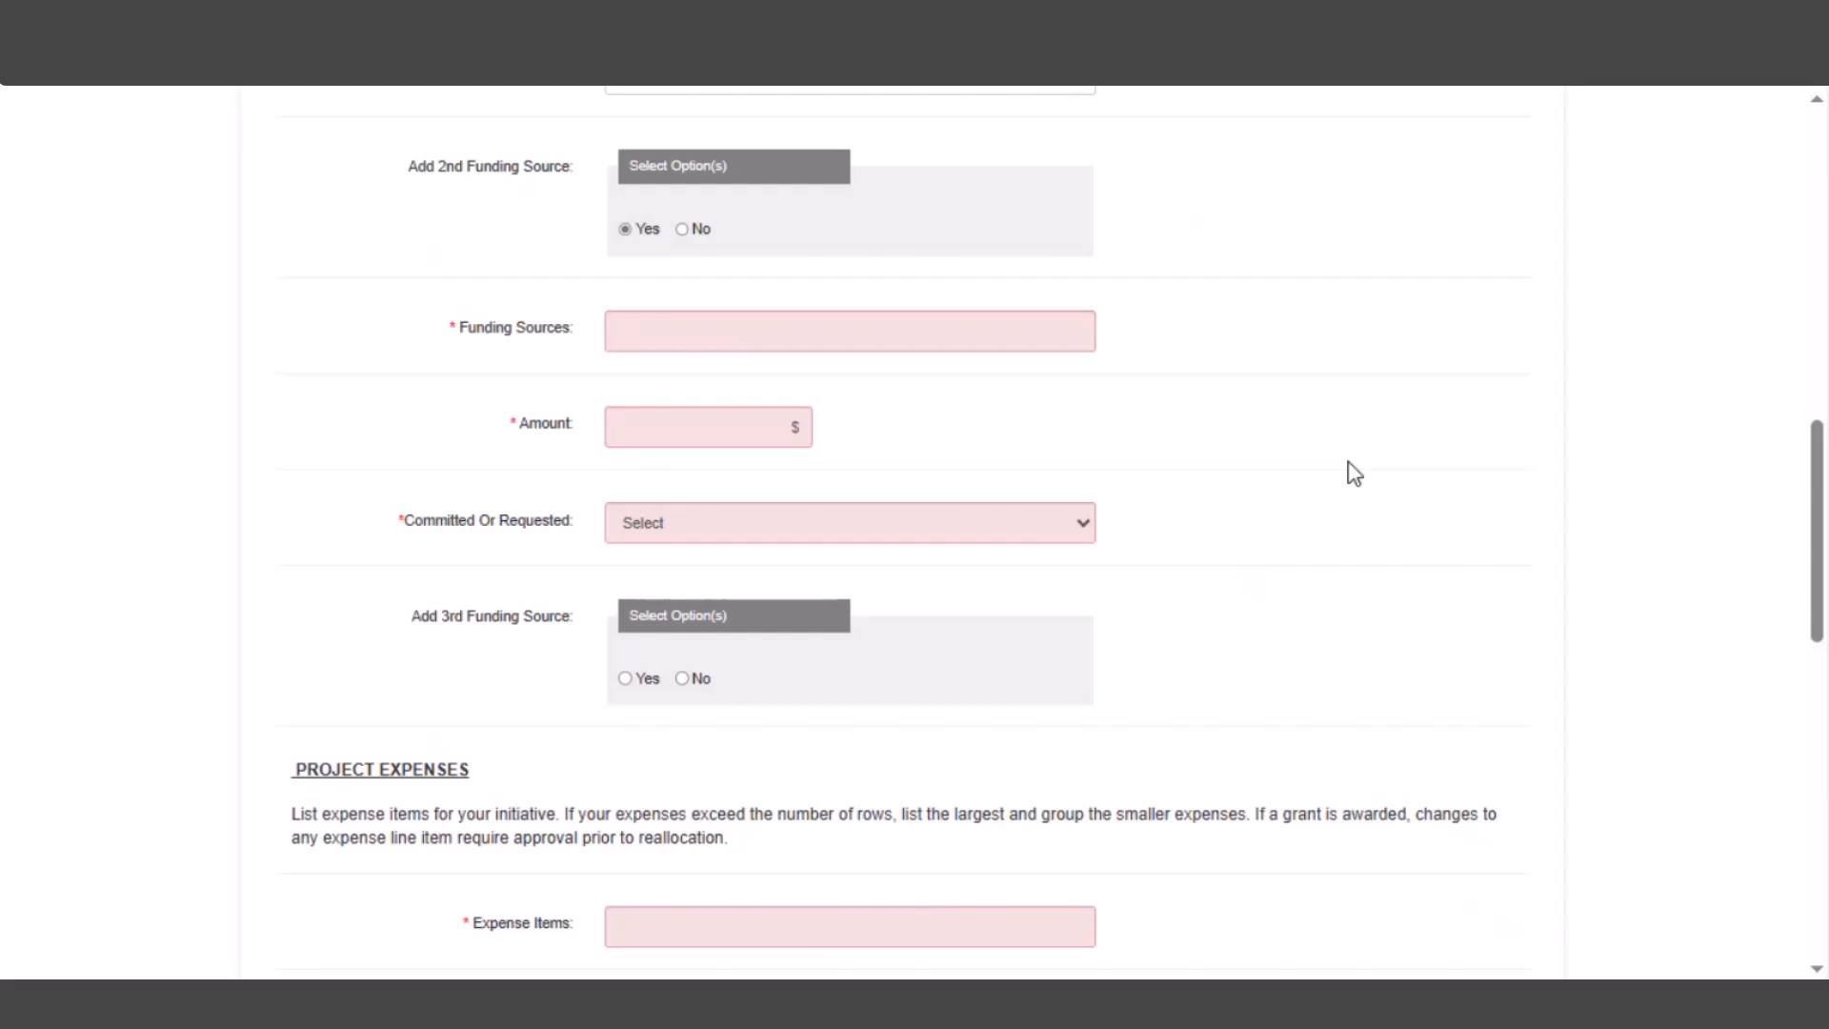
click(949, 339)
Check the Committed Or Requested choices for the first funding source and the fields under Project Expenses
scroll(1004, 506, up, 4)
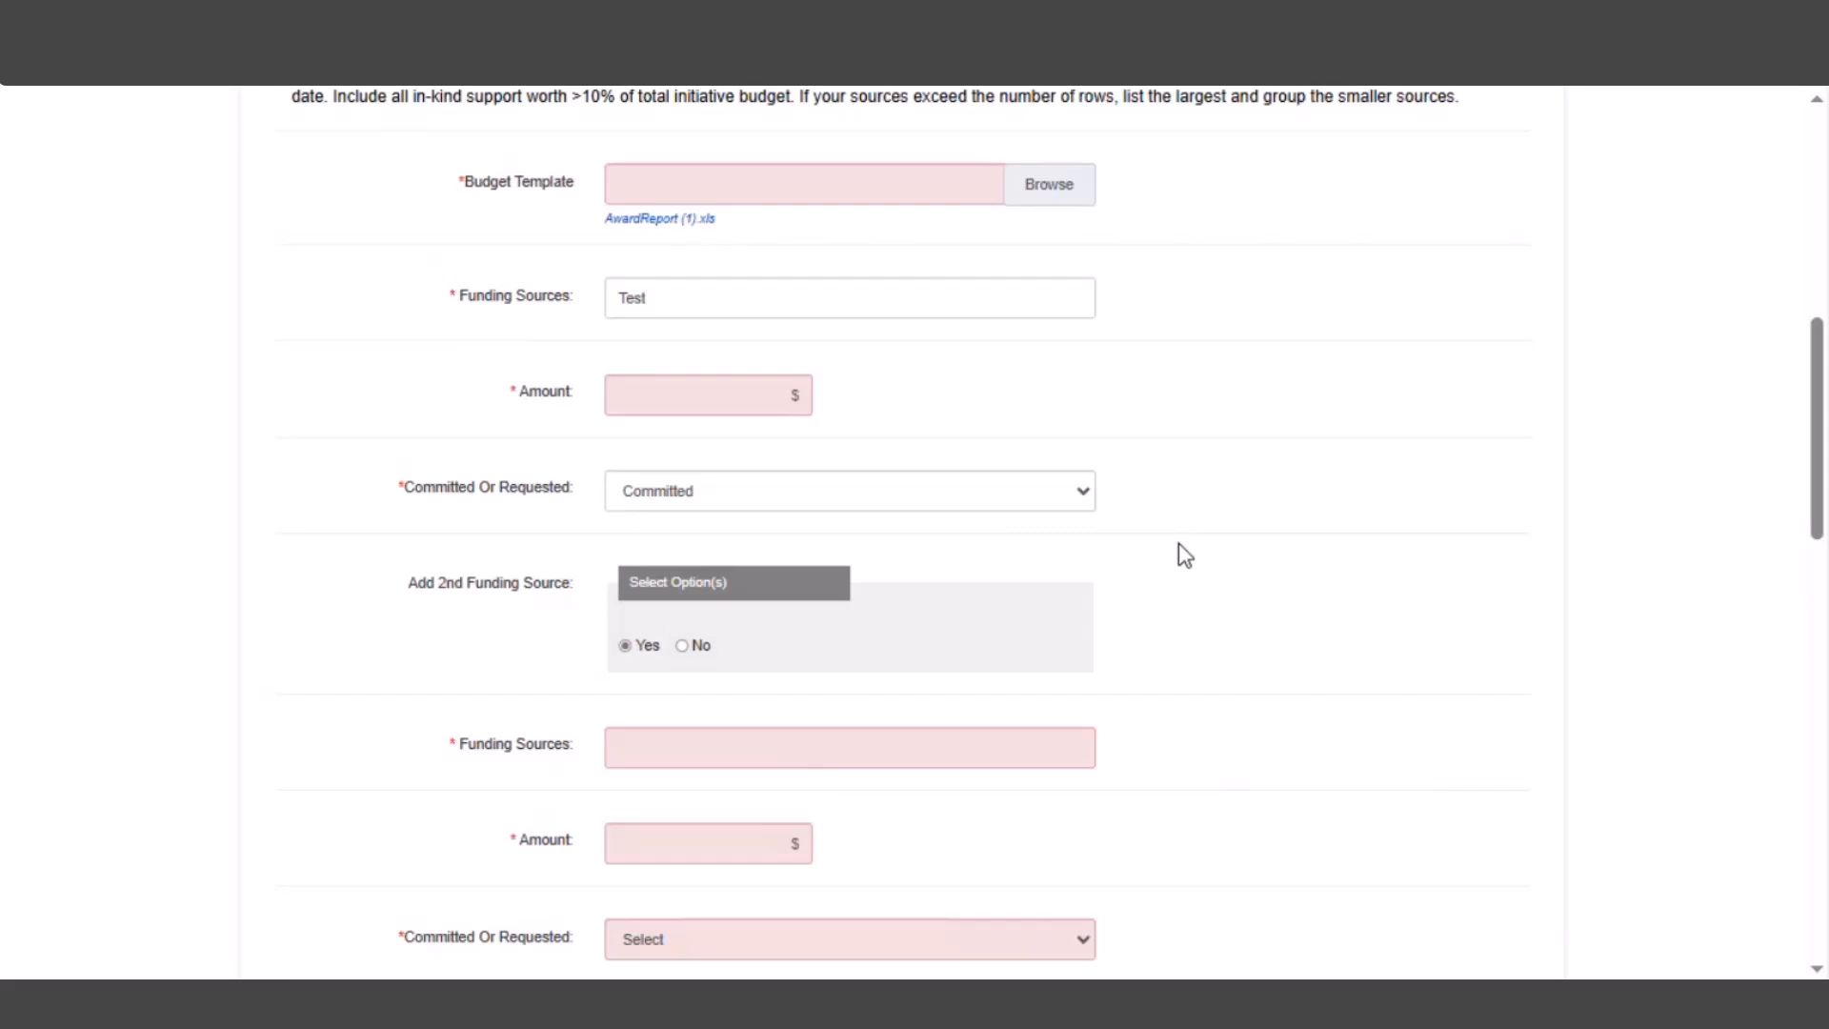
click(1065, 495)
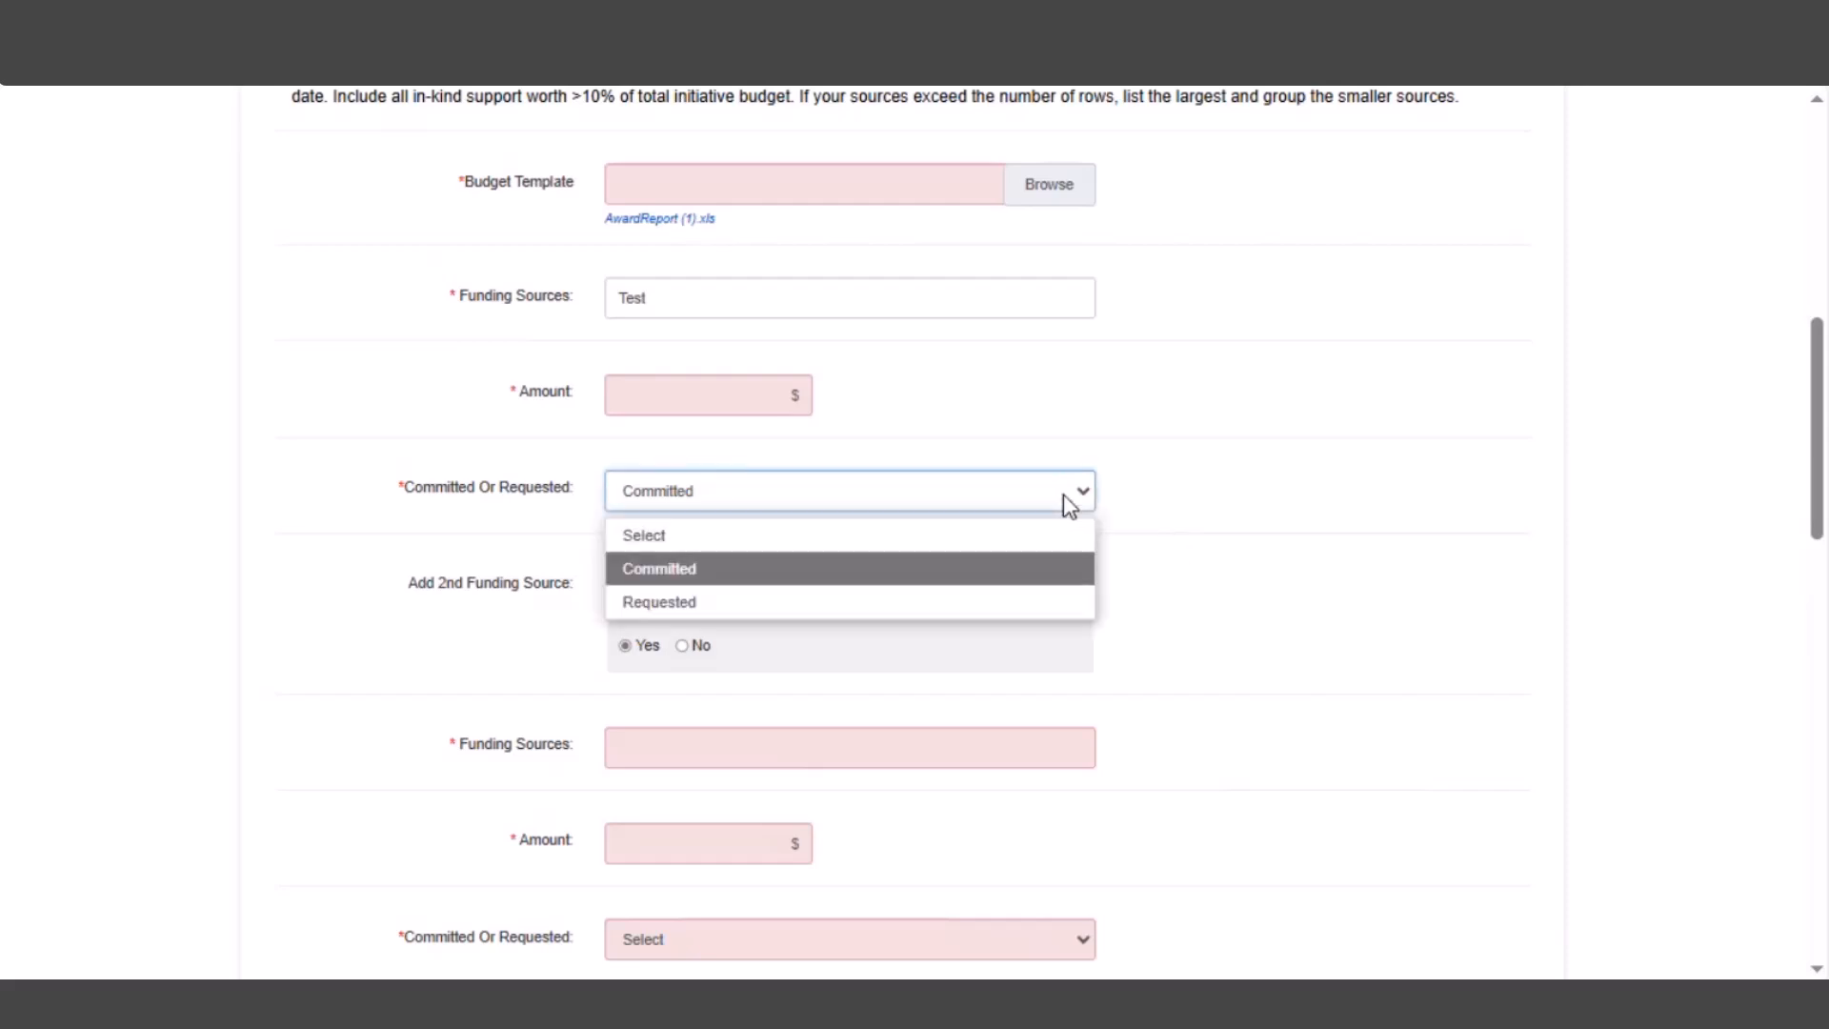
scroll(1384, 720, down, 5)
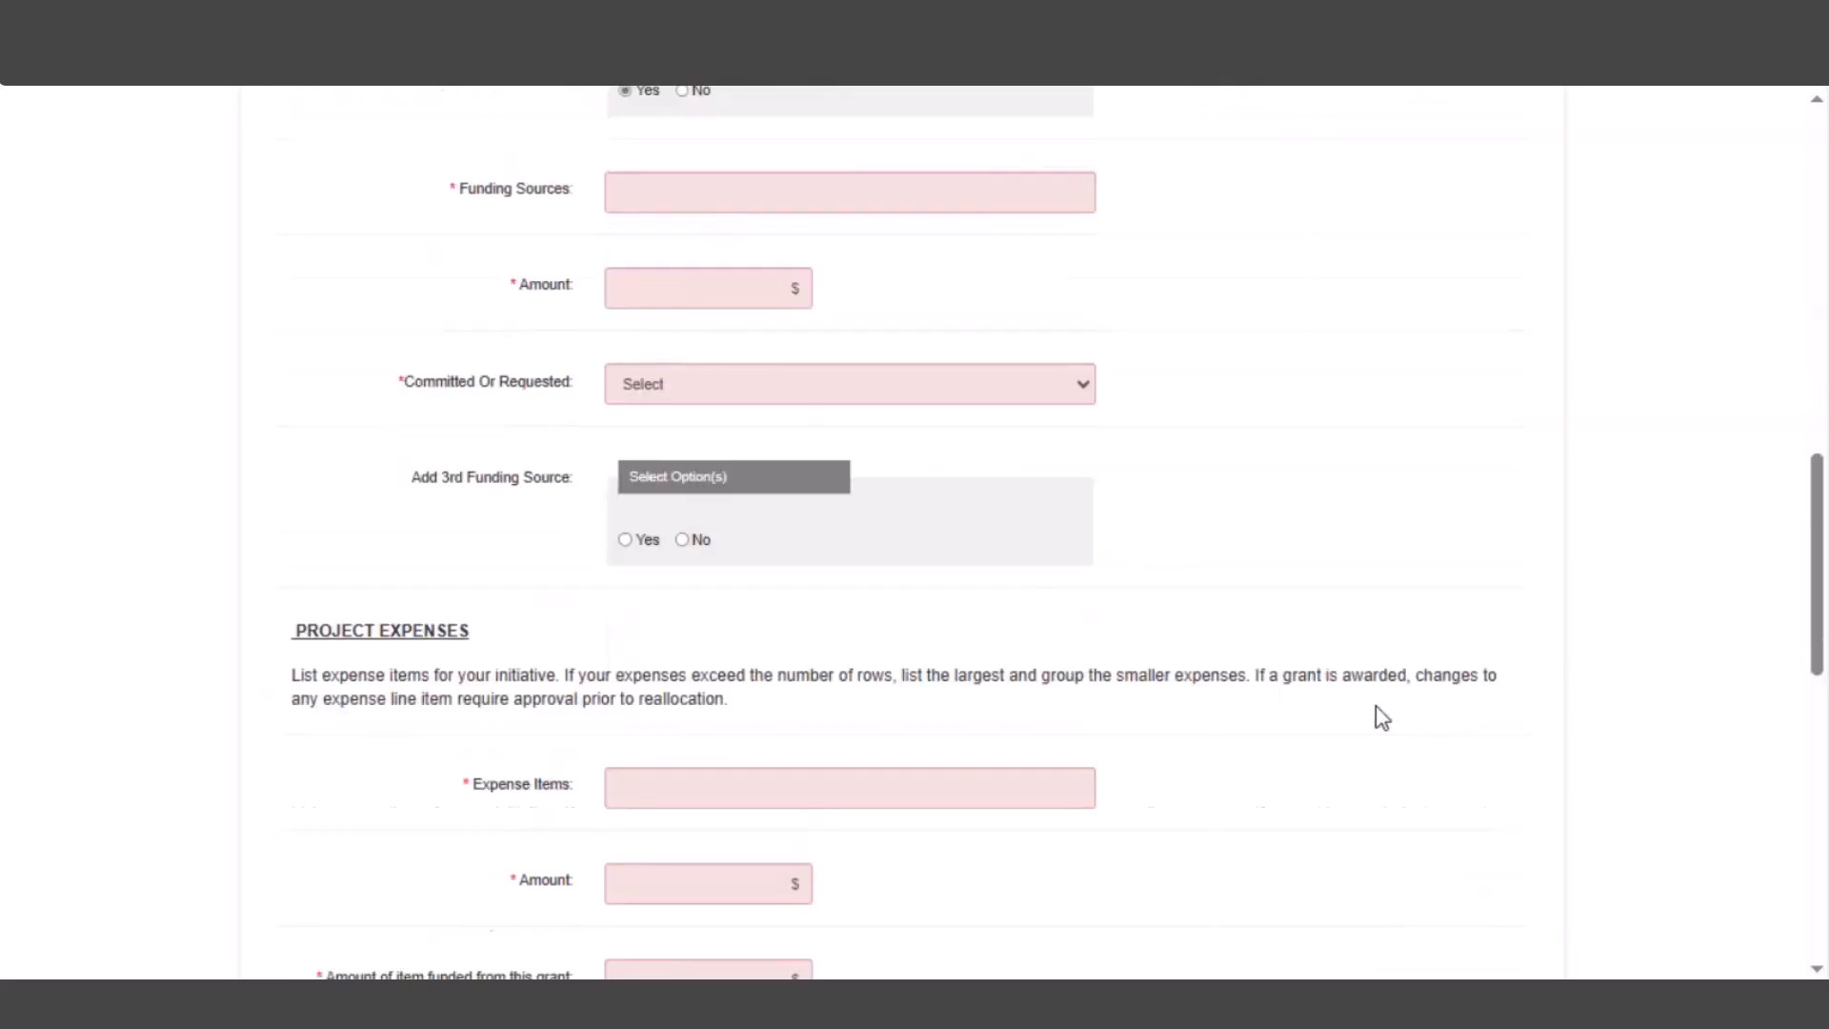
scroll(1382, 717, up, 1)
scroll(800, 841, down, 2)
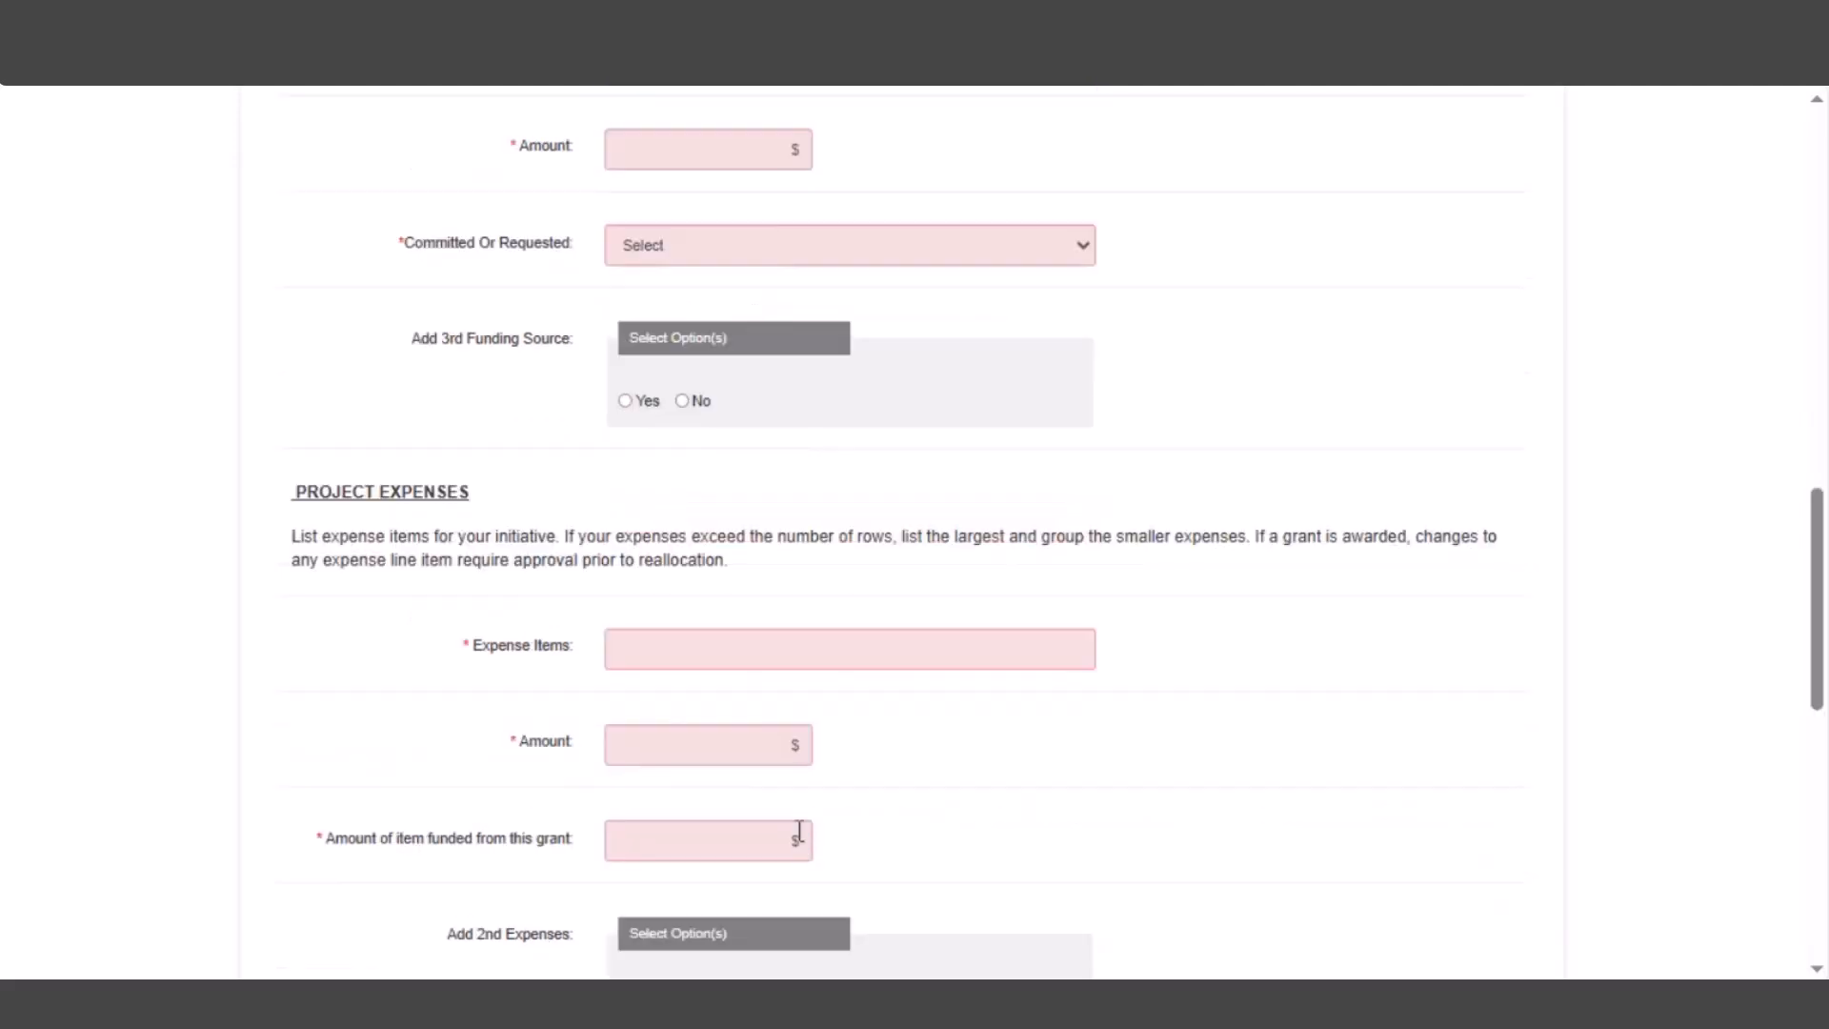
Examine the Project Expenses fields, the Income & Expense Calculation and the item description field in the Program Budget section
scroll(1372, 727, down, 3)
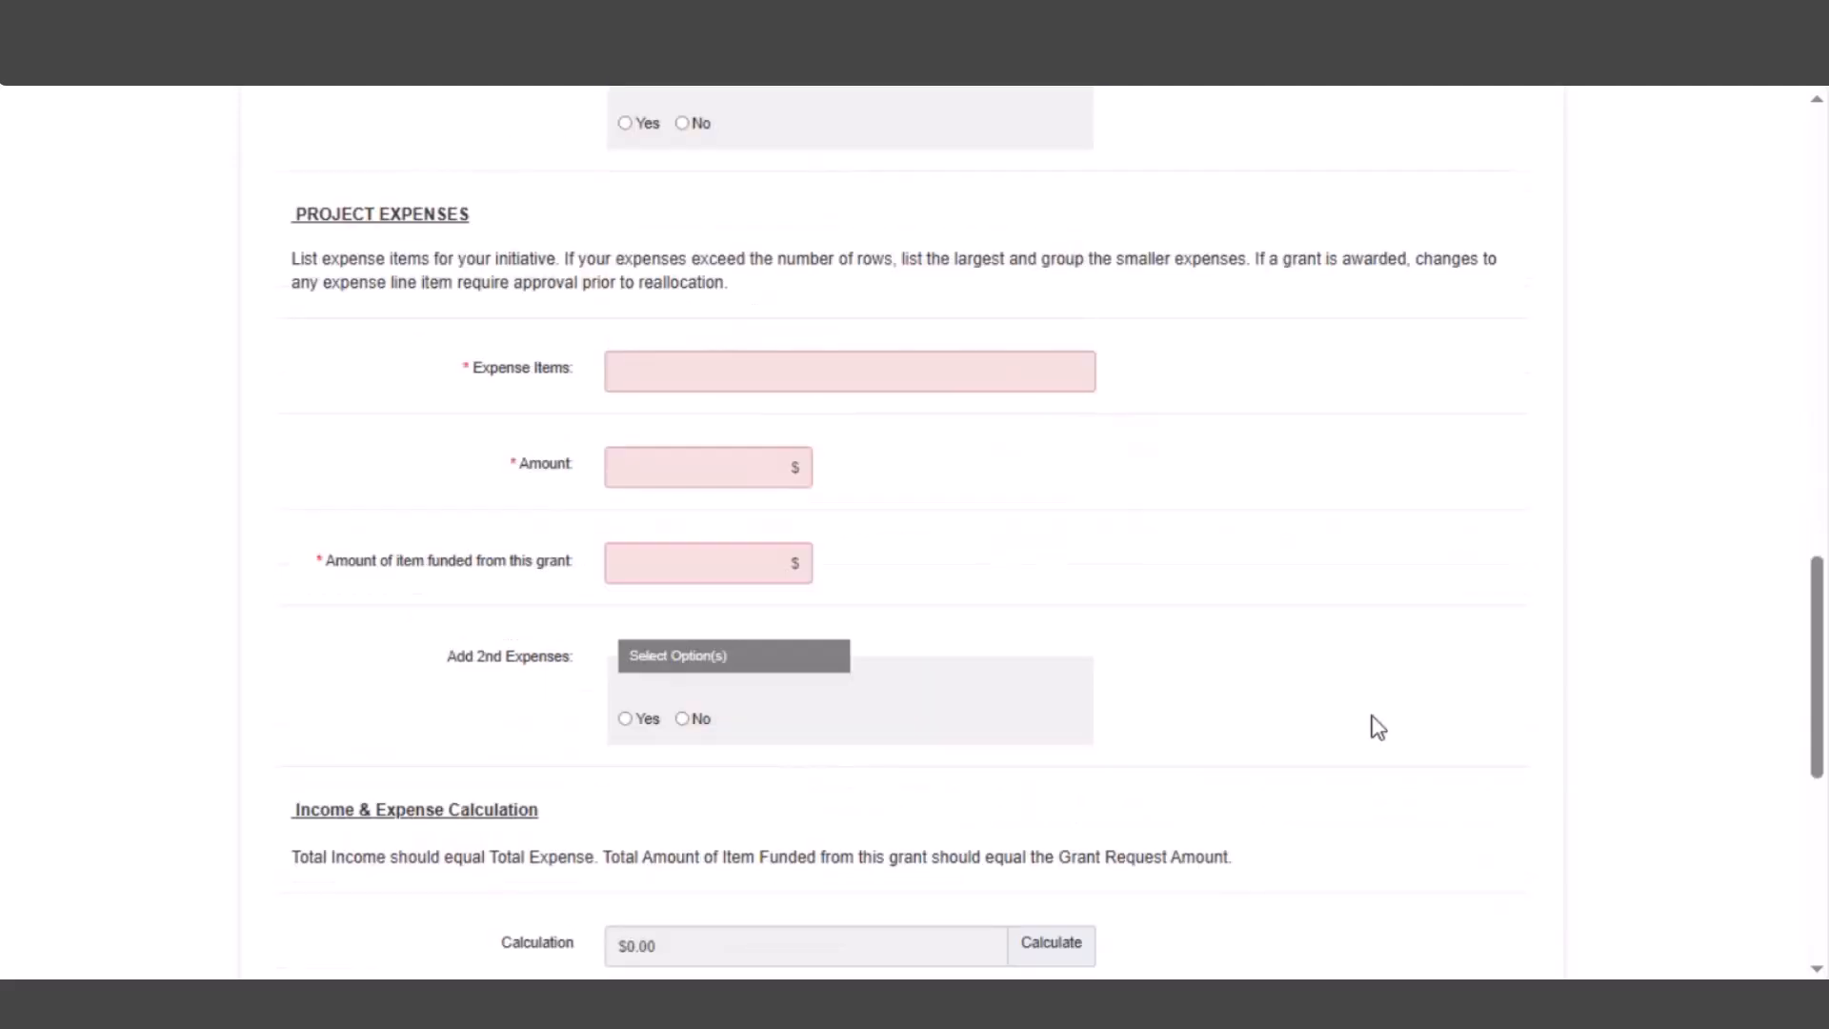
scroll(1360, 667, down, 2)
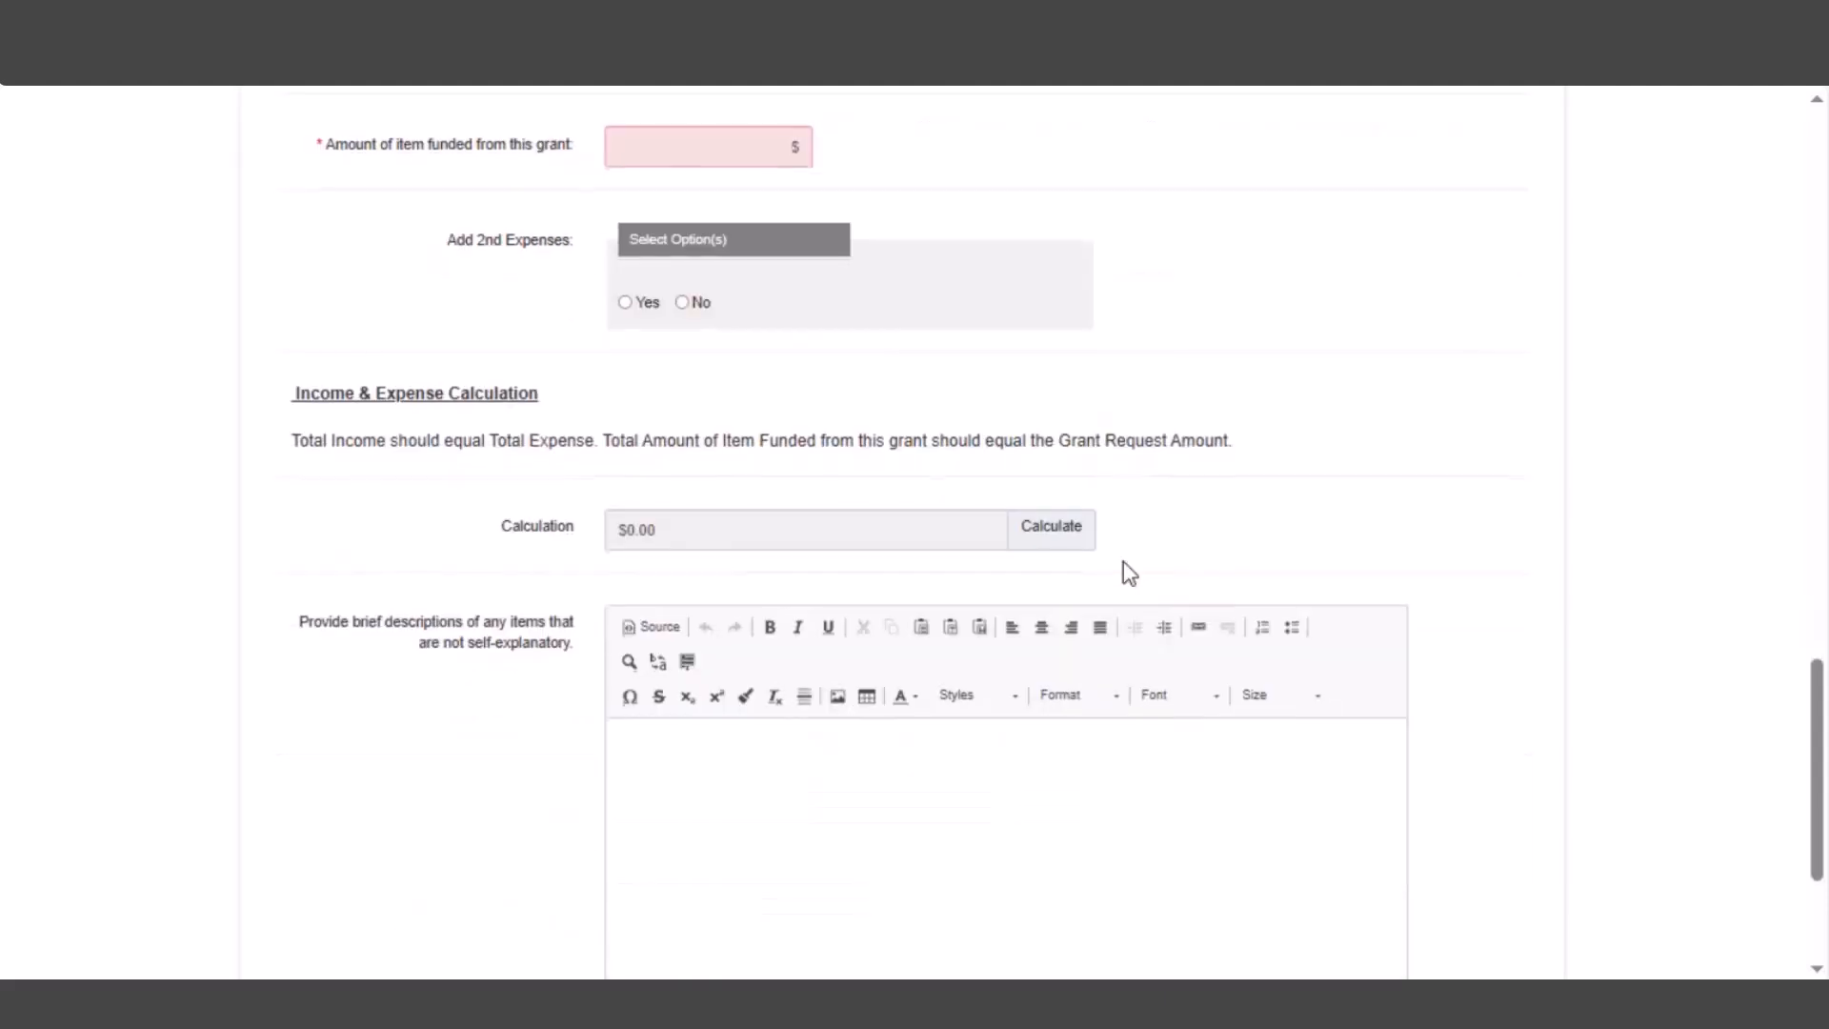
click(1043, 548)
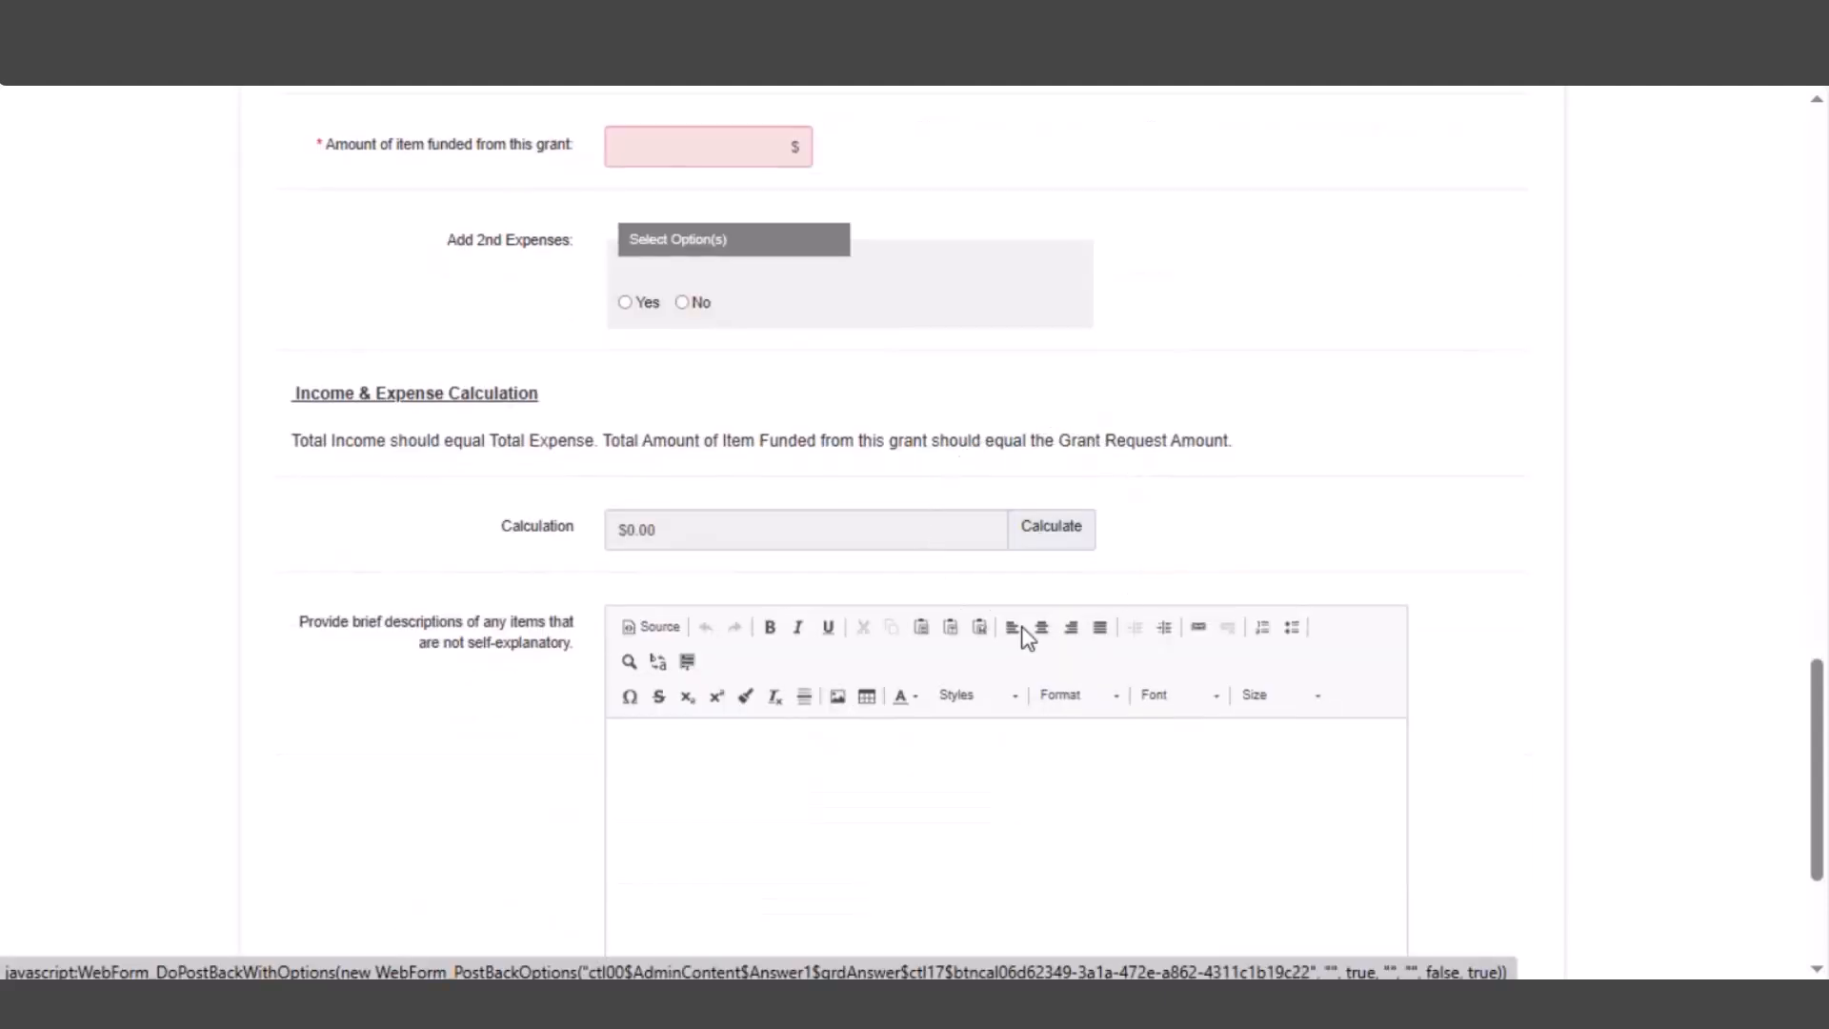
scroll(997, 887, up, 8)
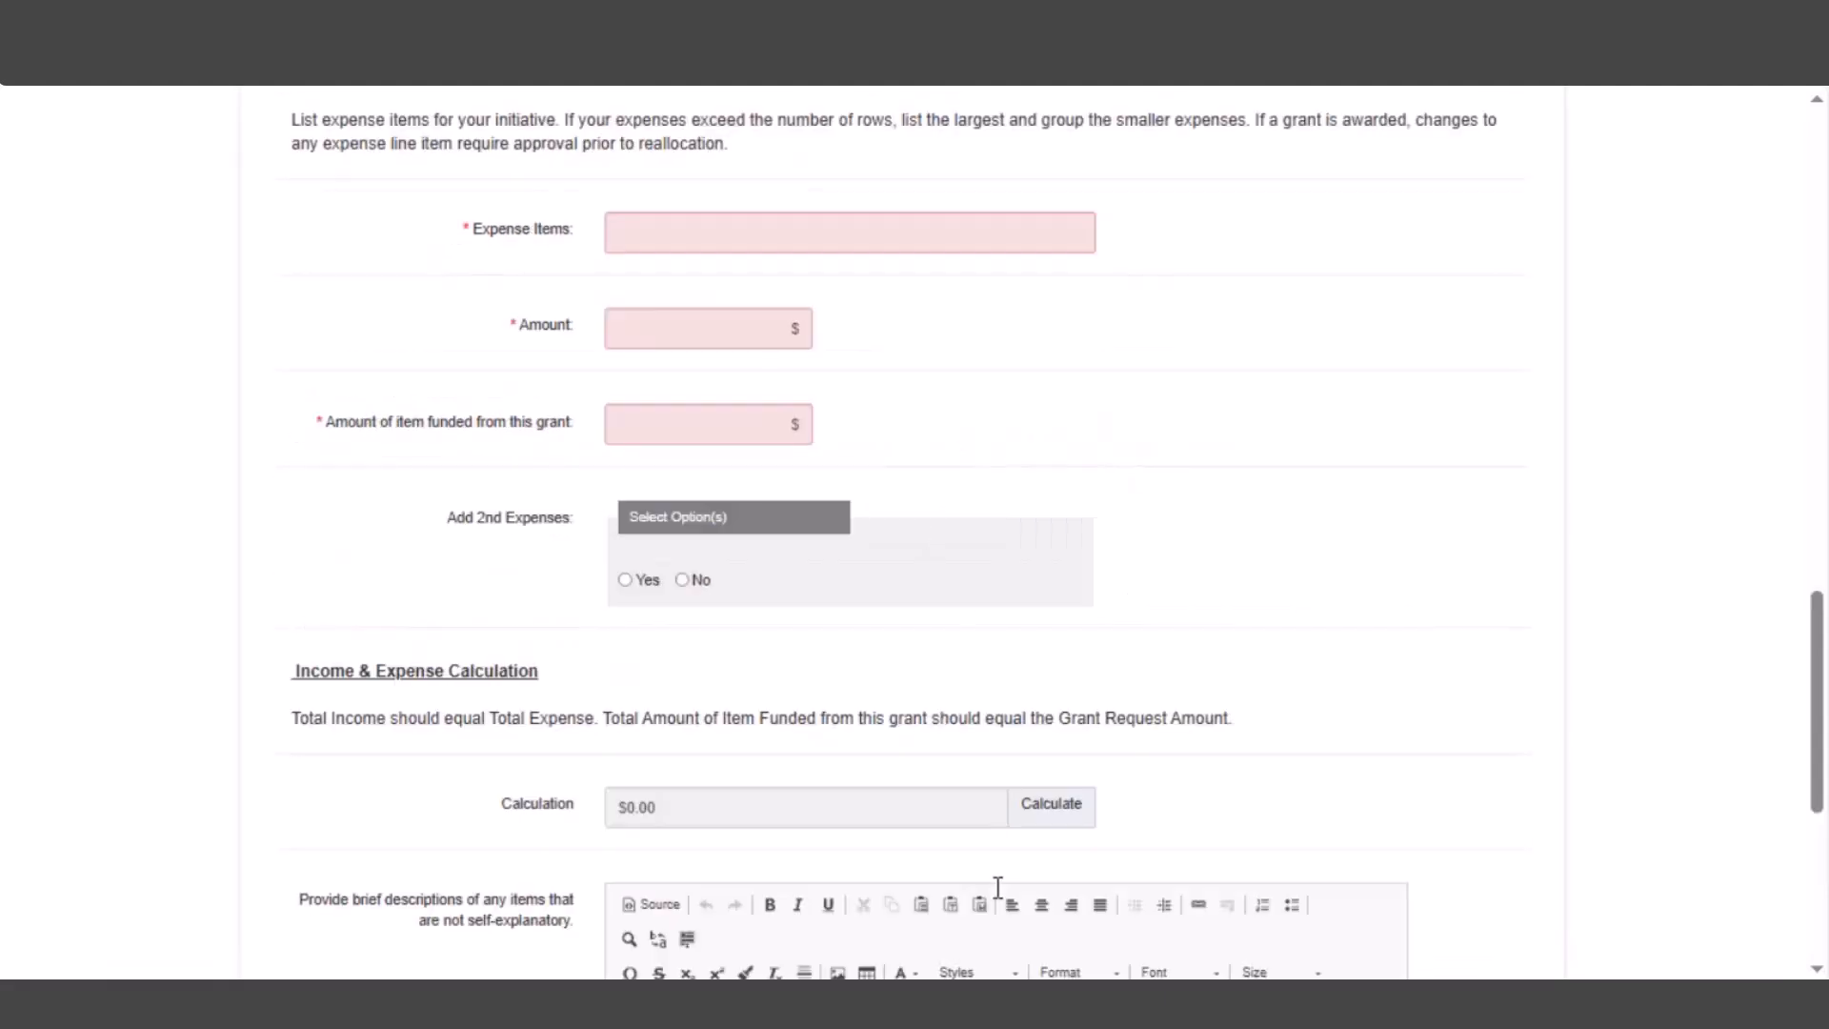
scroll(957, 751, up, 6)
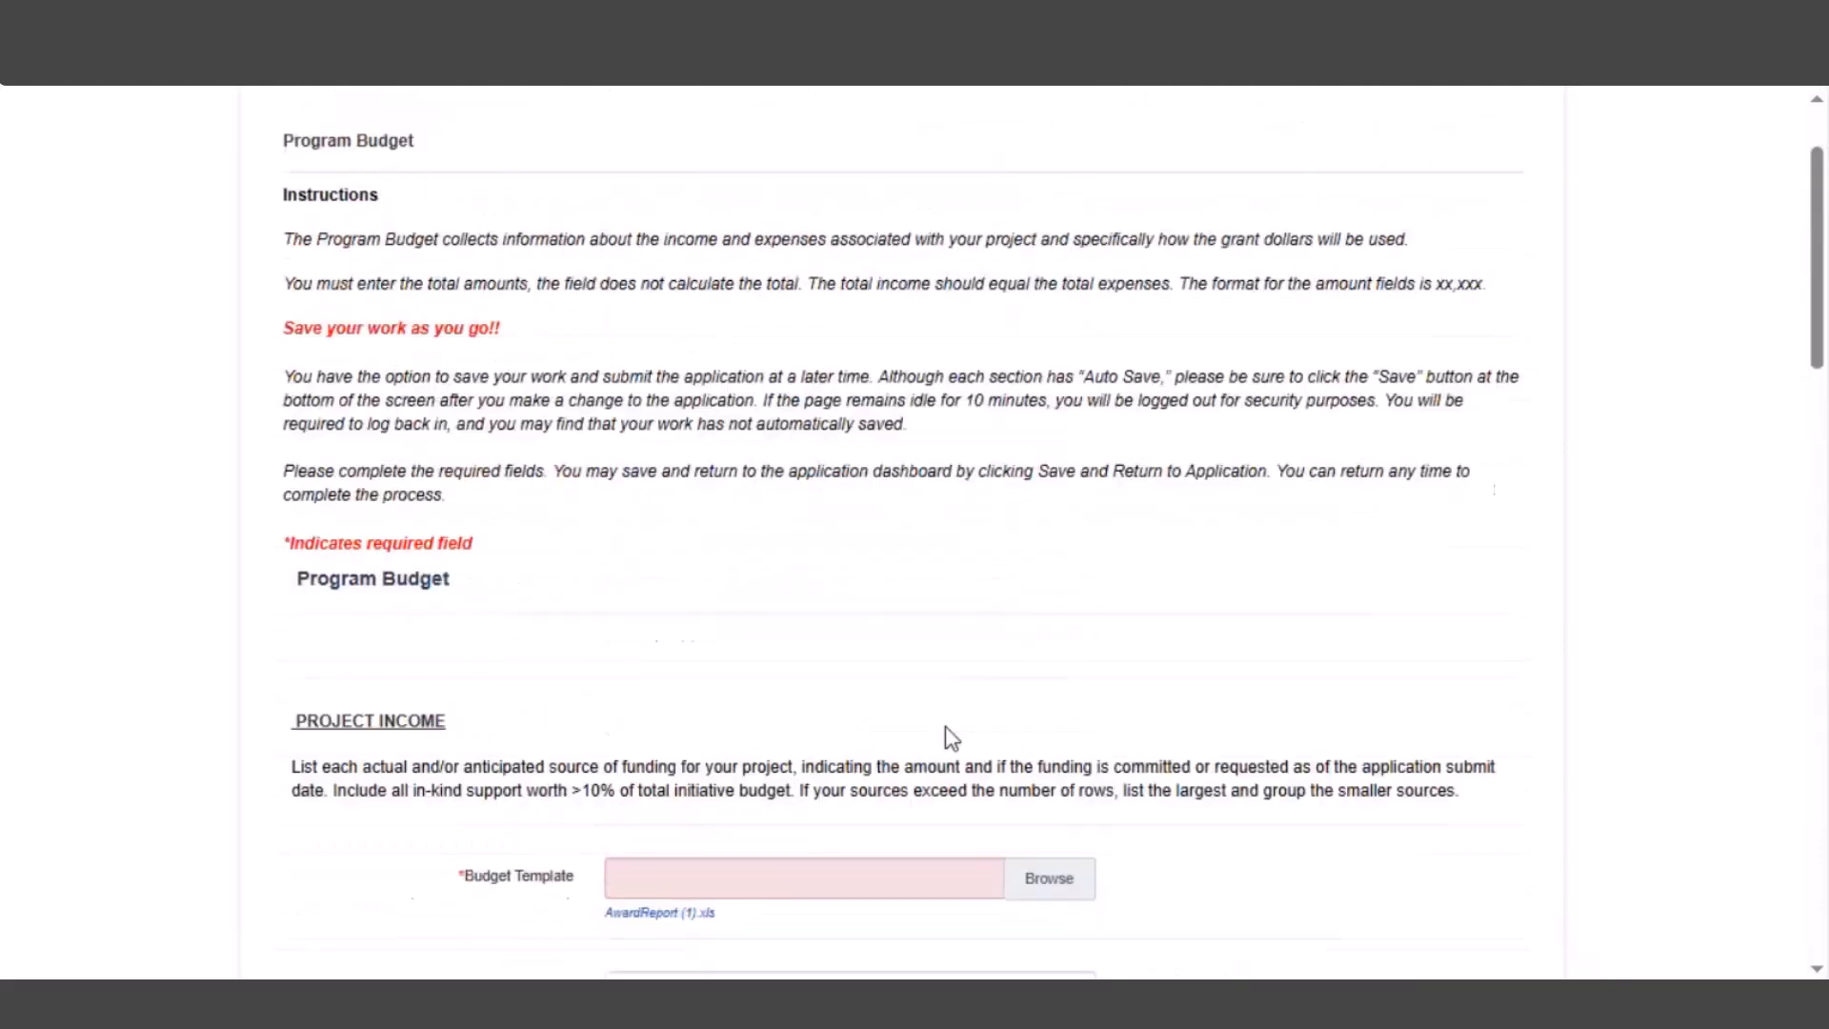
Return to the application dashboard and check which existing applications responses can be imported from, without importing any
click(484, 183)
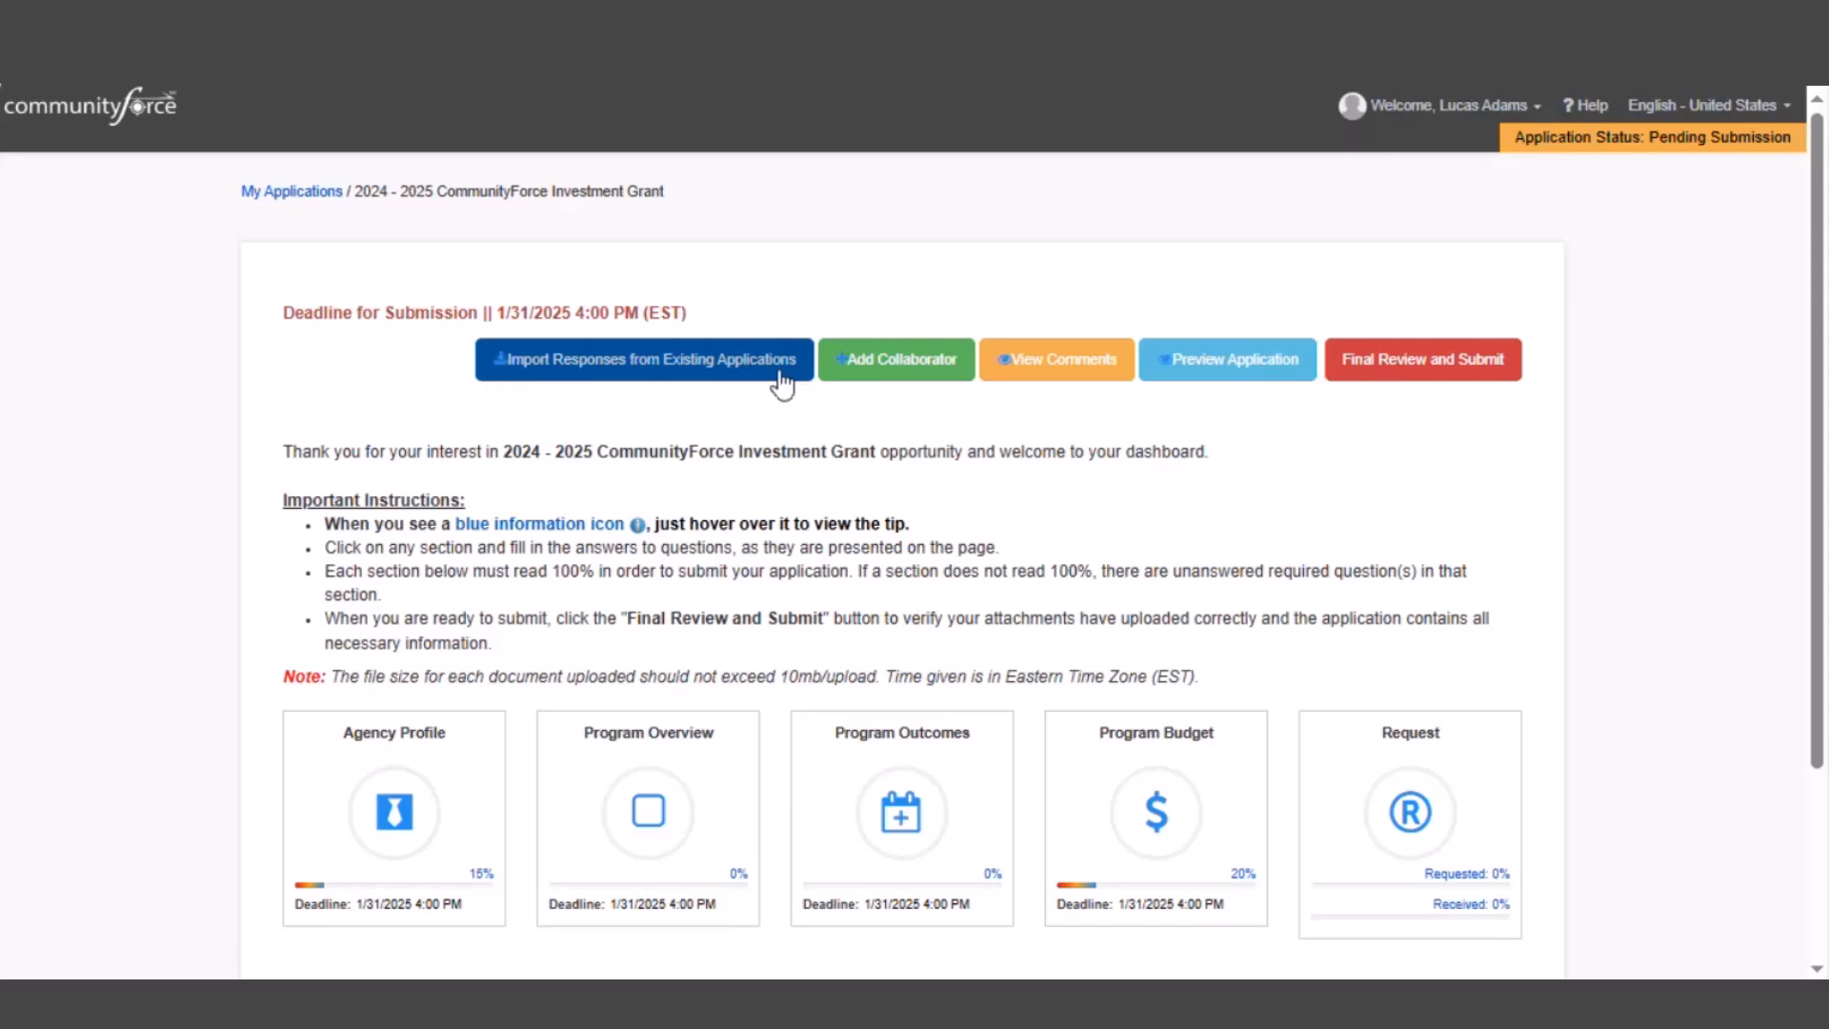
click(670, 365)
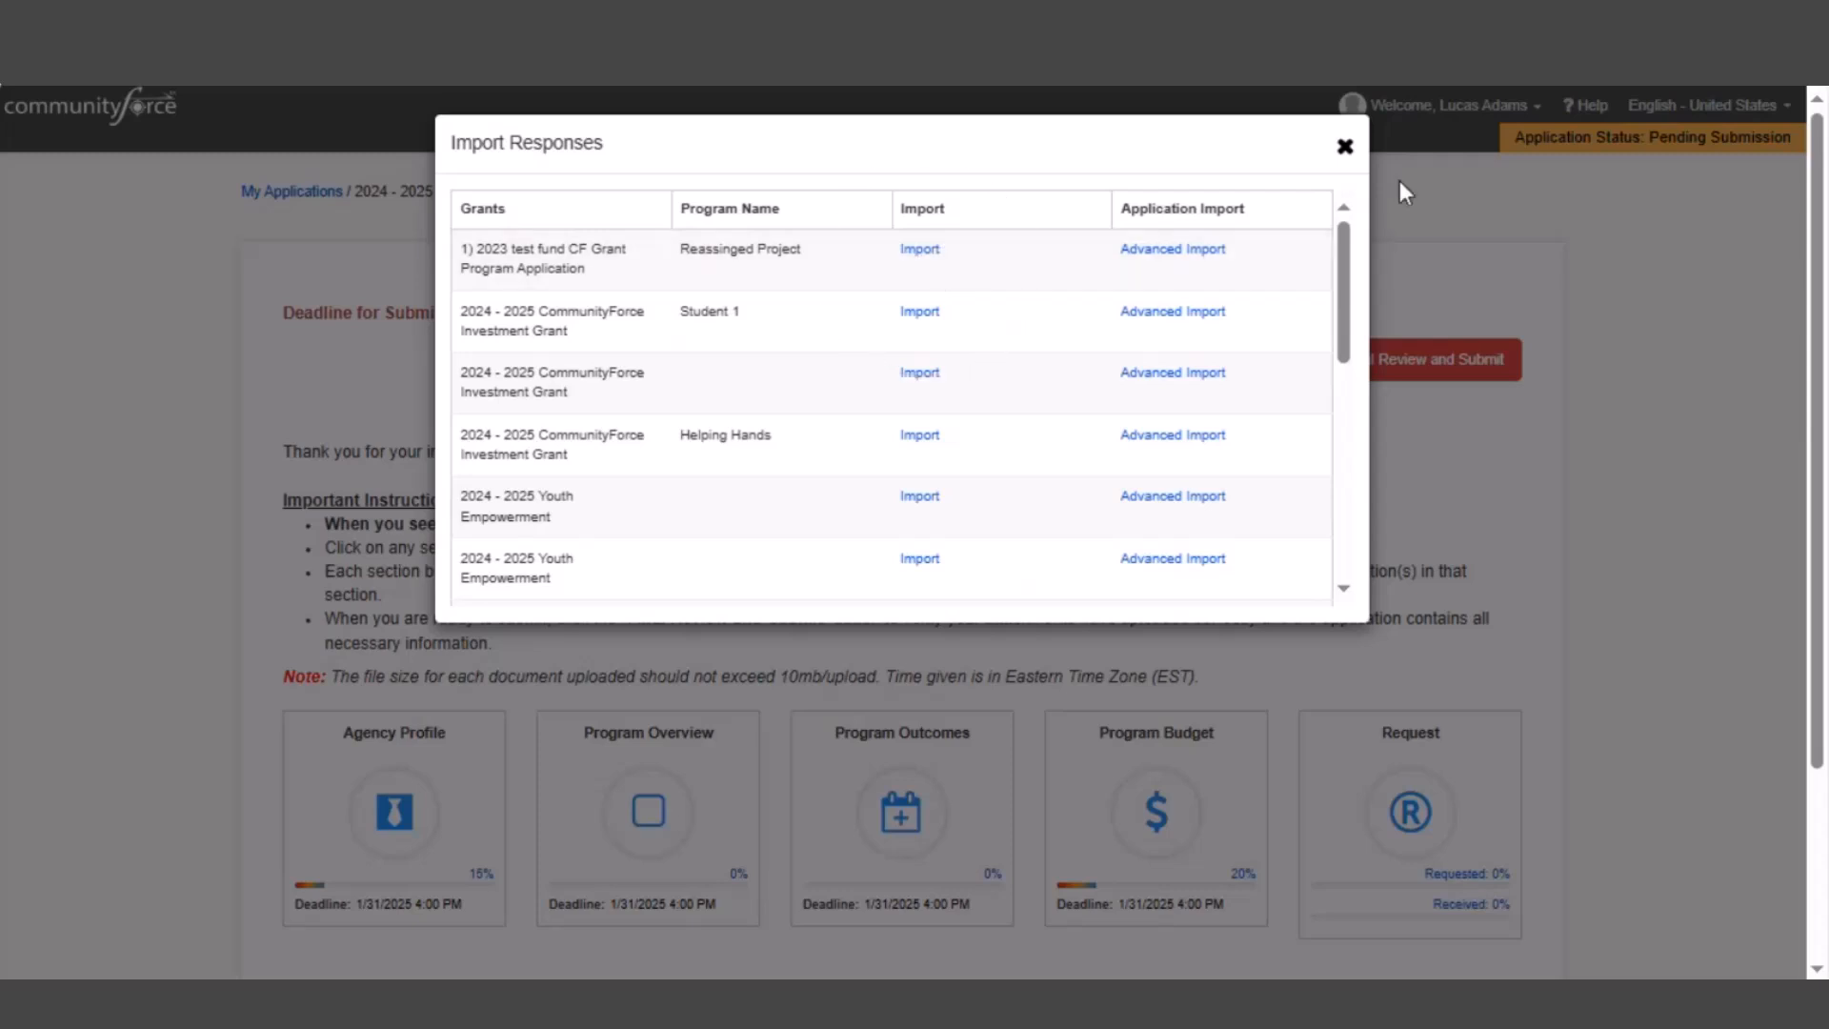
click(1346, 152)
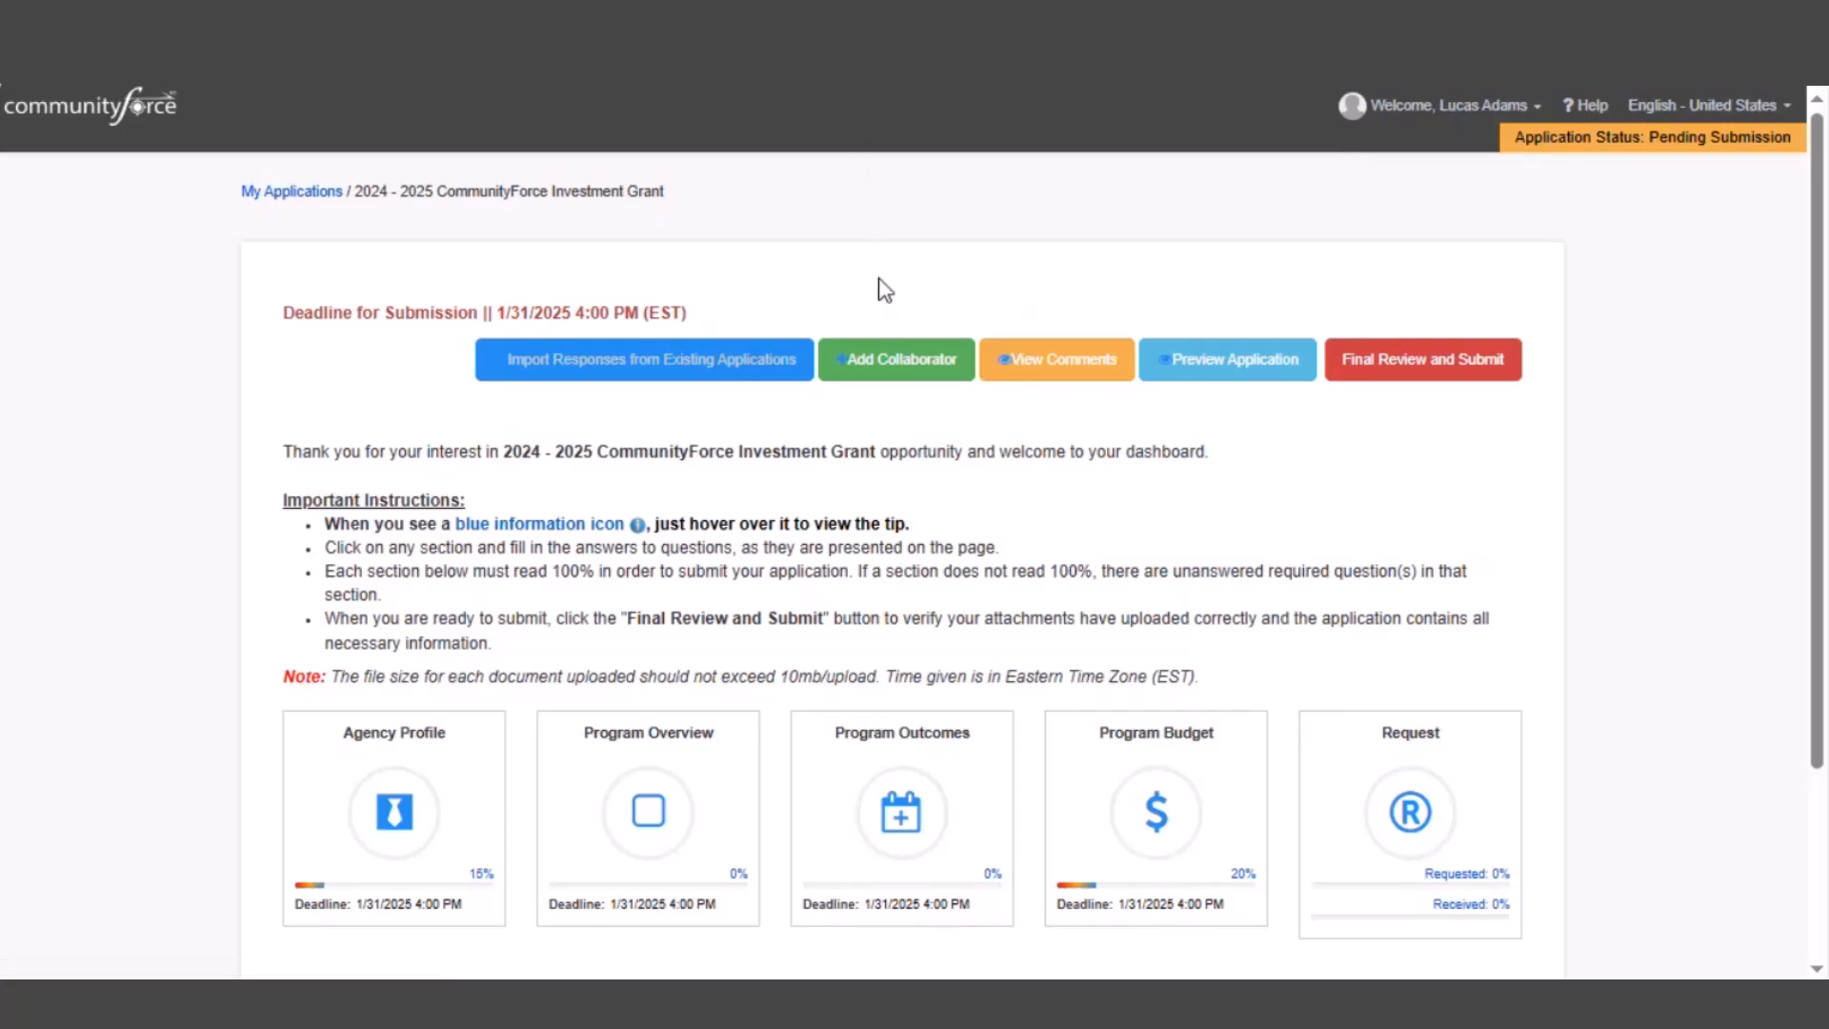
View the Collaborations page with its collaborator and section assignment options, and return to the application dashboard
click(881, 355)
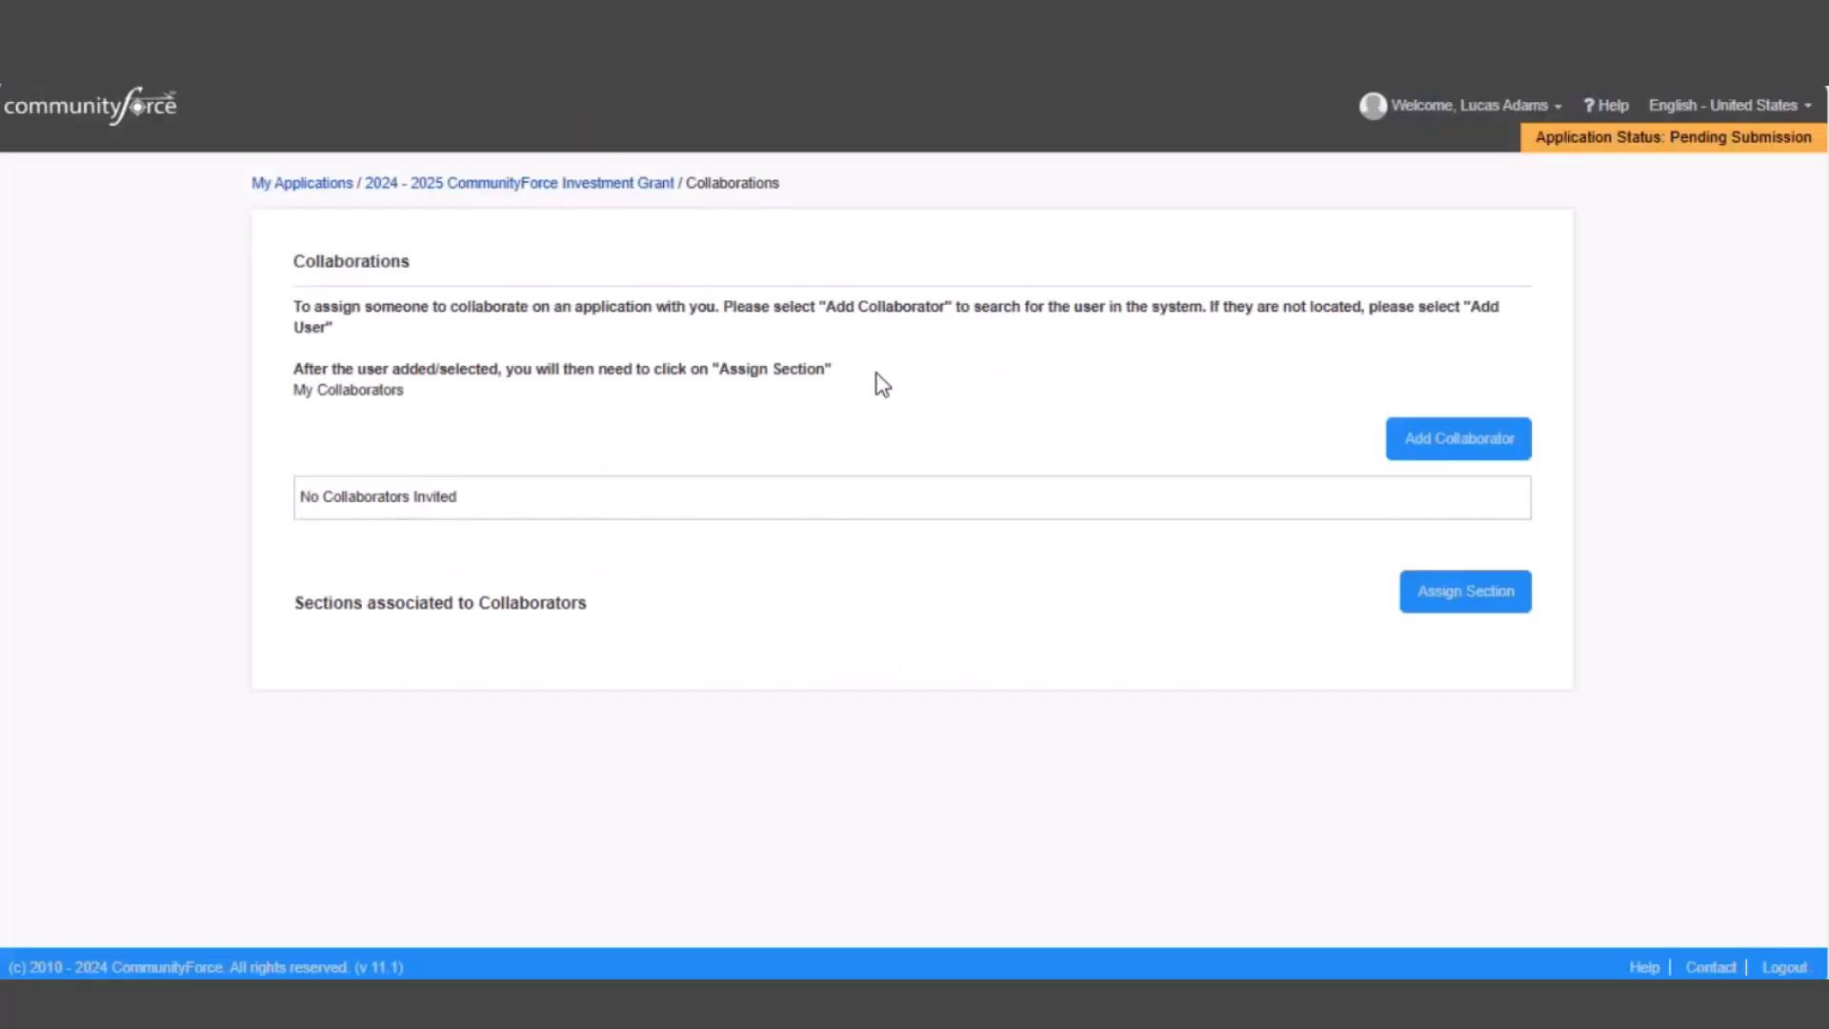
click(1486, 600)
click(523, 181)
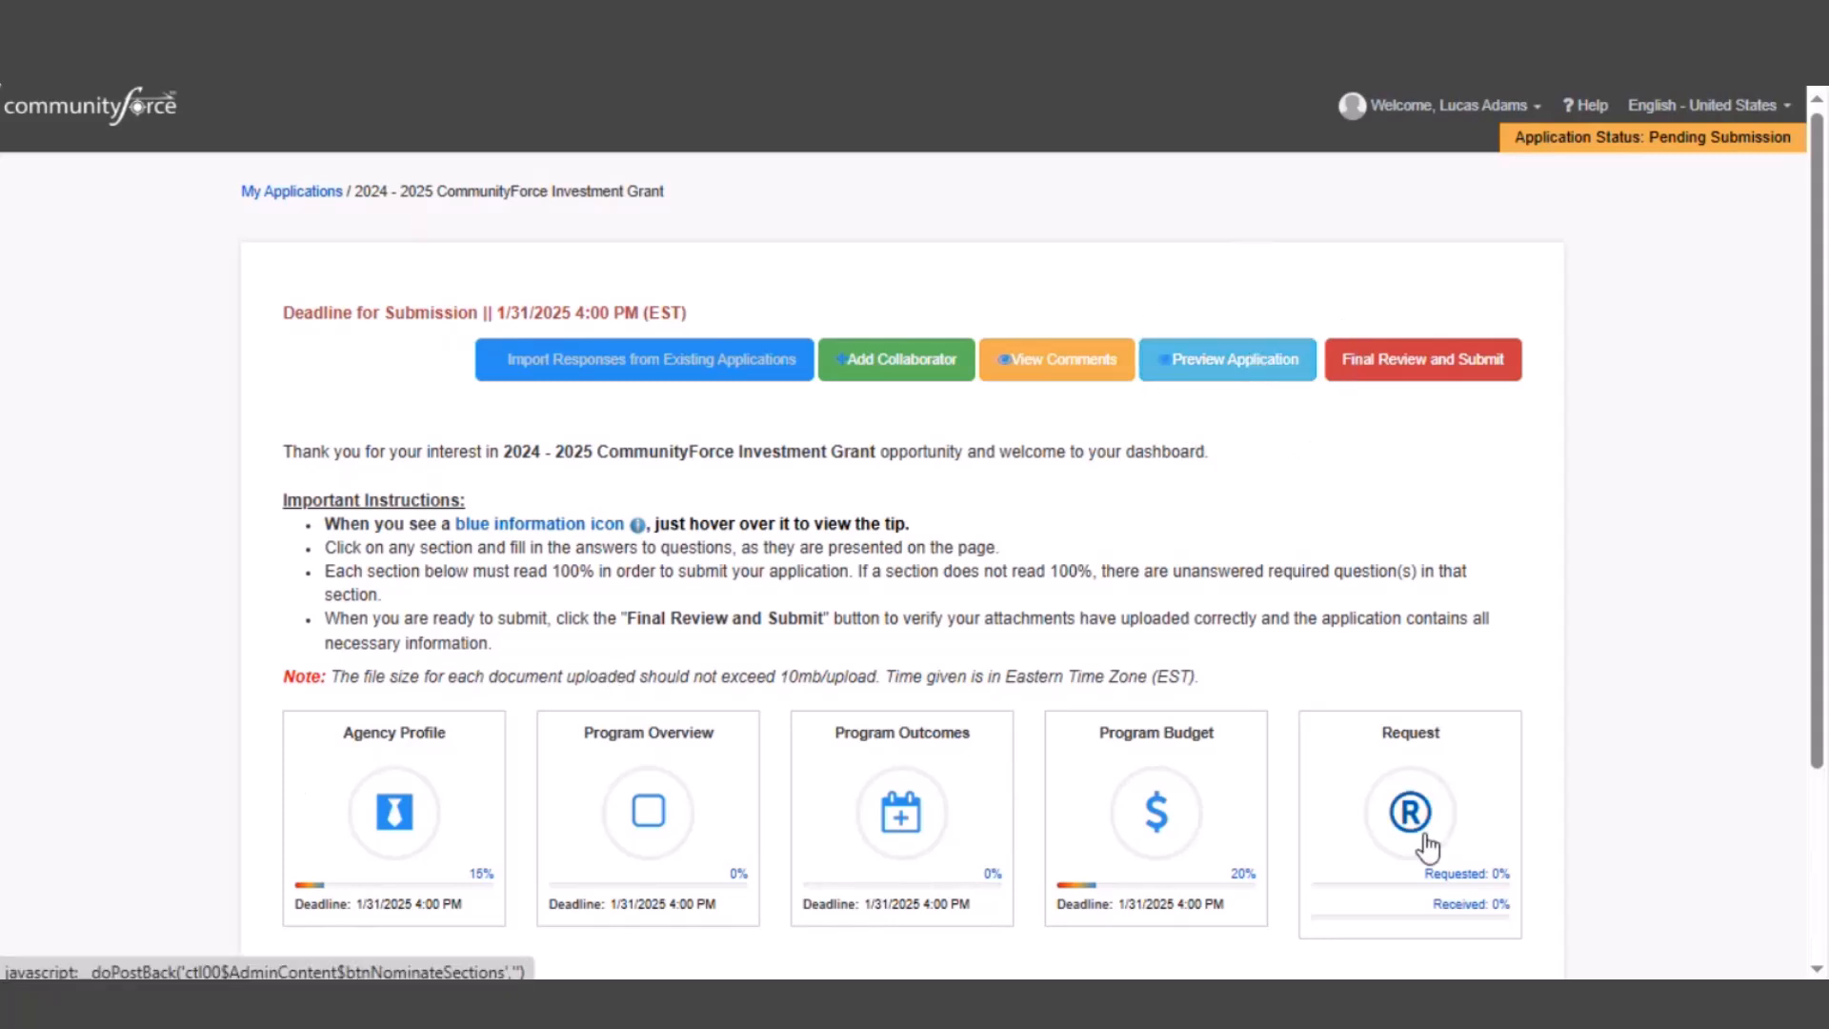
click(1238, 361)
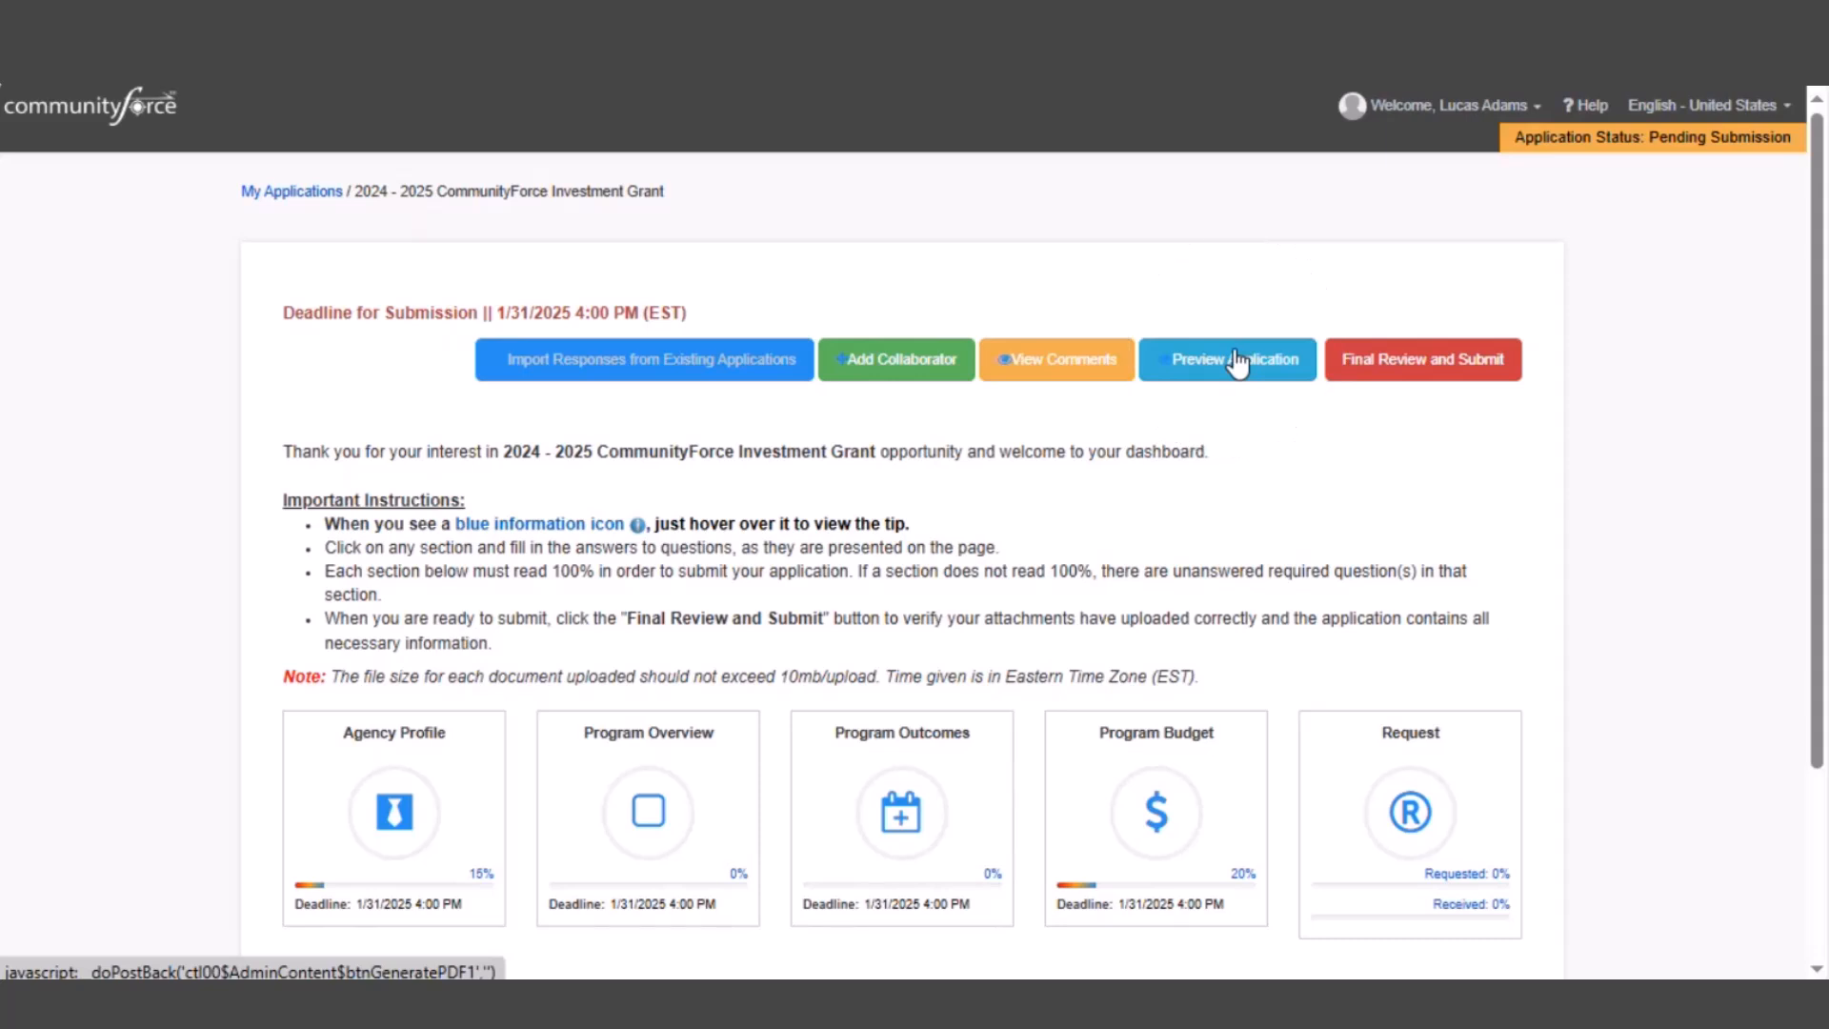
Open Manage Members for the organization and examine the fields and account options of the Create User form
click(1529, 111)
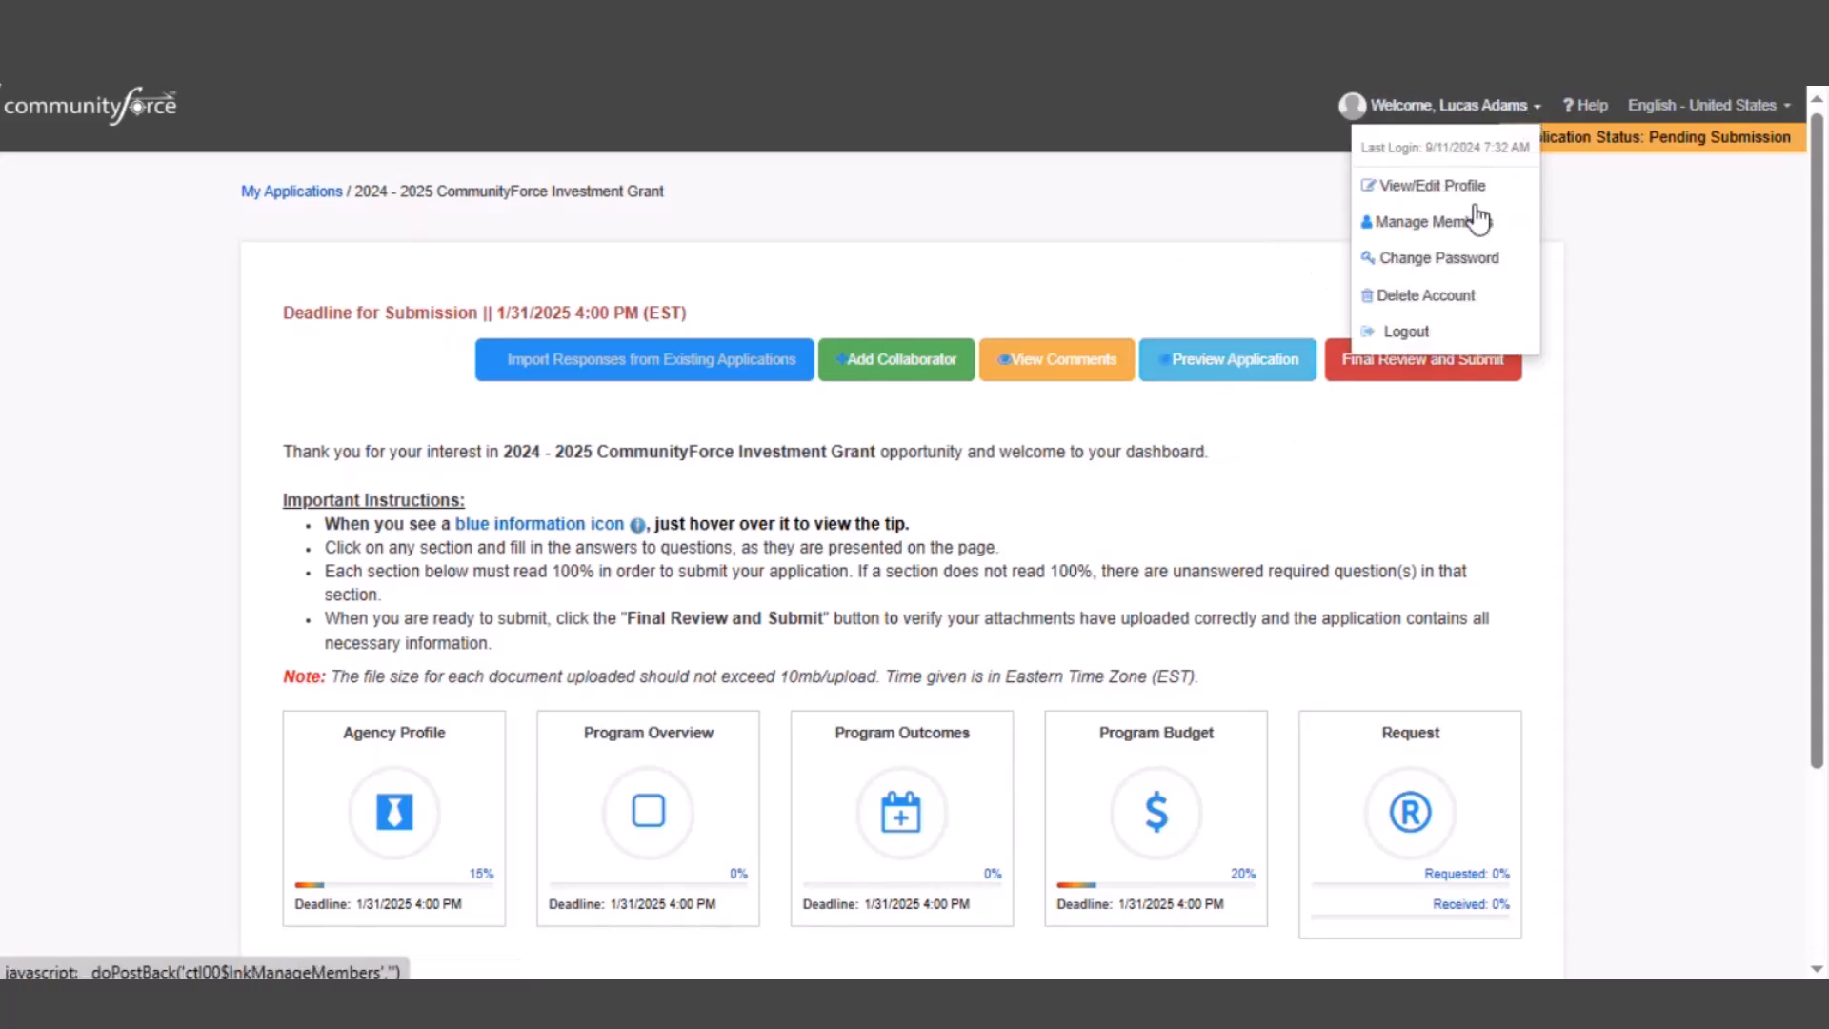
click(1477, 224)
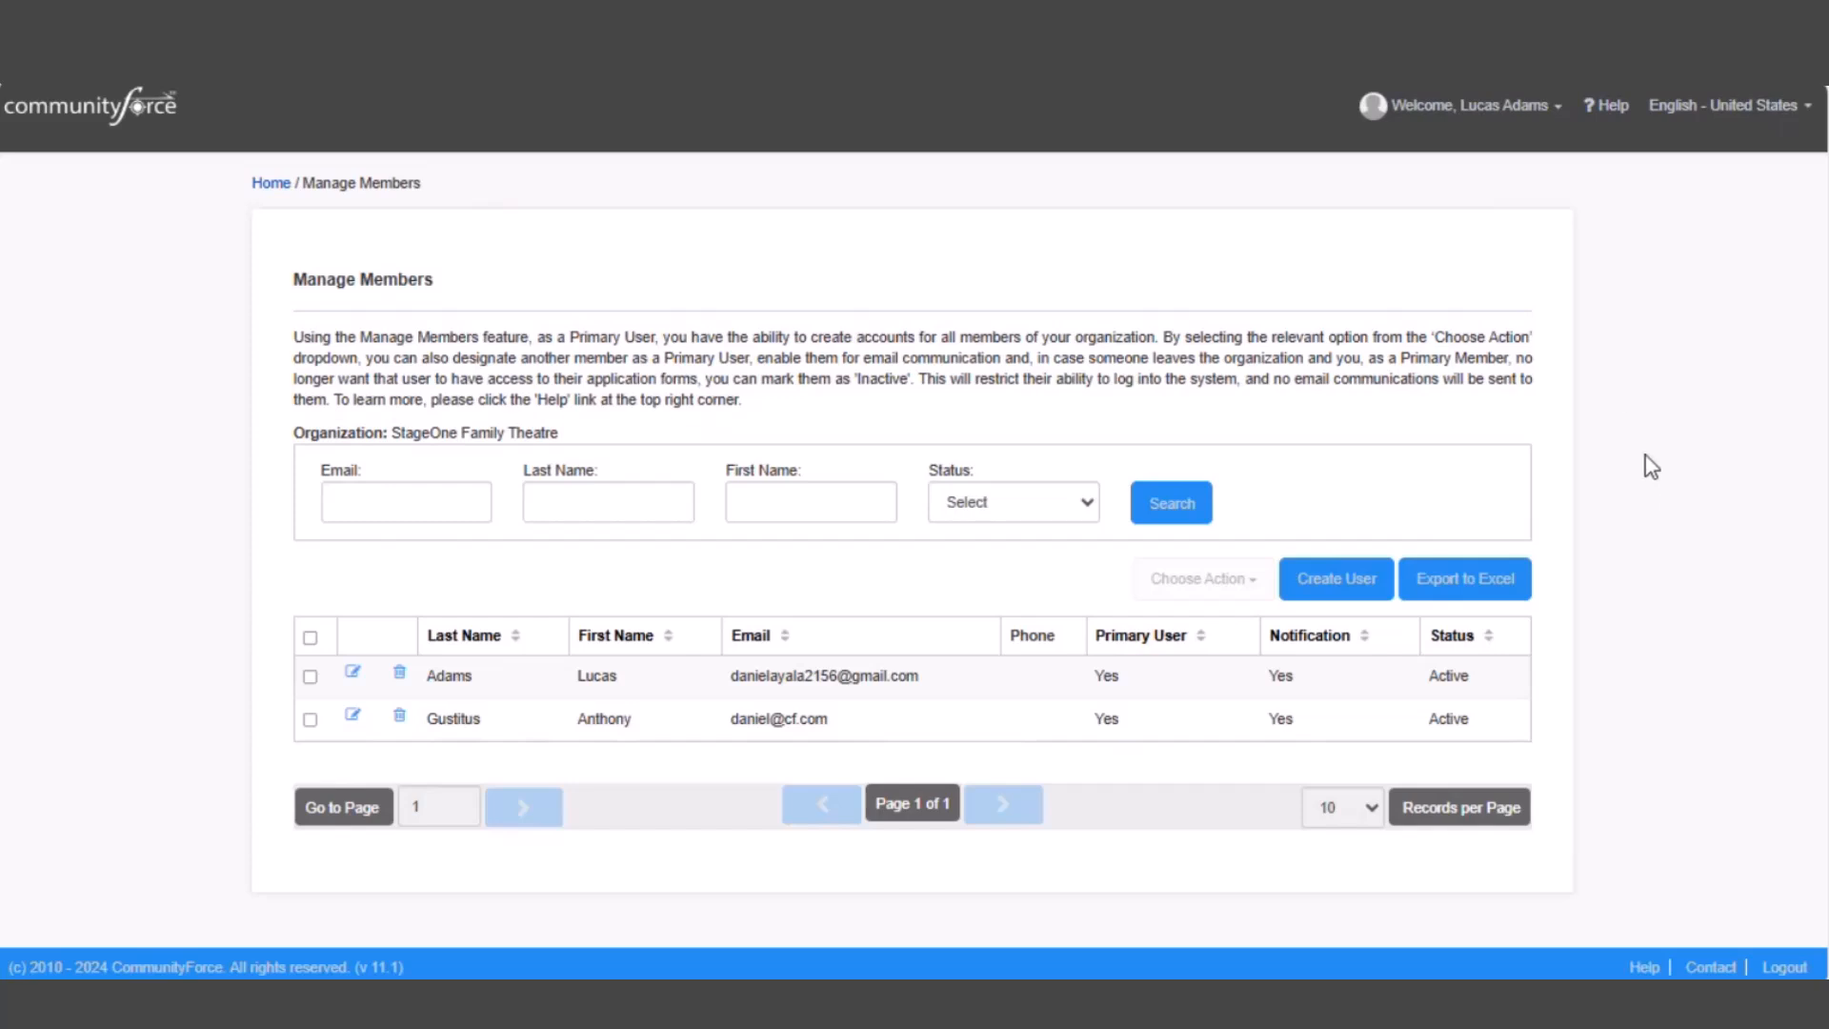
click(1329, 583)
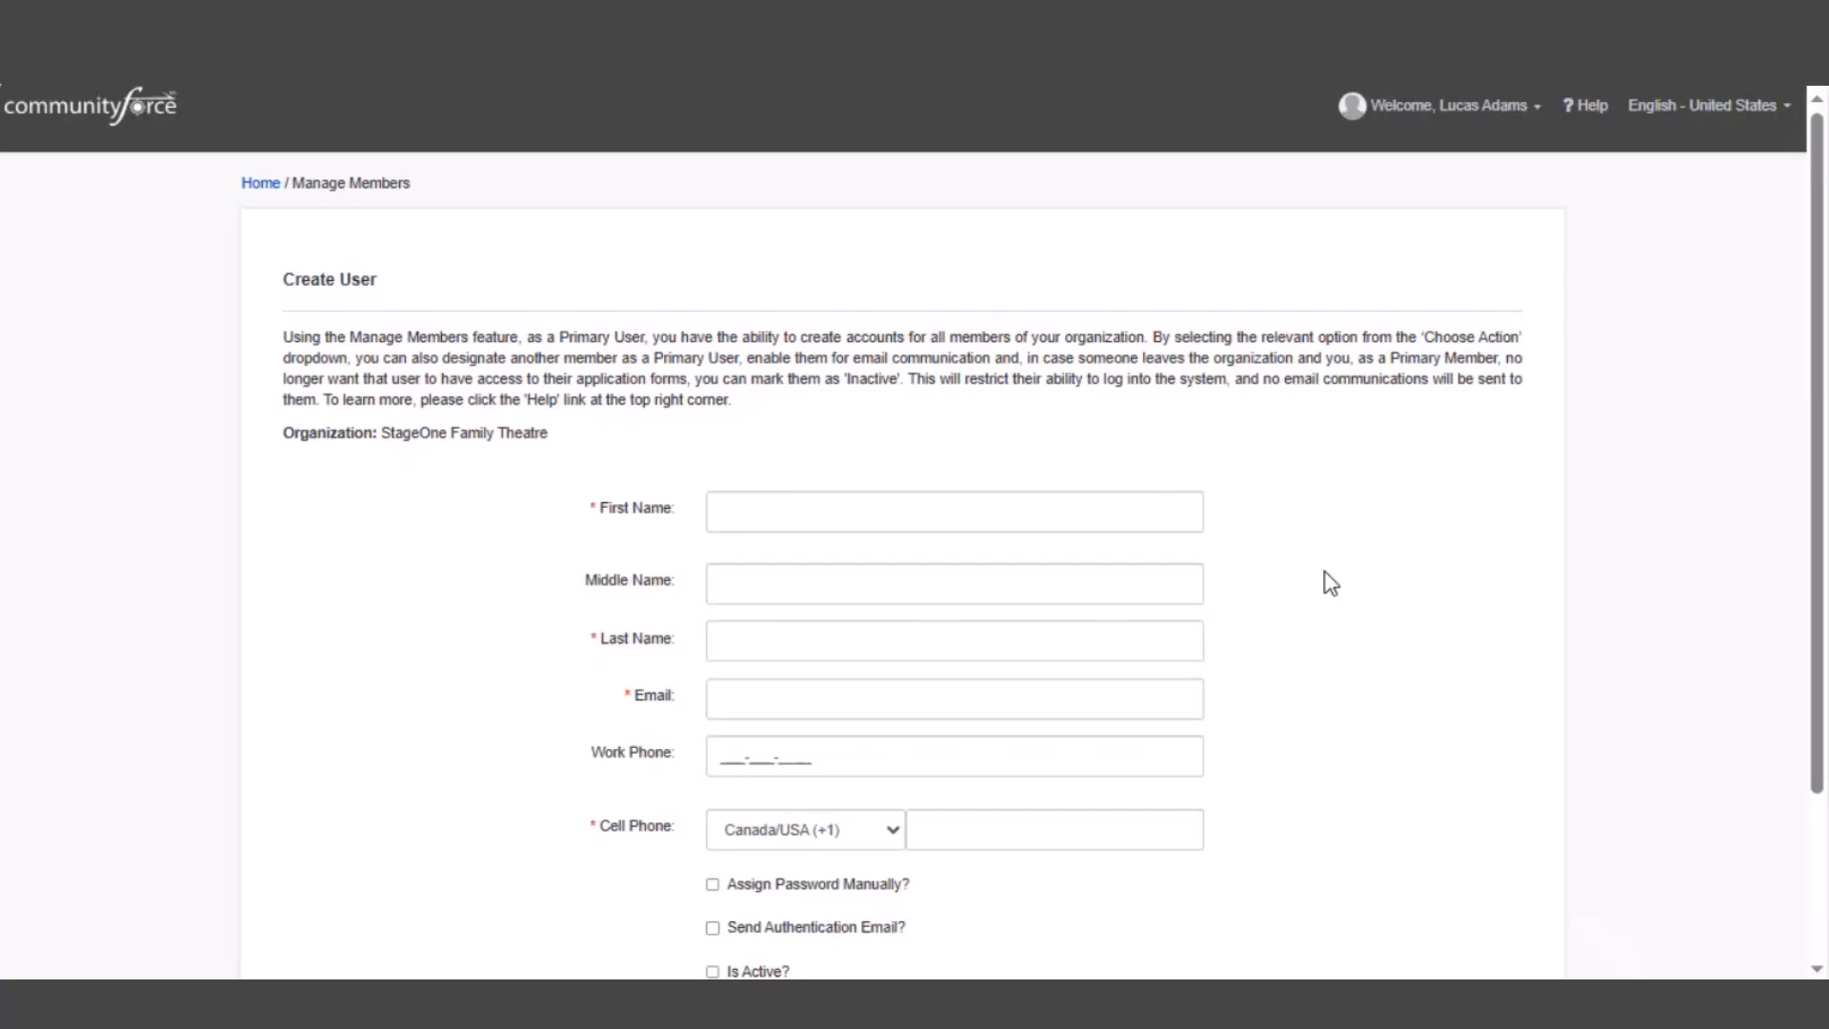
drag(559, 482, 680, 954)
scroll(1321, 906, down, 3)
scroll(1321, 905, up, 2)
scroll(1328, 917, up, 1)
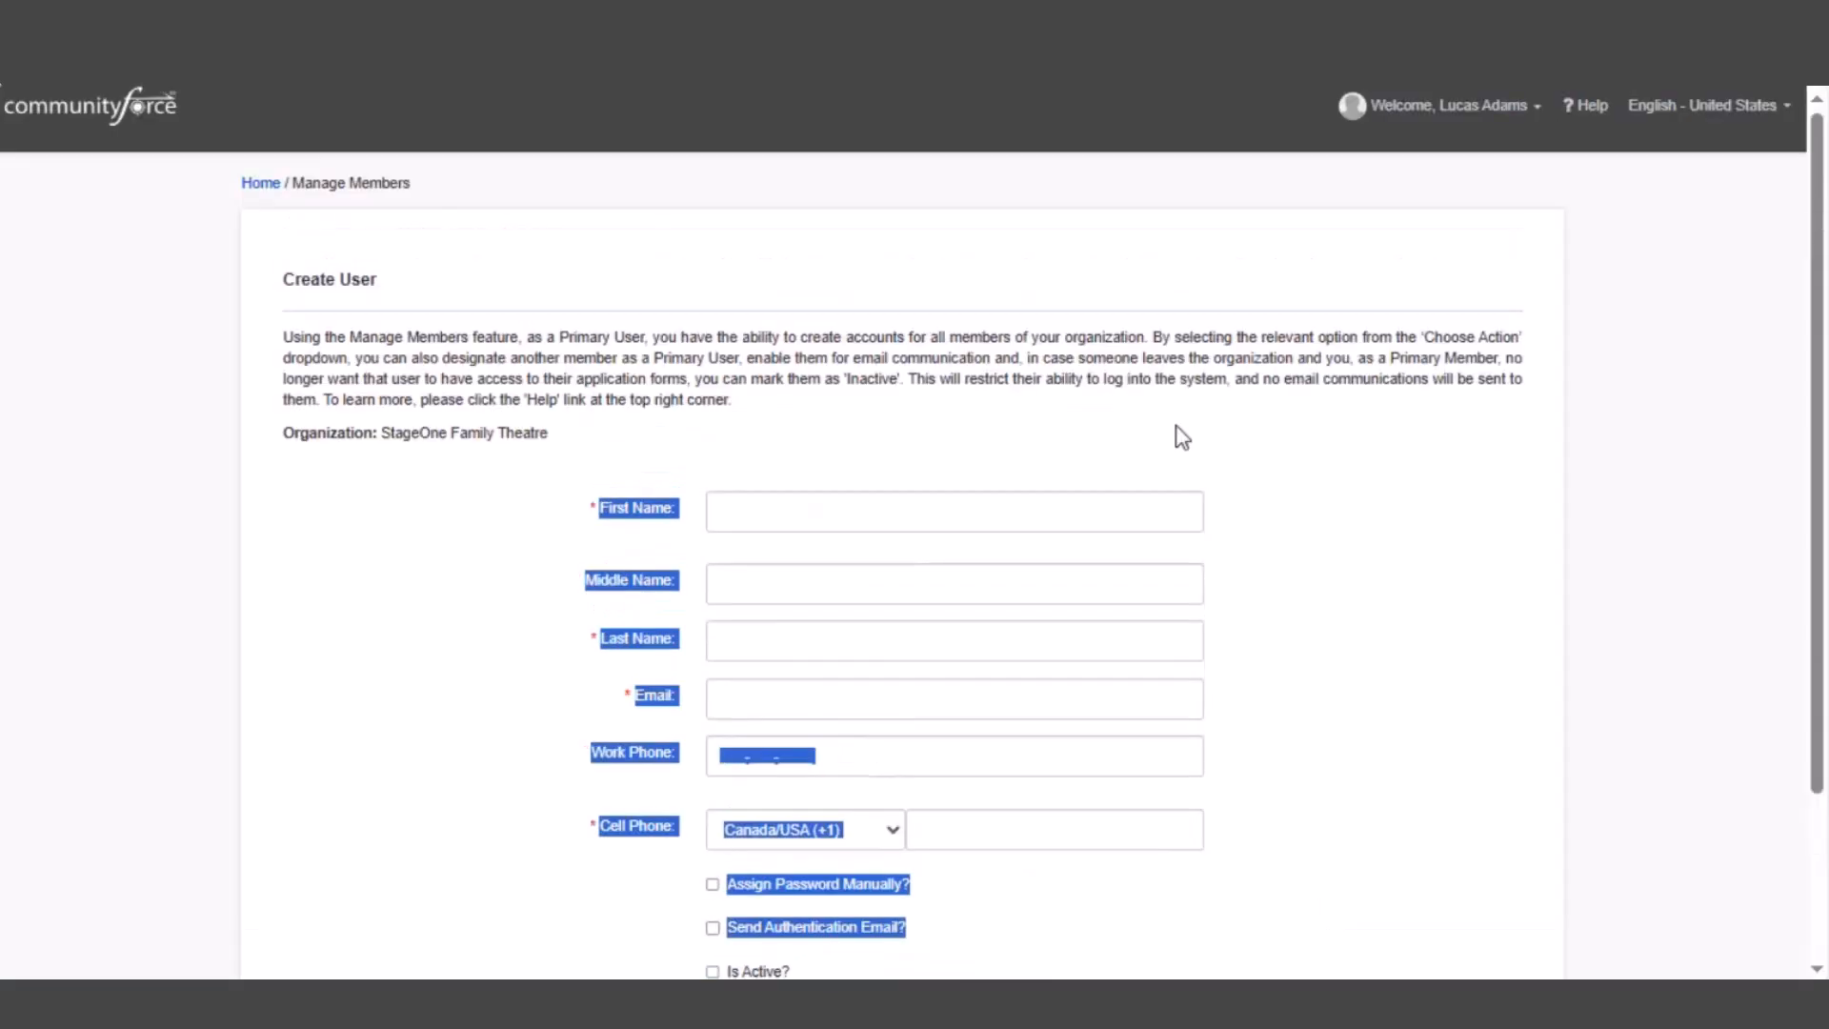
Go back to the home page and open the submitted 2024 - 2025 Youth Empowerment application from the applicant's own applications
click(261, 184)
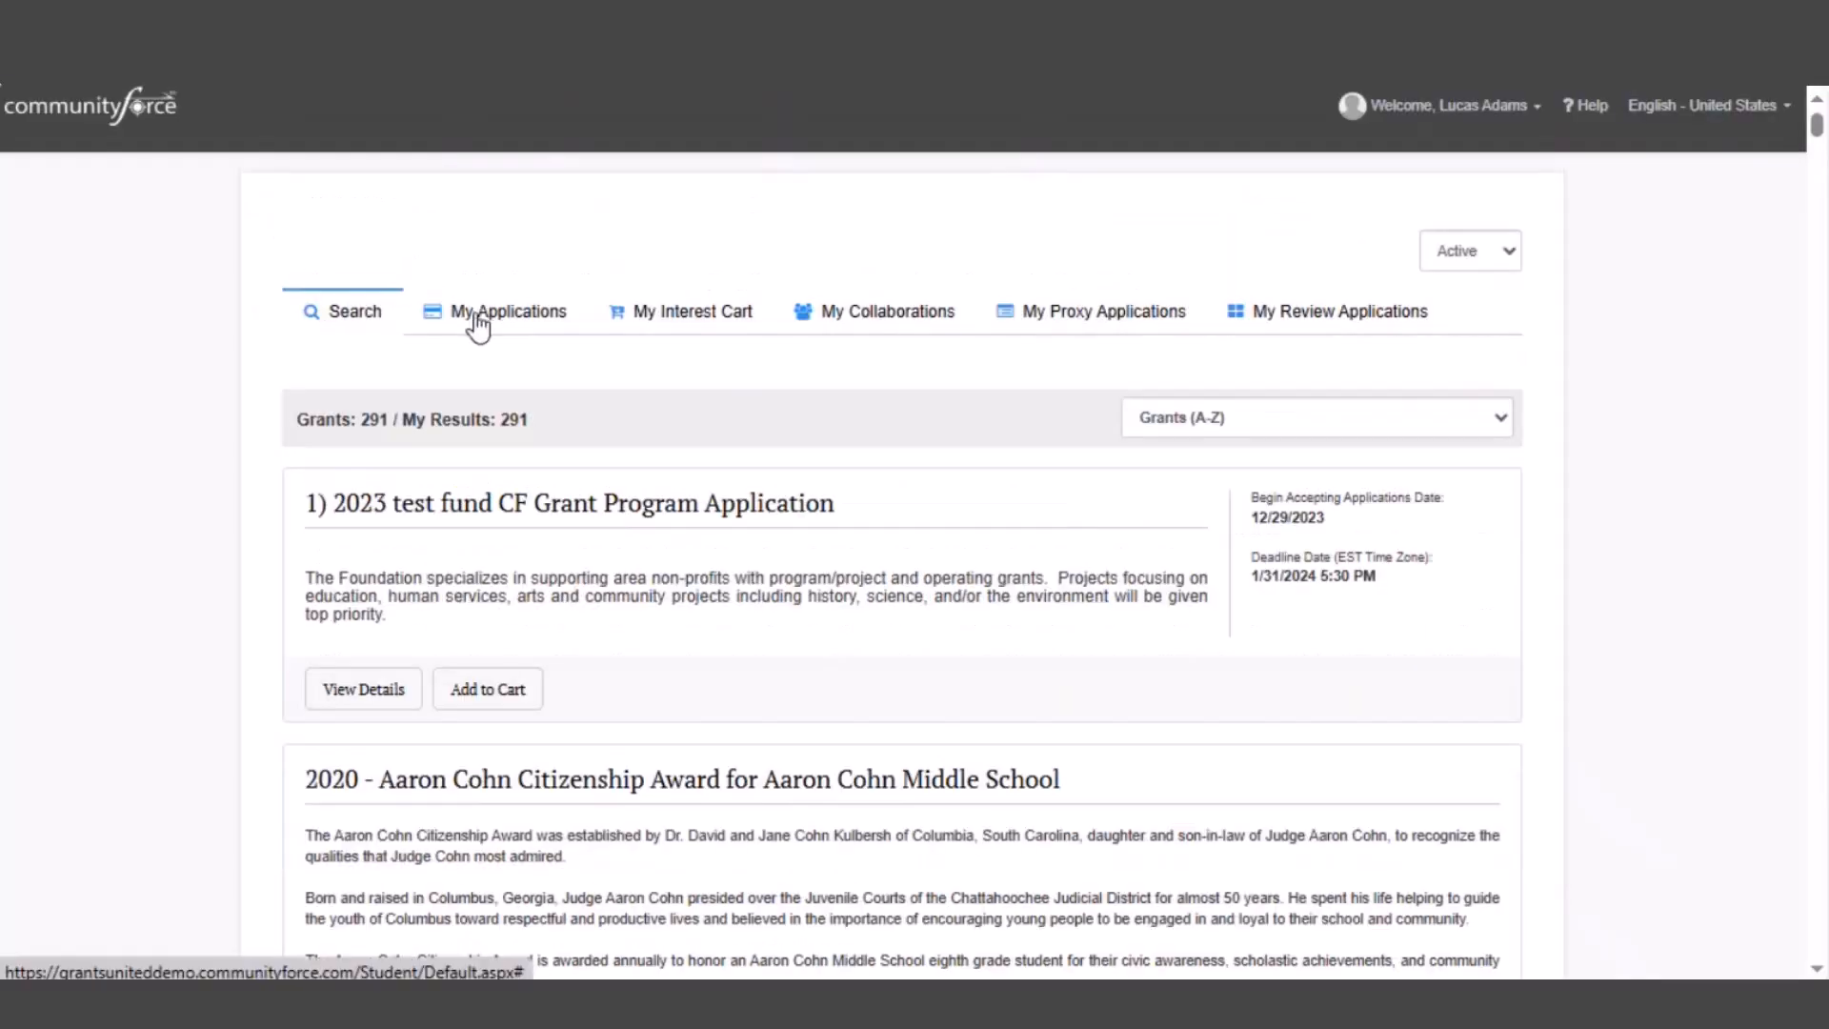
click(475, 322)
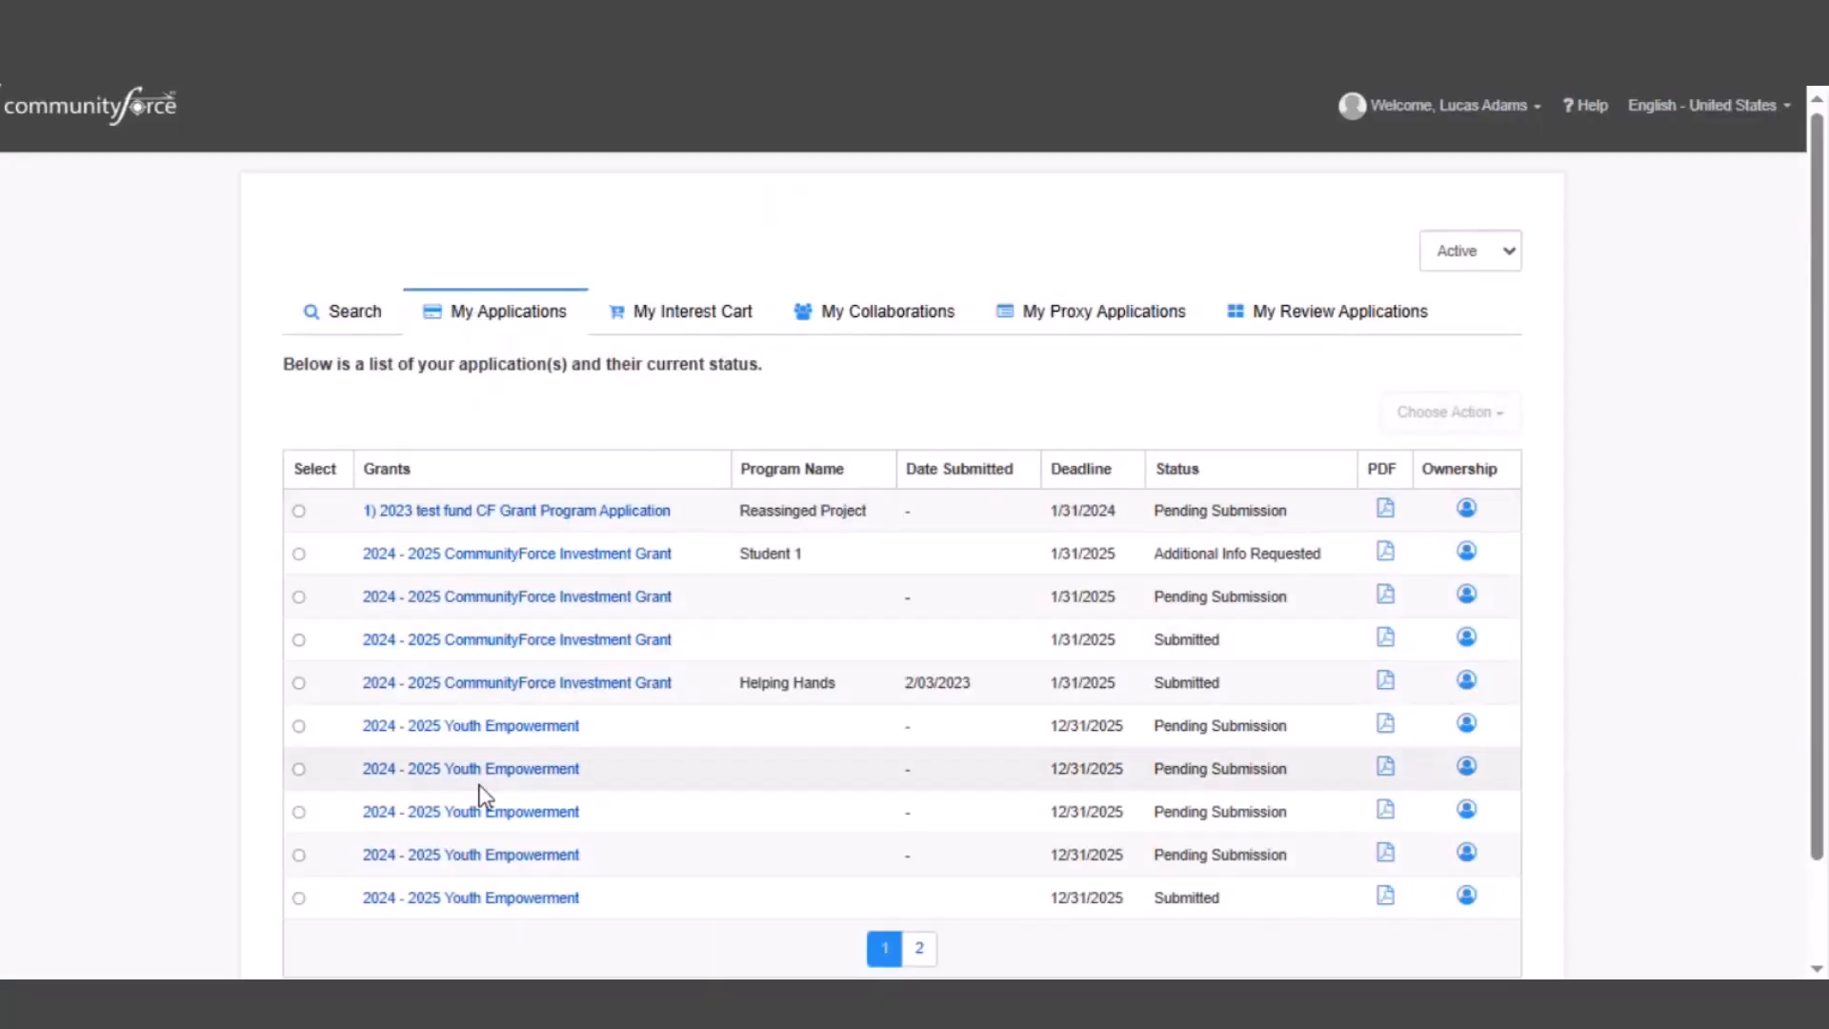
scroll(495, 819, down, 2)
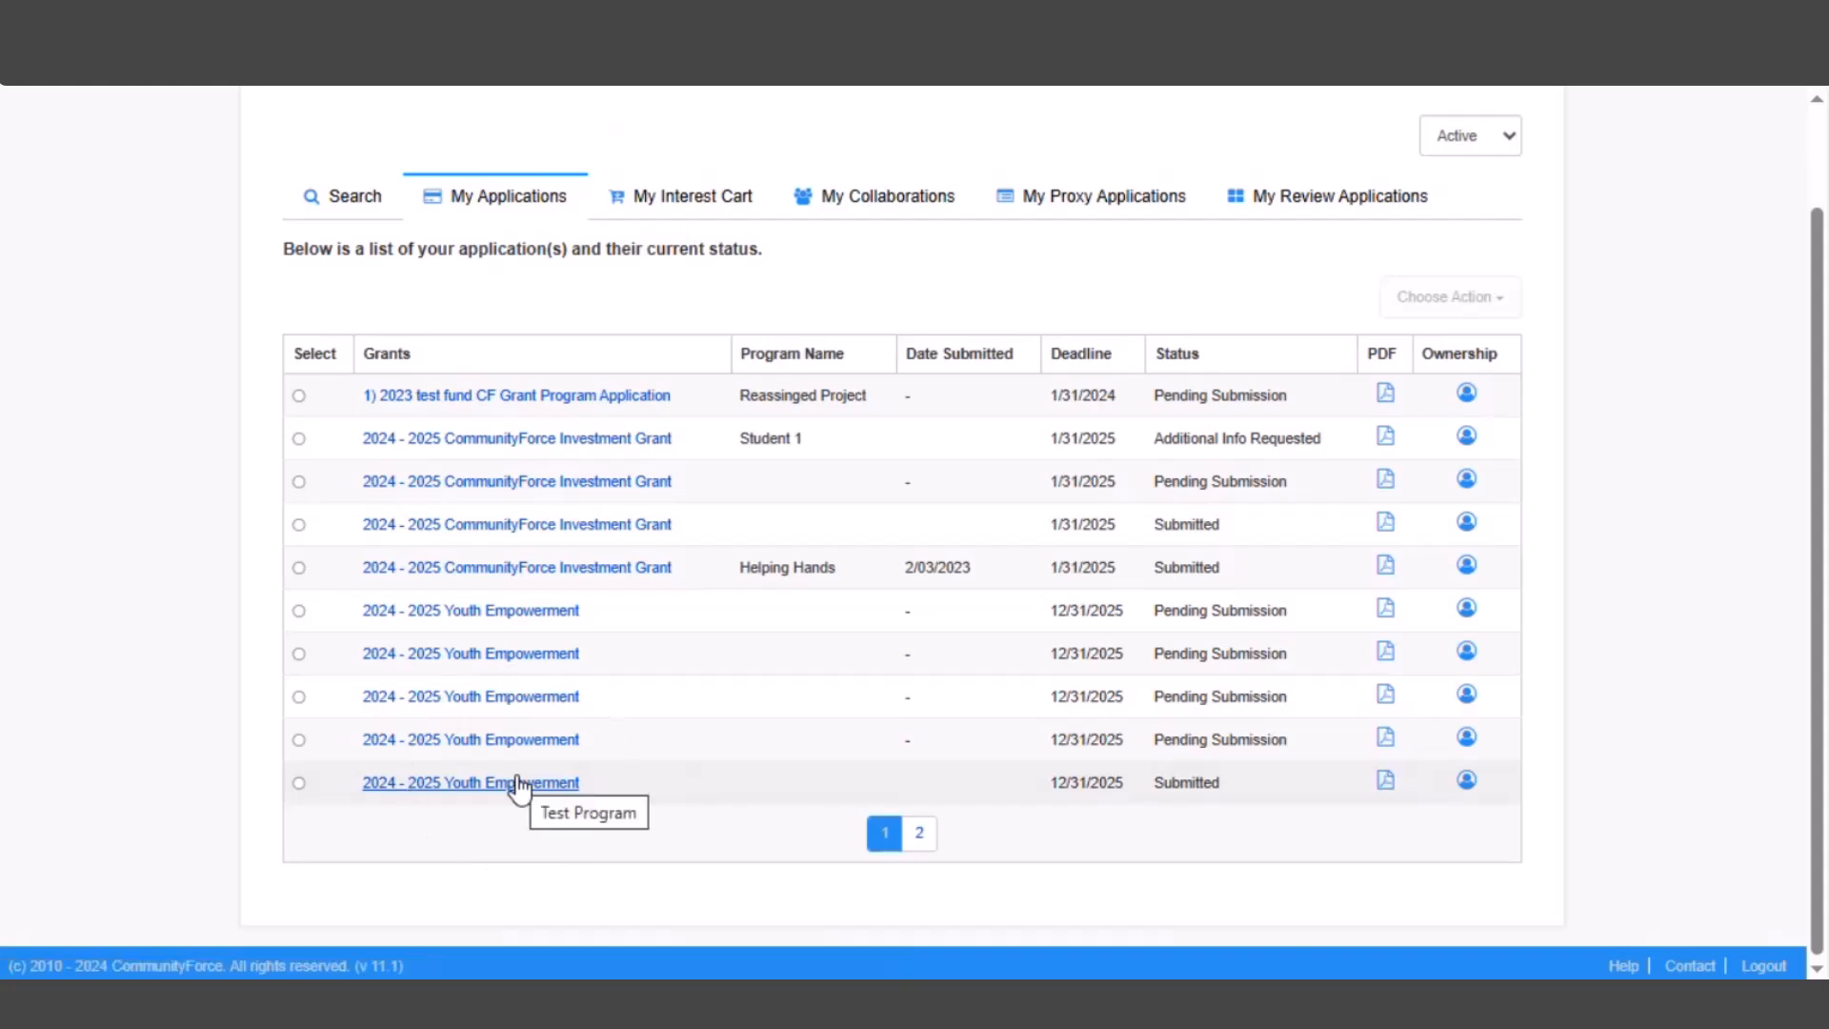
click(517, 783)
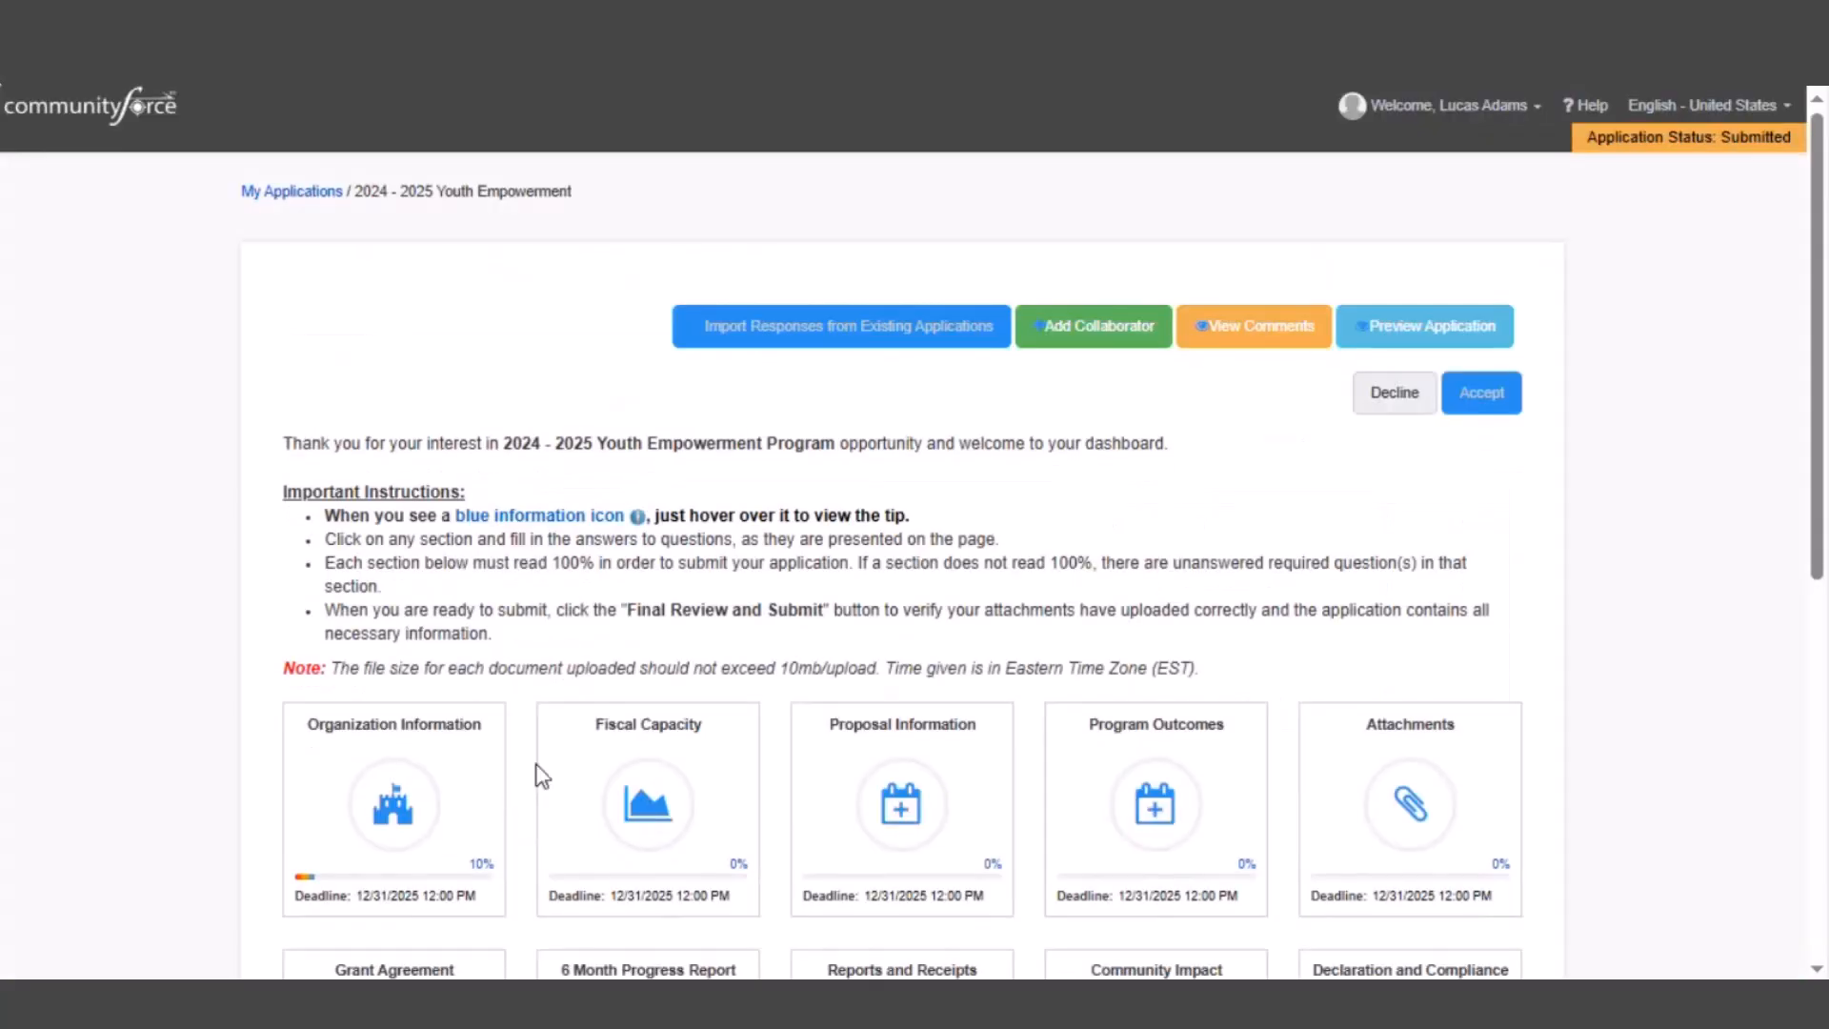
Examine the 6 Month Progress Report section's instructions, policy and litigation questions and electronic signature fields, and return to the application dashboard
scroll(1322, 681, down, 4)
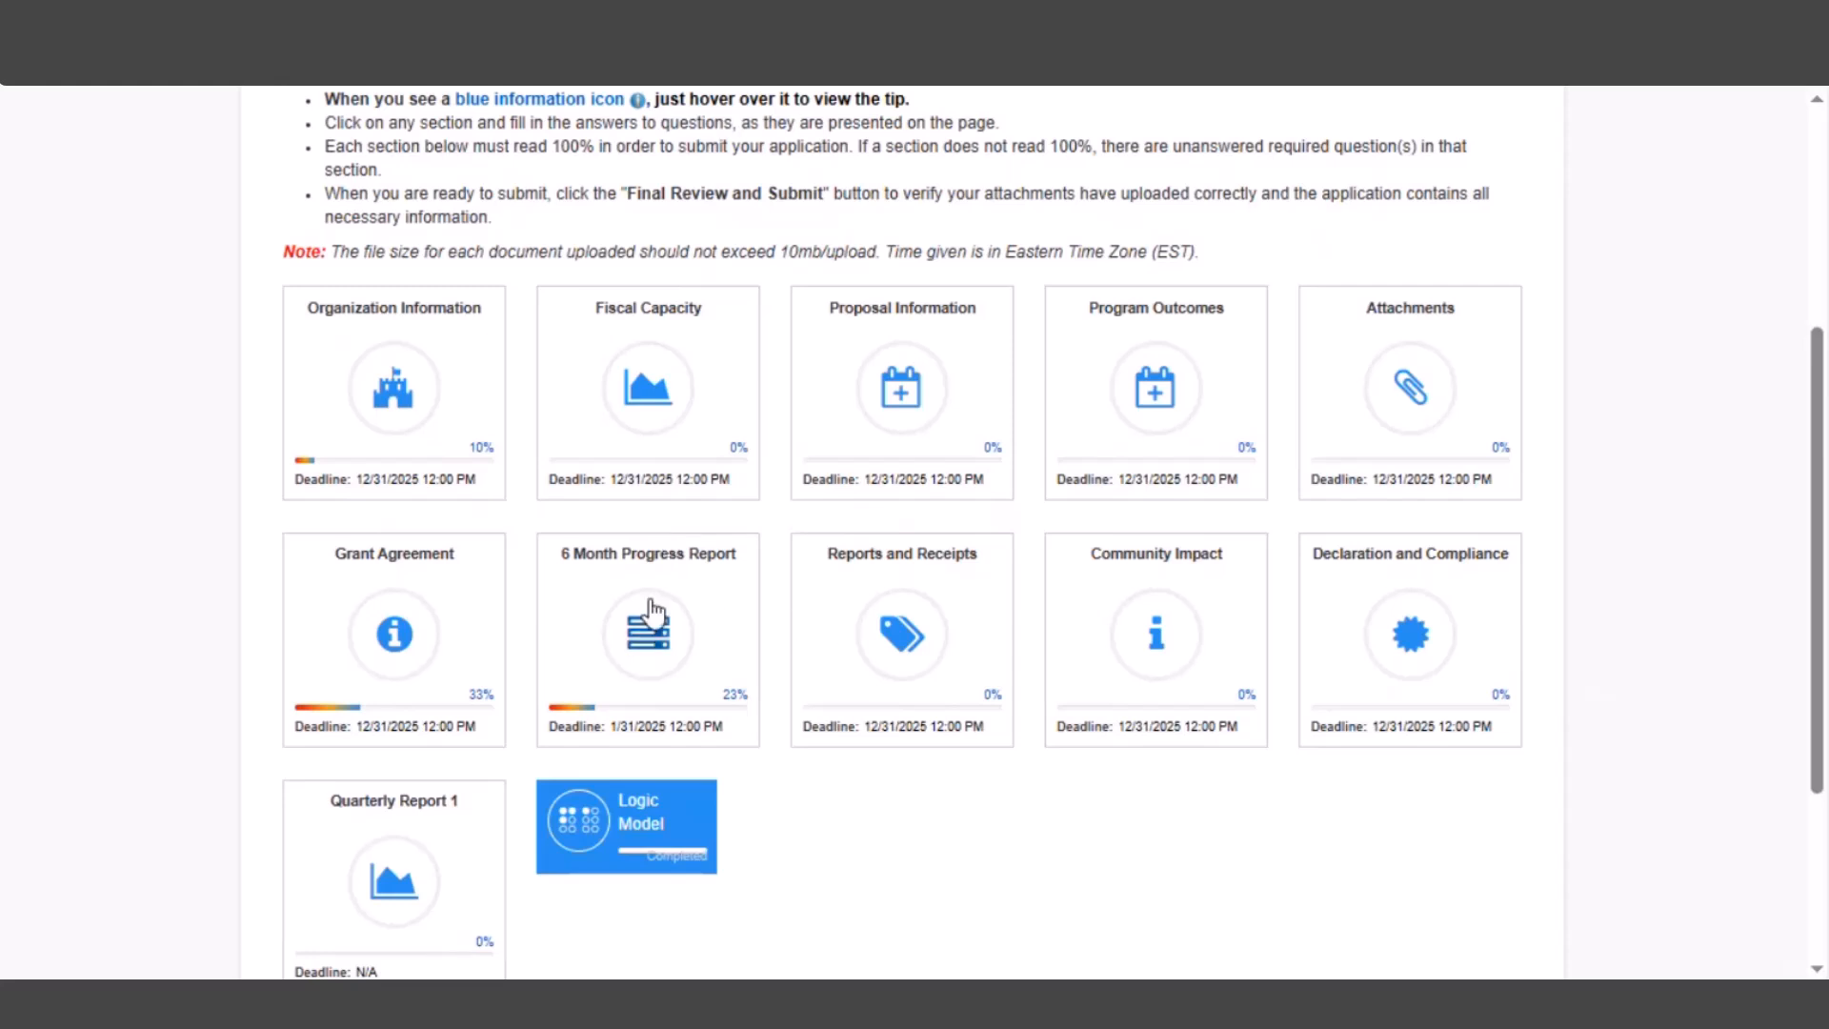
click(611, 741)
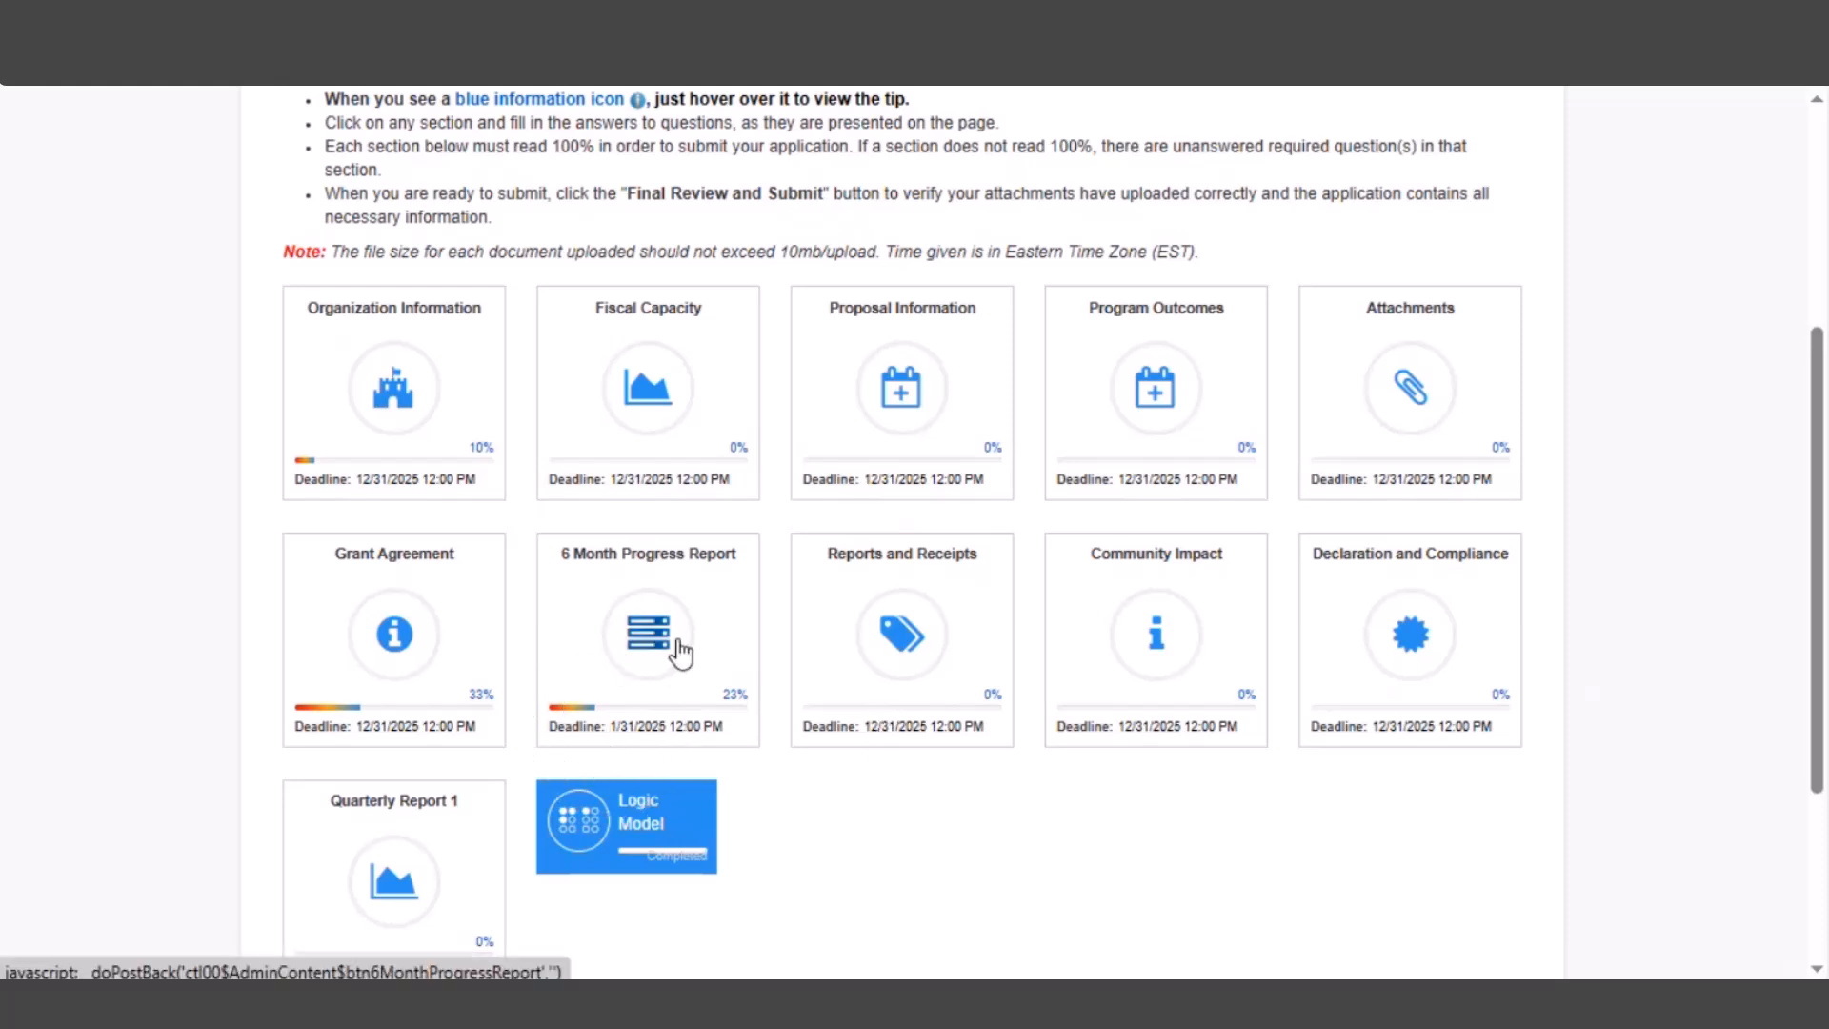
click(626, 648)
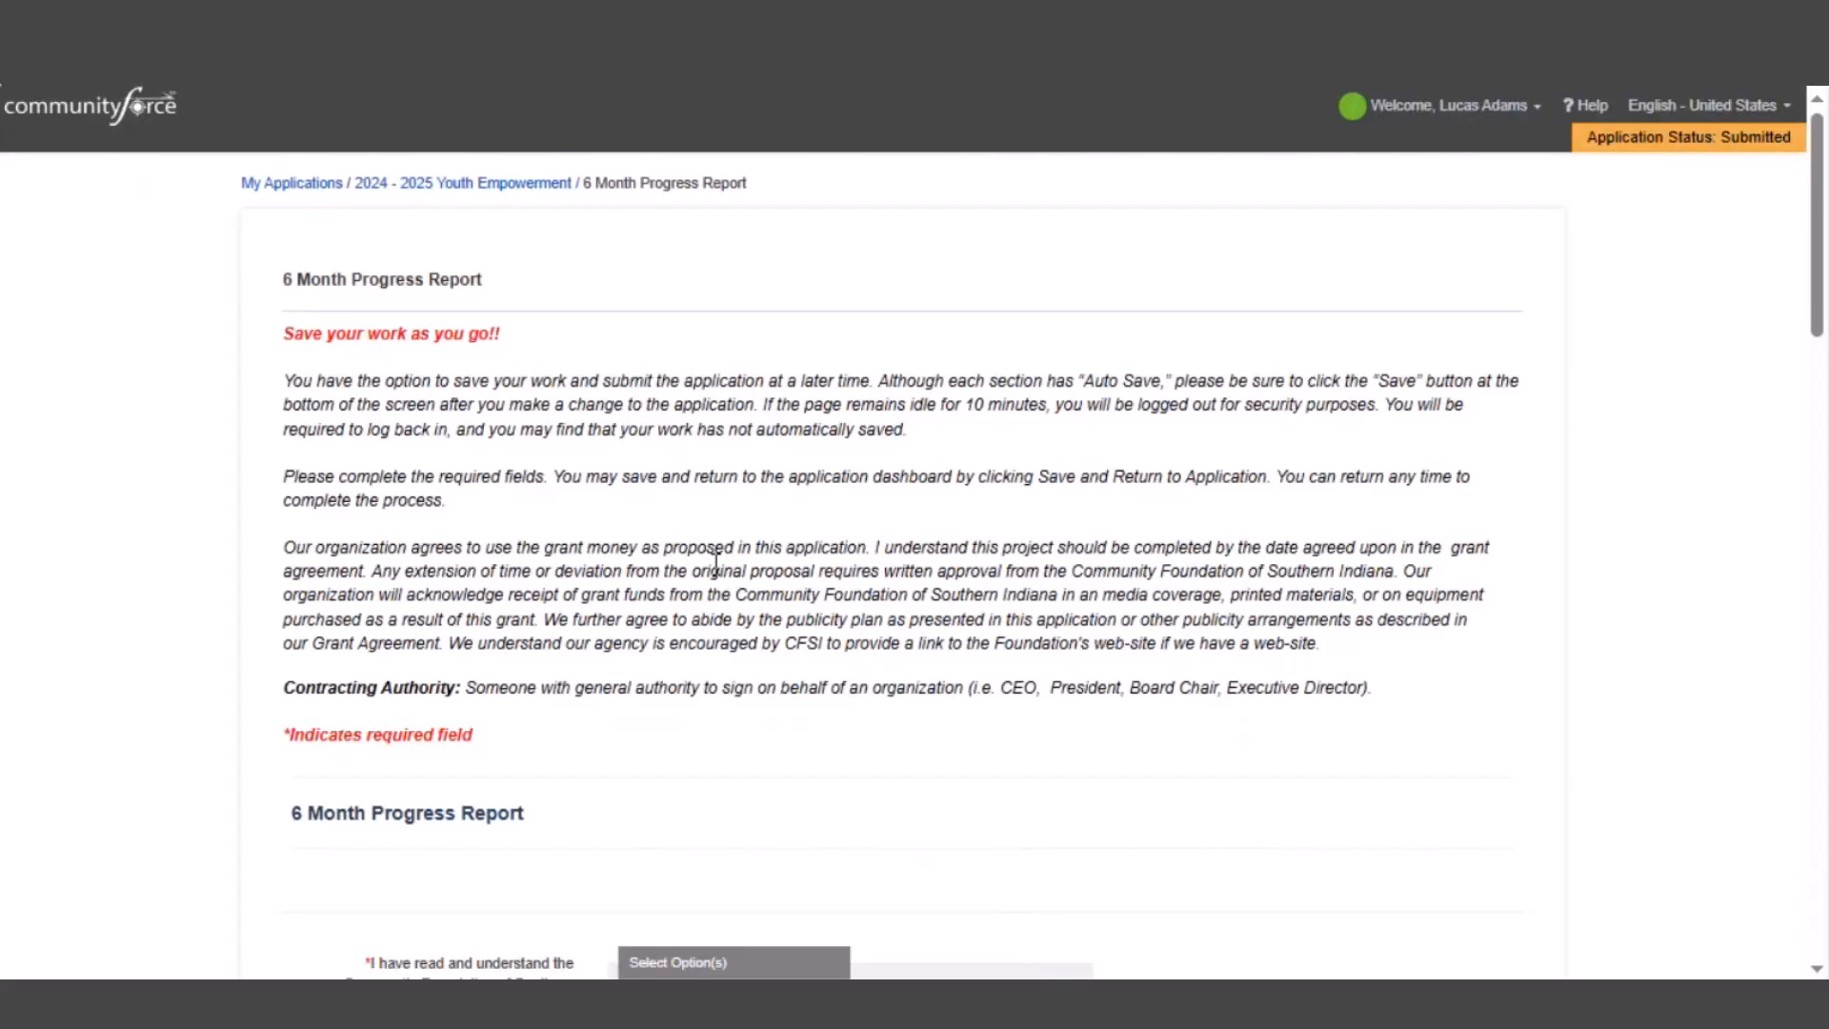
scroll(719, 581, down, 8)
scroll(577, 533, down, 9)
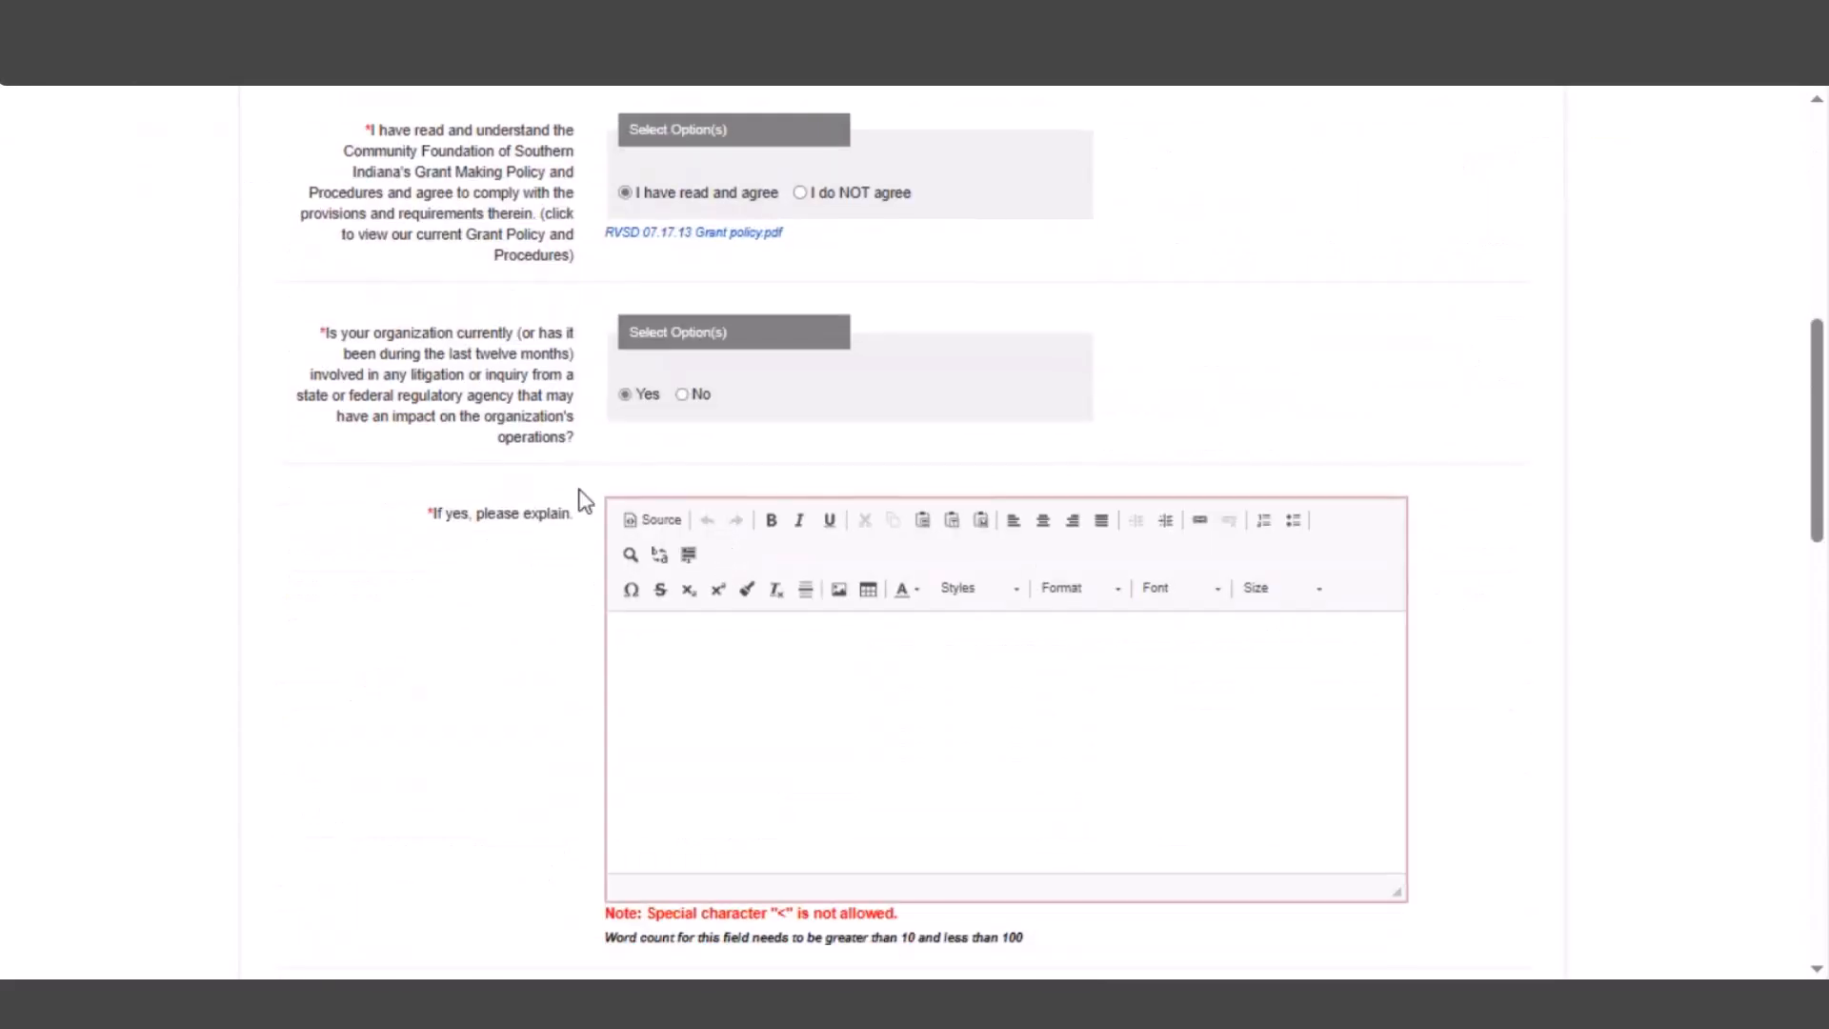
scroll(580, 666, down, 8)
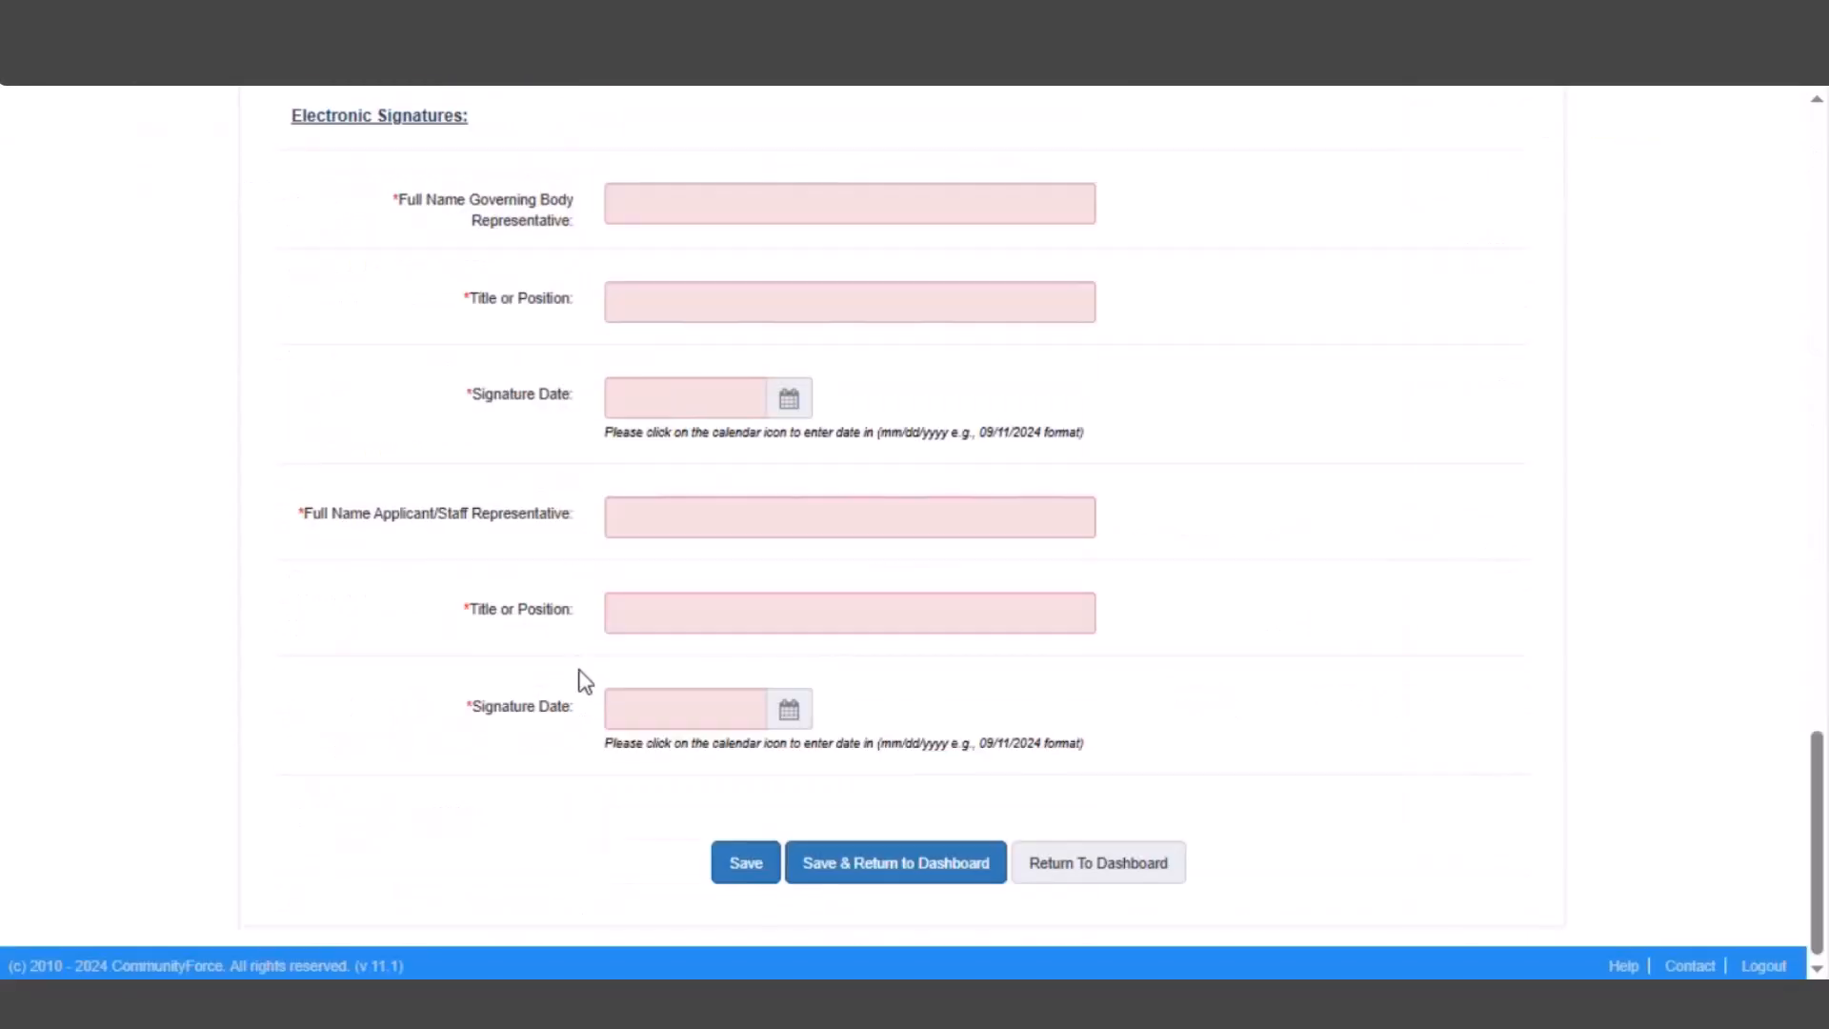
scroll(577, 681, up, 20)
scroll(571, 643, up, 5)
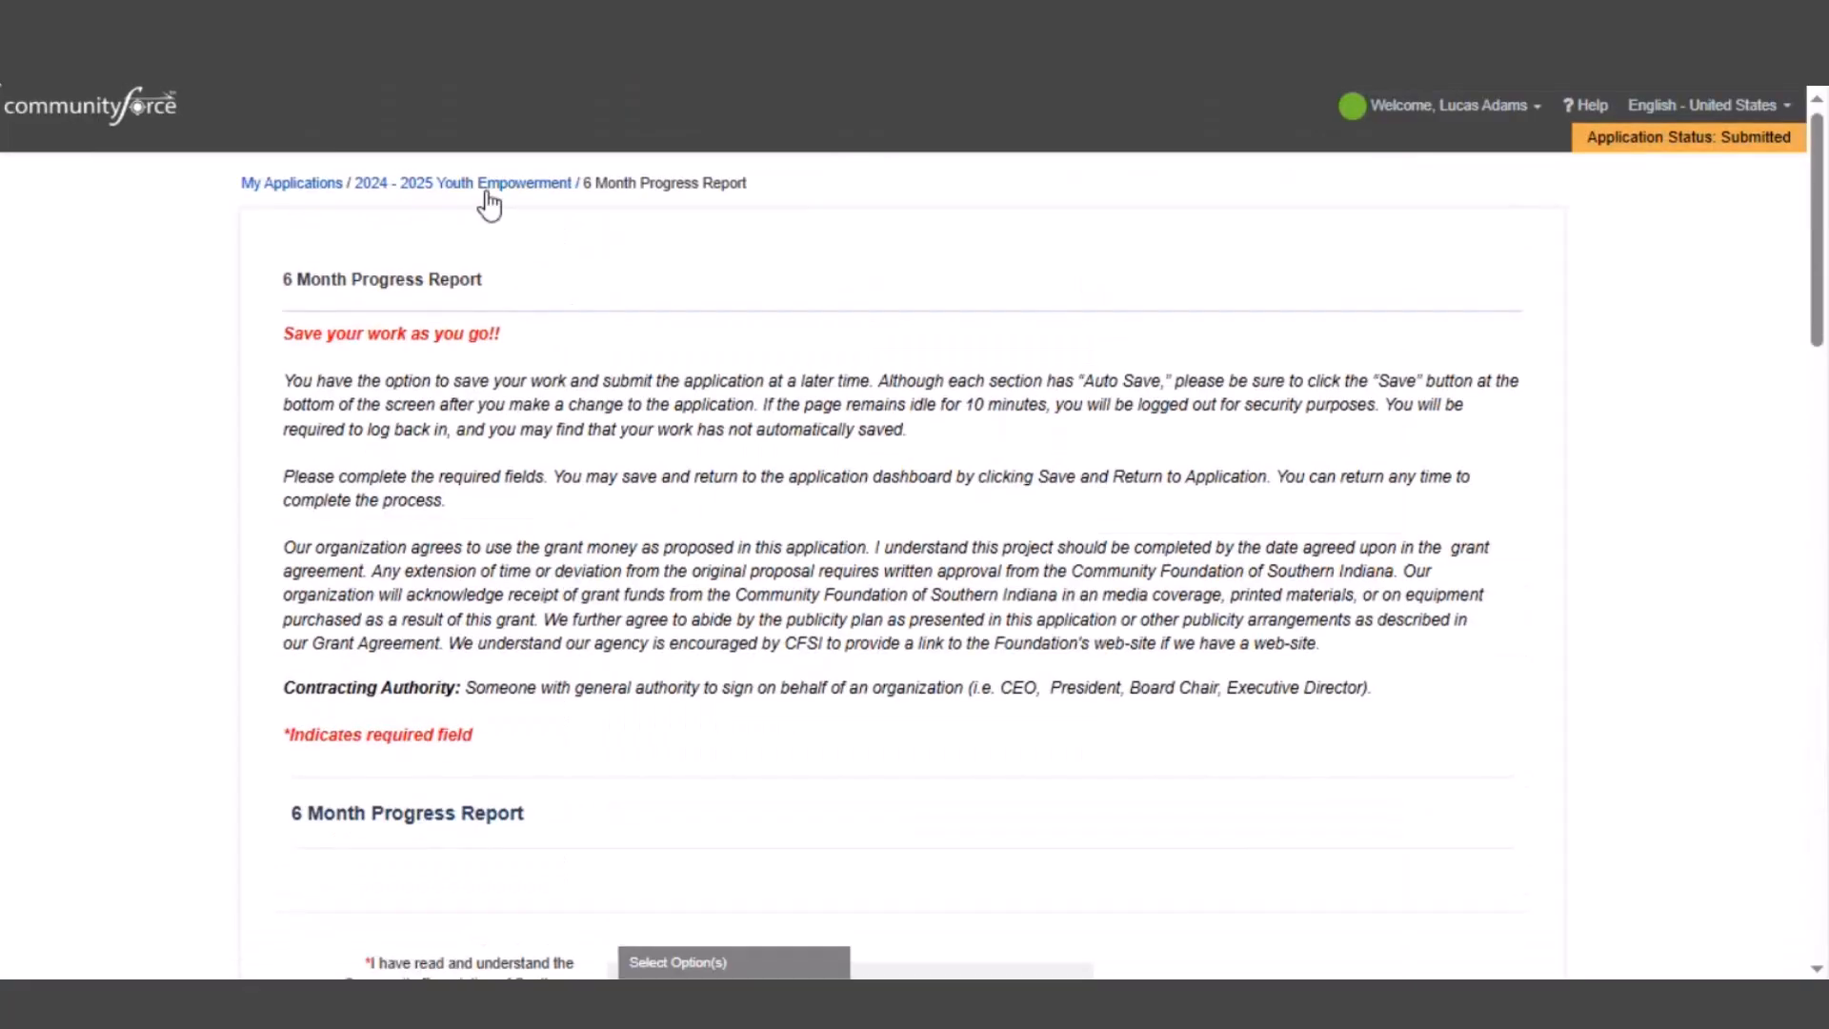
click(488, 195)
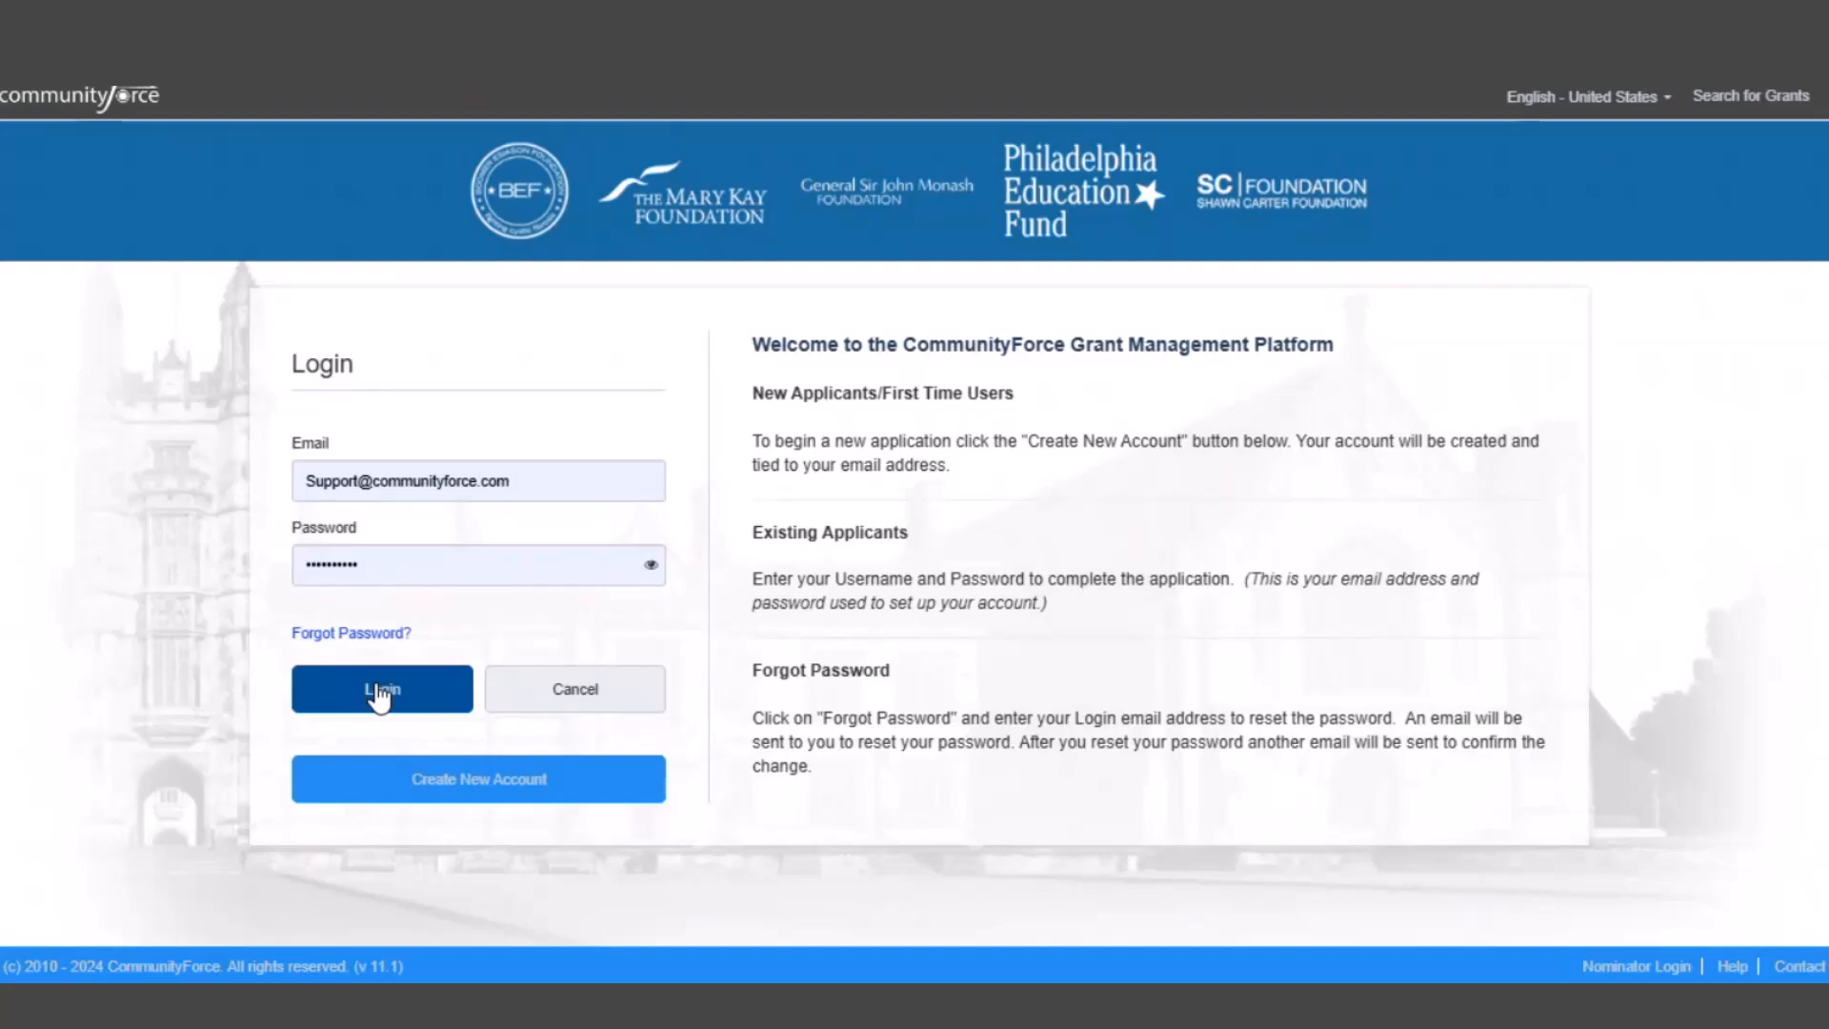
Log in to the grant management platform with the prefilled support account and look over the list of application forms
click(379, 696)
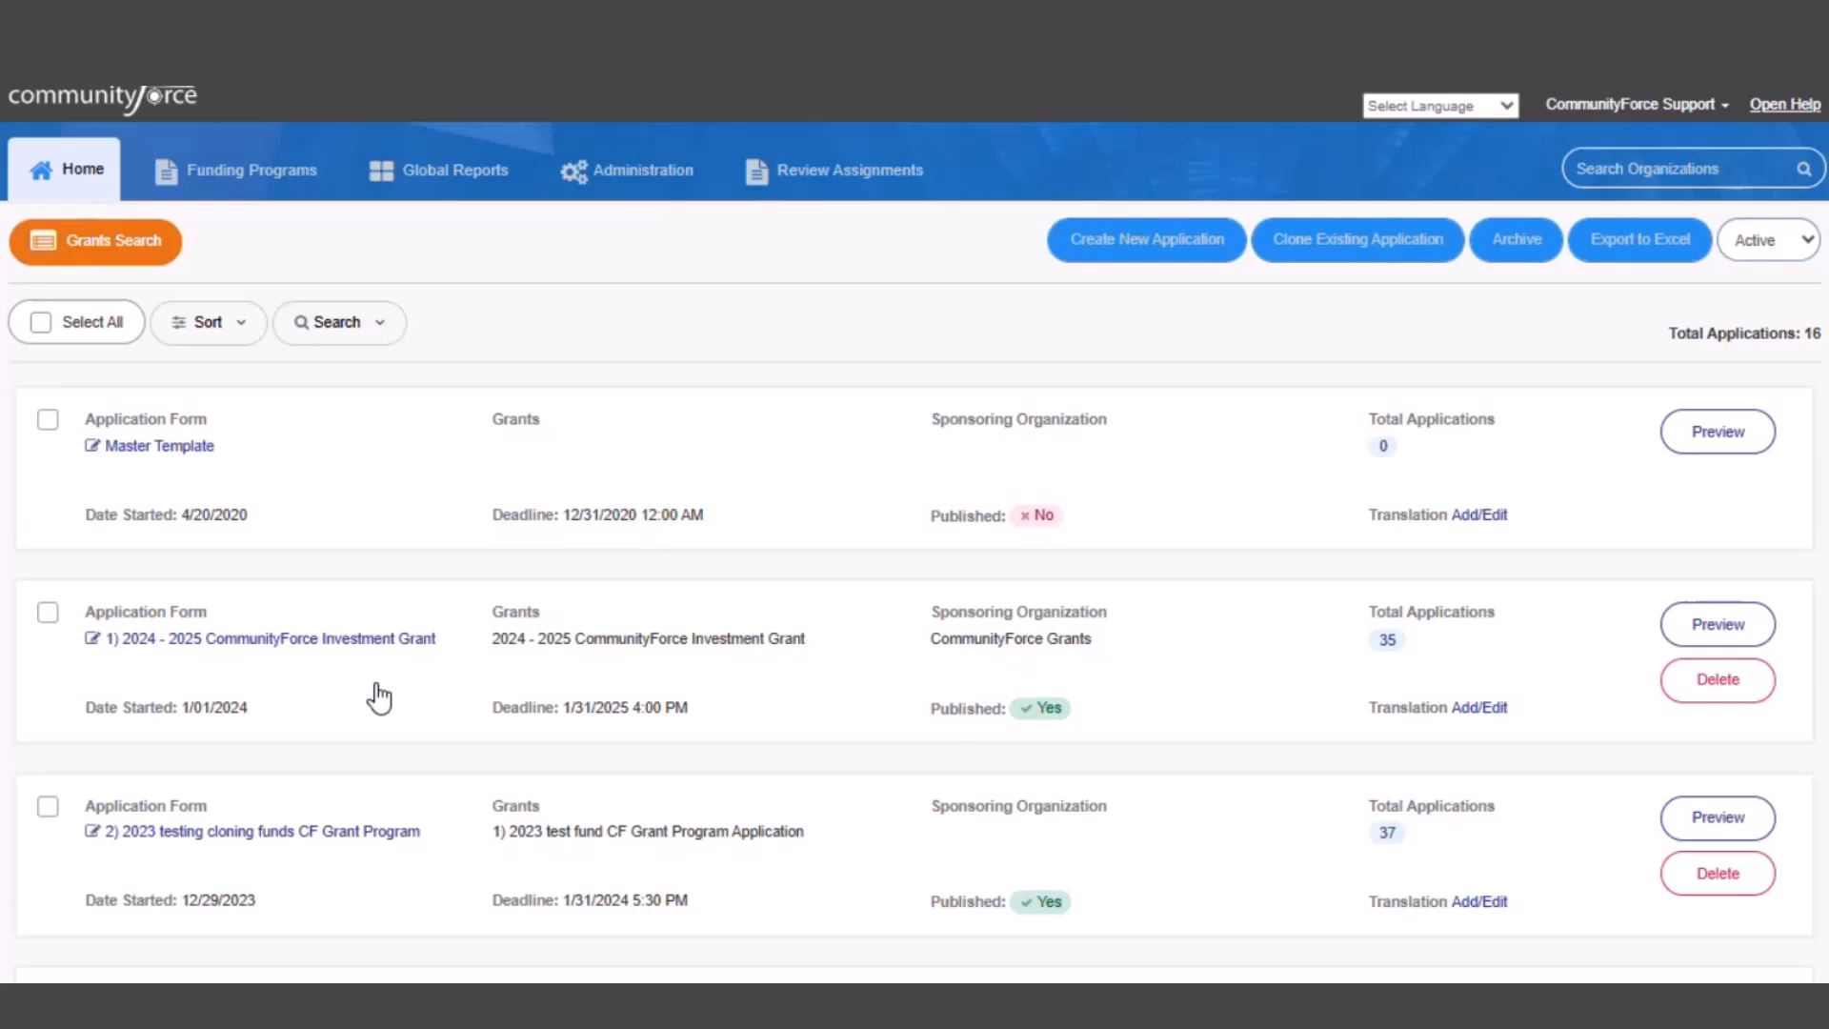
scroll(386, 738, down, 3)
scroll(393, 768, down, 4)
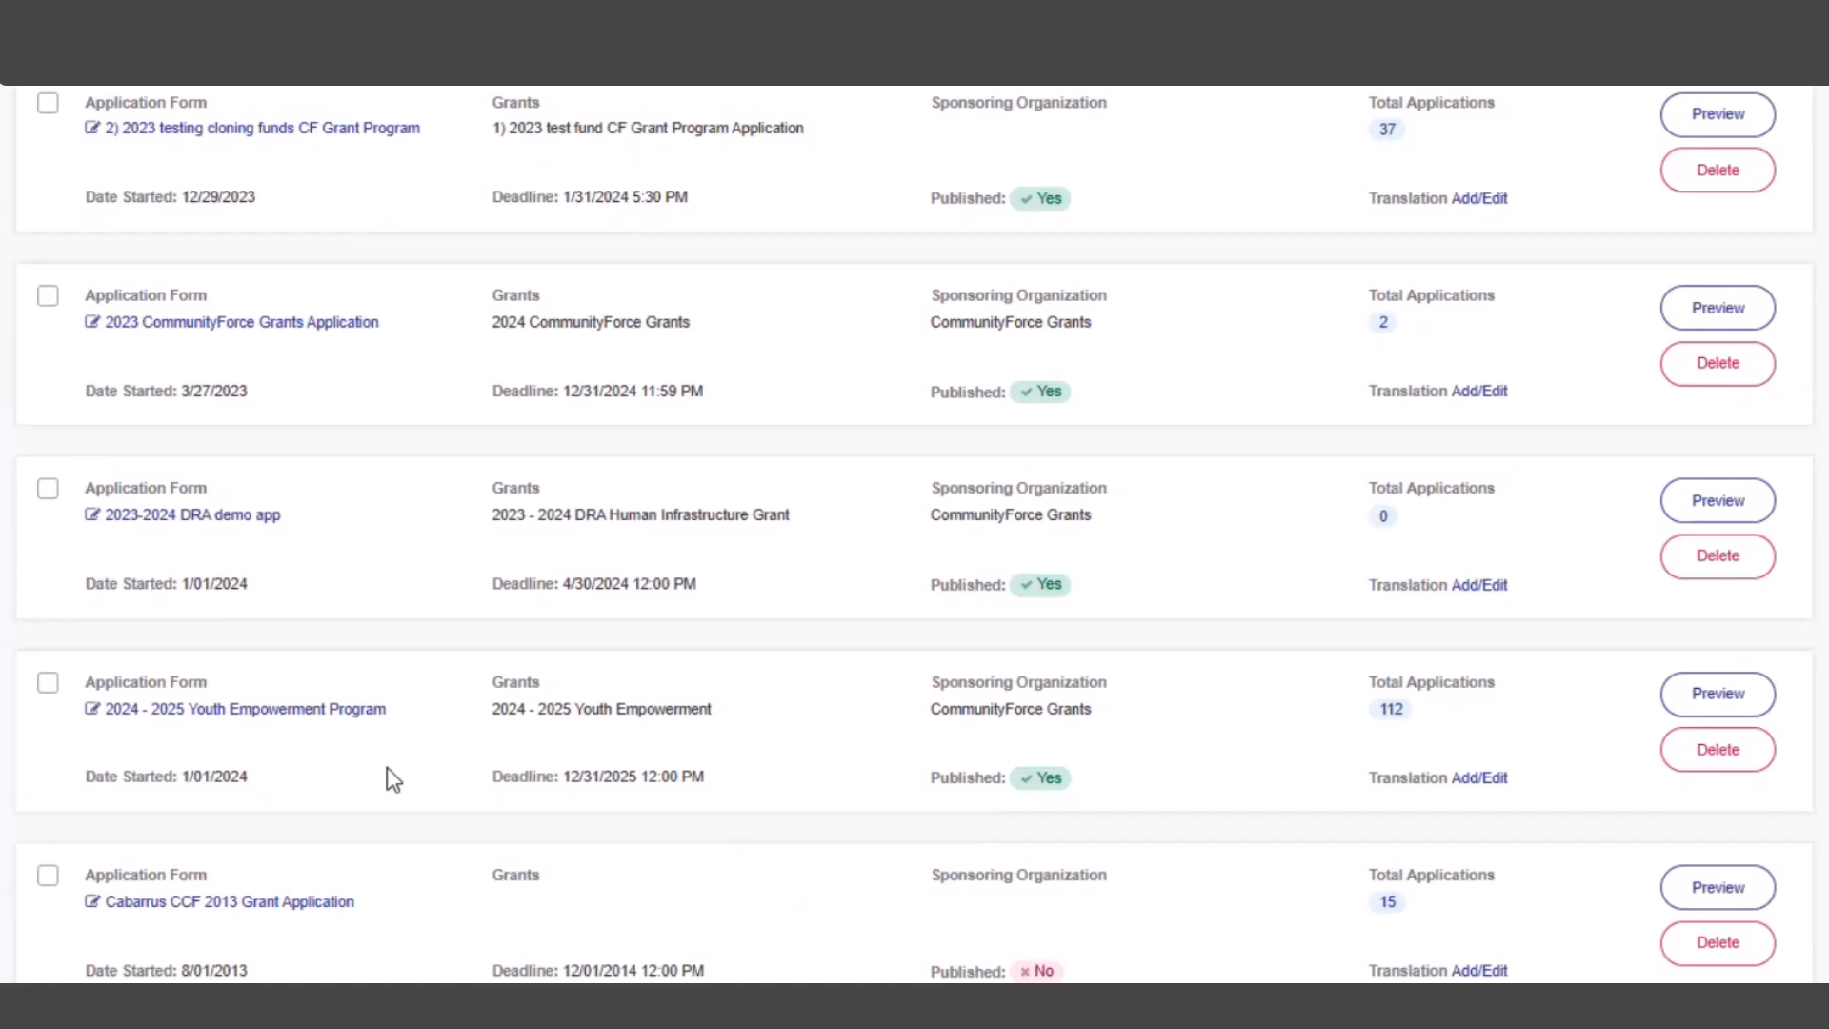
scroll(387, 768, up, 7)
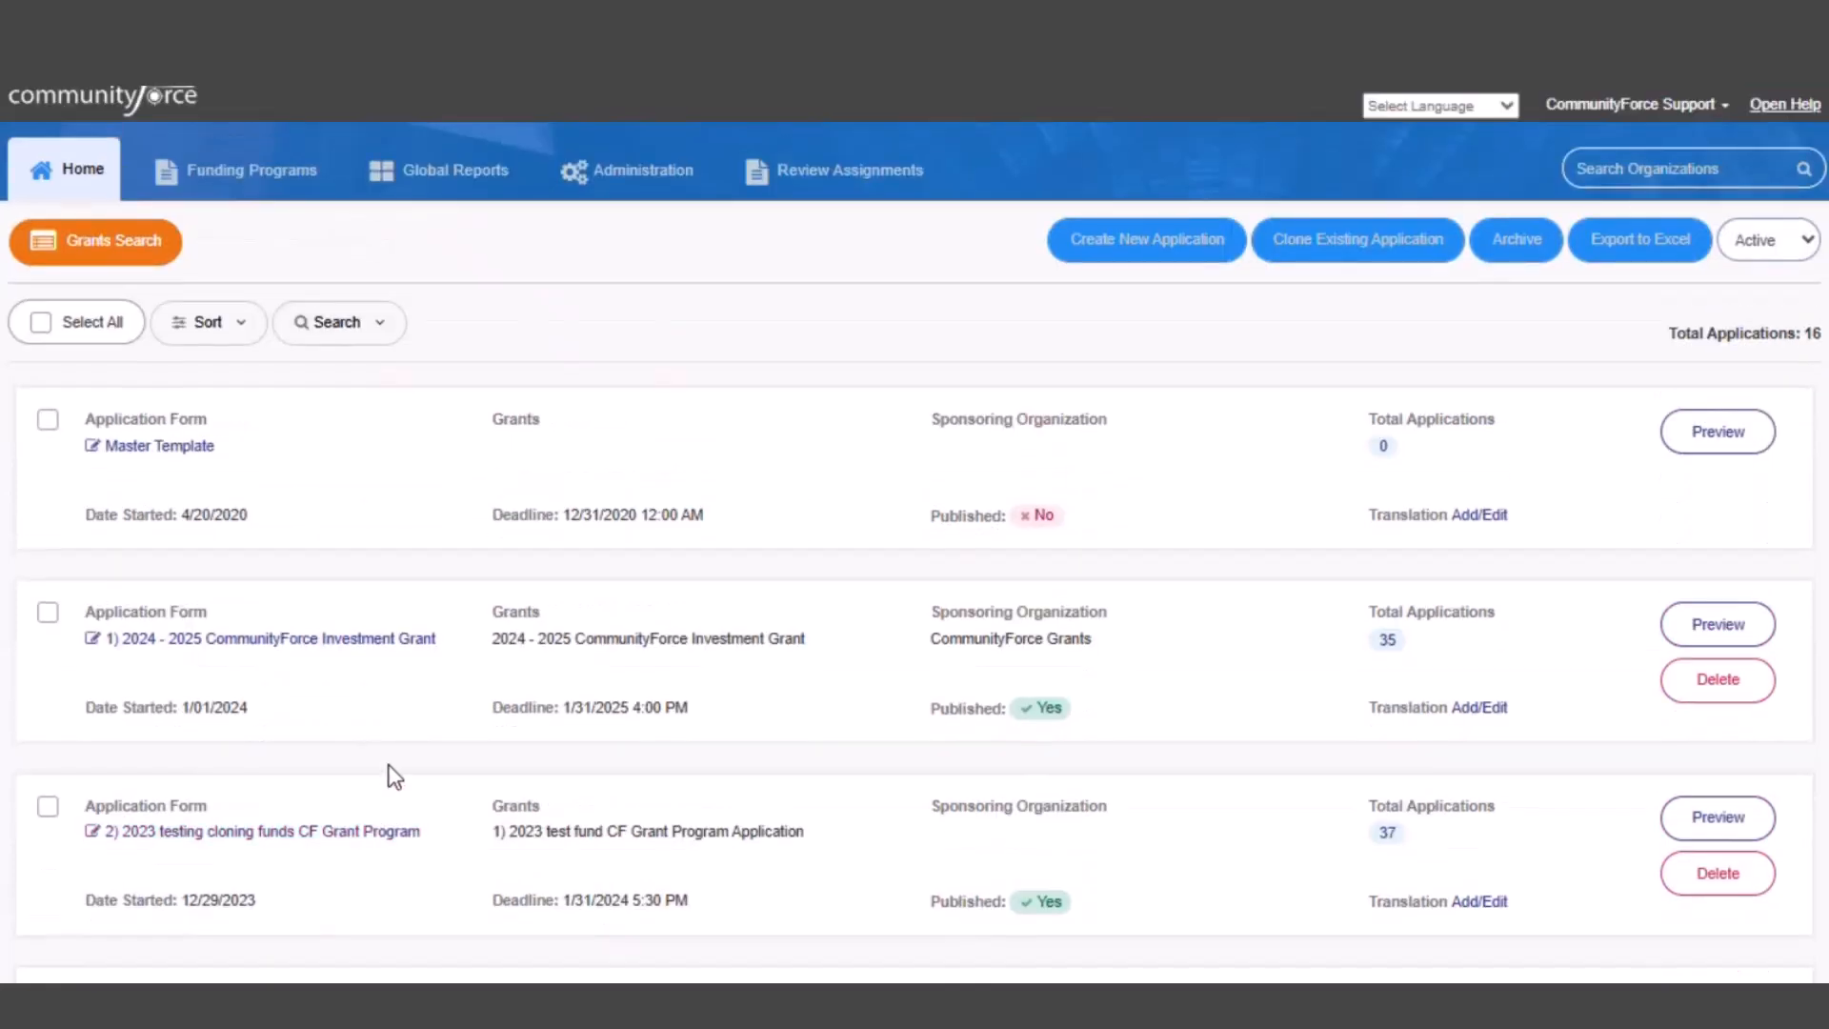
Check the form name, grant and deadline of the 2024 - 2025 CommunityForce Investment Grant entry
click(396, 656)
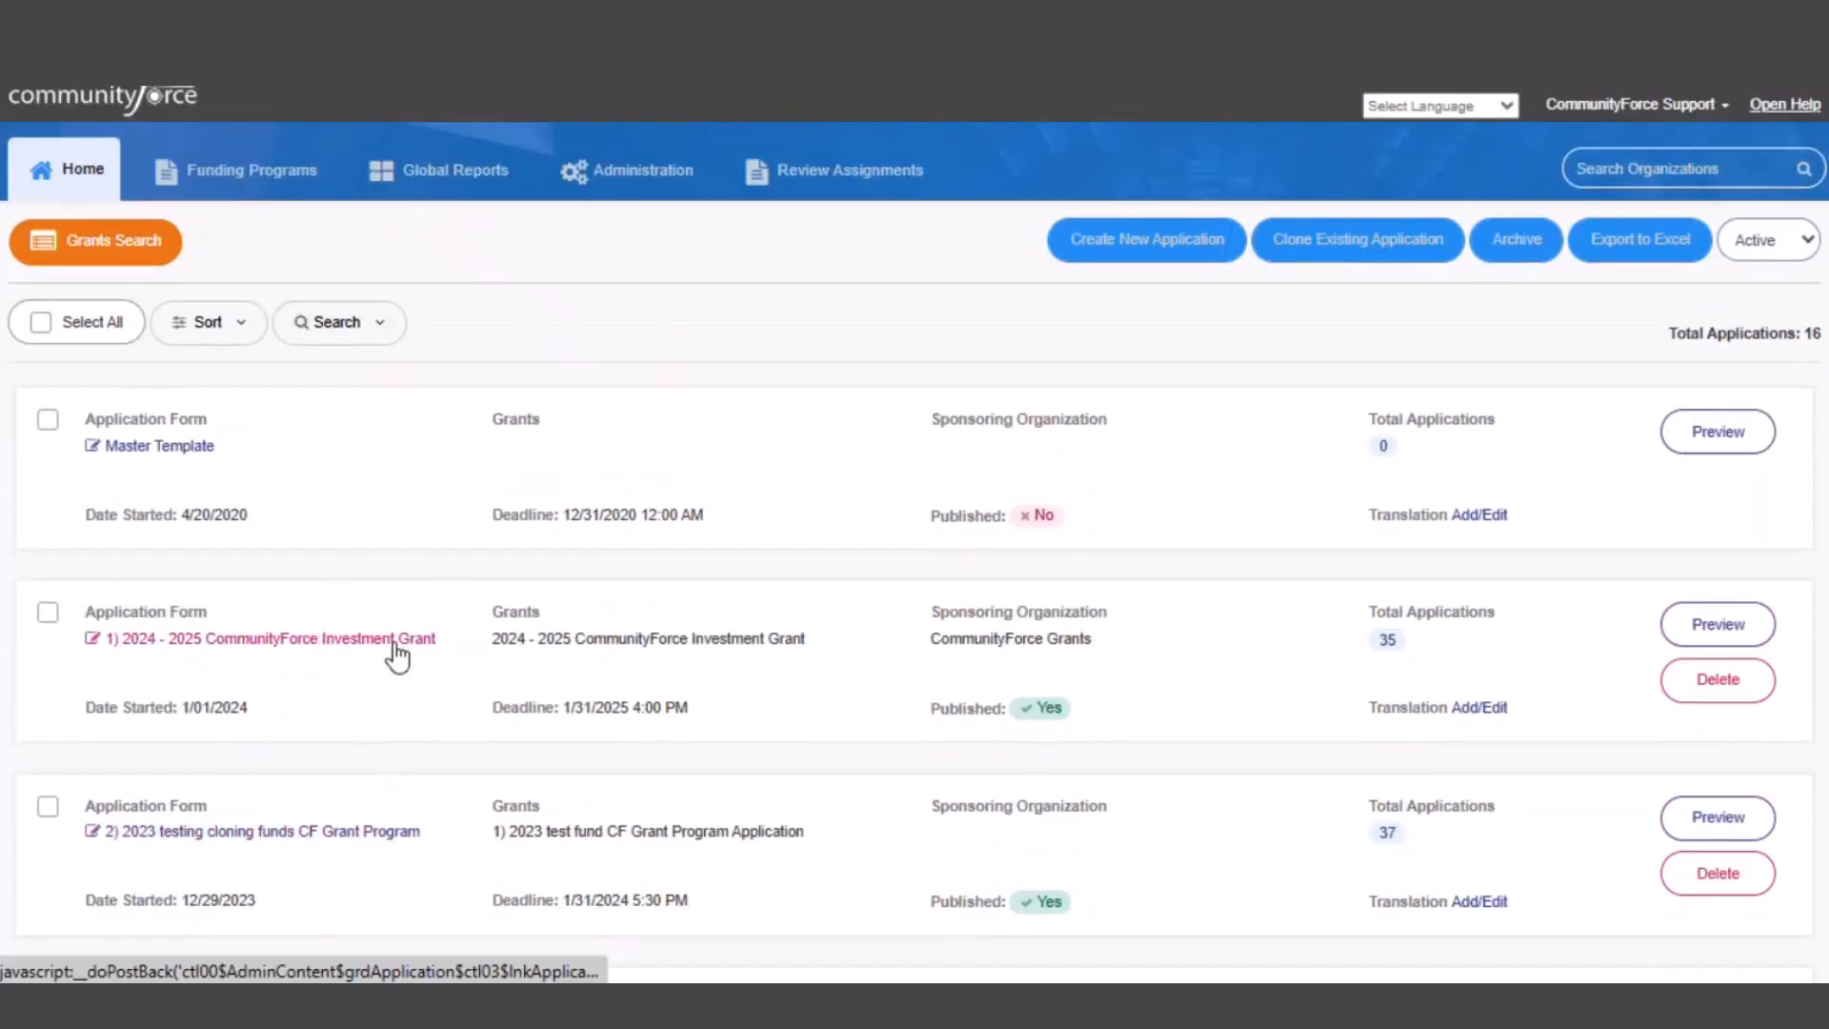
click(716, 650)
click(717, 651)
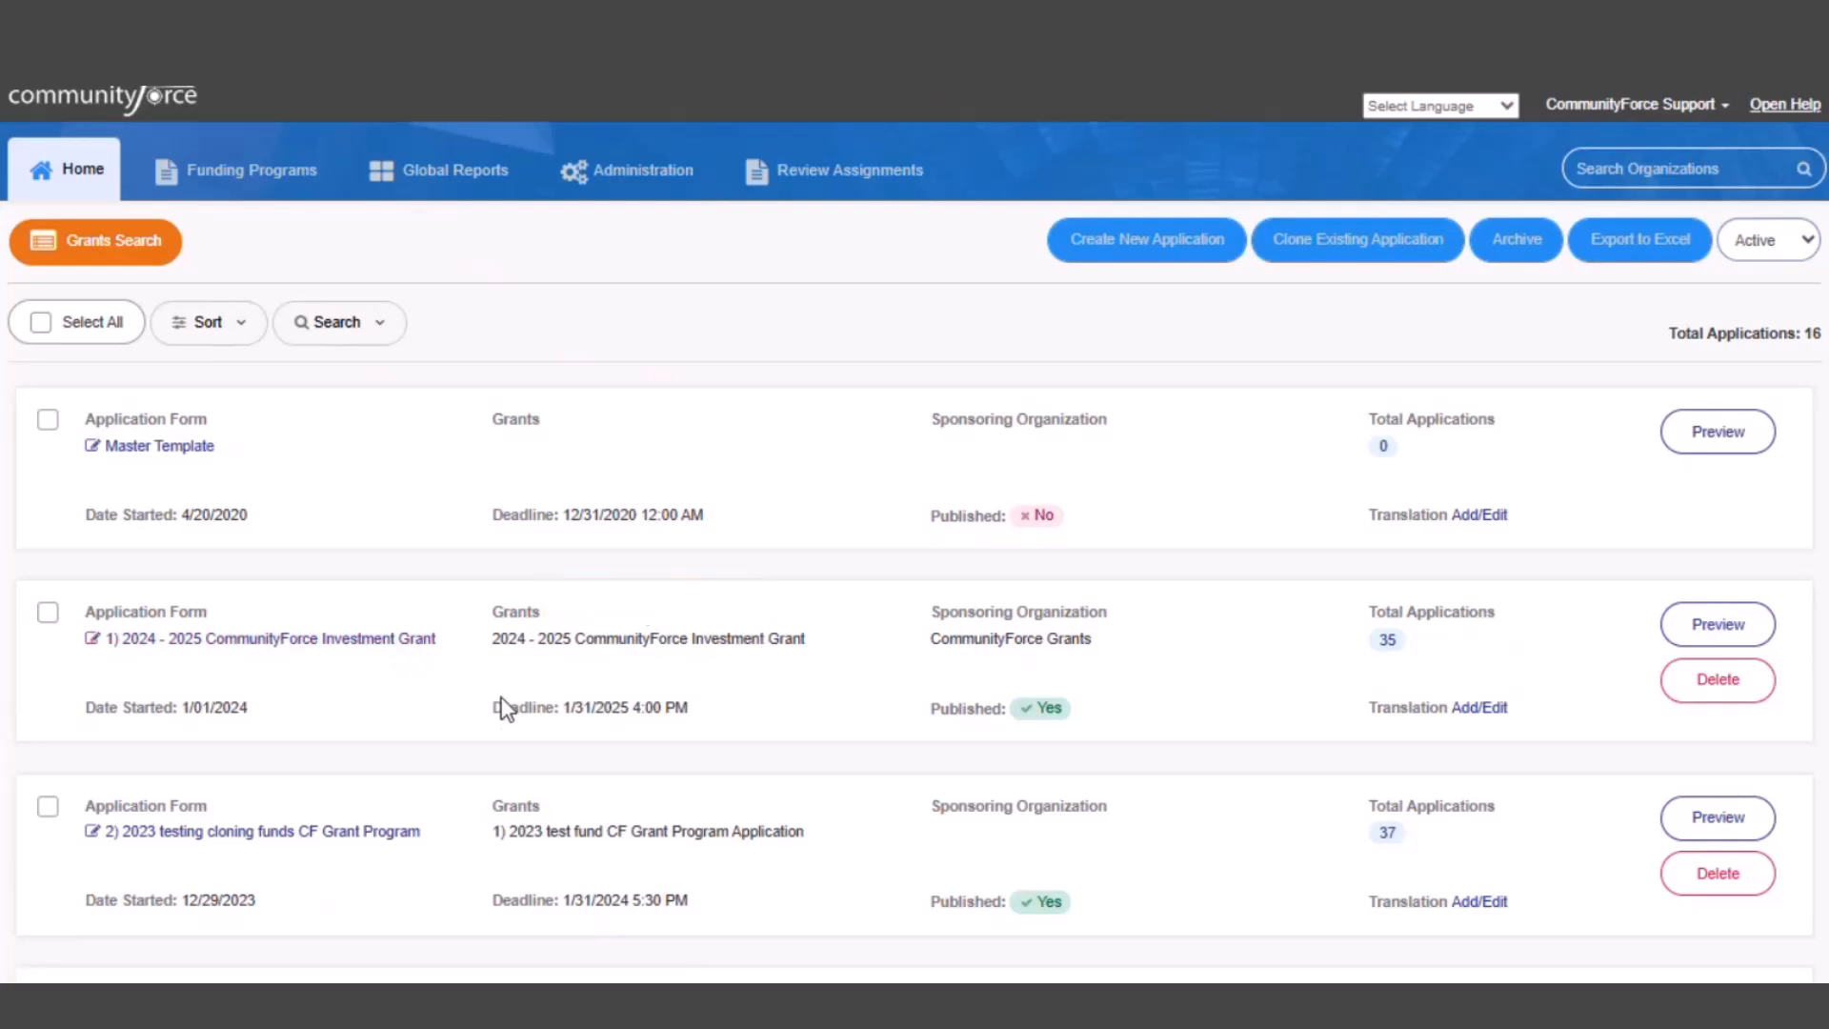
drag(496, 705, 703, 712)
click(776, 706)
Open the received applications graph for the 2024 - 2025 CommunityForce Investment Grant and list the applicants with status Submitted
click(1397, 647)
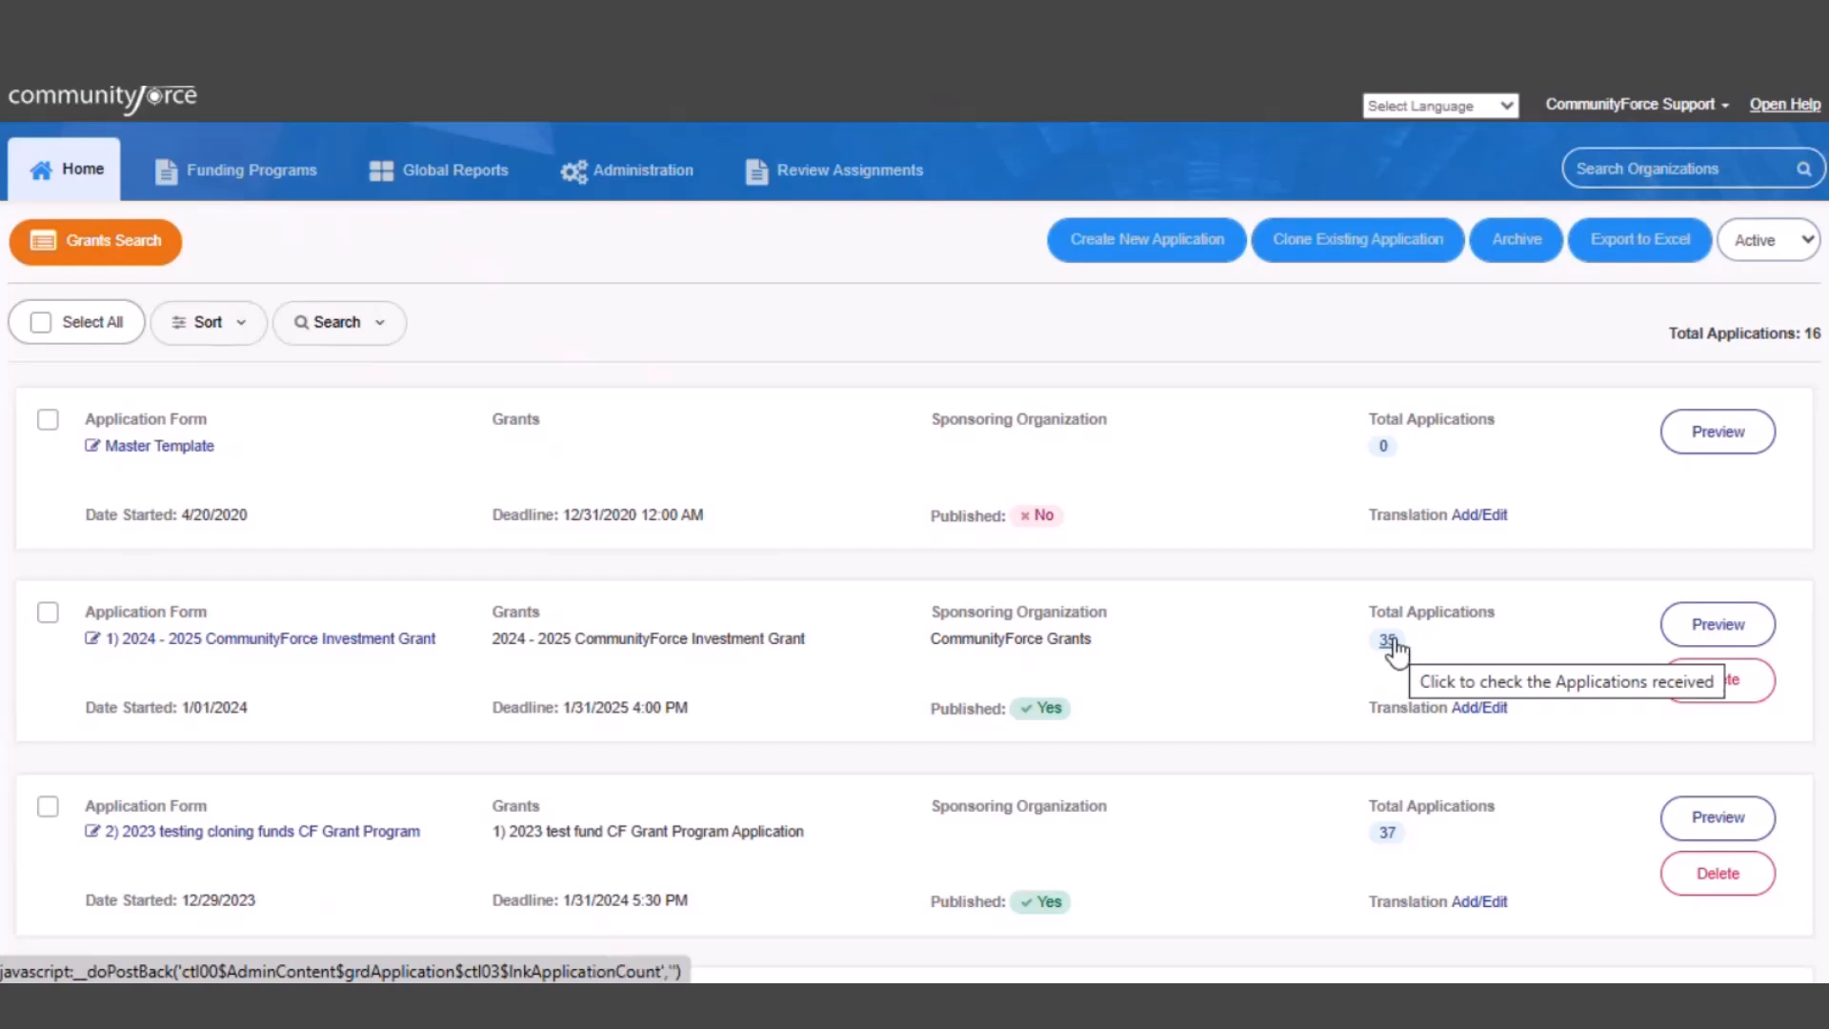
click(1391, 643)
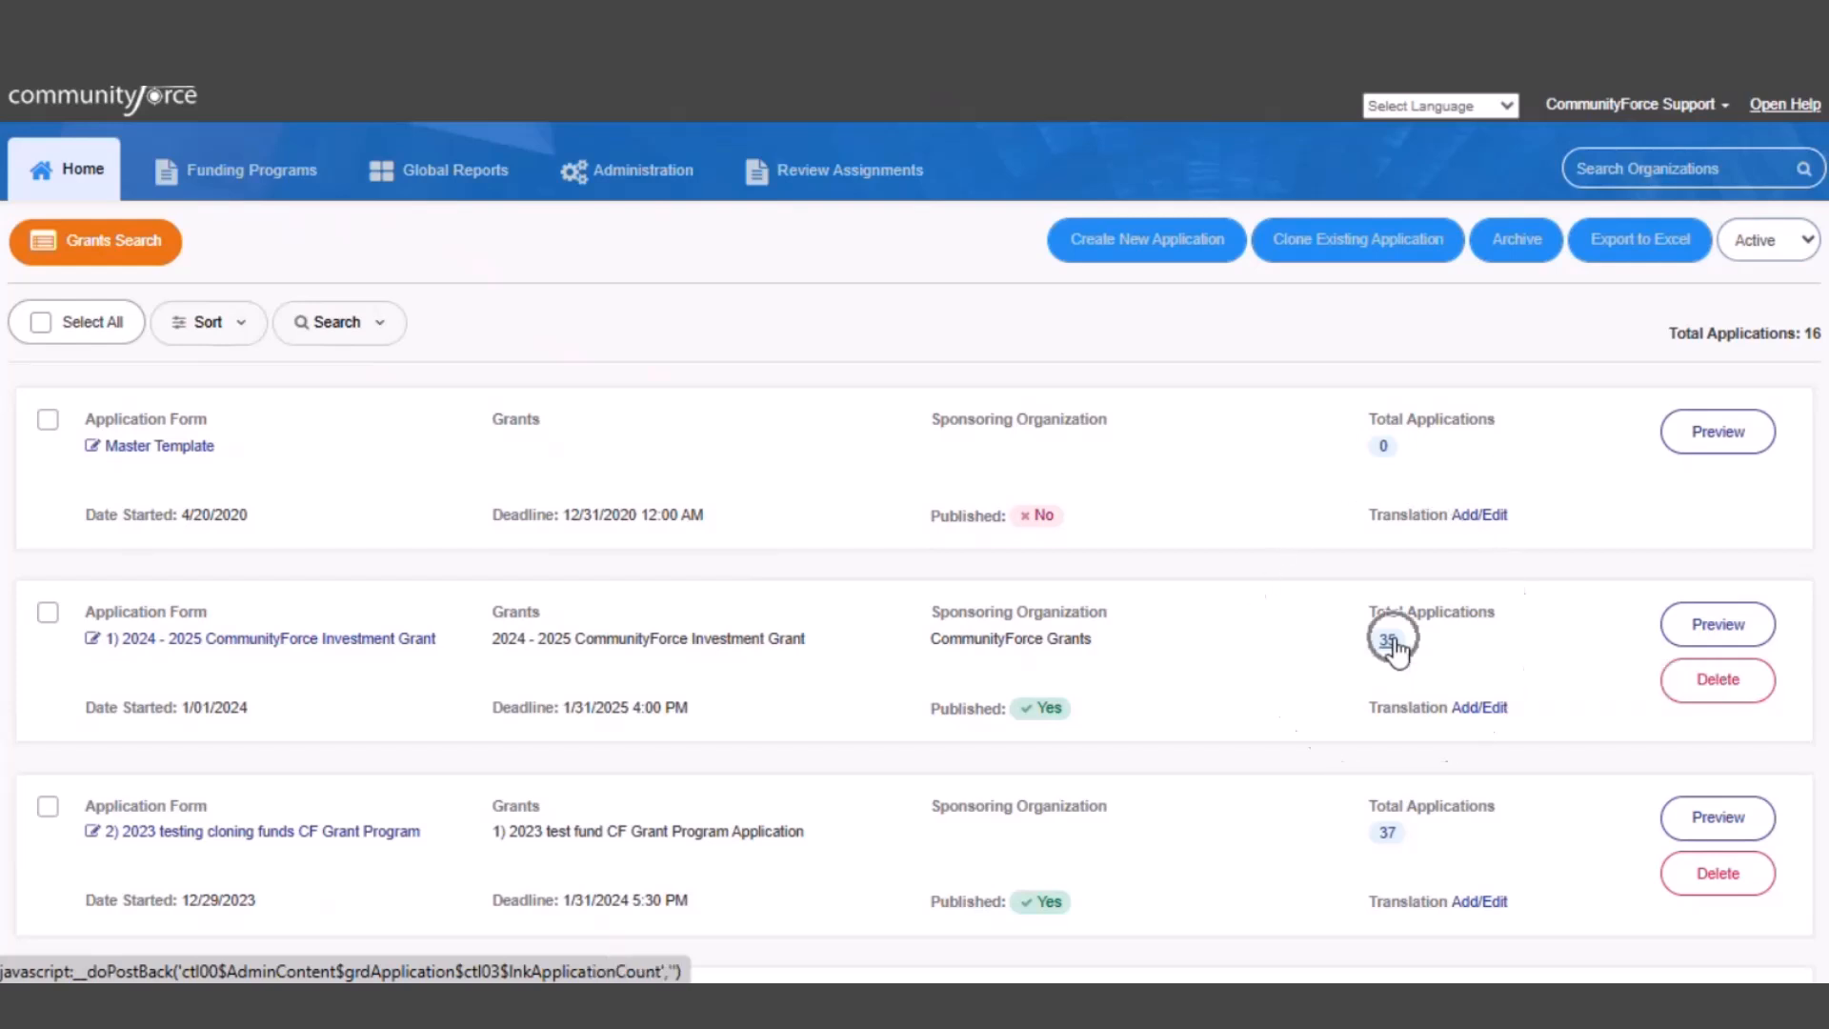
click(466, 760)
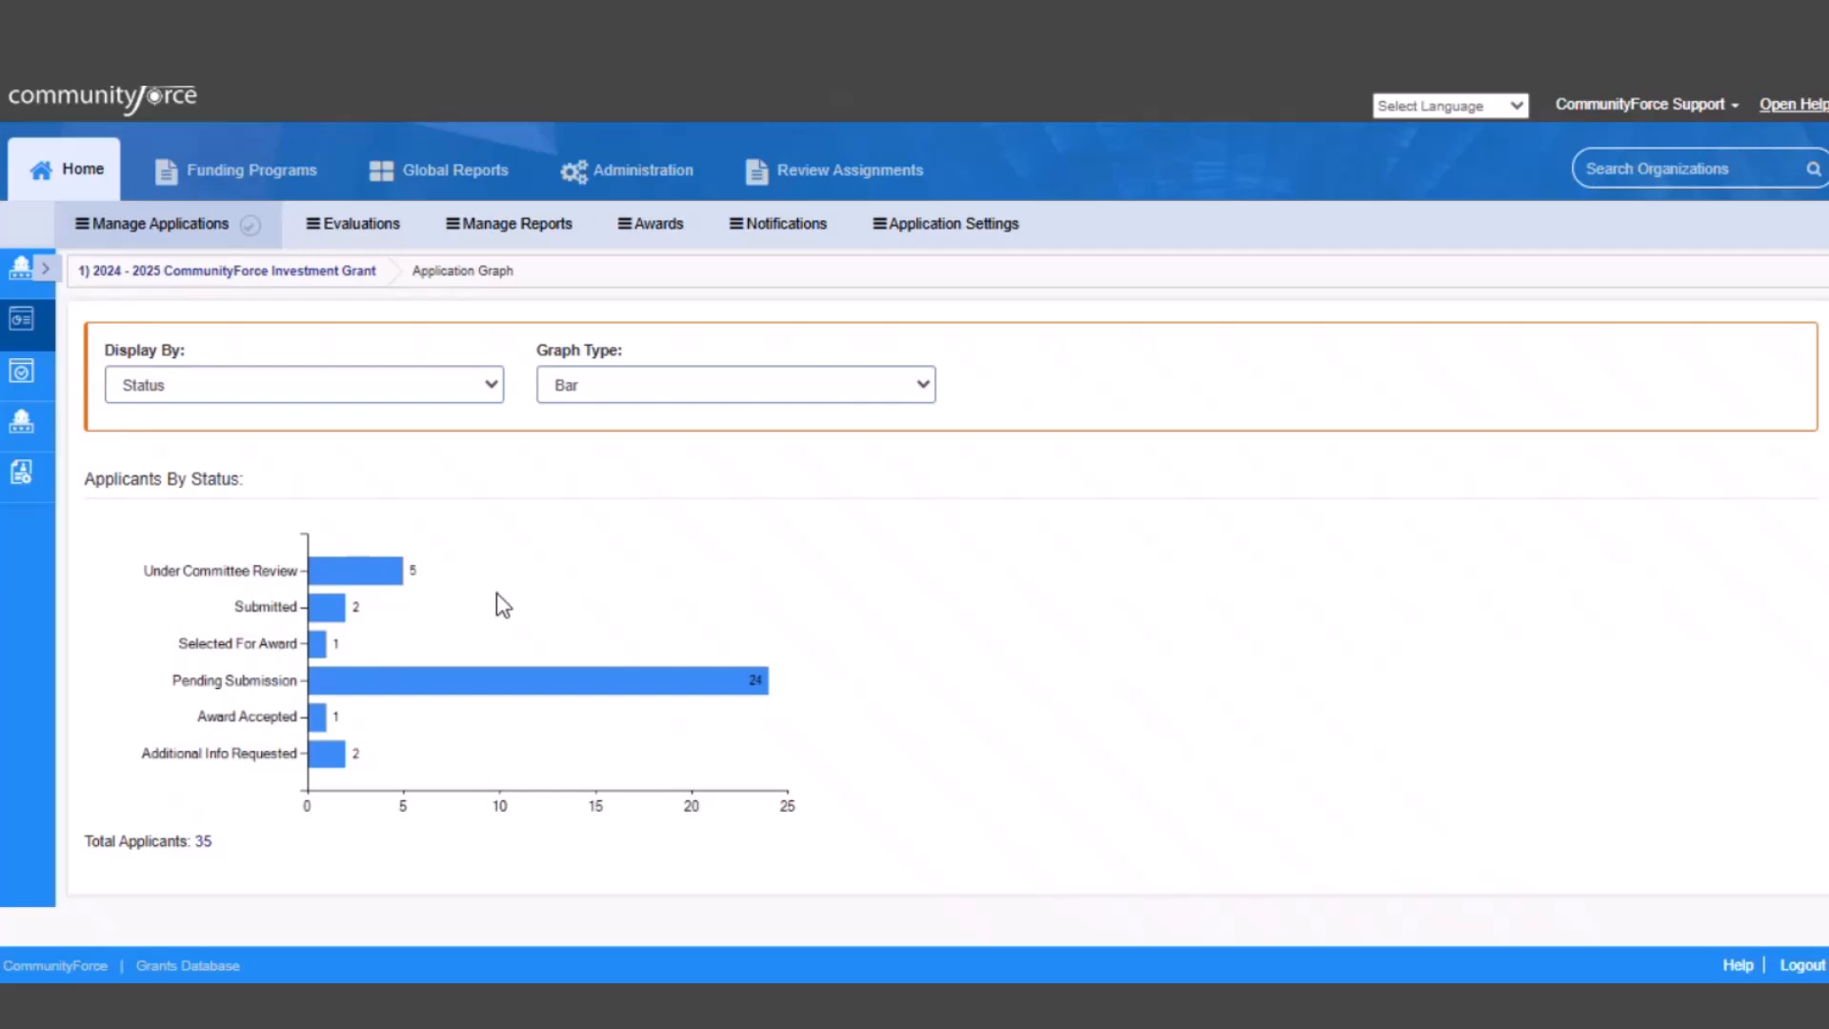
click(336, 624)
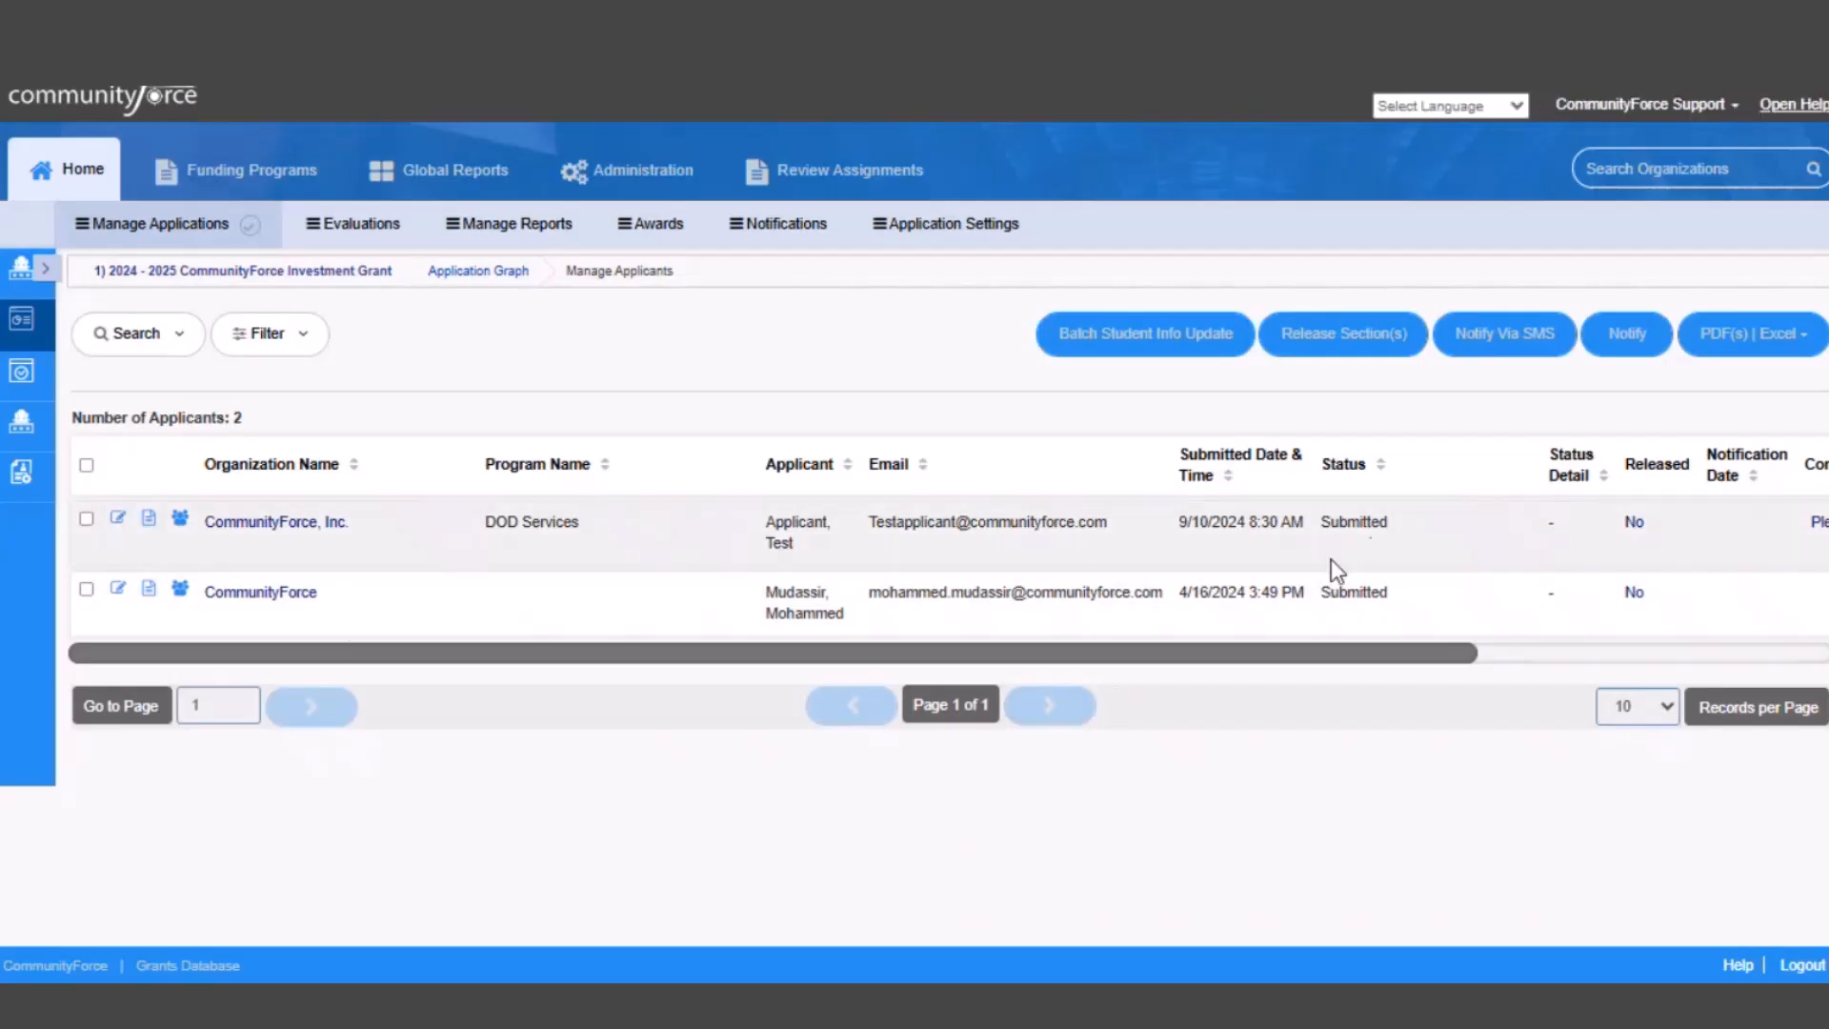
Return to the application forms list and open the applicant list of the 2024 - 2025 CommunityForce Investment Grant, checking the number of applicants
click(1374, 529)
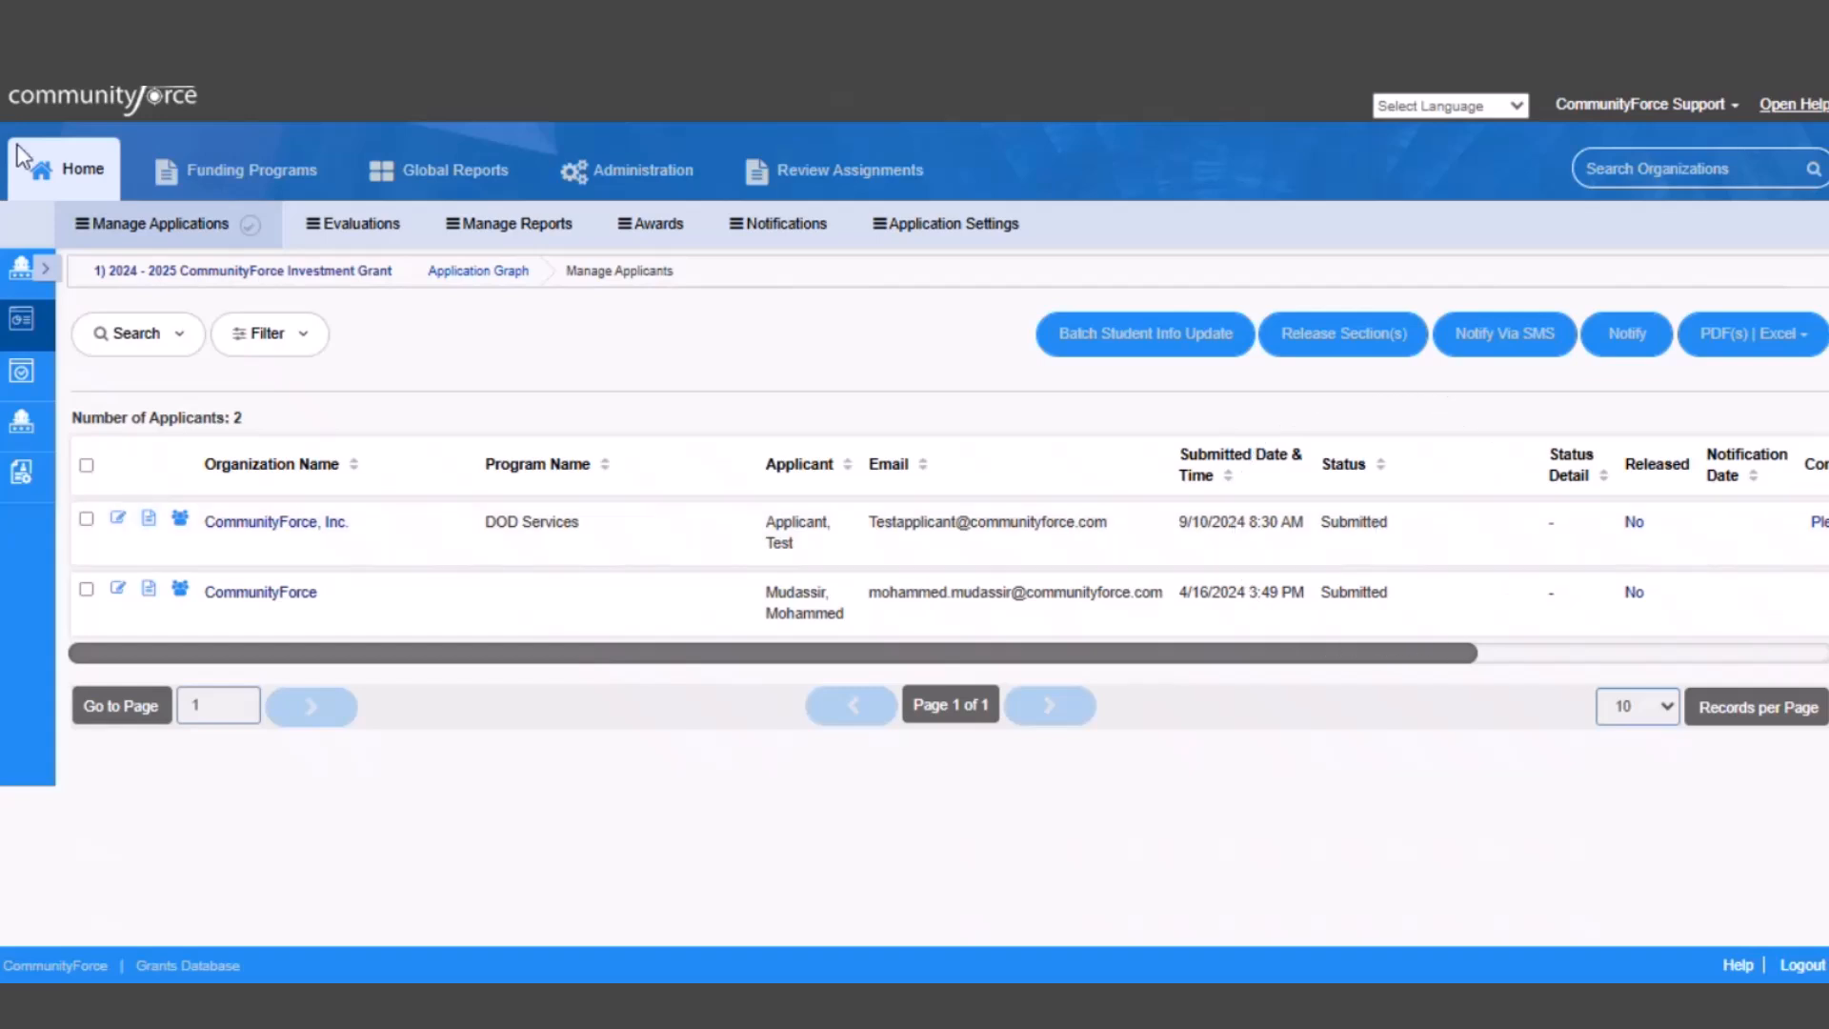
click(28, 179)
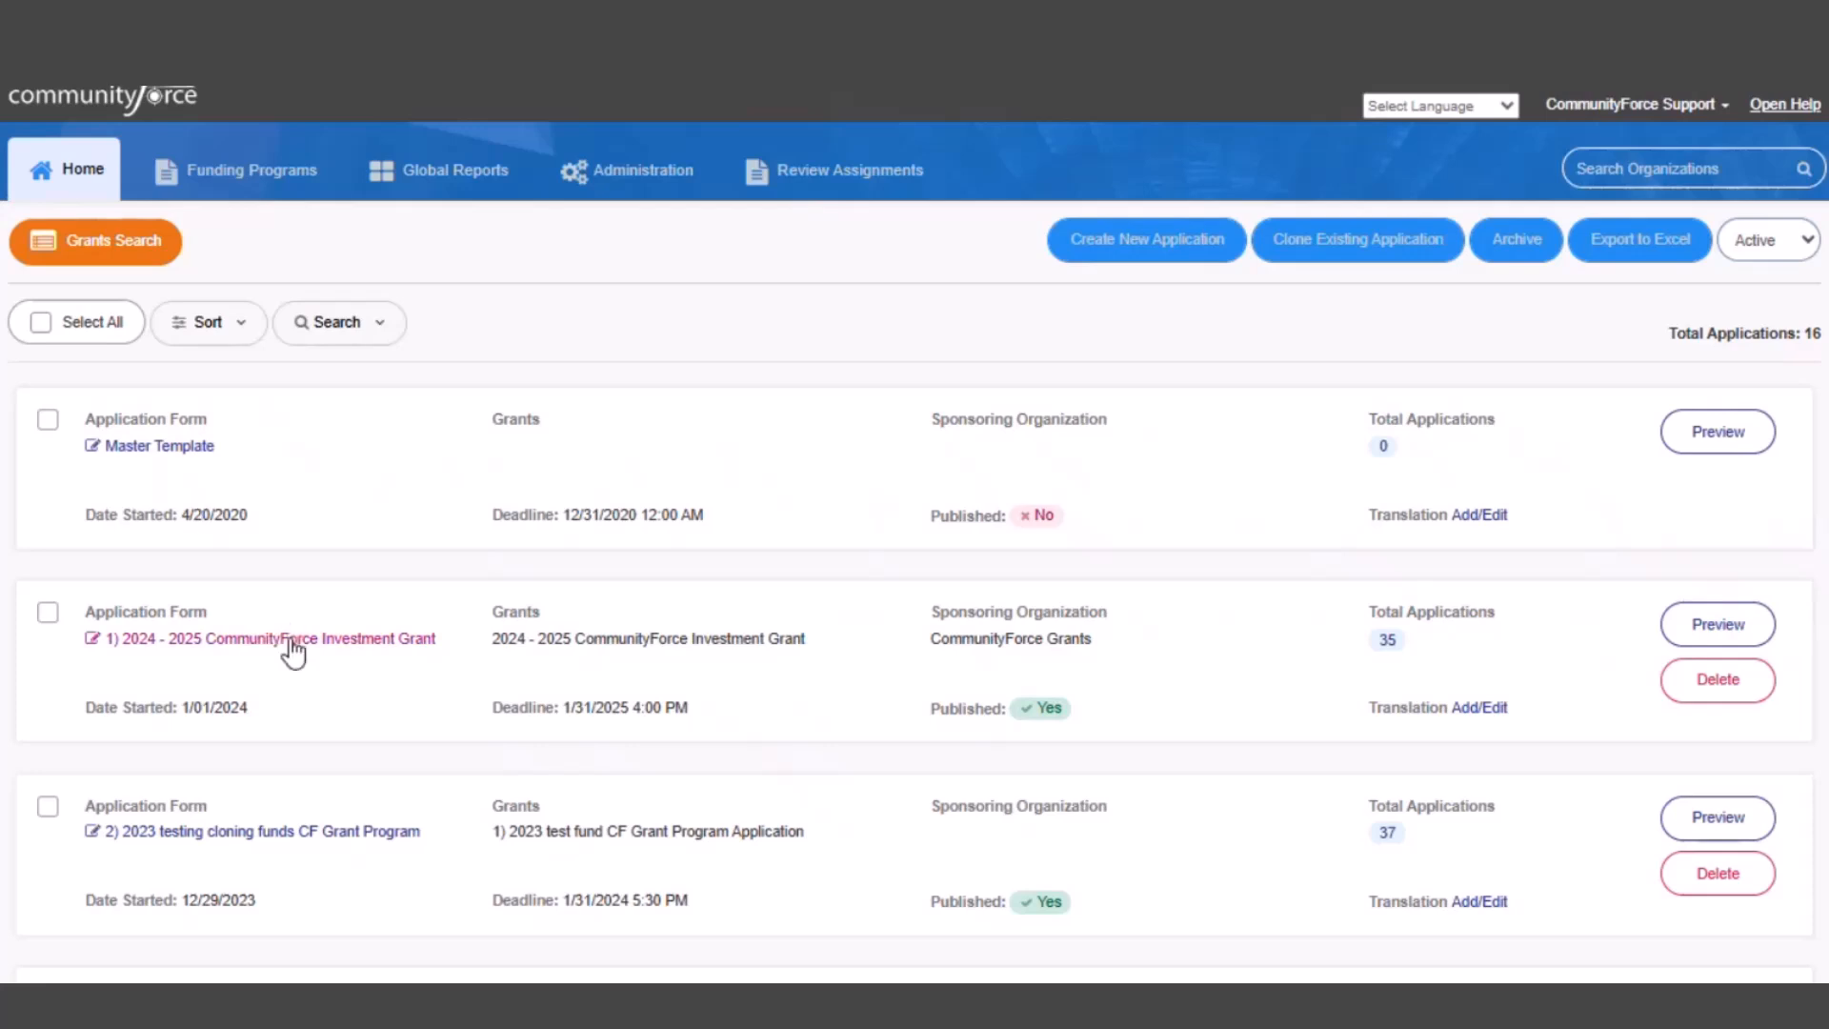
click(291, 638)
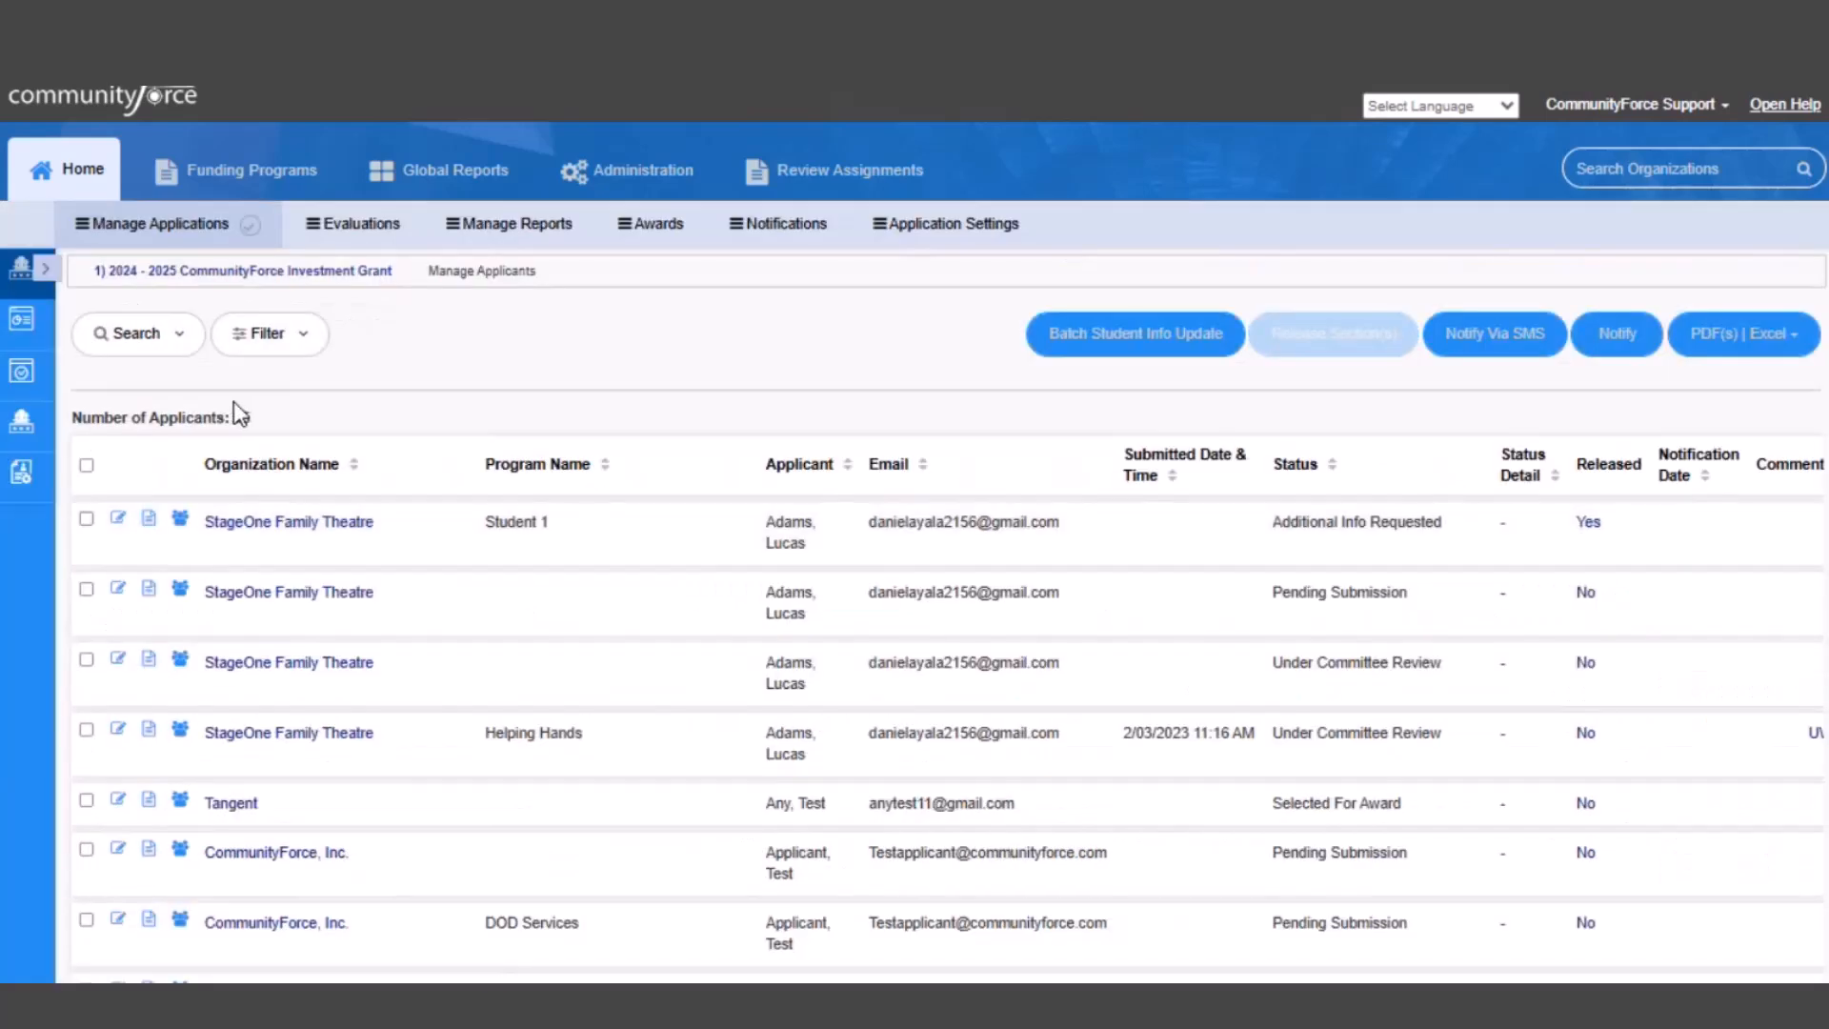
drag(233, 412, 260, 431)
drag(81, 247, 375, 265)
key(ctrl)
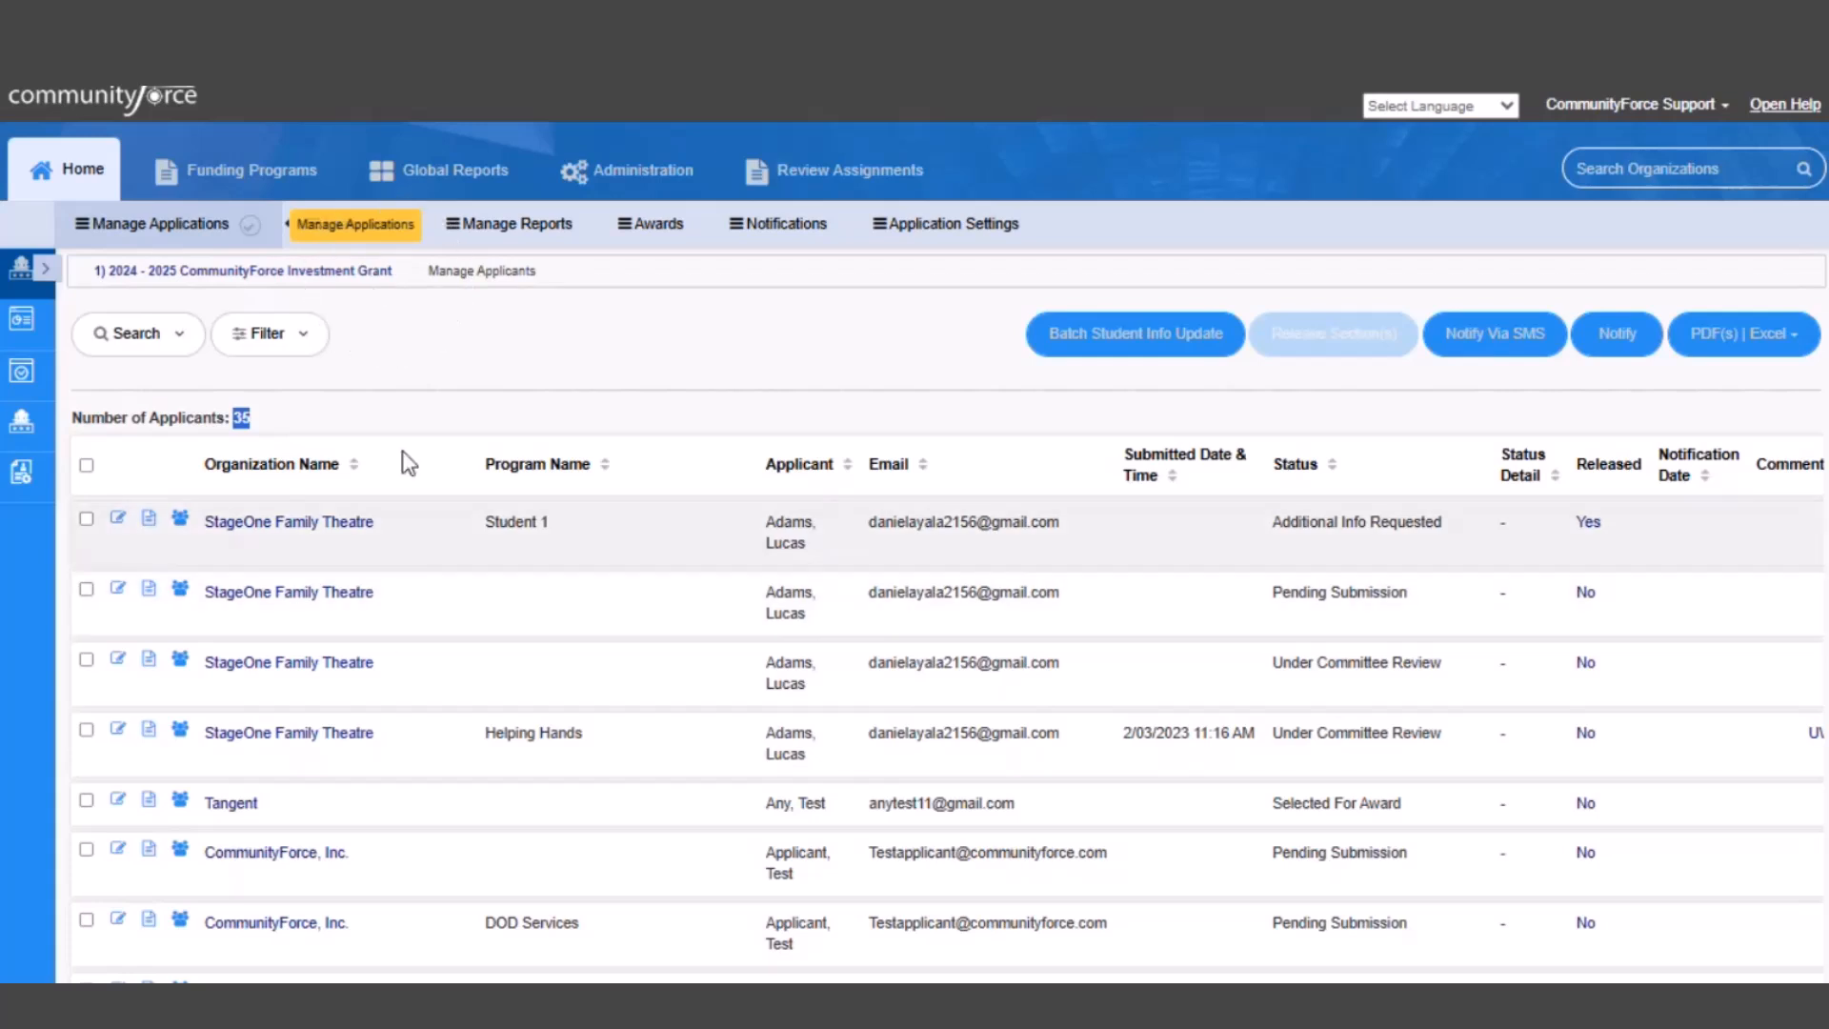
Filter the grant's applicants by status Pending Submission
click(301, 341)
click(254, 517)
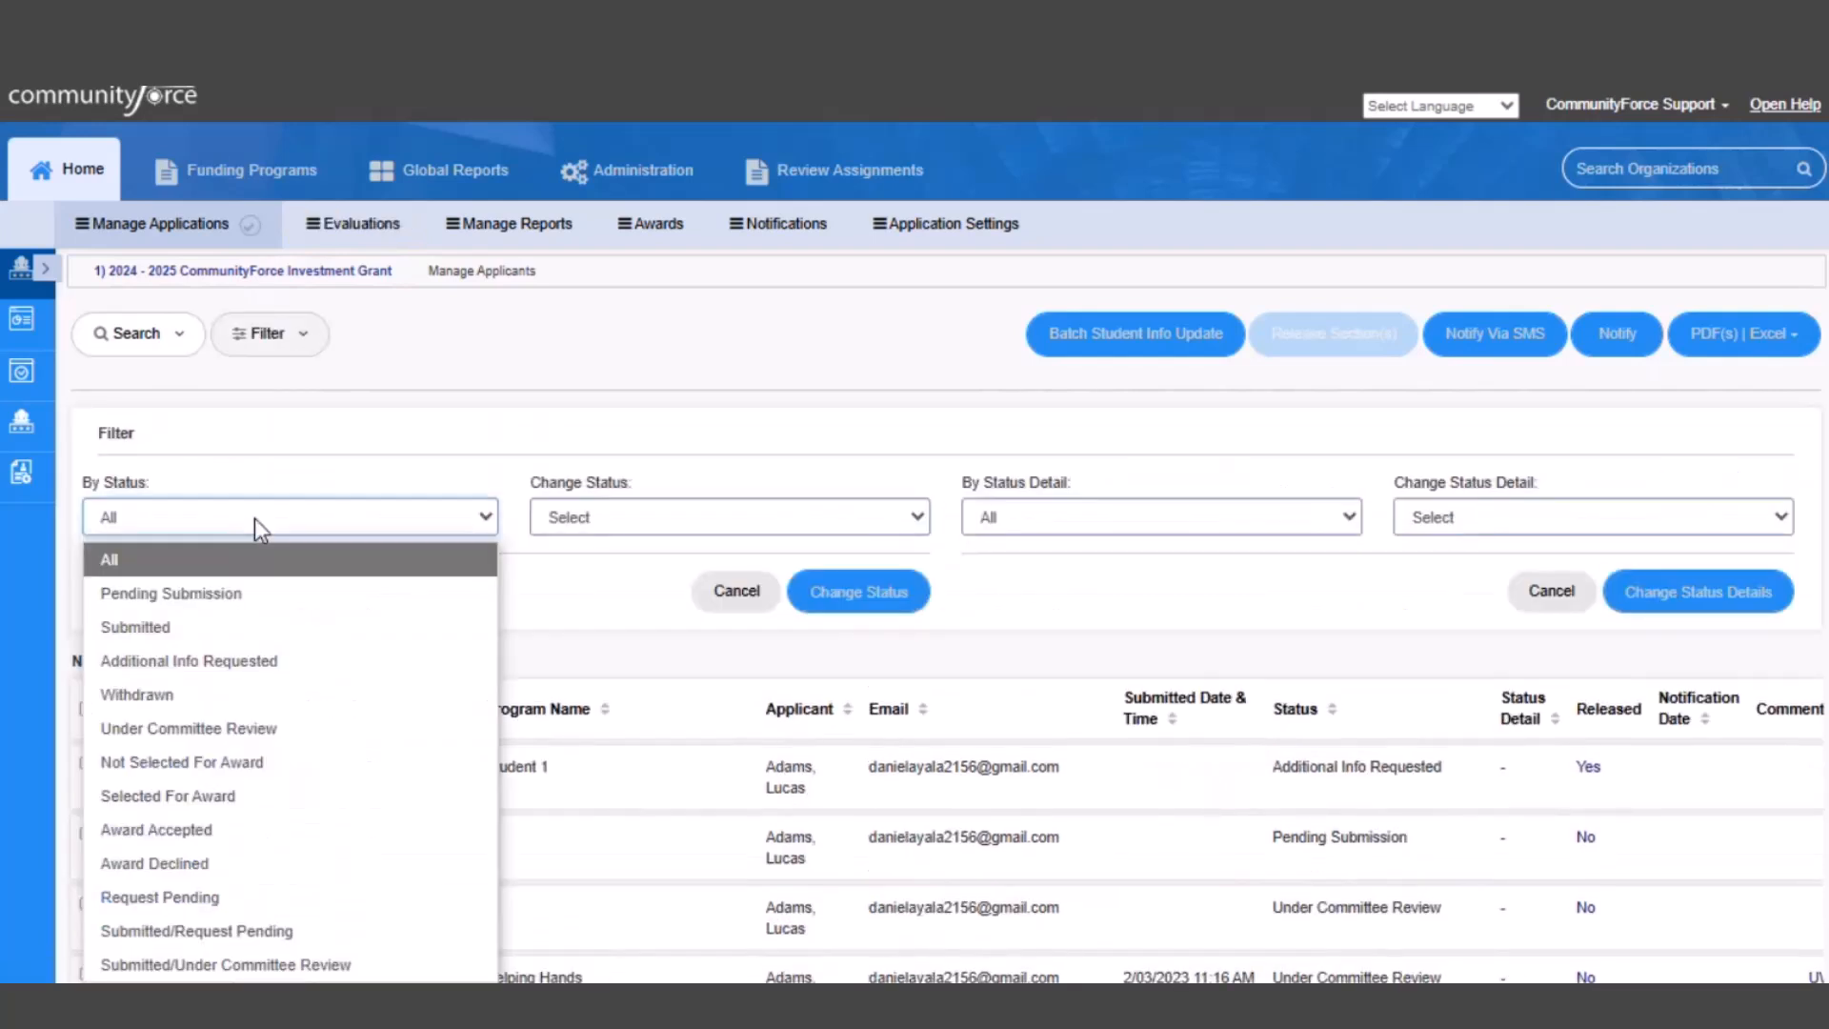
click(254, 594)
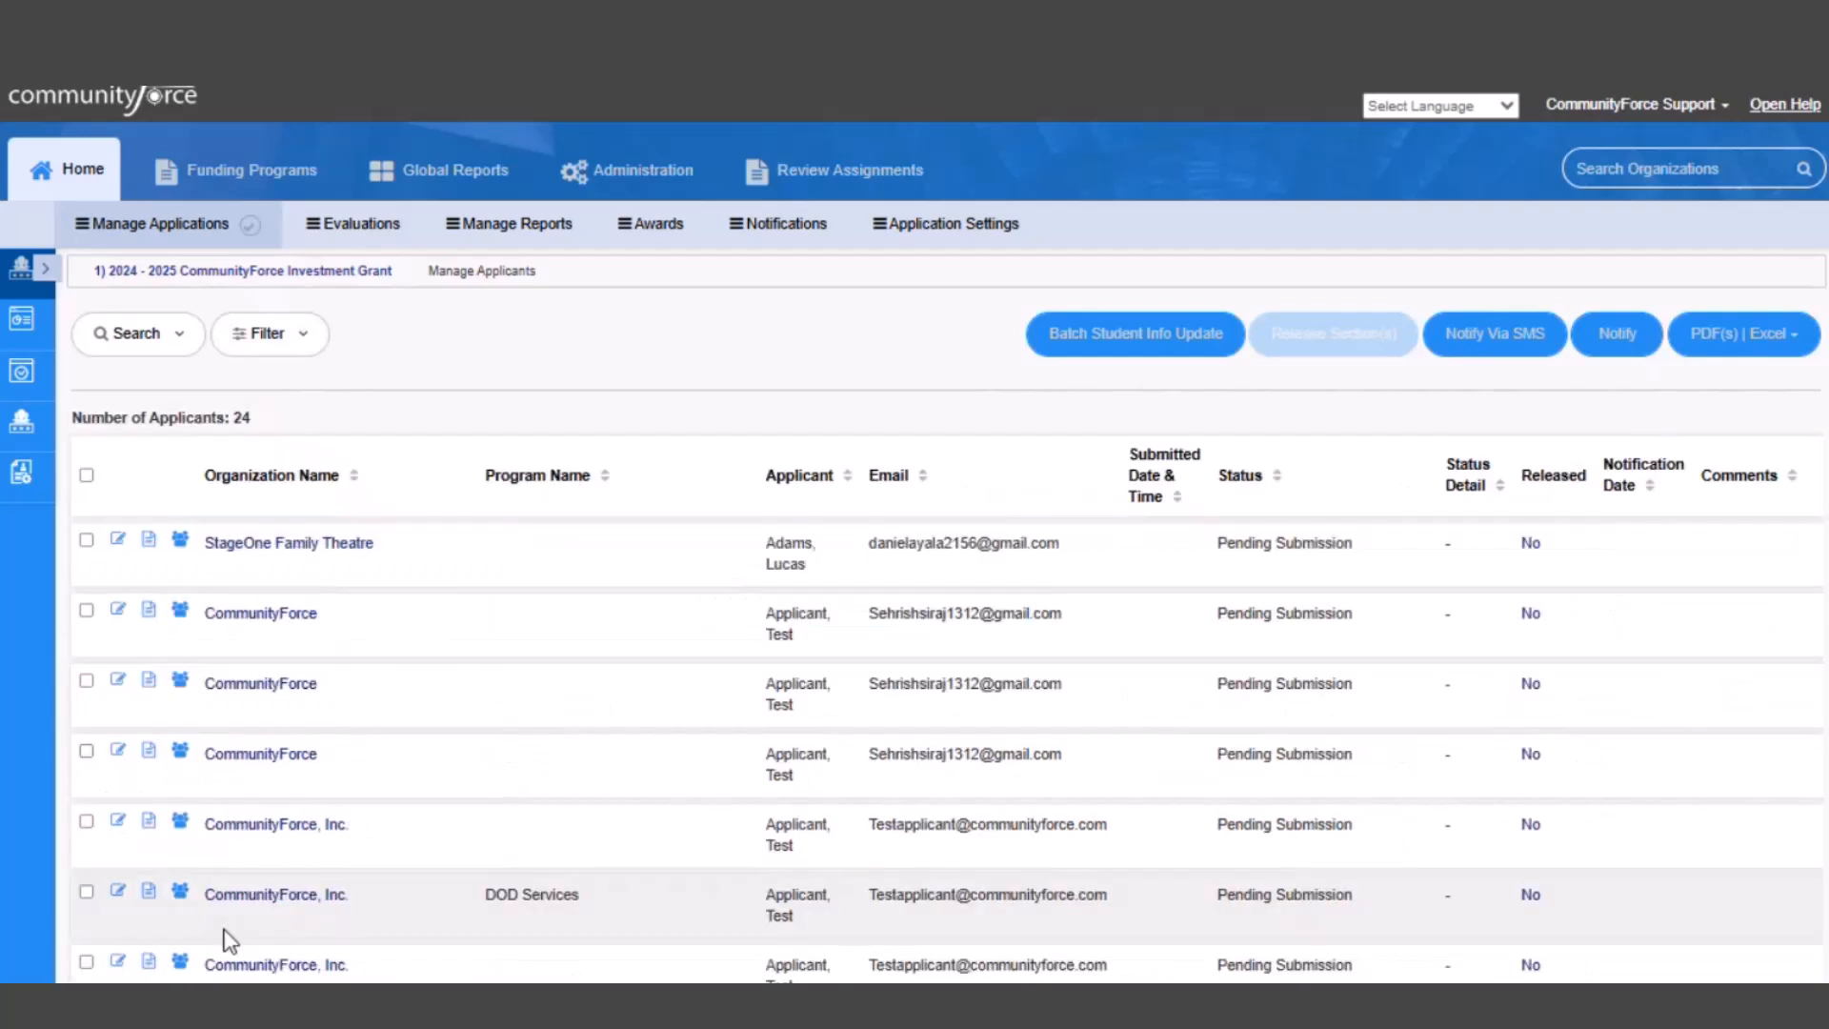
Select all the filtered applicants, open a notification email addressed to them and look through the available email templates
click(87, 477)
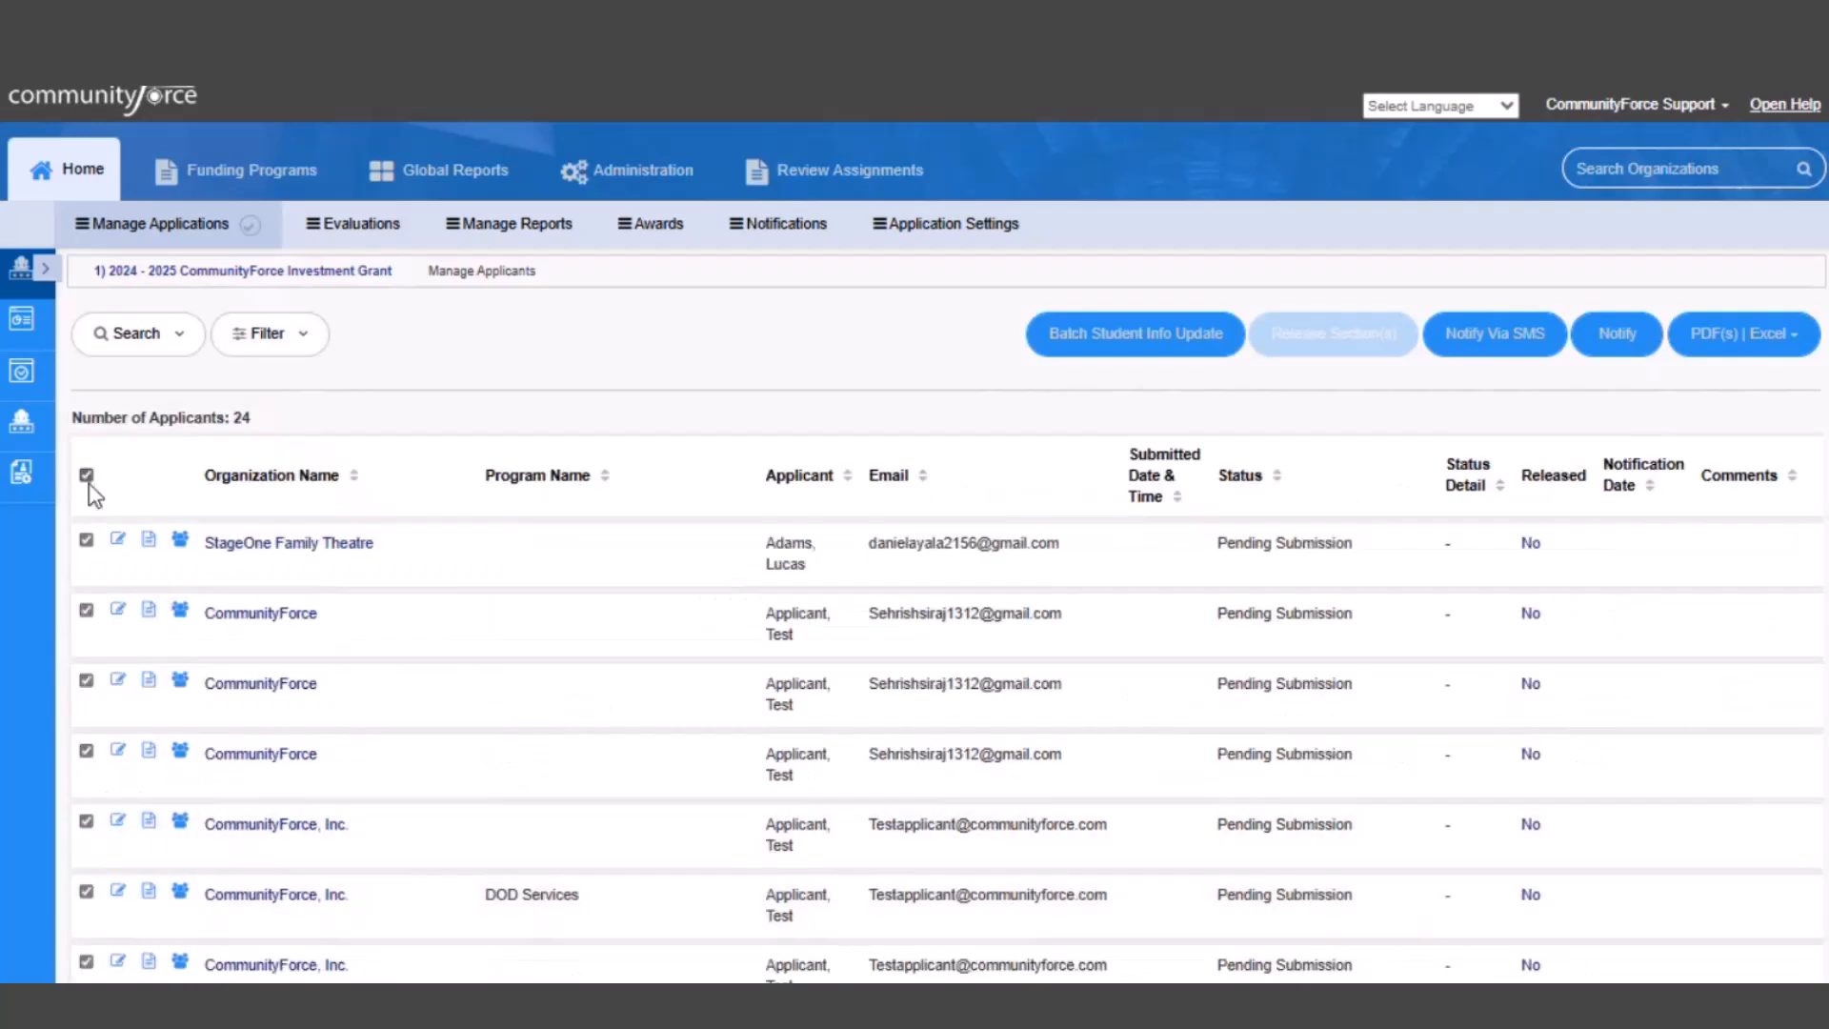
click(1617, 333)
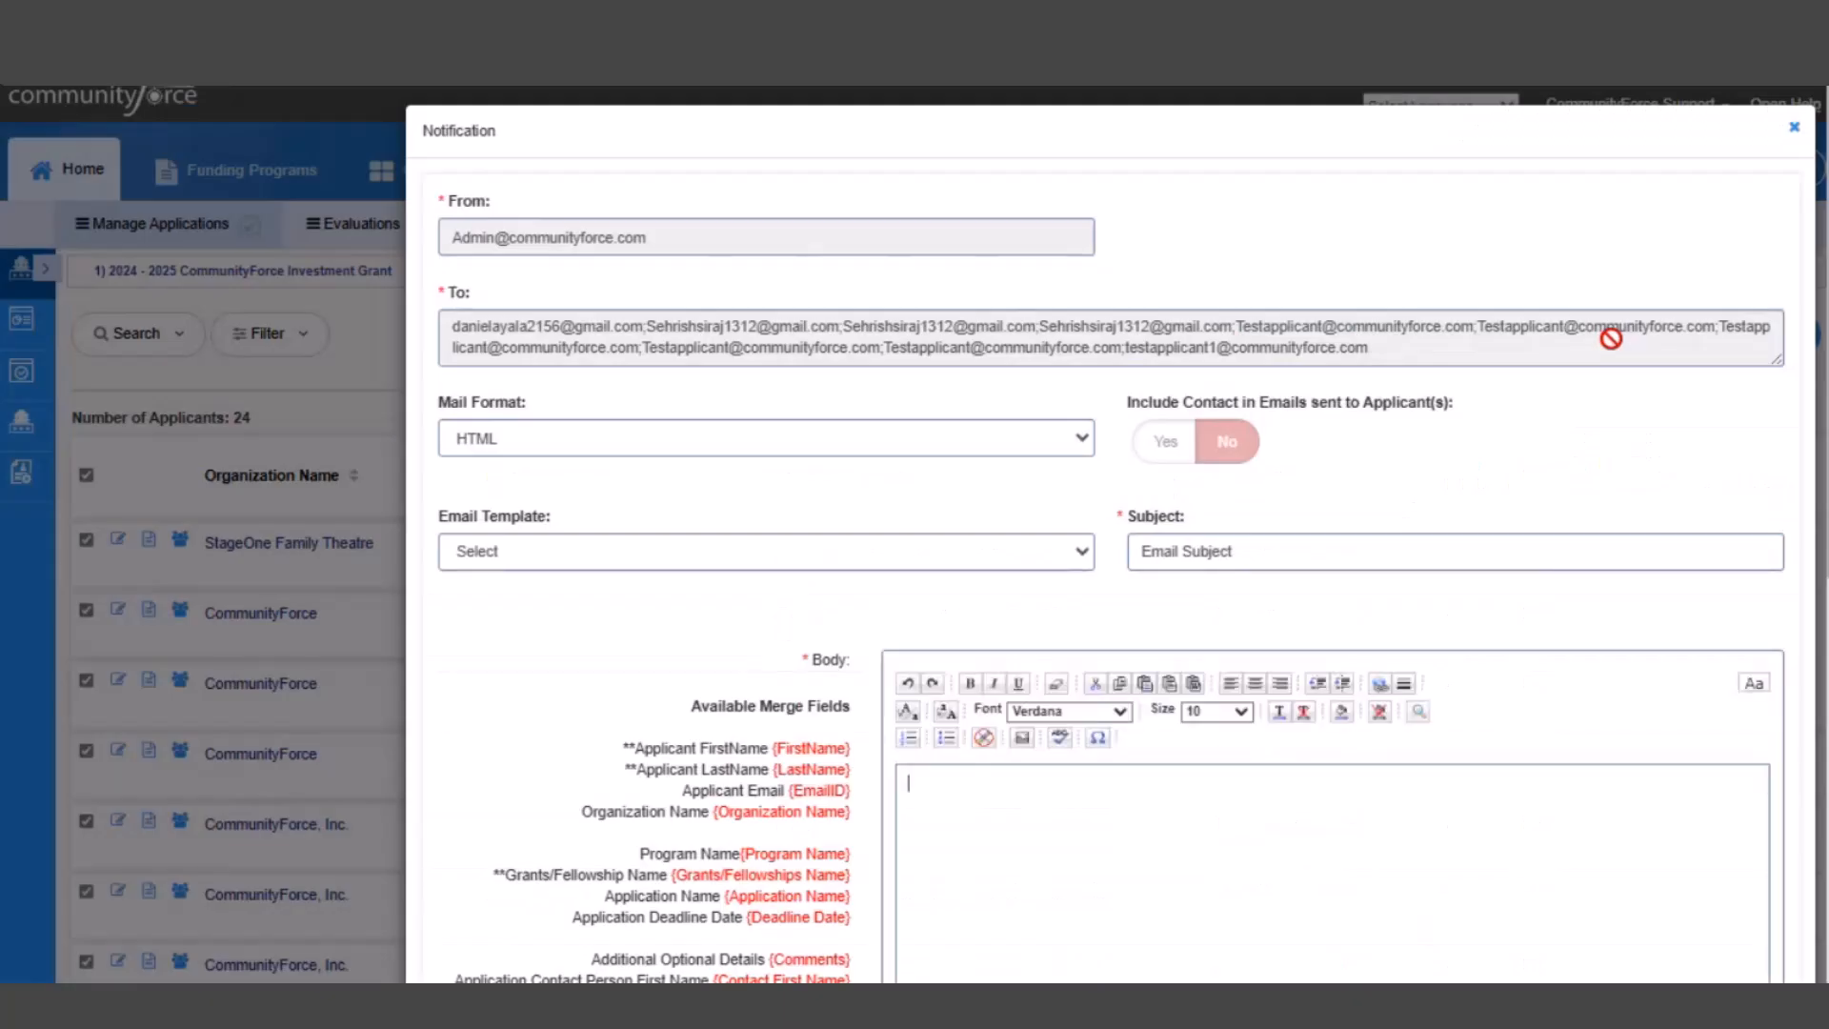
click(650, 562)
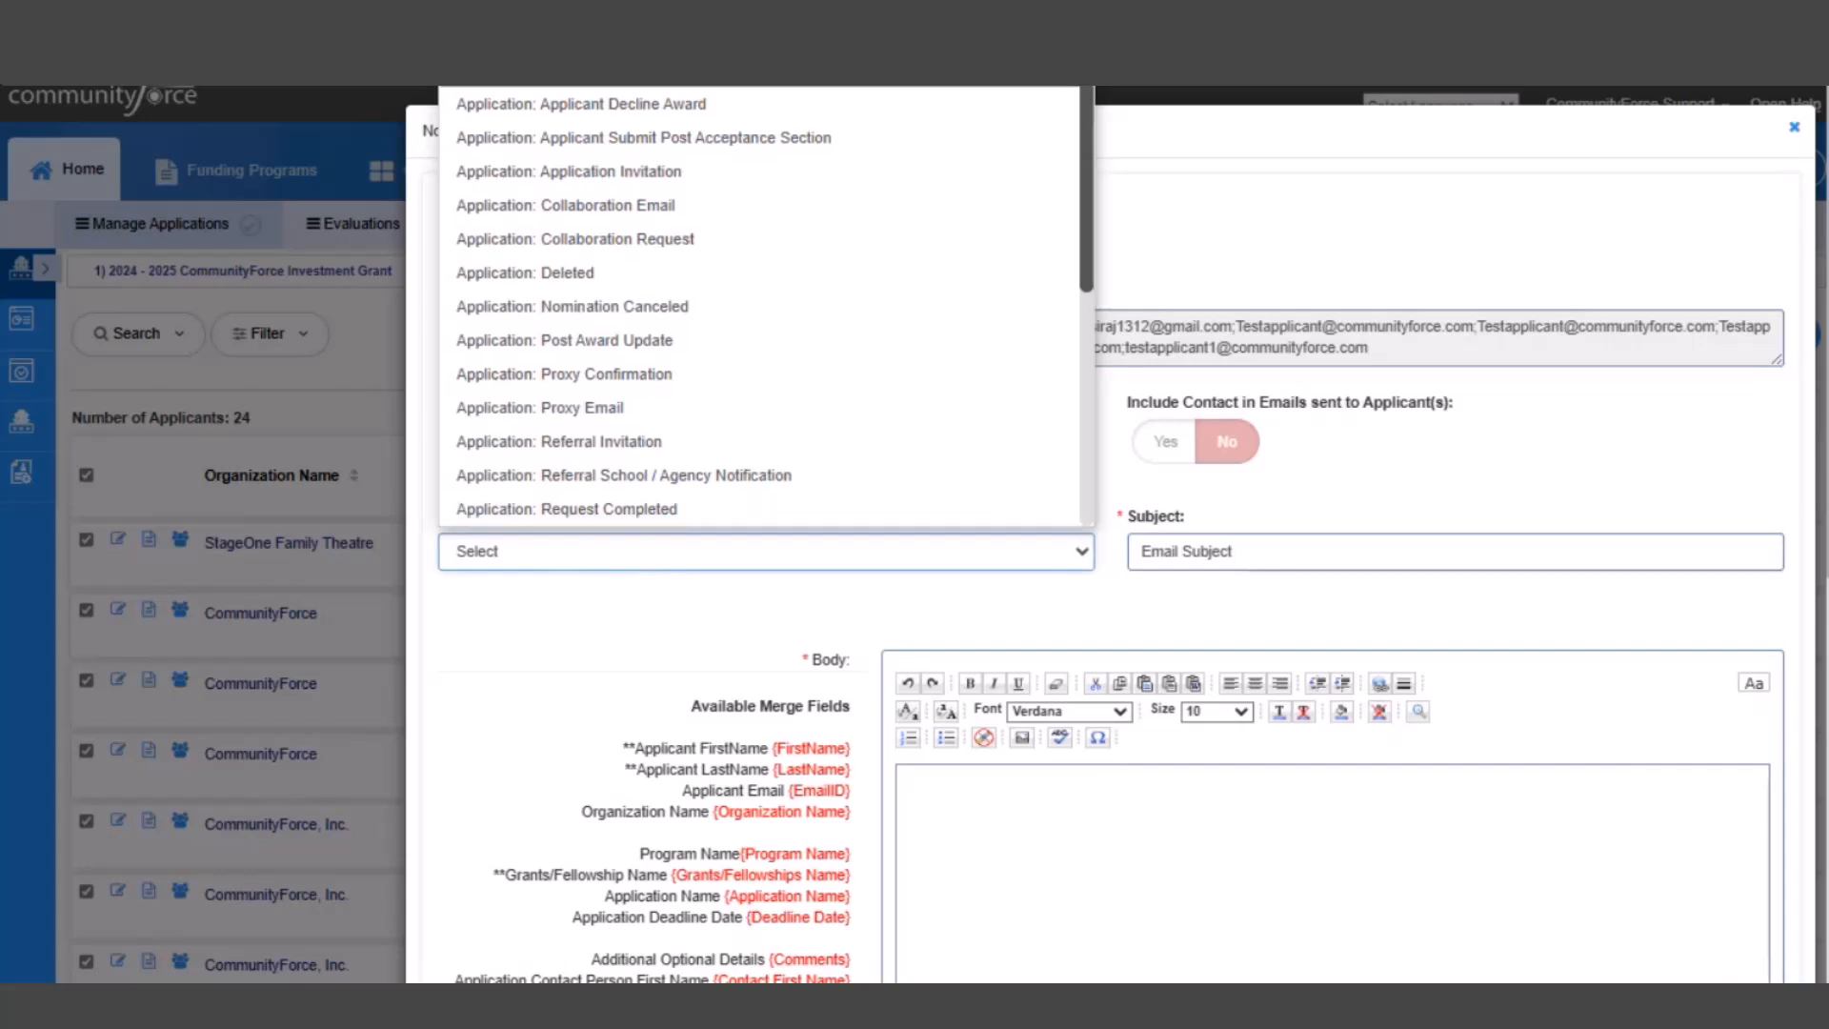
click(1070, 825)
Examine the notification email's body editor, merge fields and sending options, and cancel the email
scroll(1068, 800, down, 3)
click(1017, 552)
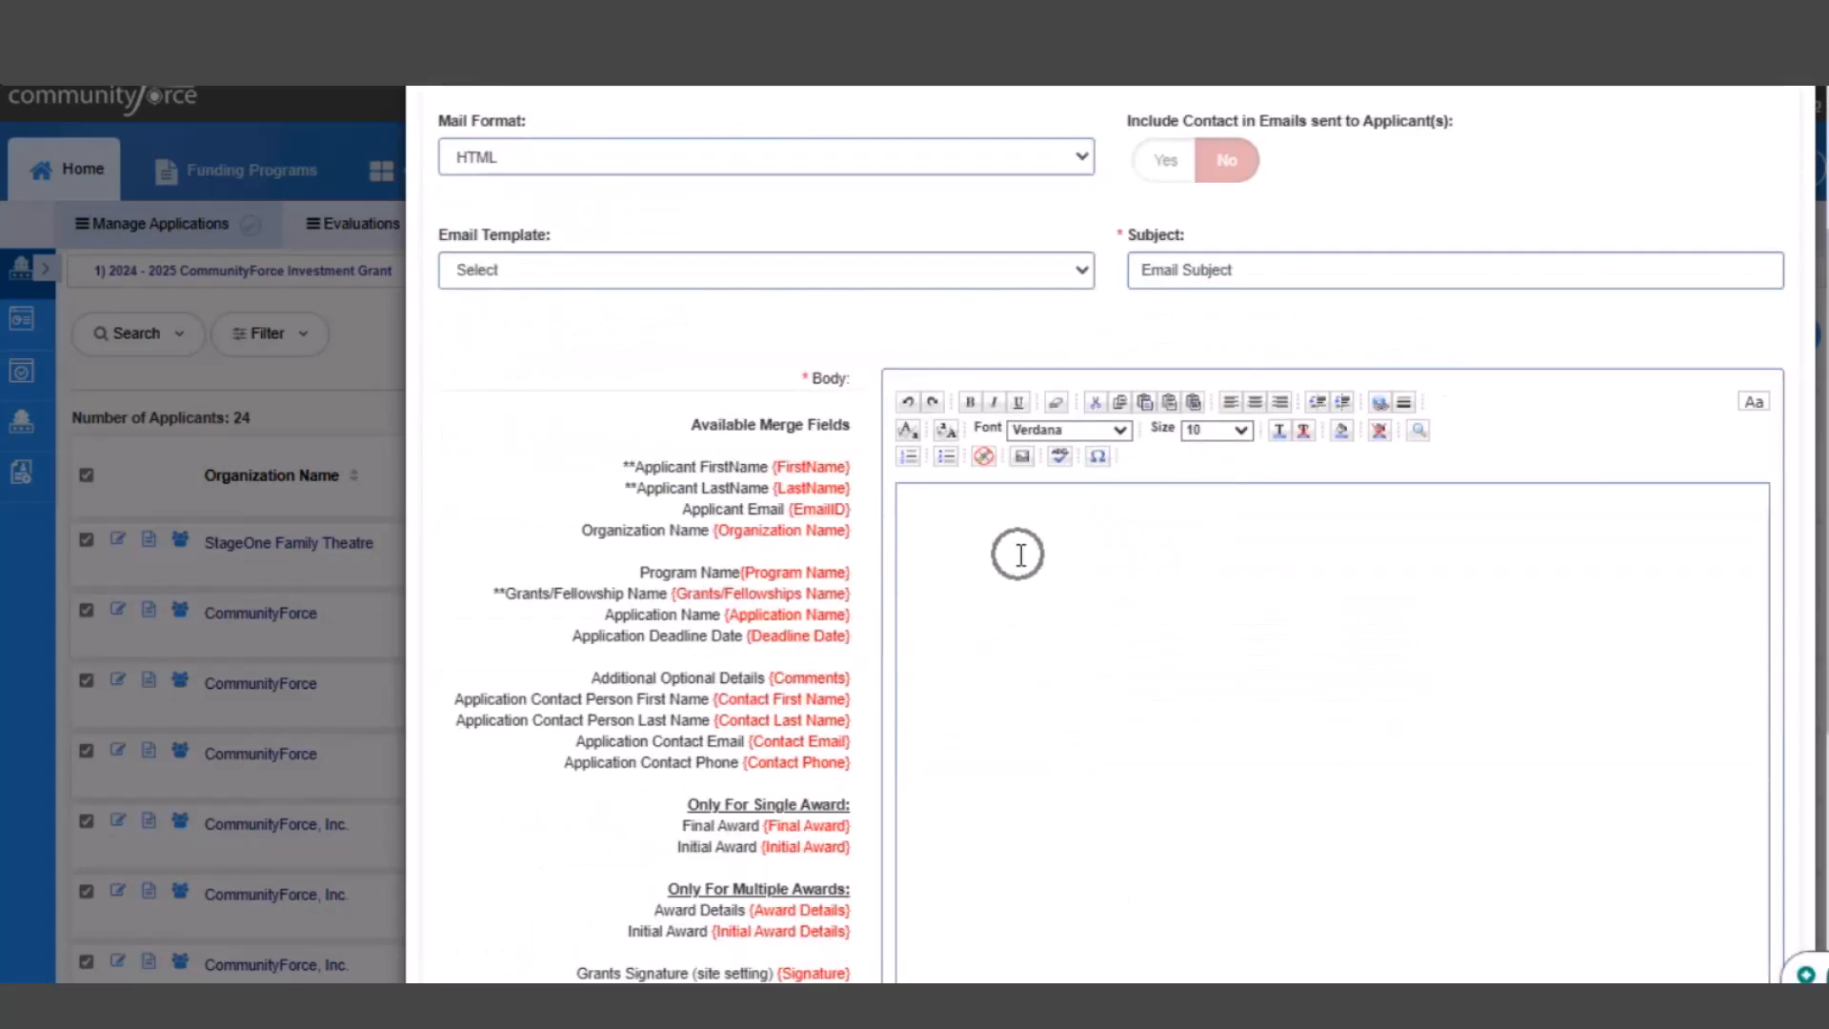
mouse_move(851, 974)
mouse_down()
mouse_move(686, 803)
mouse_move(630, 488)
mouse_up()
scroll(1225, 918, down, 5)
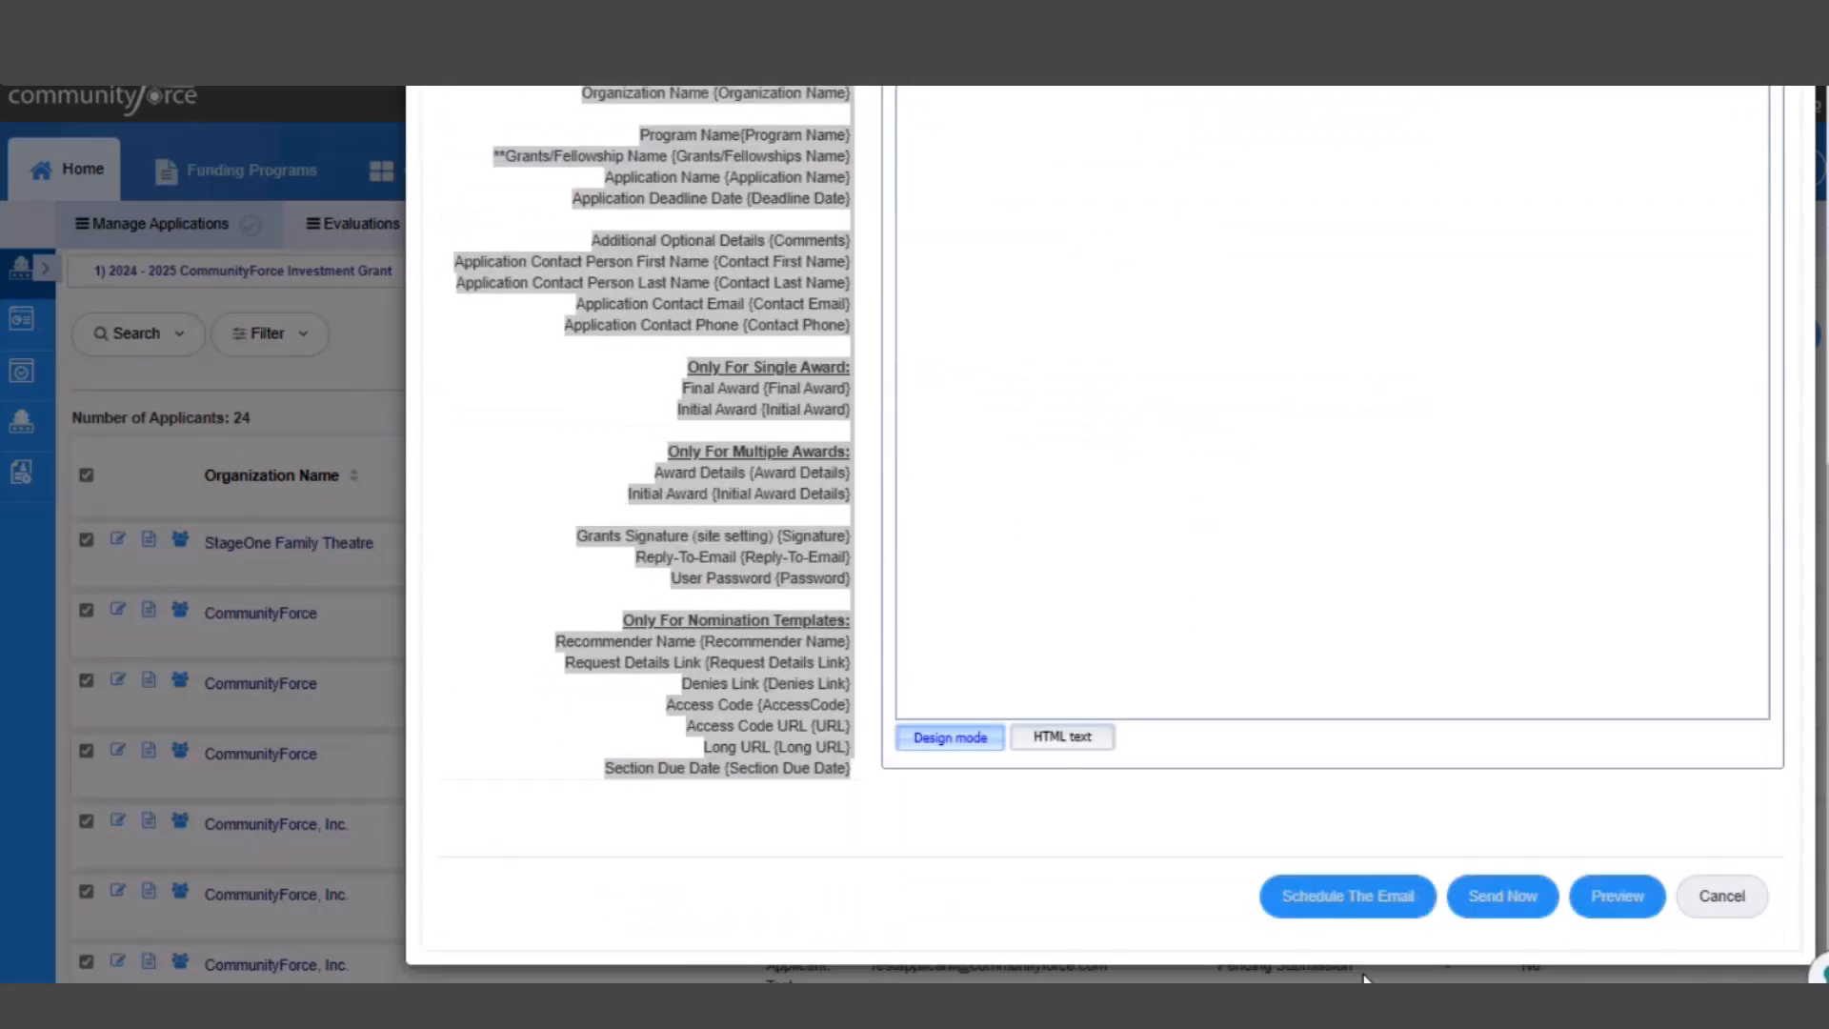
click(1725, 883)
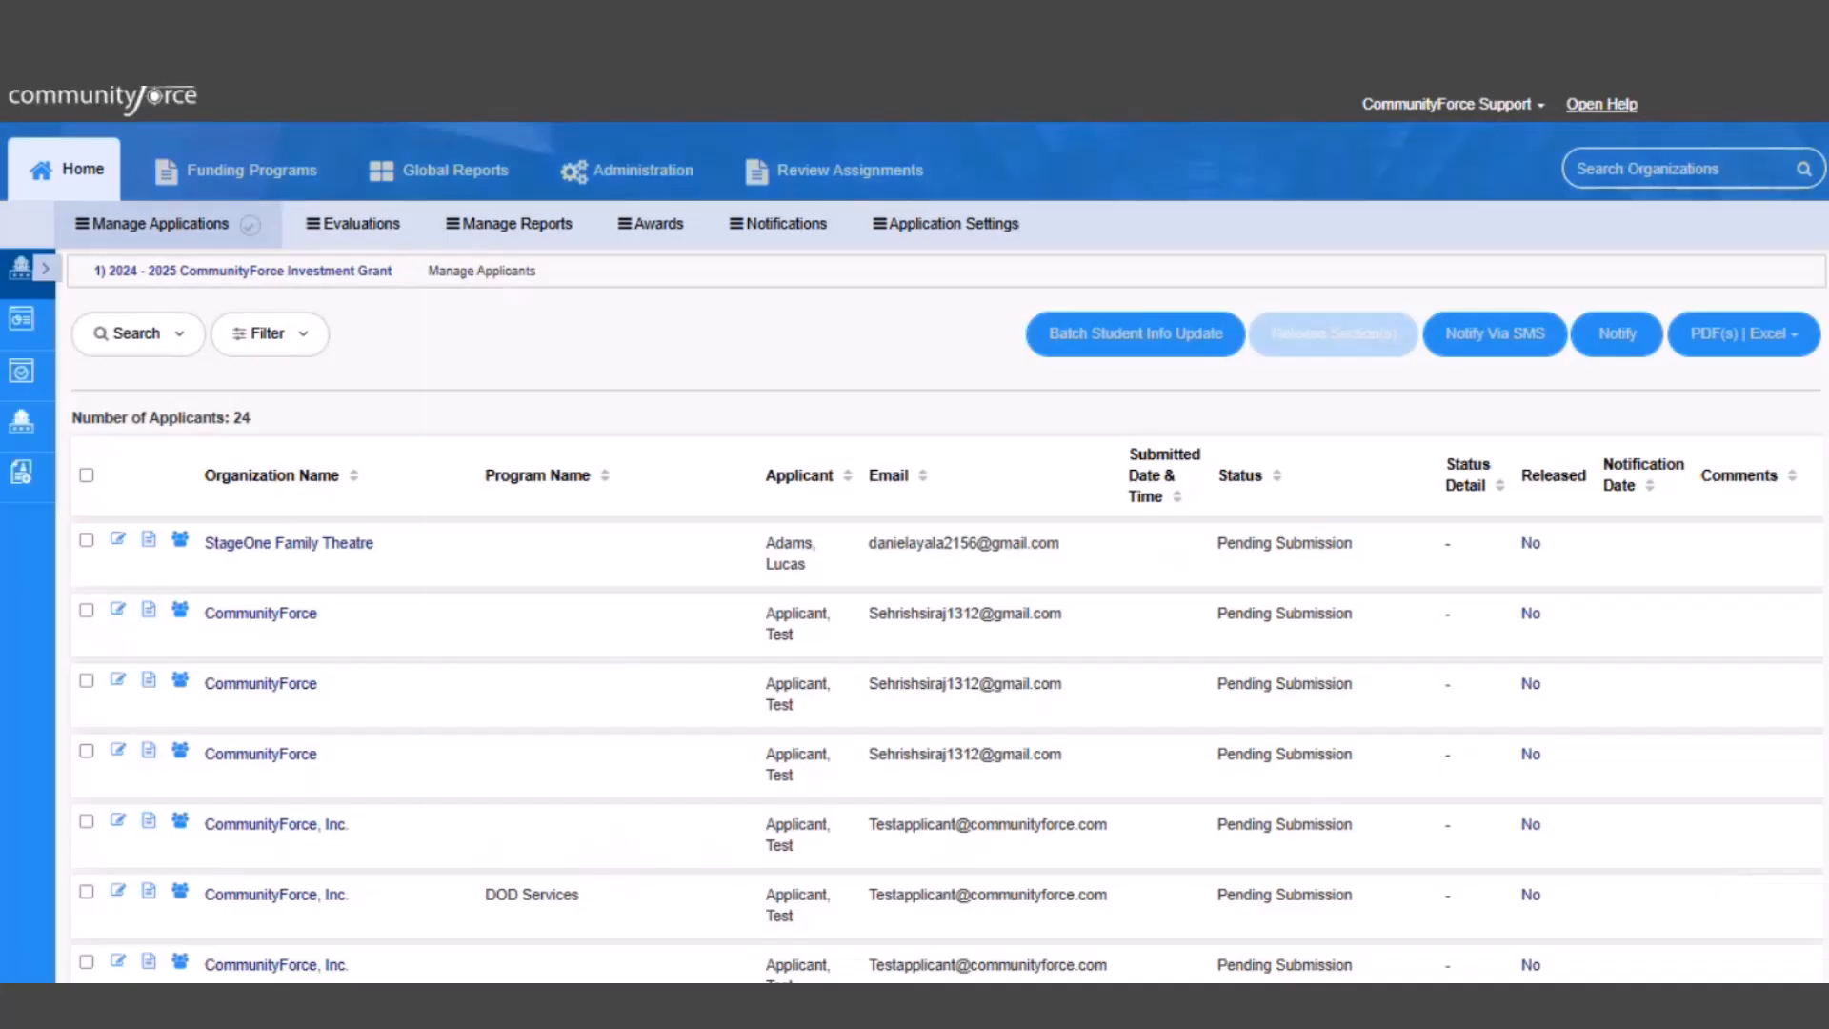
Start a scheduled notification for applicants with status Pending Submission dated 09/13/2024, check its merge fields and sending options, and cancel it
click(792, 221)
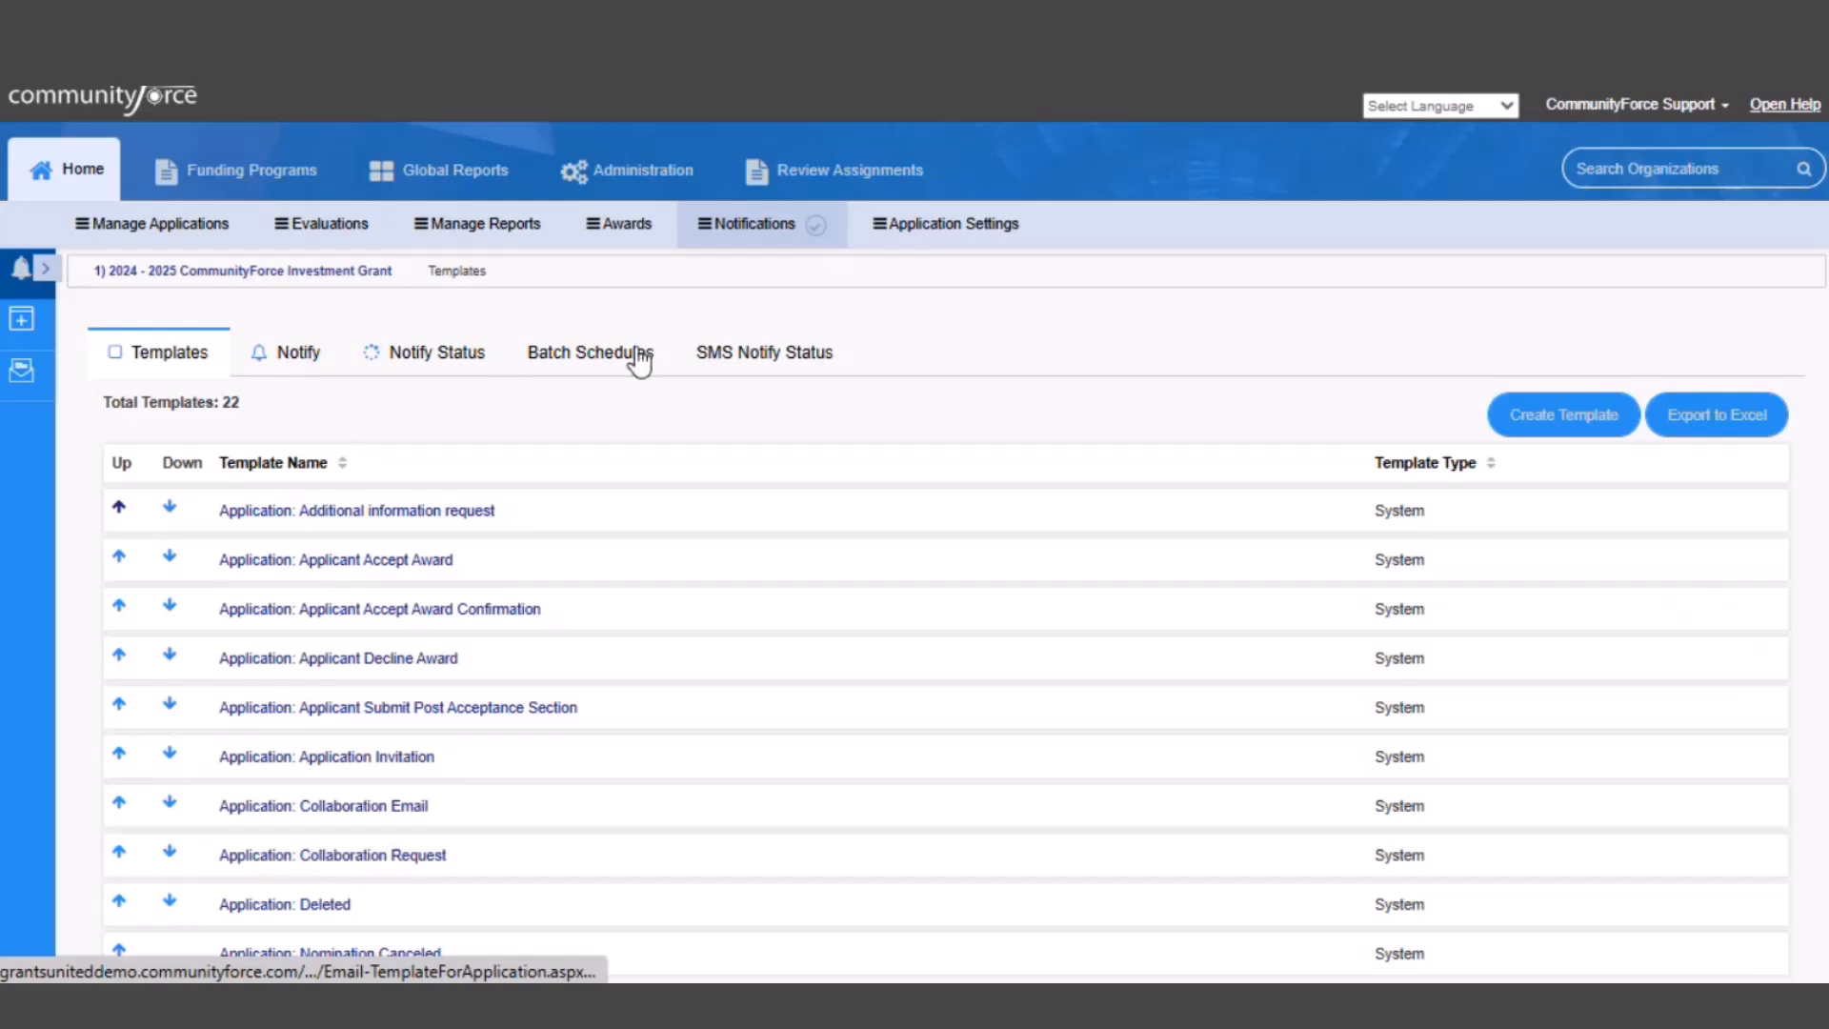
click(290, 362)
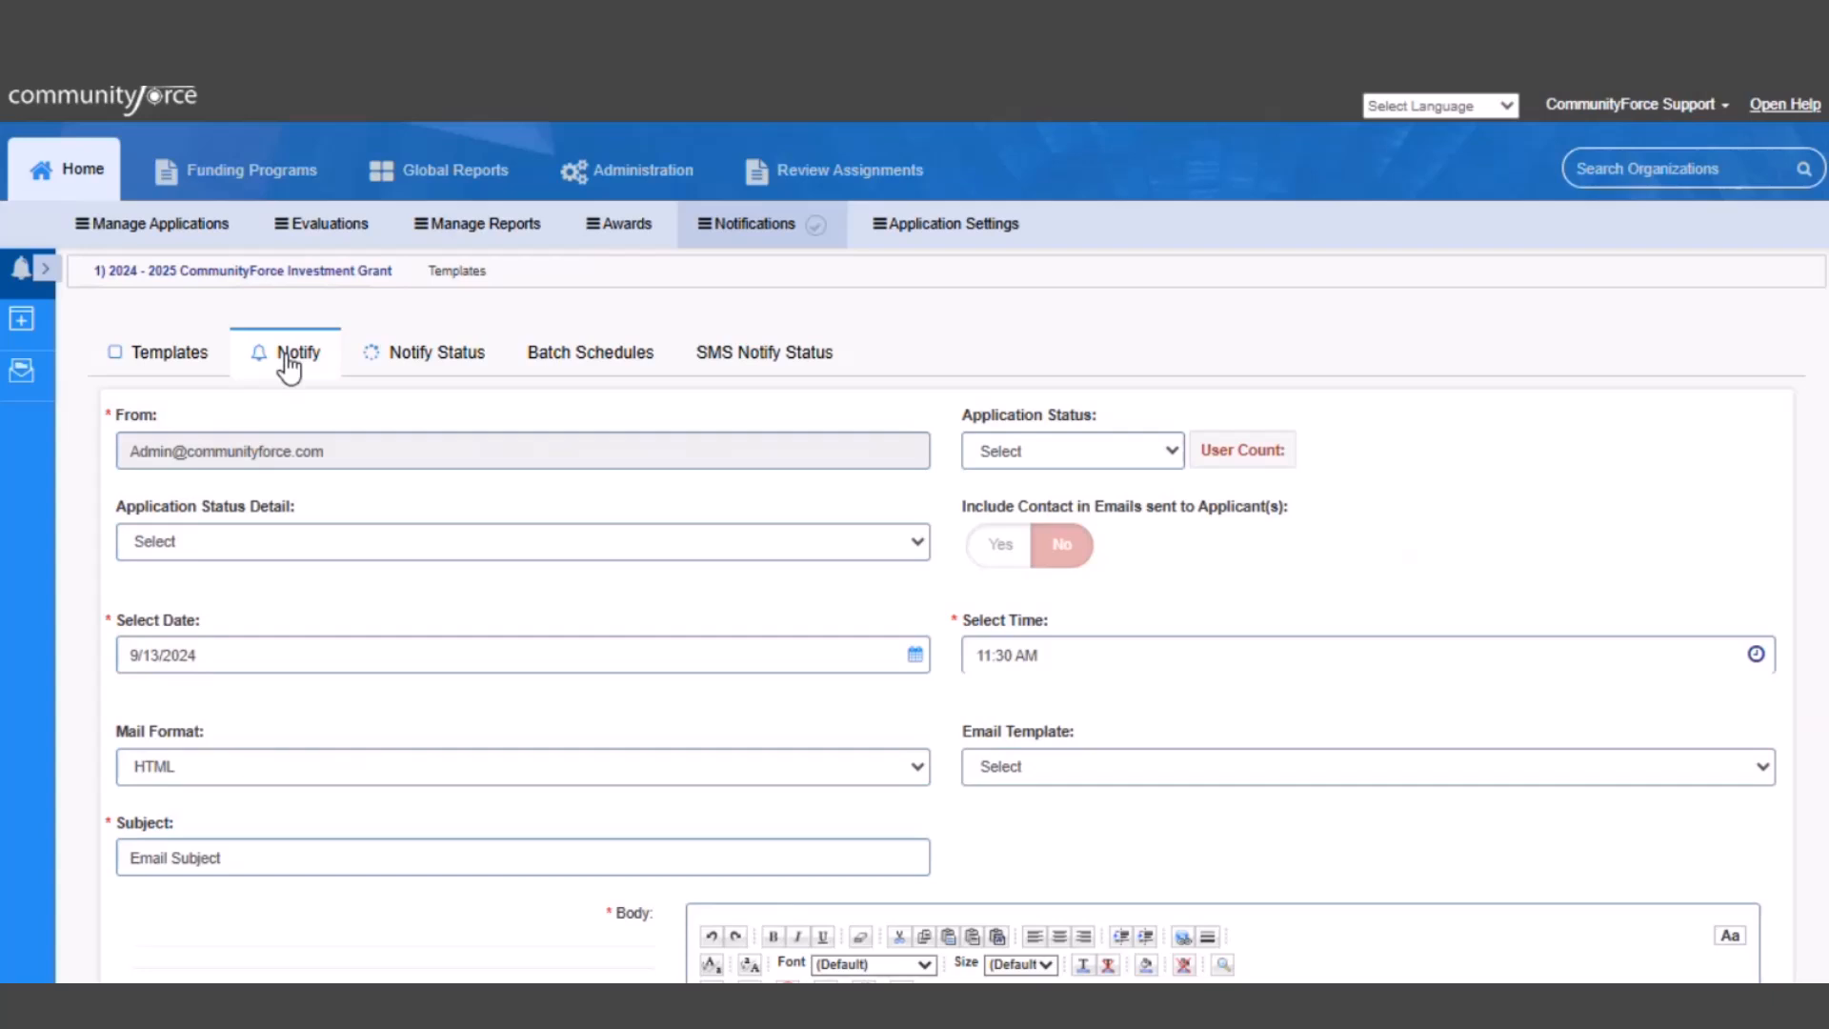
click(1094, 455)
click(1074, 526)
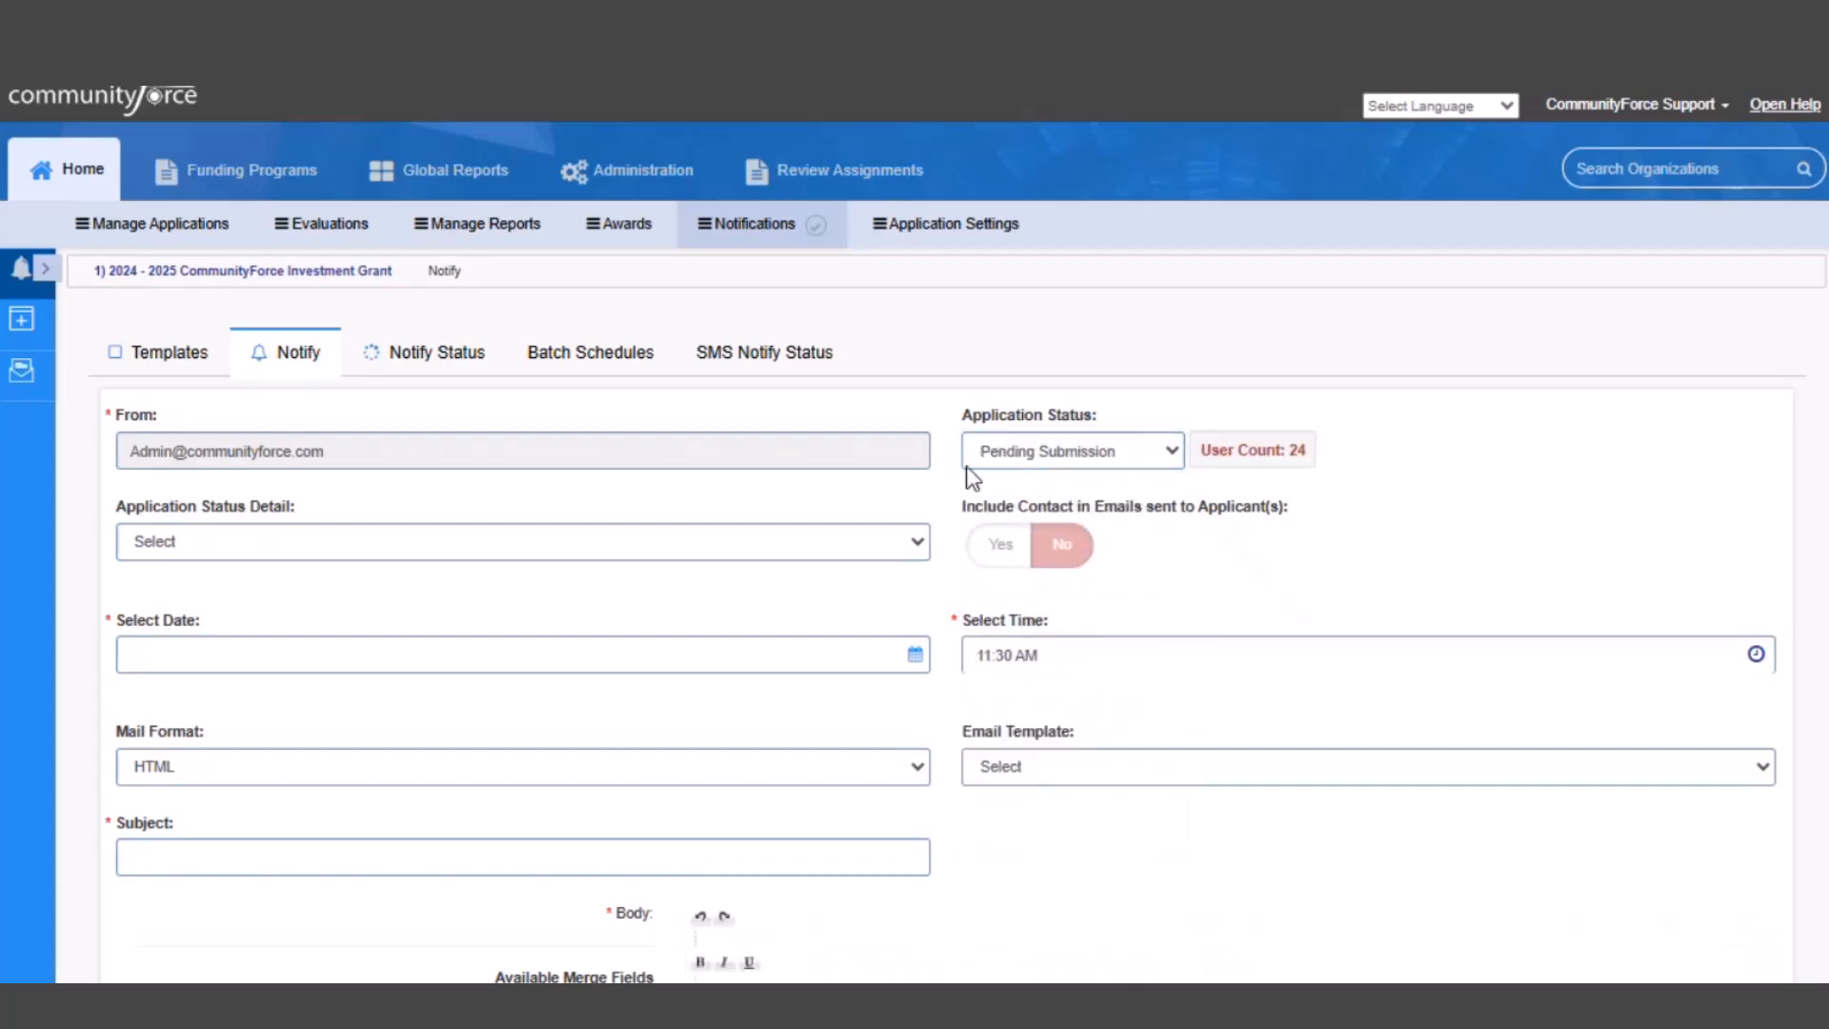
click(915, 655)
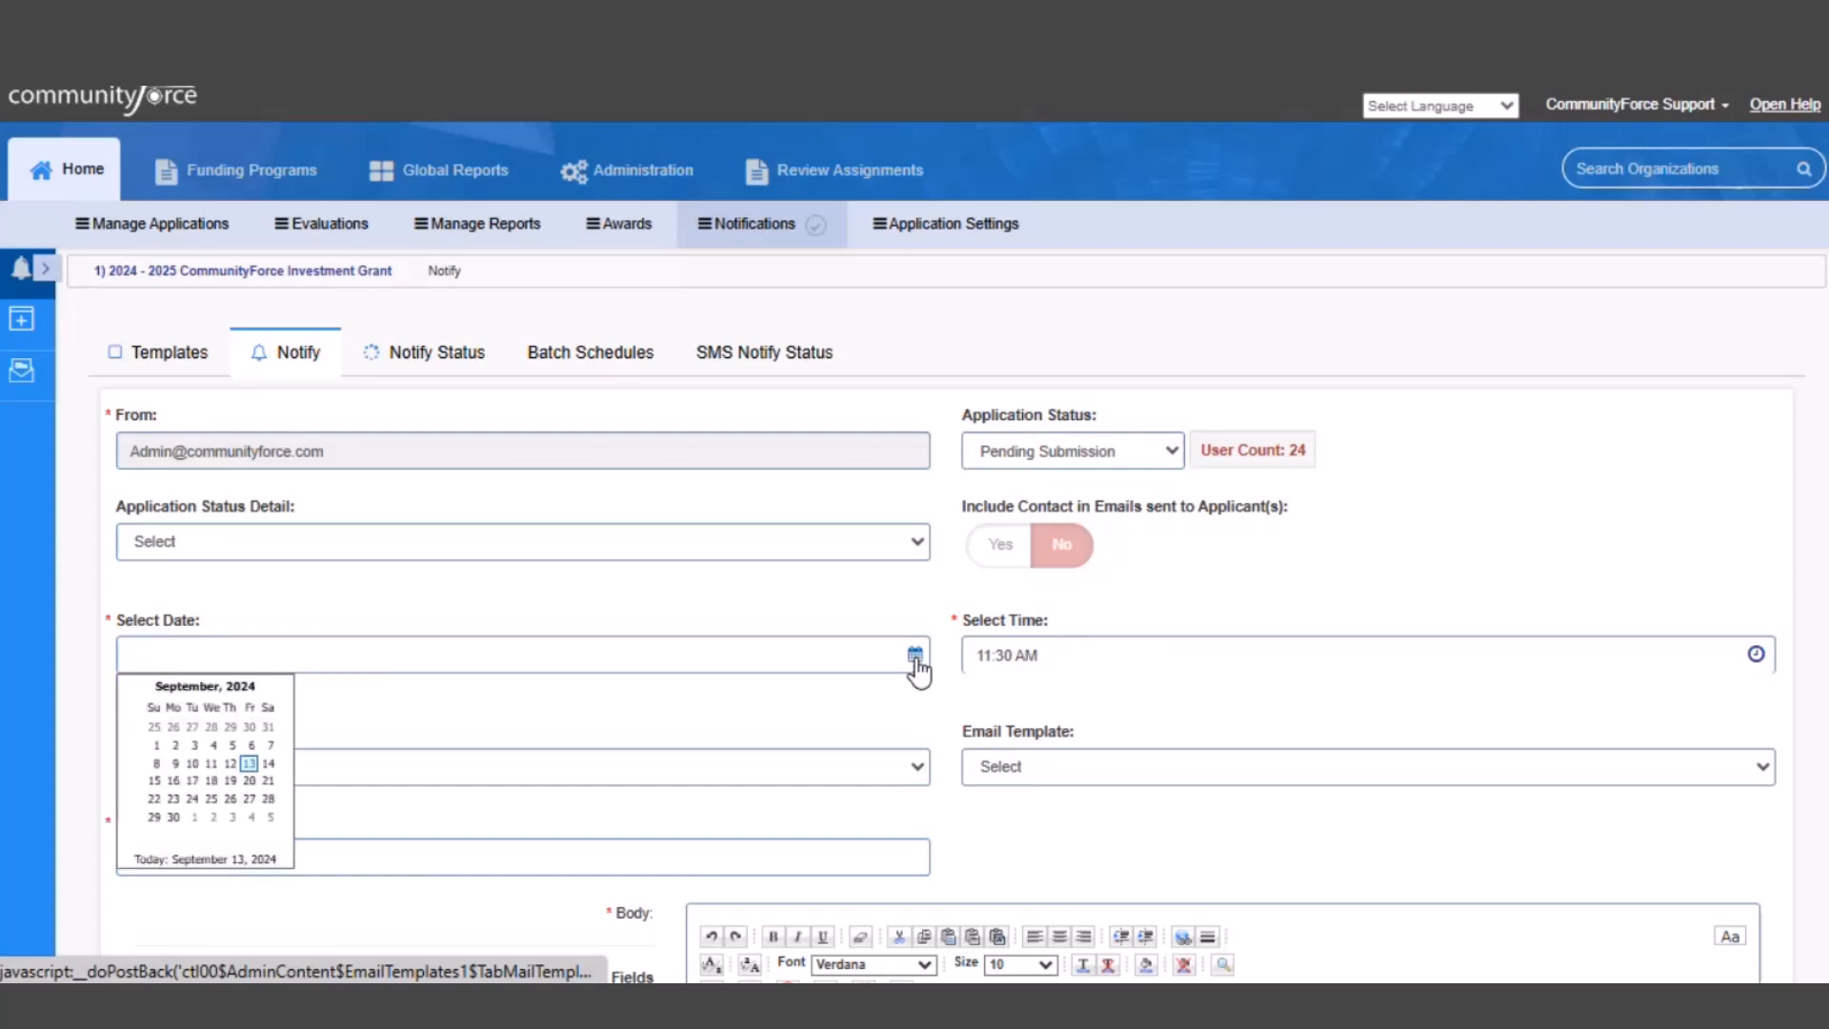
click(247, 764)
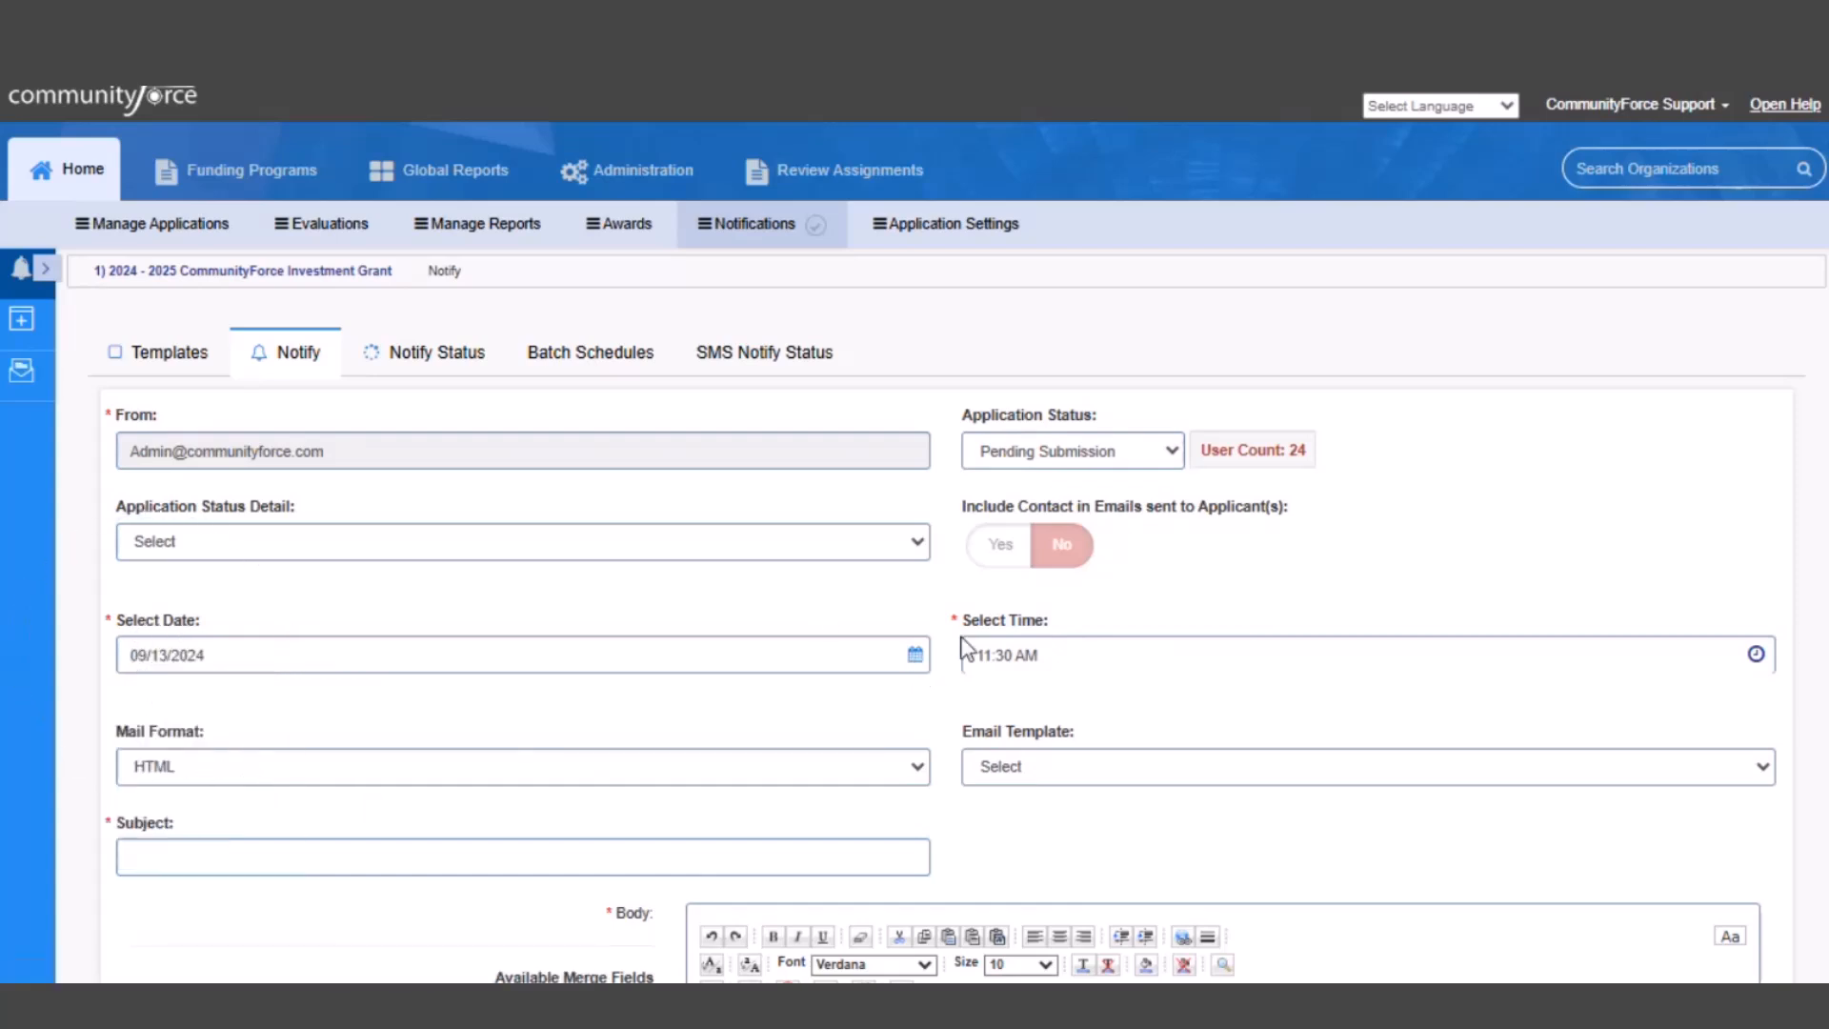
scroll(967, 650, down, 10)
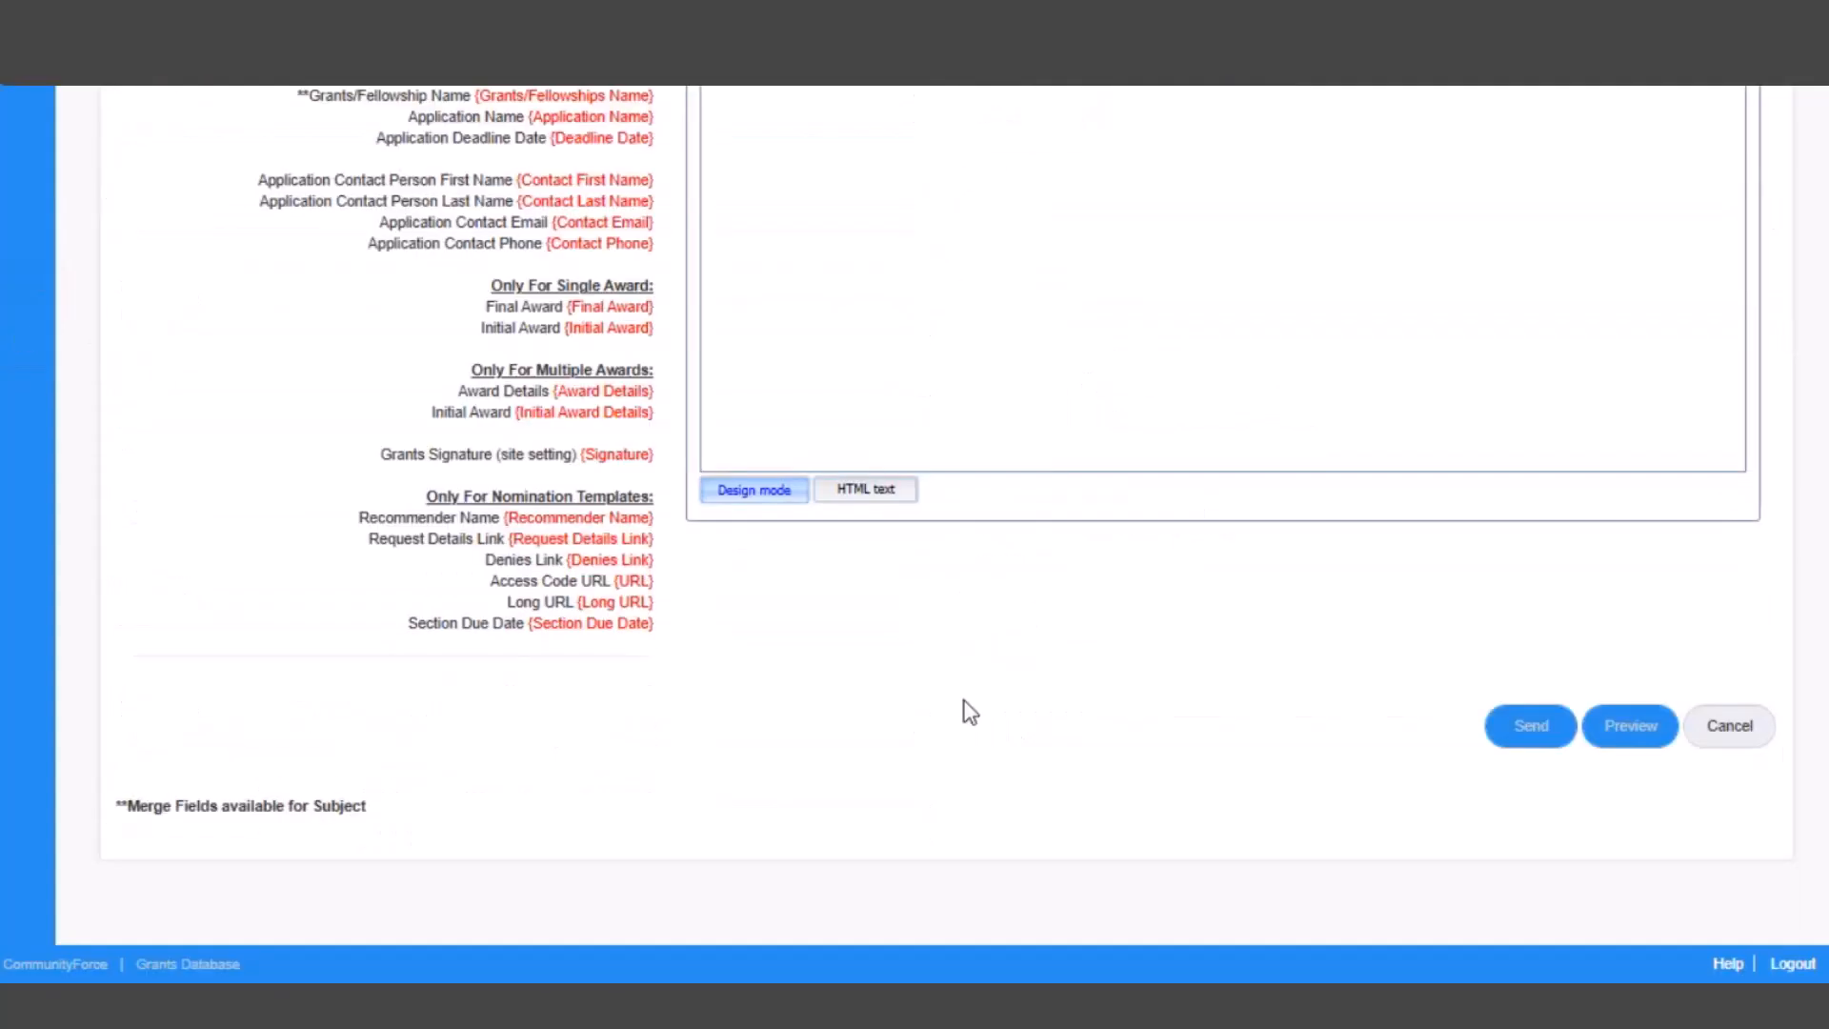
click(1717, 738)
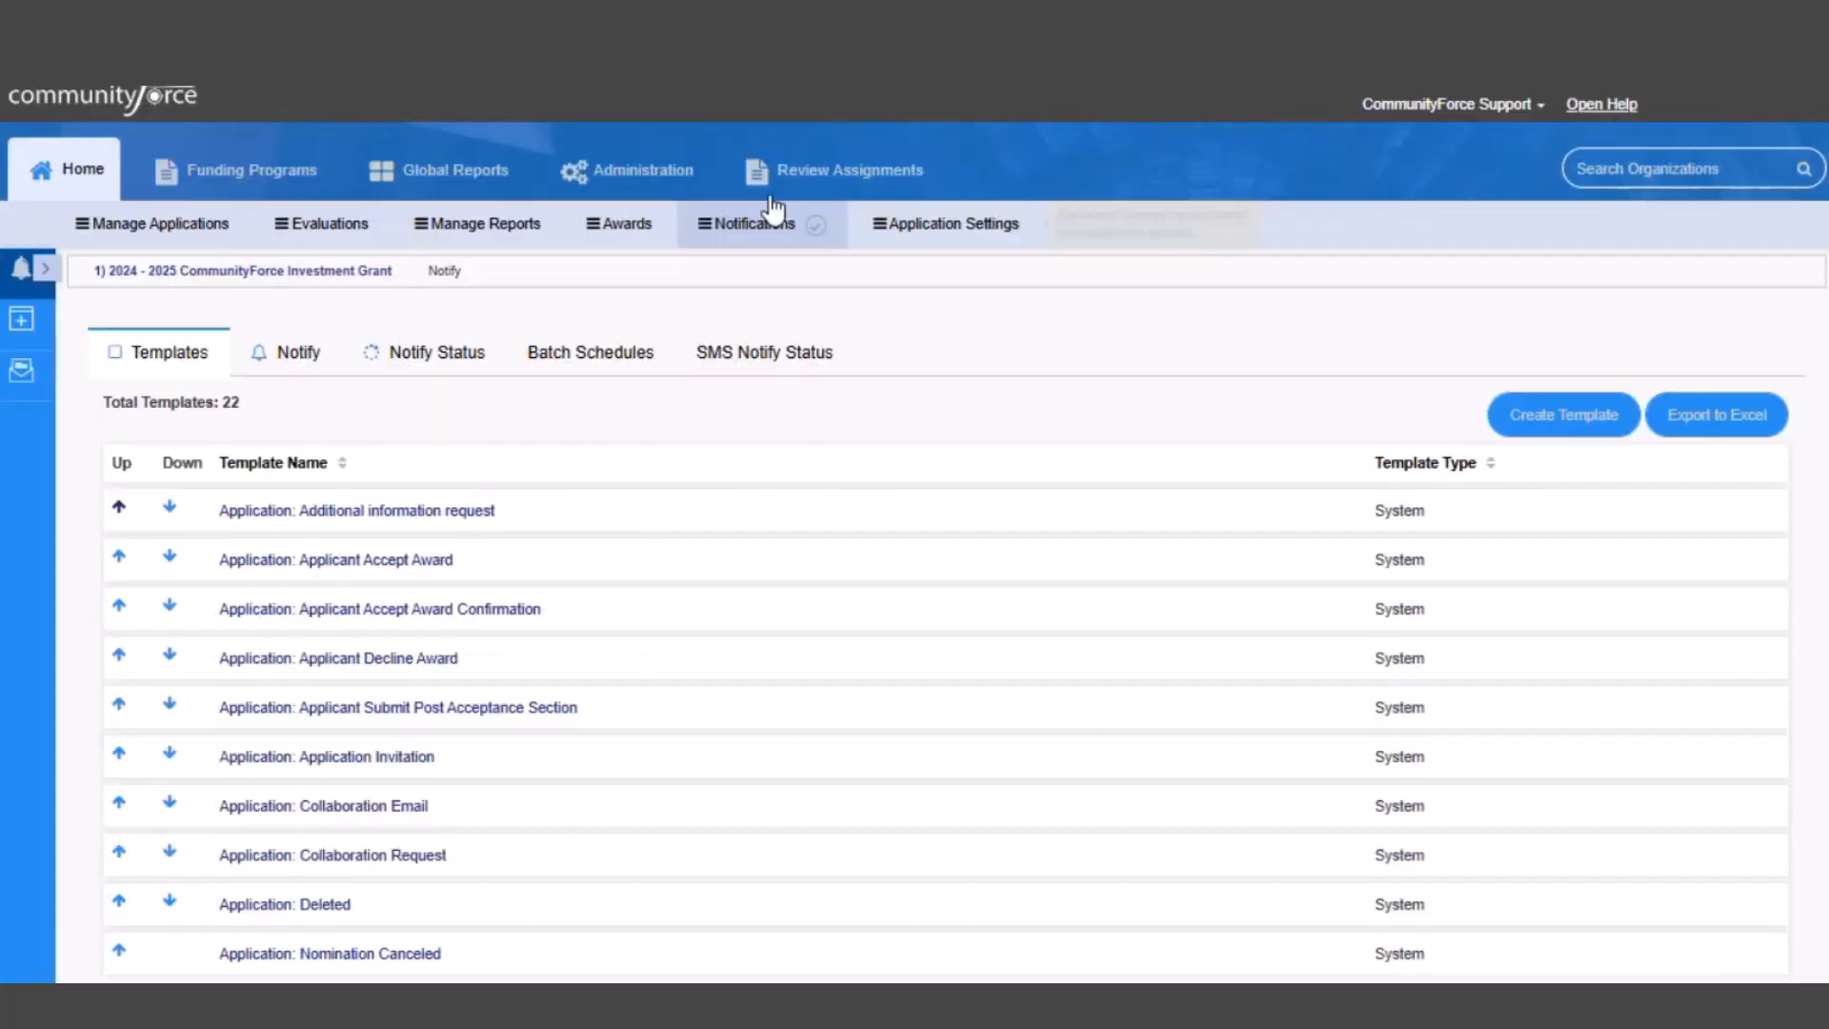
Open the StageOne Family Theatre applicant dashboard from the grant's applicant list, examine its section progress and return to the list
click(104, 228)
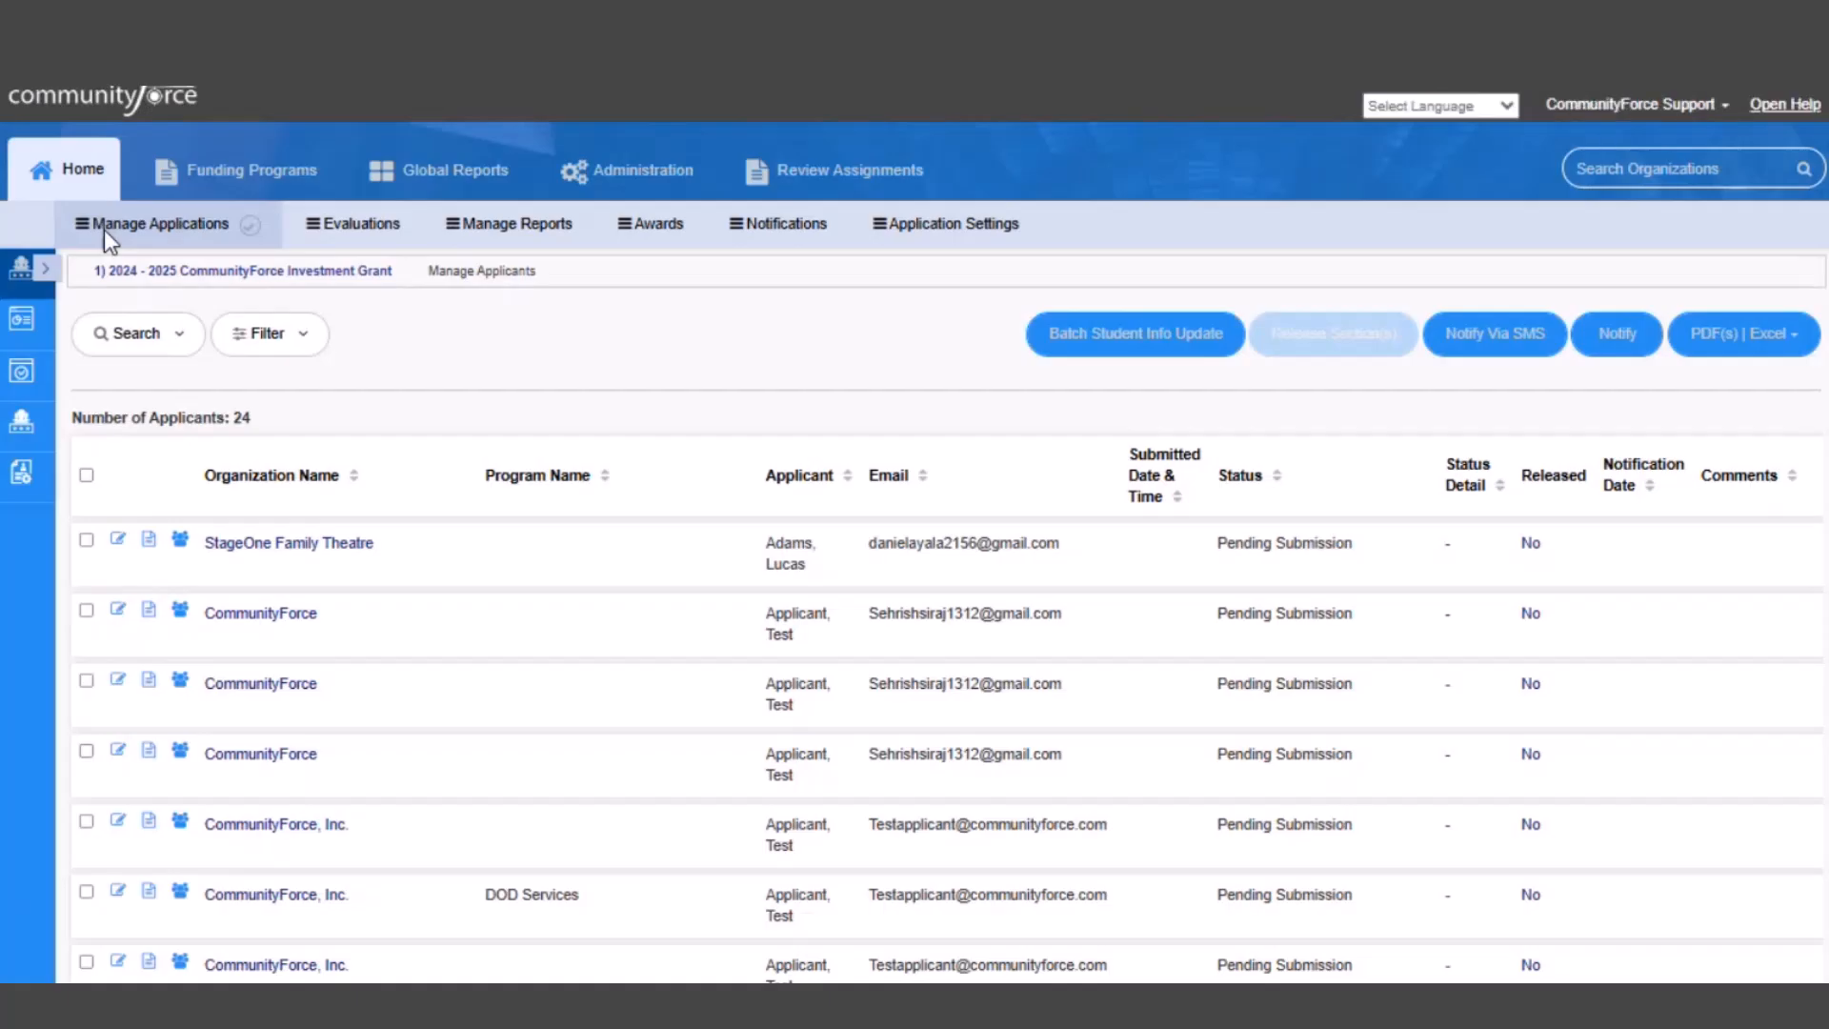
click(48, 278)
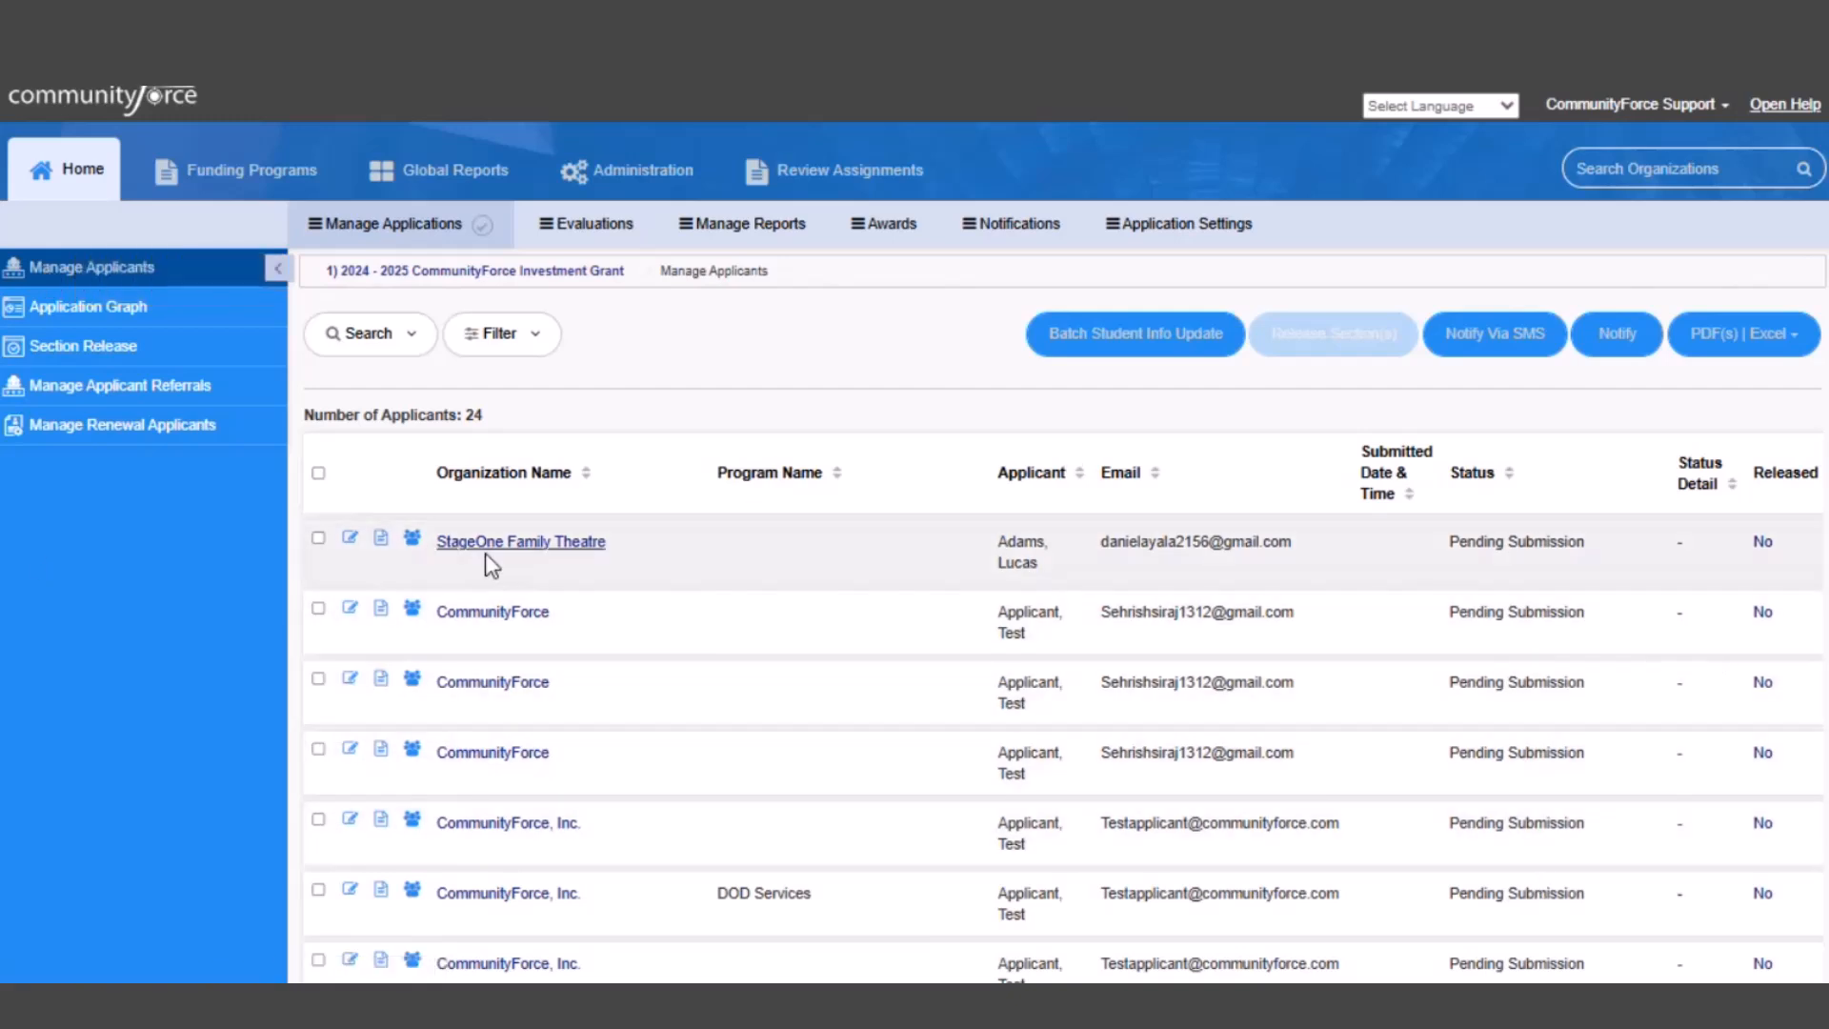
click(347, 540)
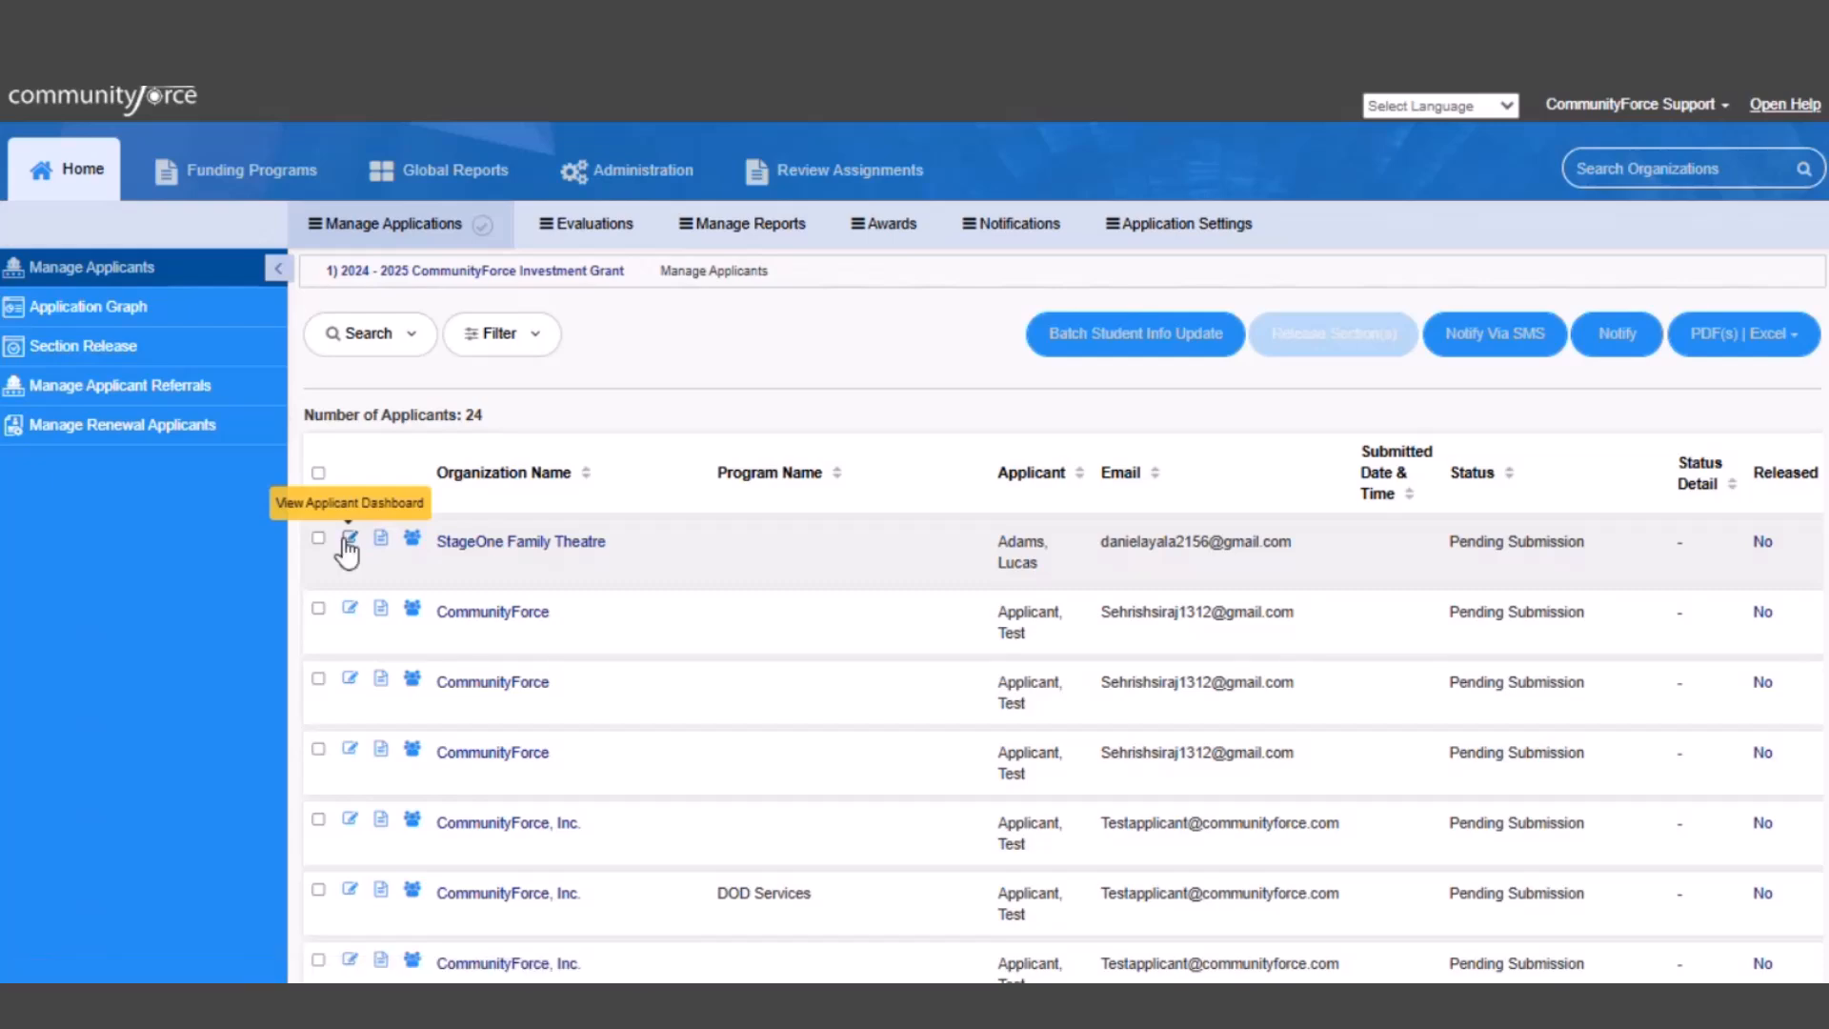
scroll(1111, 526, down, 3)
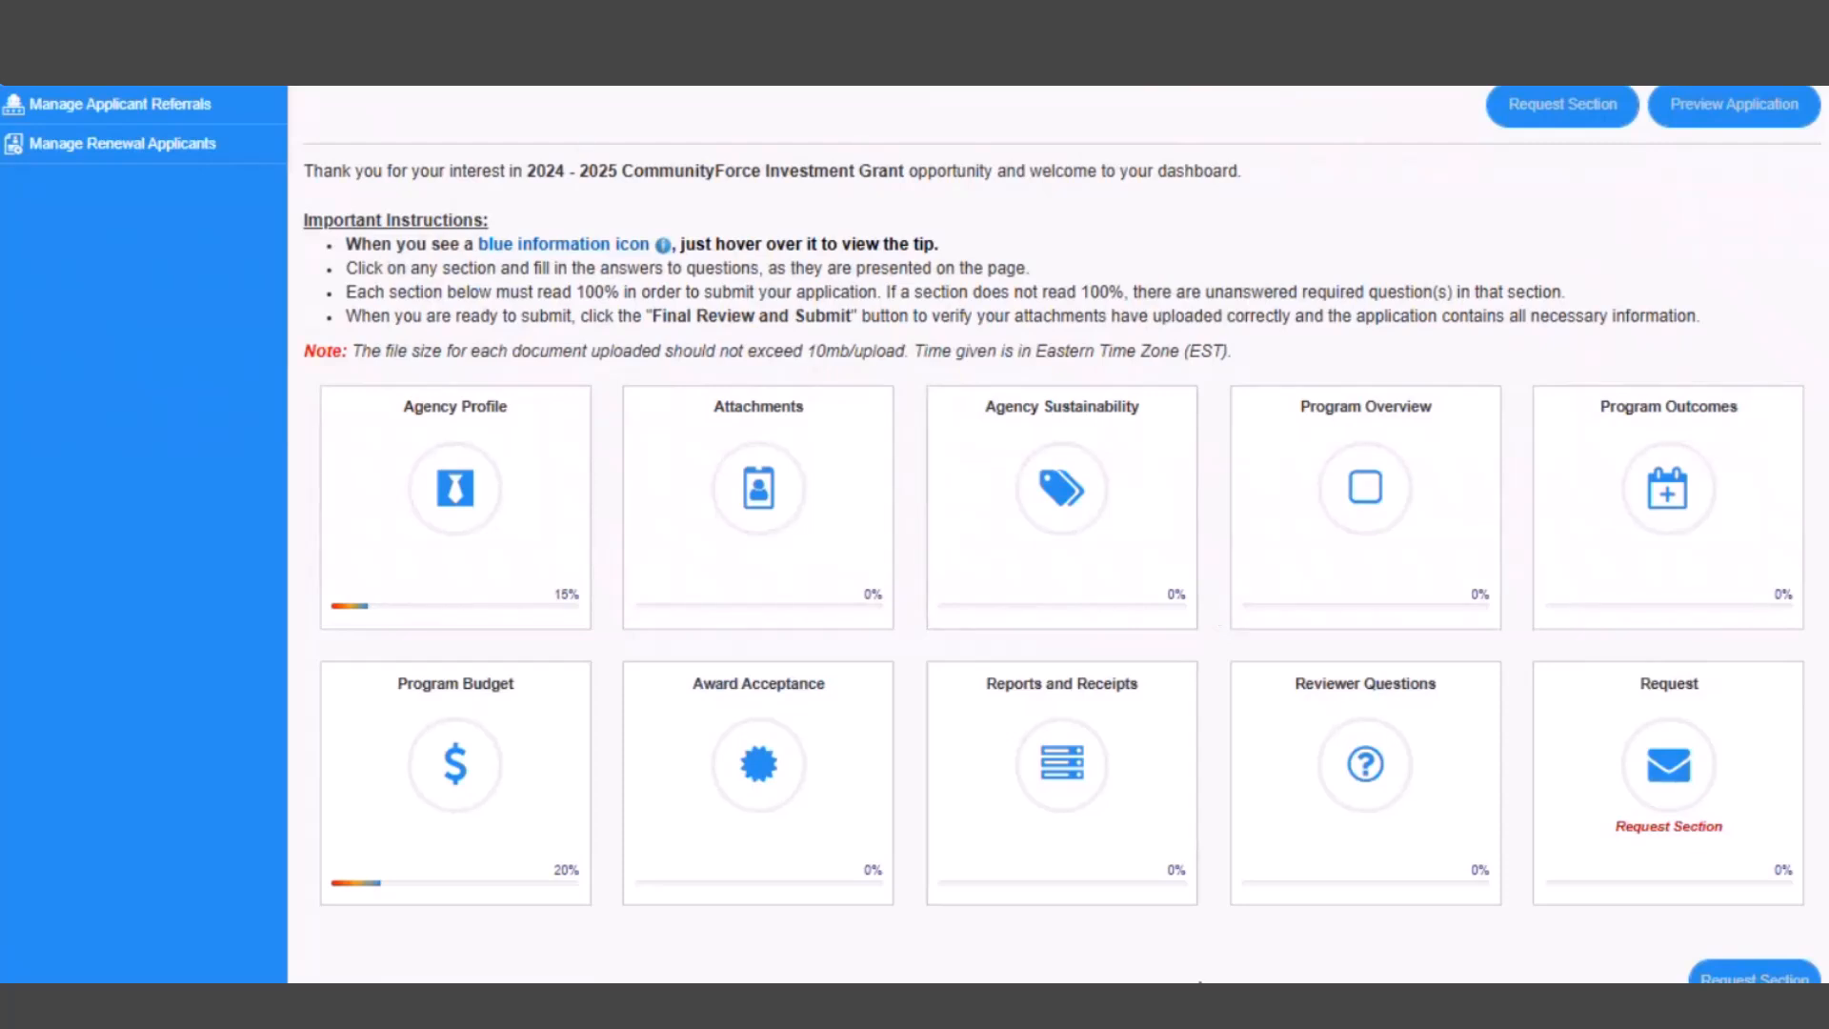
scroll(1105, 748, up, 3)
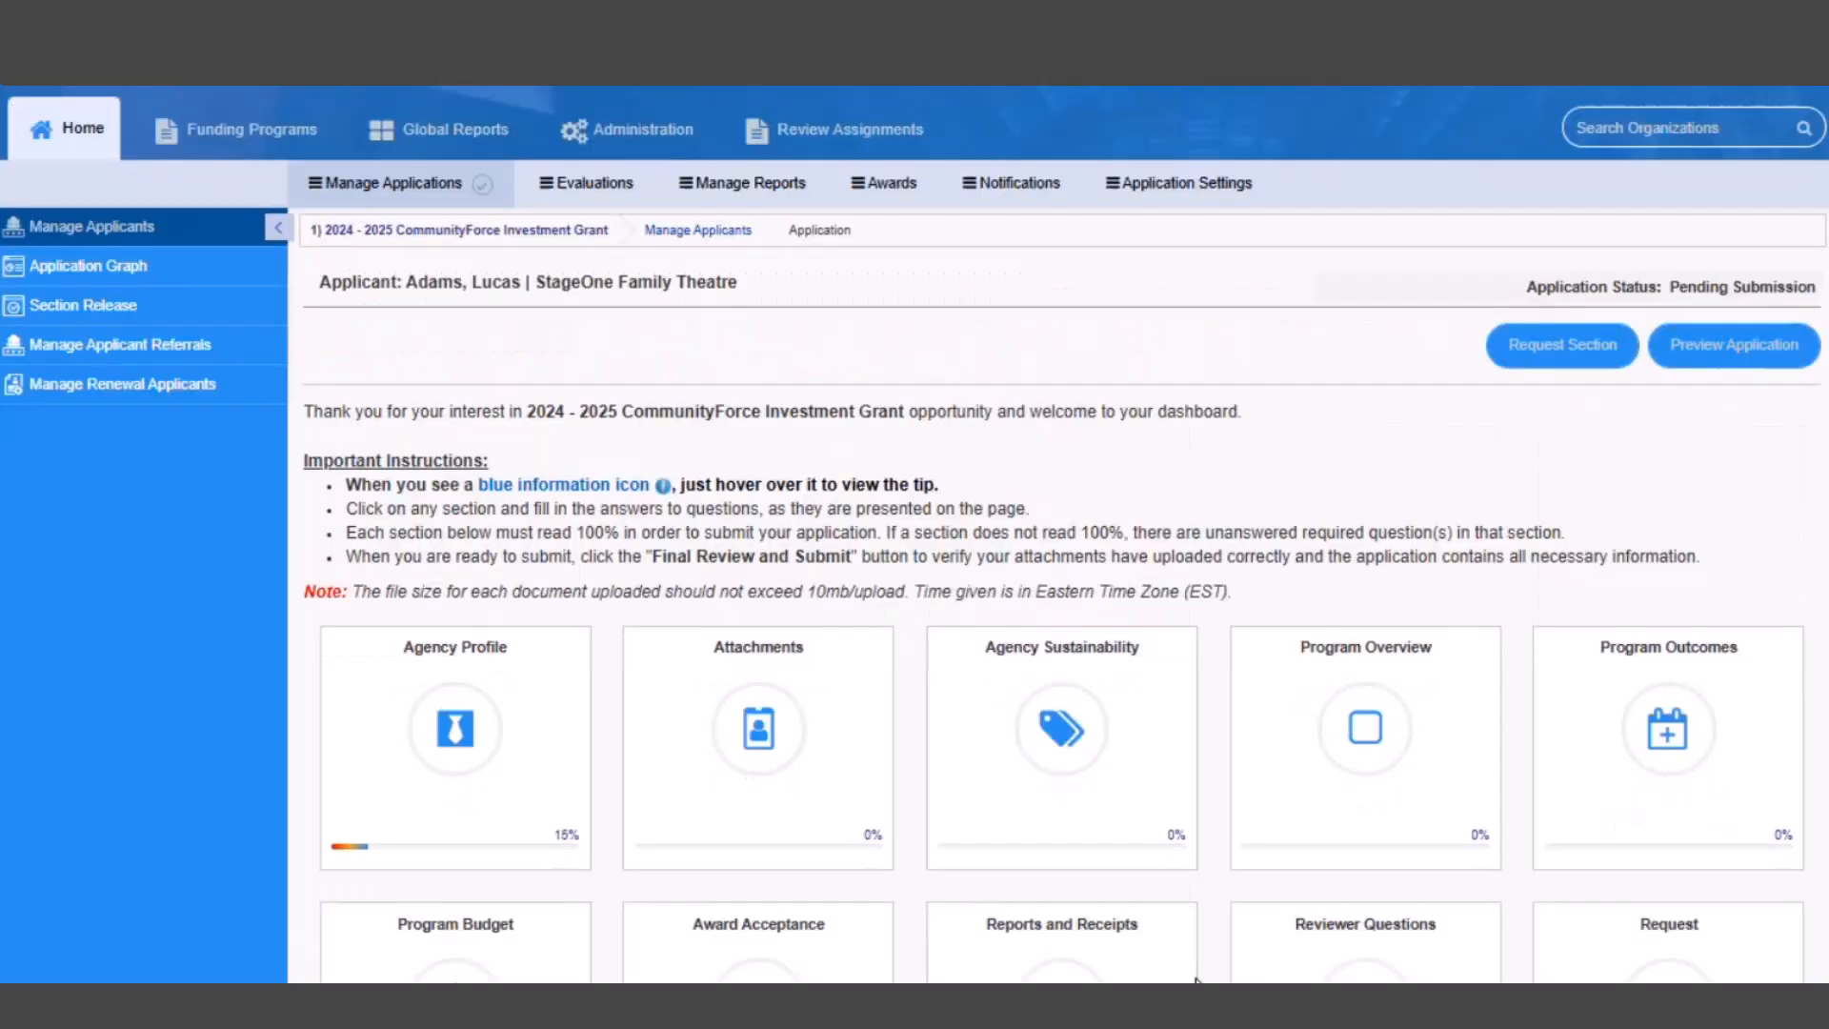
click(419, 229)
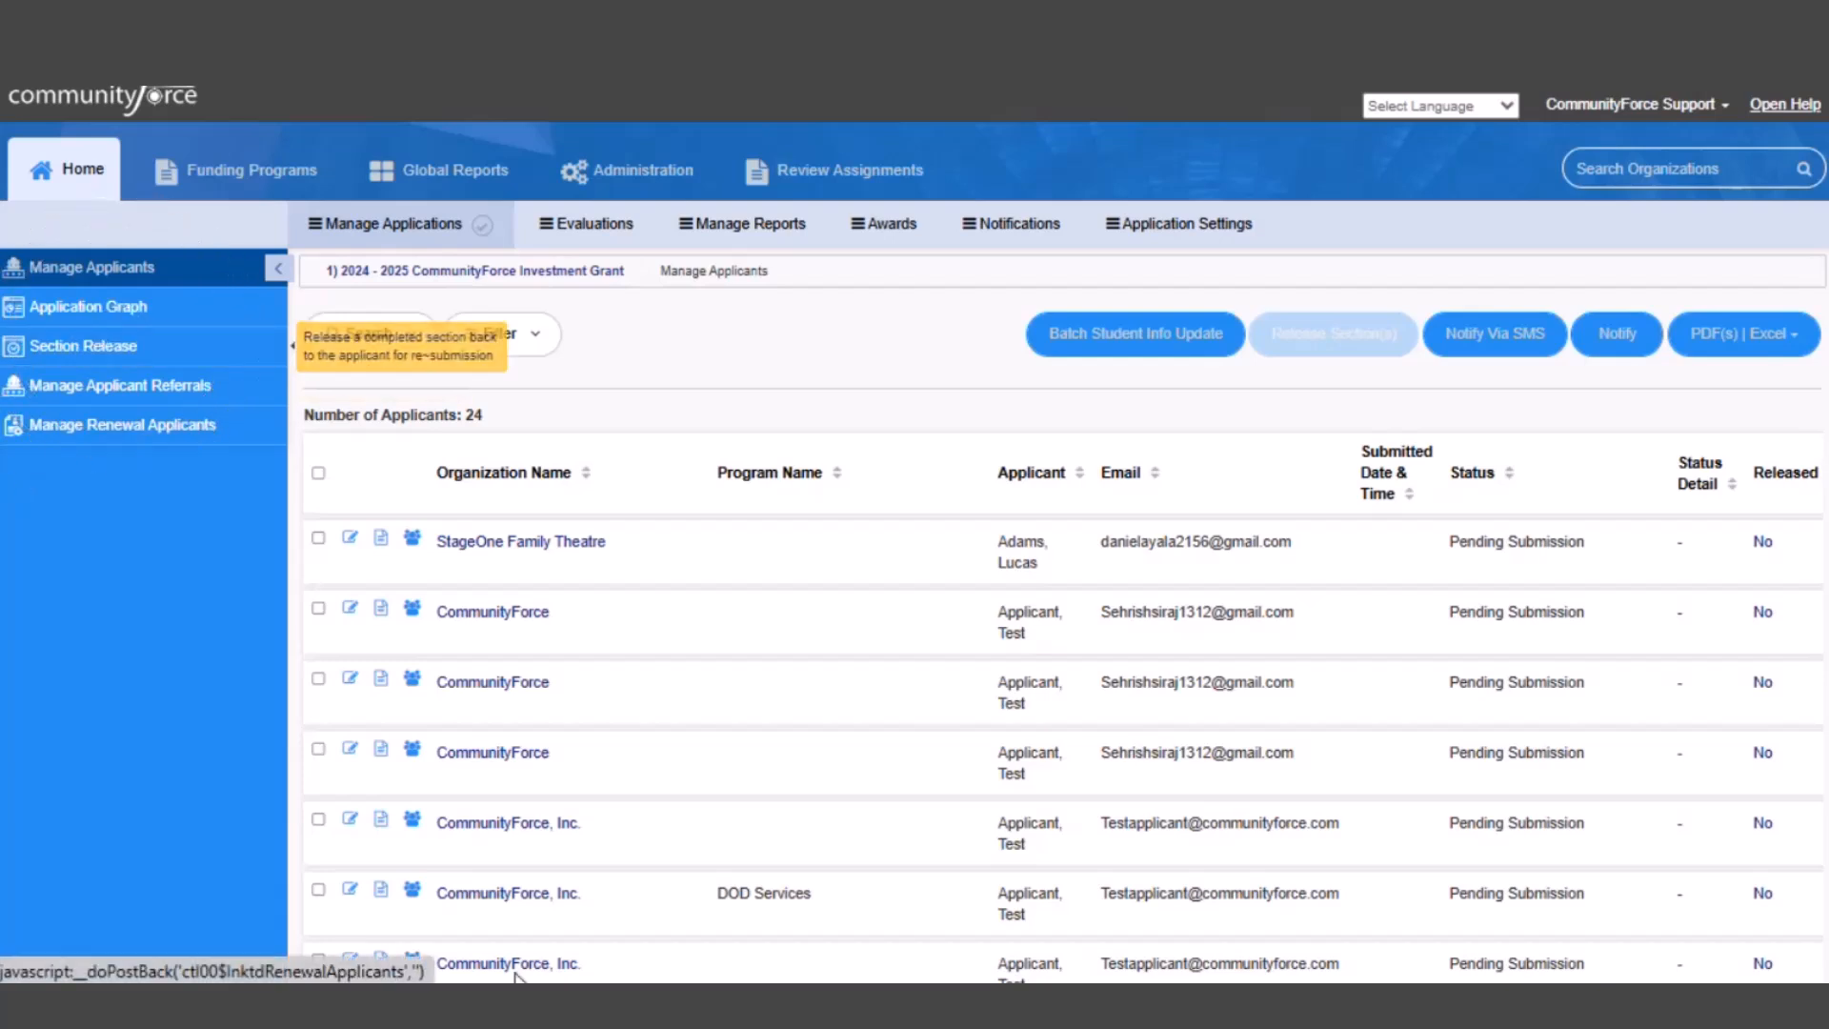
Open the section release form for StageOne Family Theatre, choose Attachments for re-submission and check its deadline calendar and the email options
click(1761, 543)
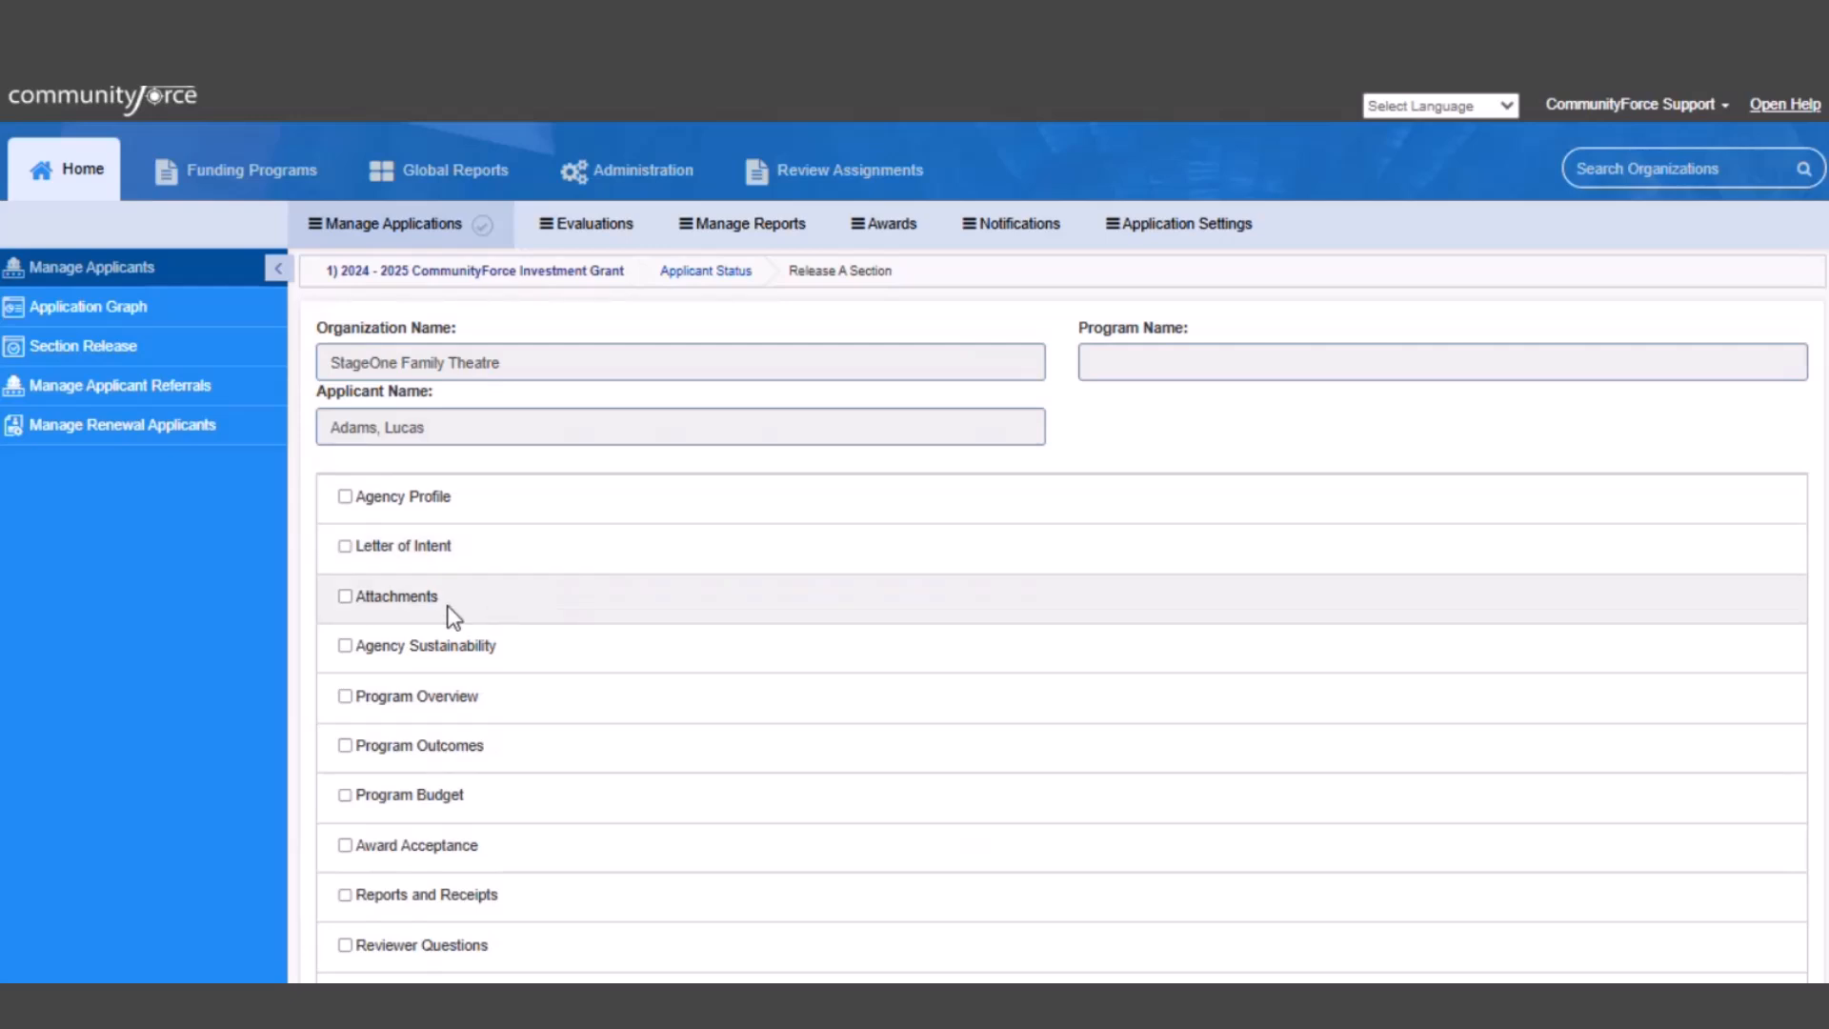
click(345, 598)
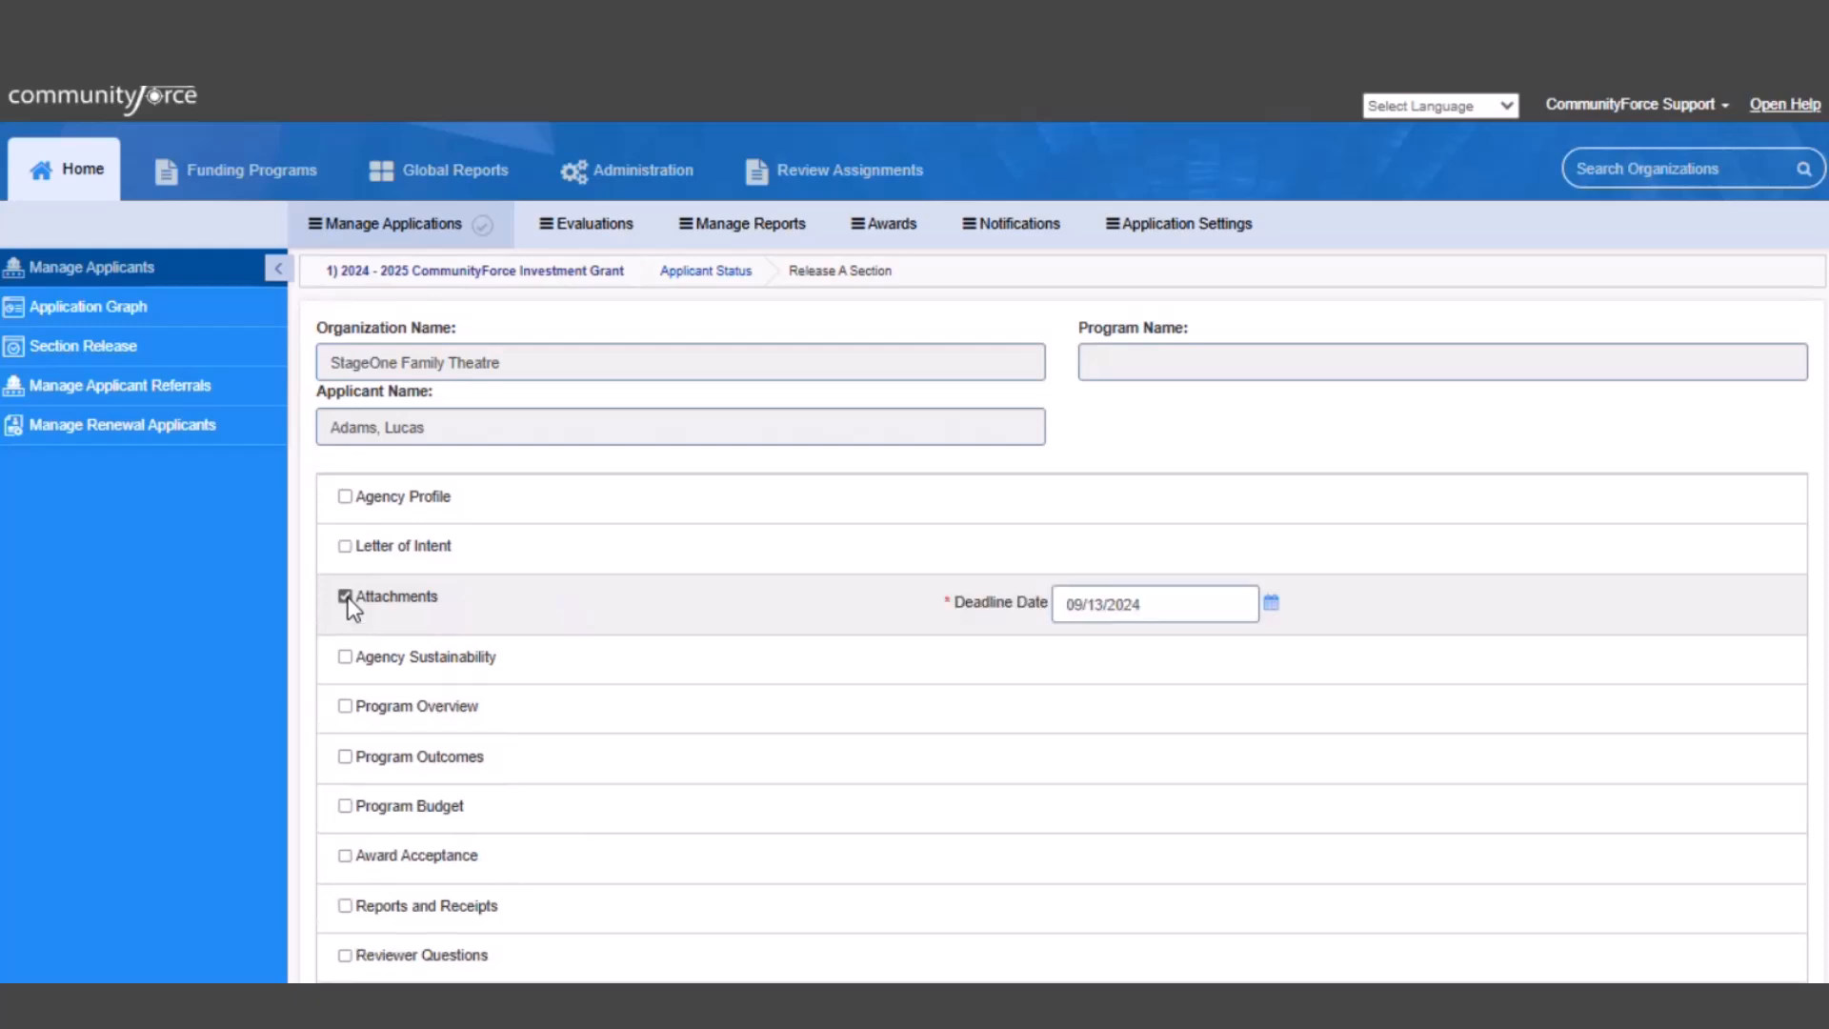
click(1273, 606)
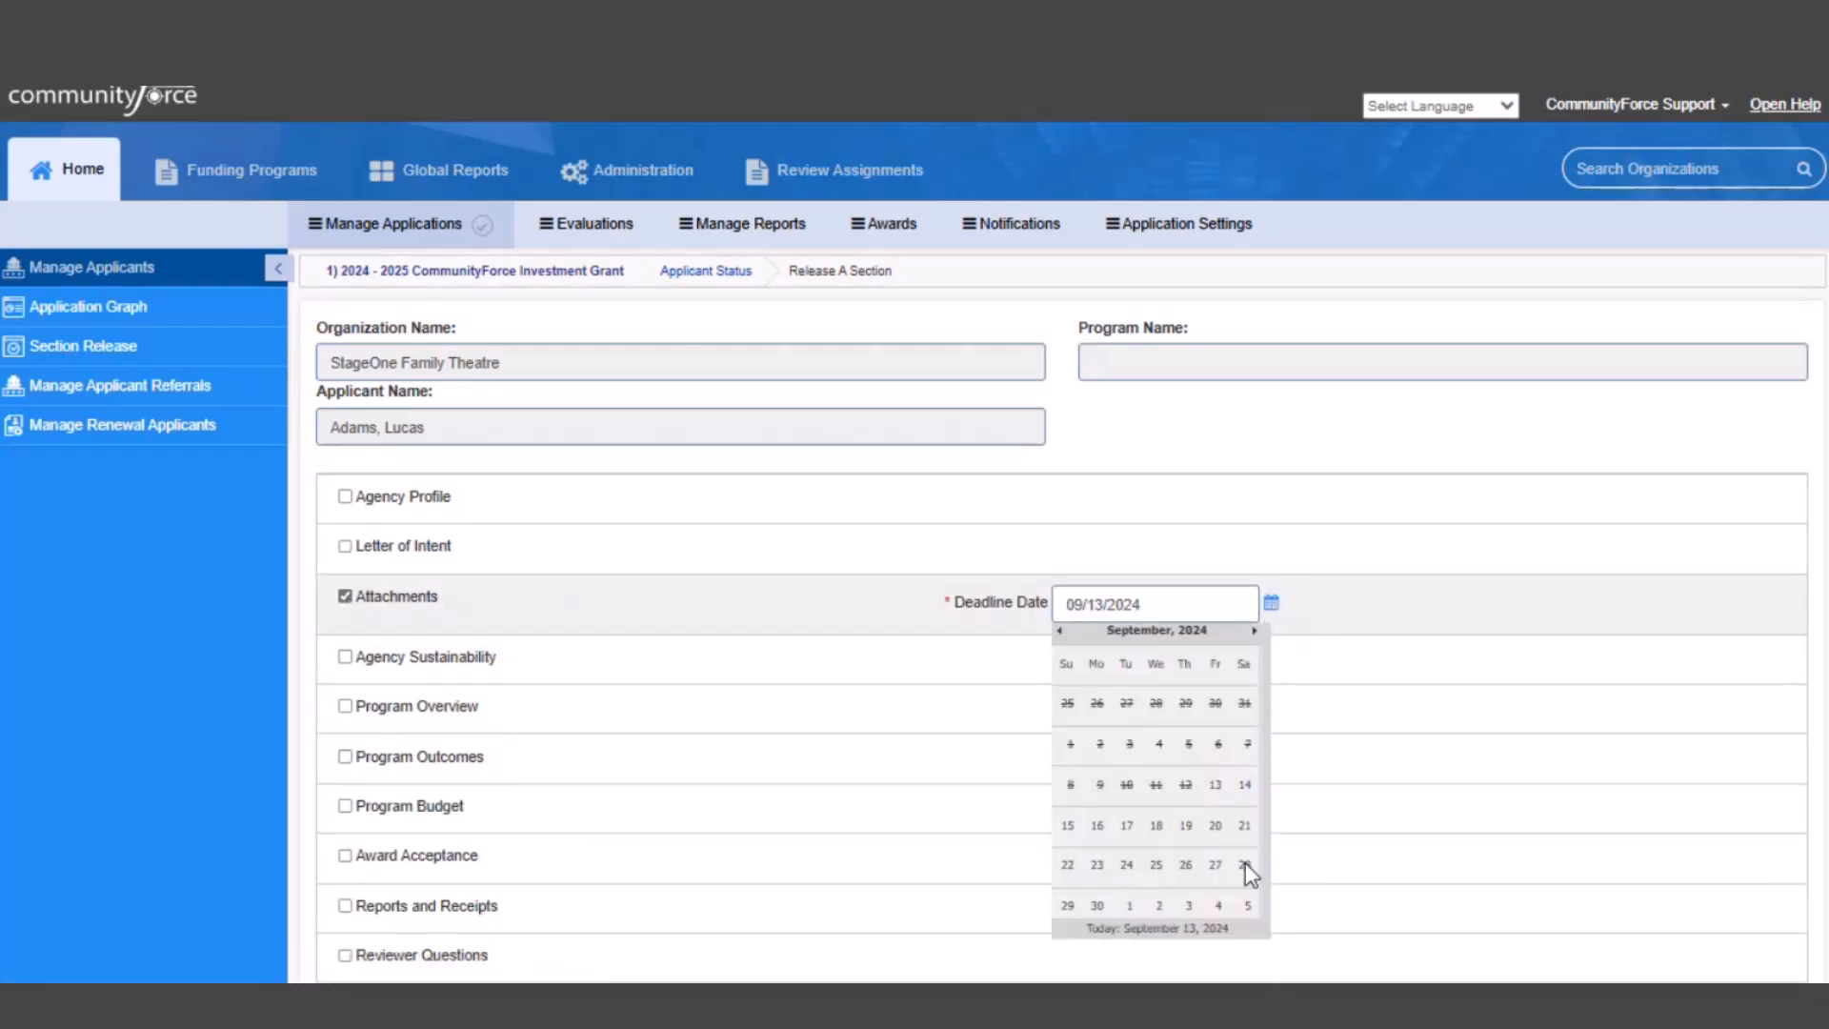
scroll(1362, 805, down, 3)
scroll(1368, 812, down, 2)
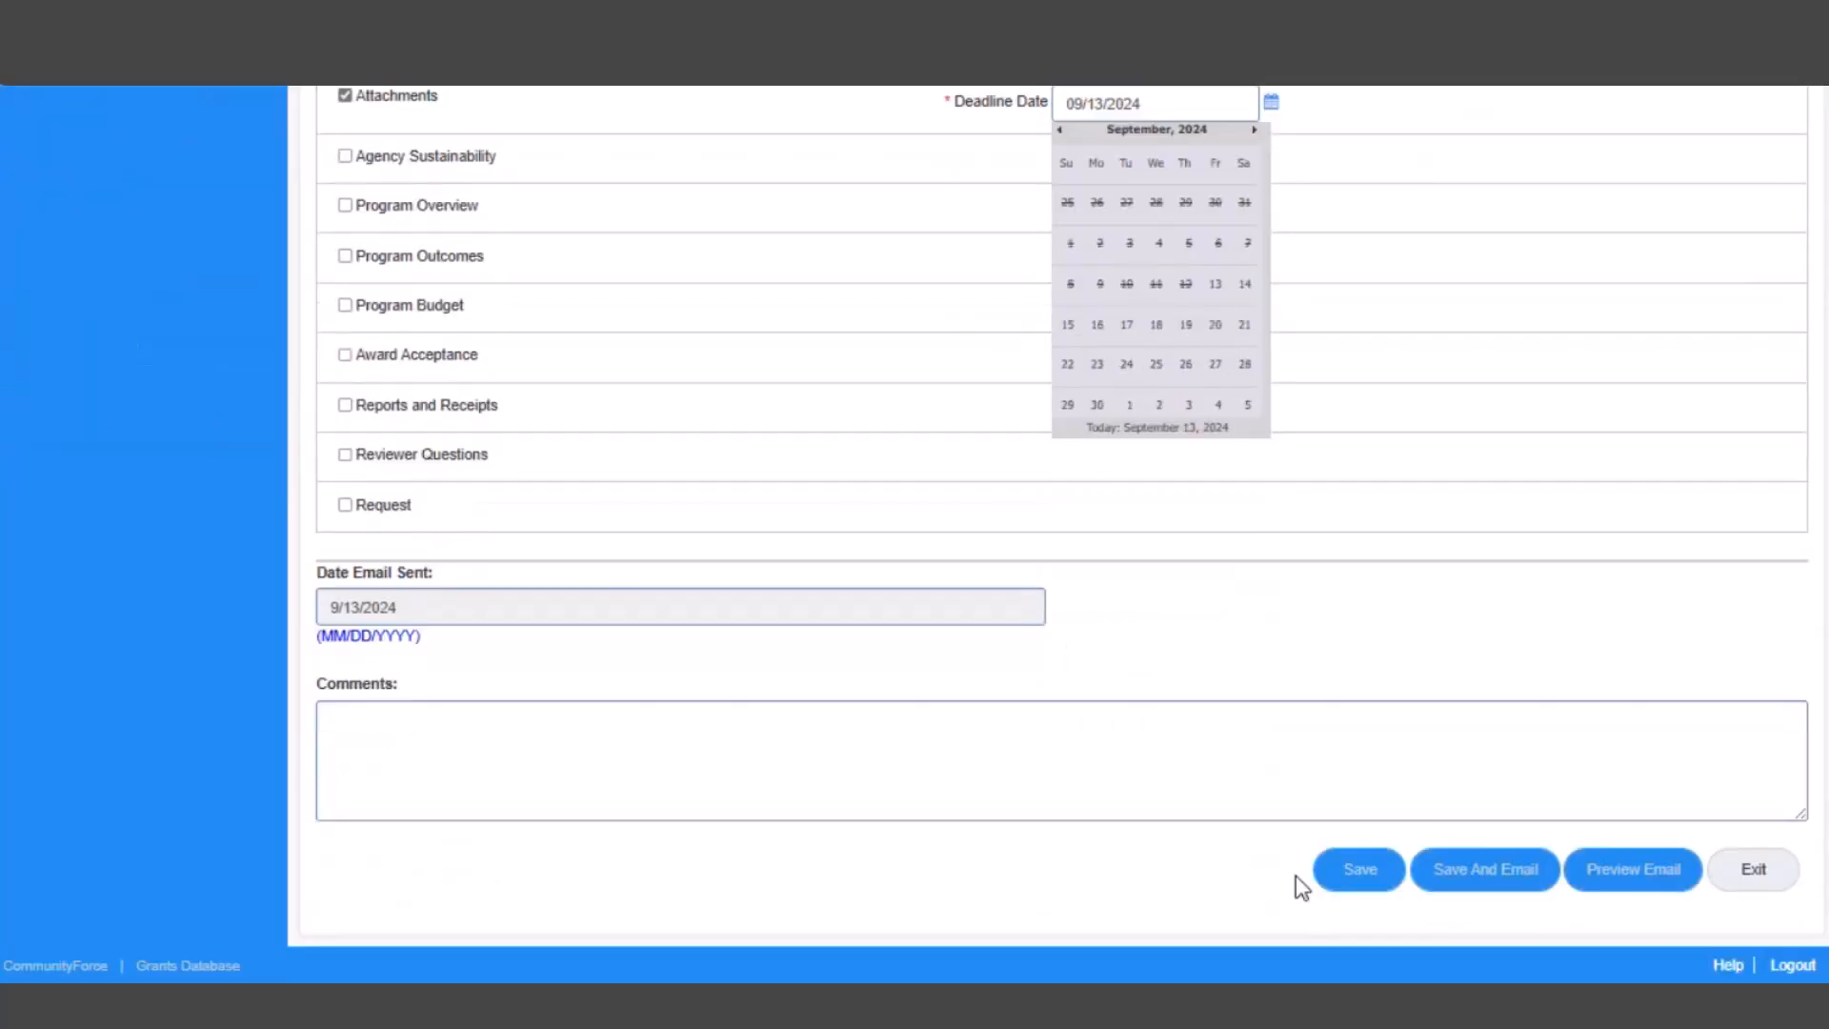
Preview the section release email, check its Attachments re-submit deadline line and close the preview
click(432, 736)
click(1646, 896)
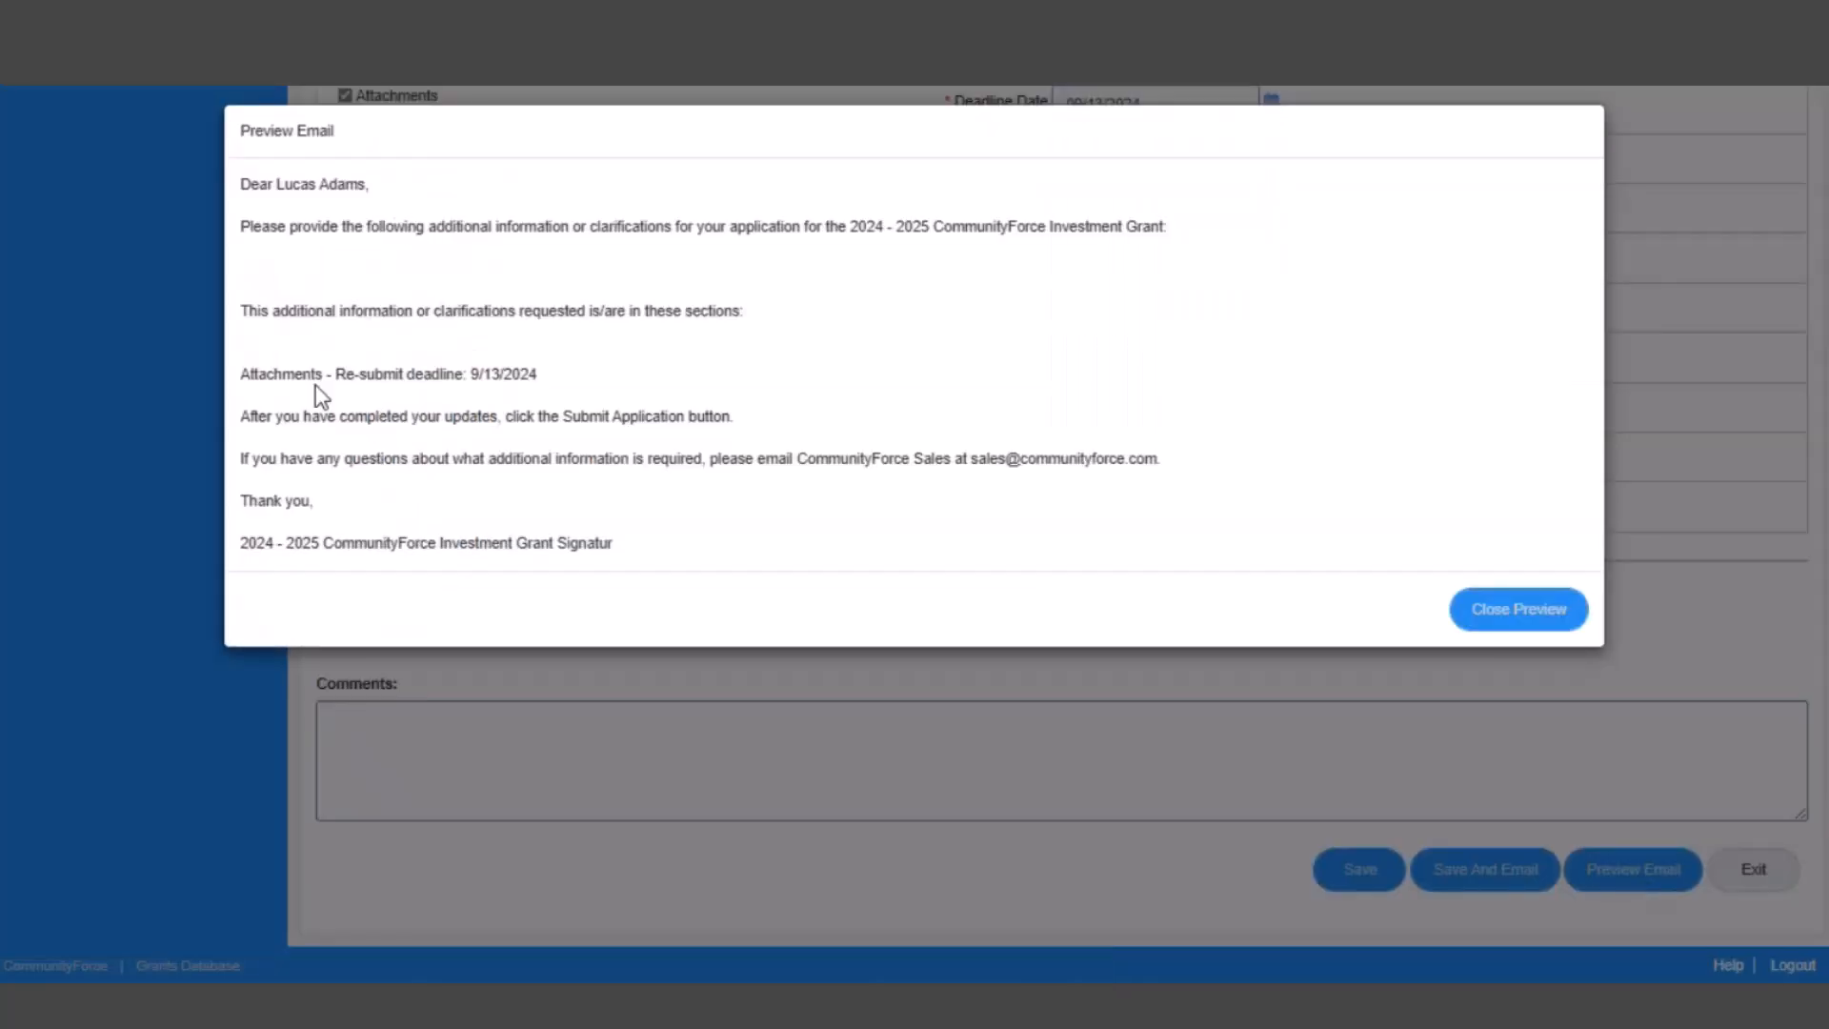
drag(237, 375, 601, 394)
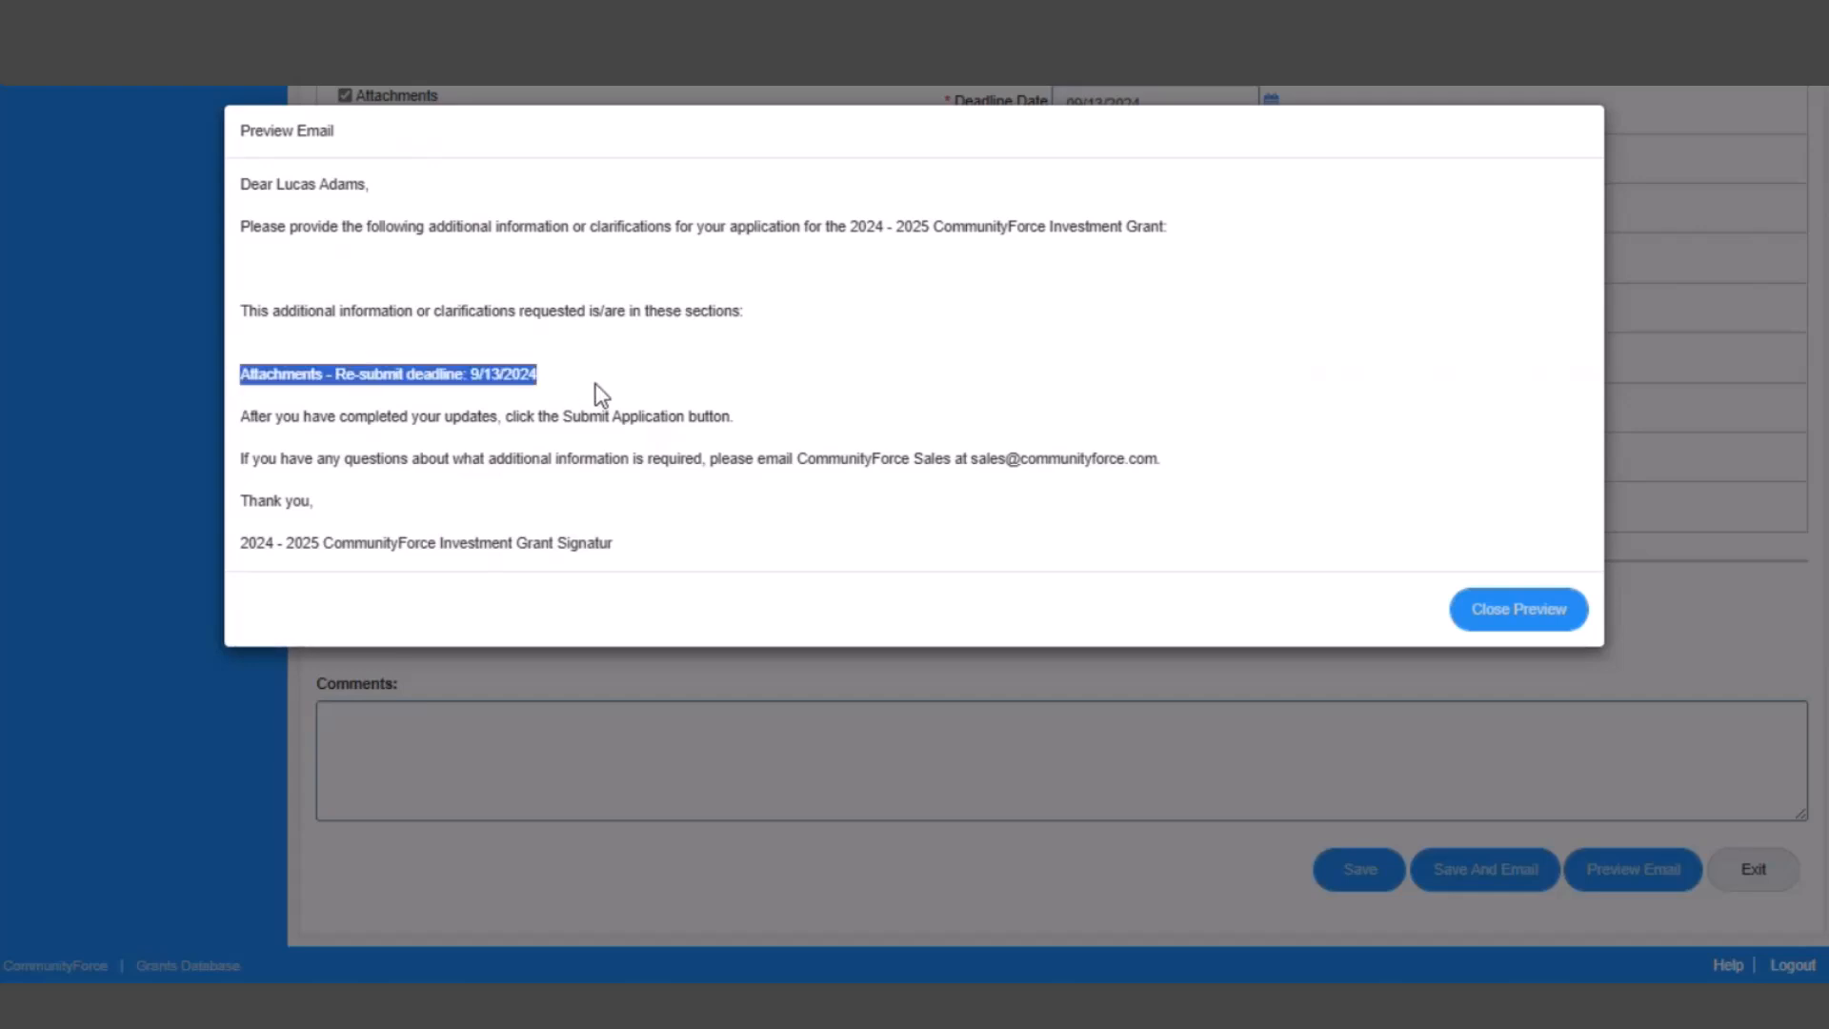
click(1463, 625)
scroll(775, 600, up, 5)
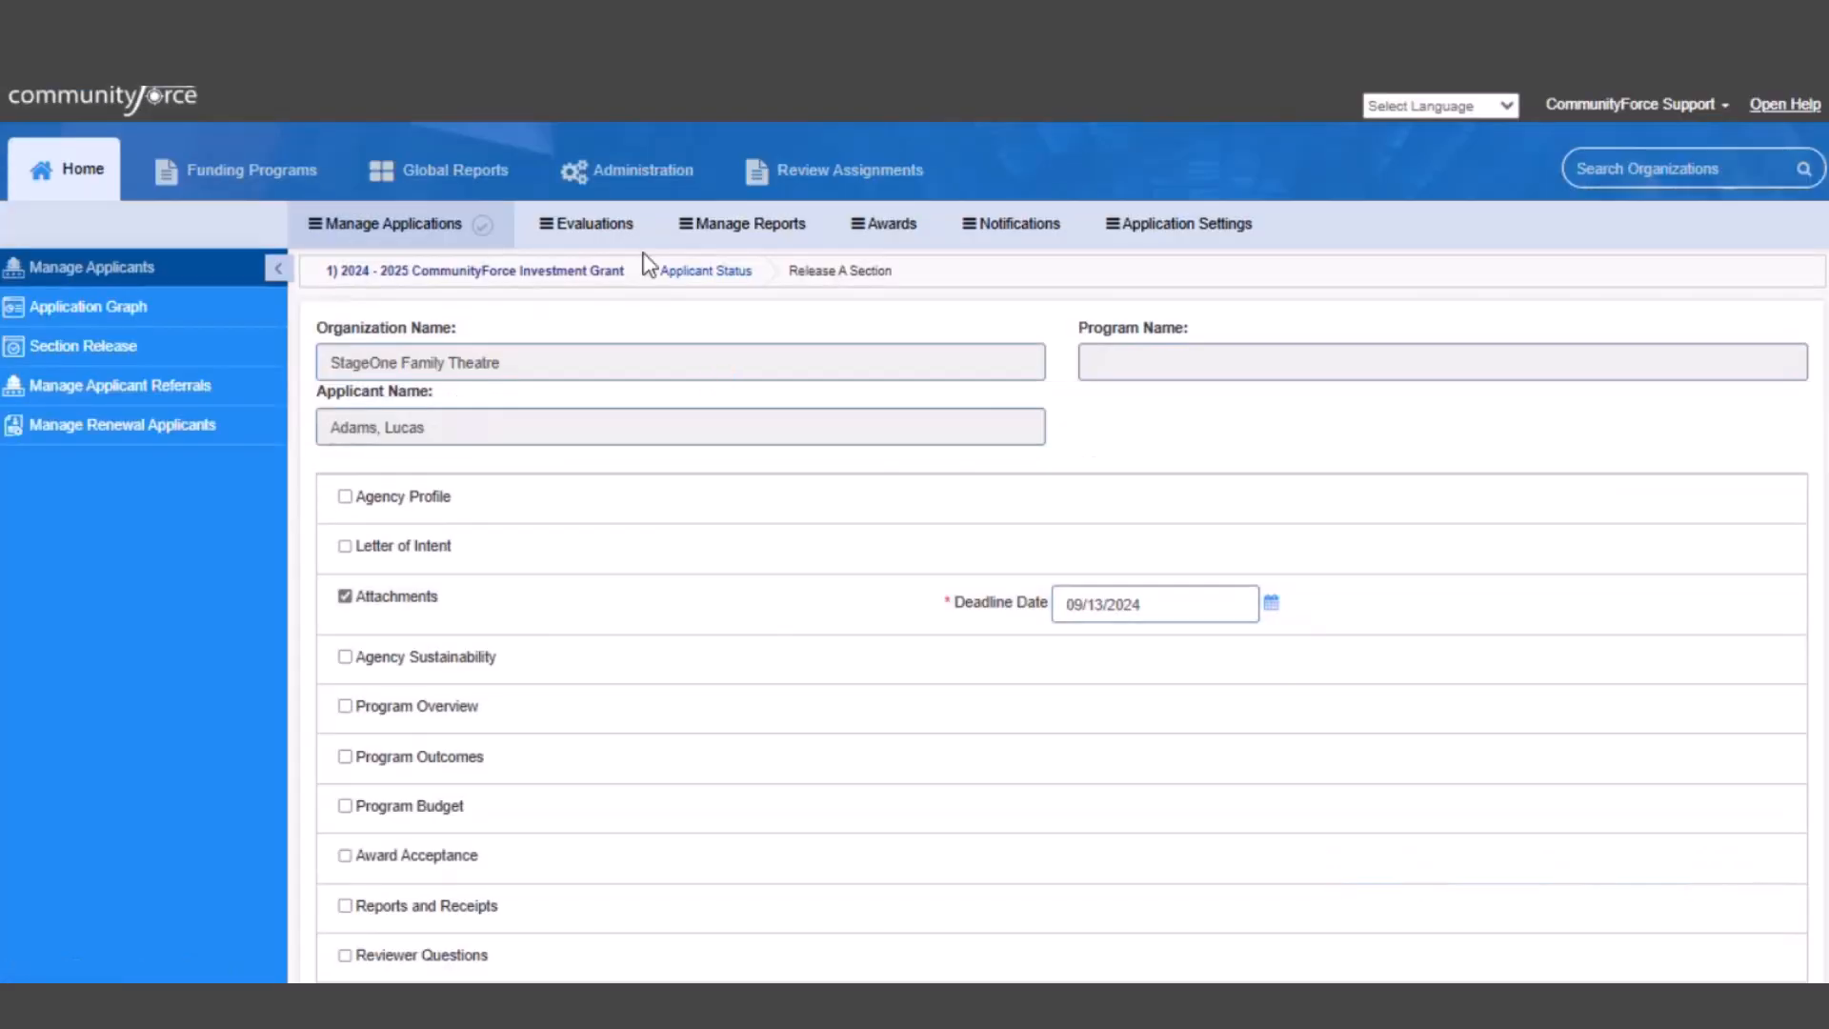
Open the grant's evaluation committees and view the assigned members of the Municipality A committee
click(586, 233)
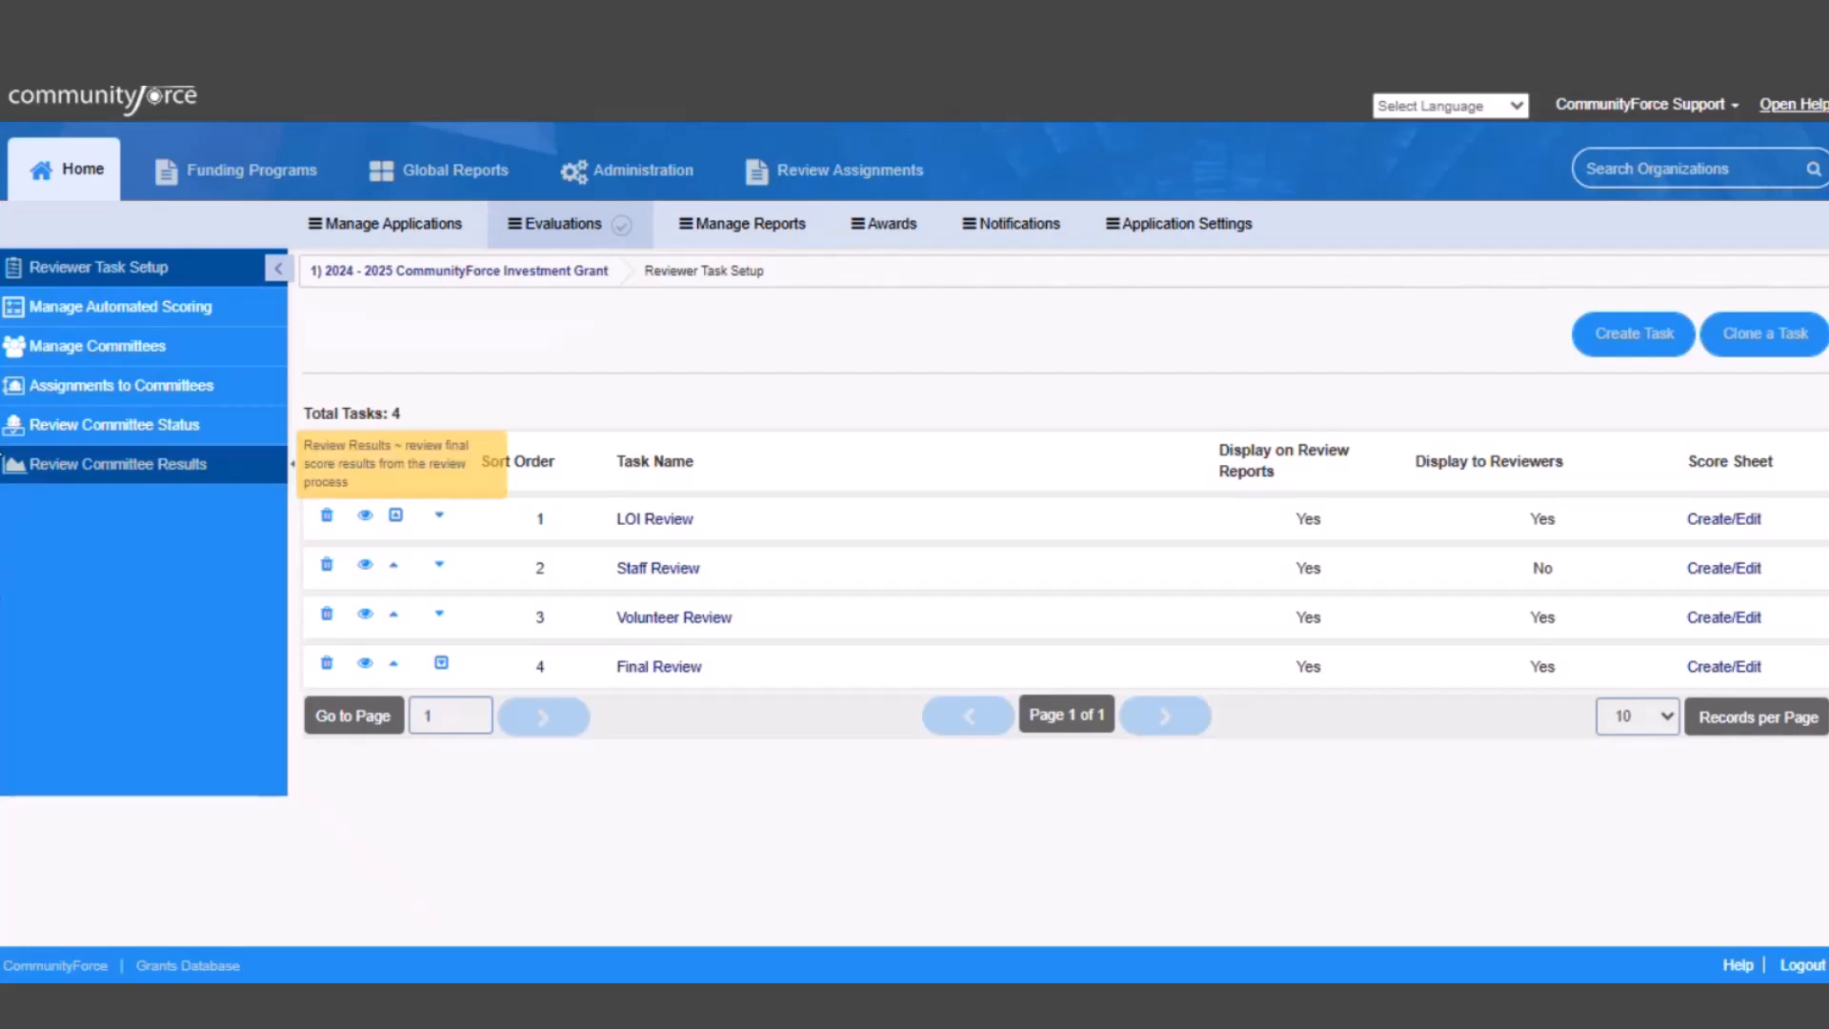
click(143, 348)
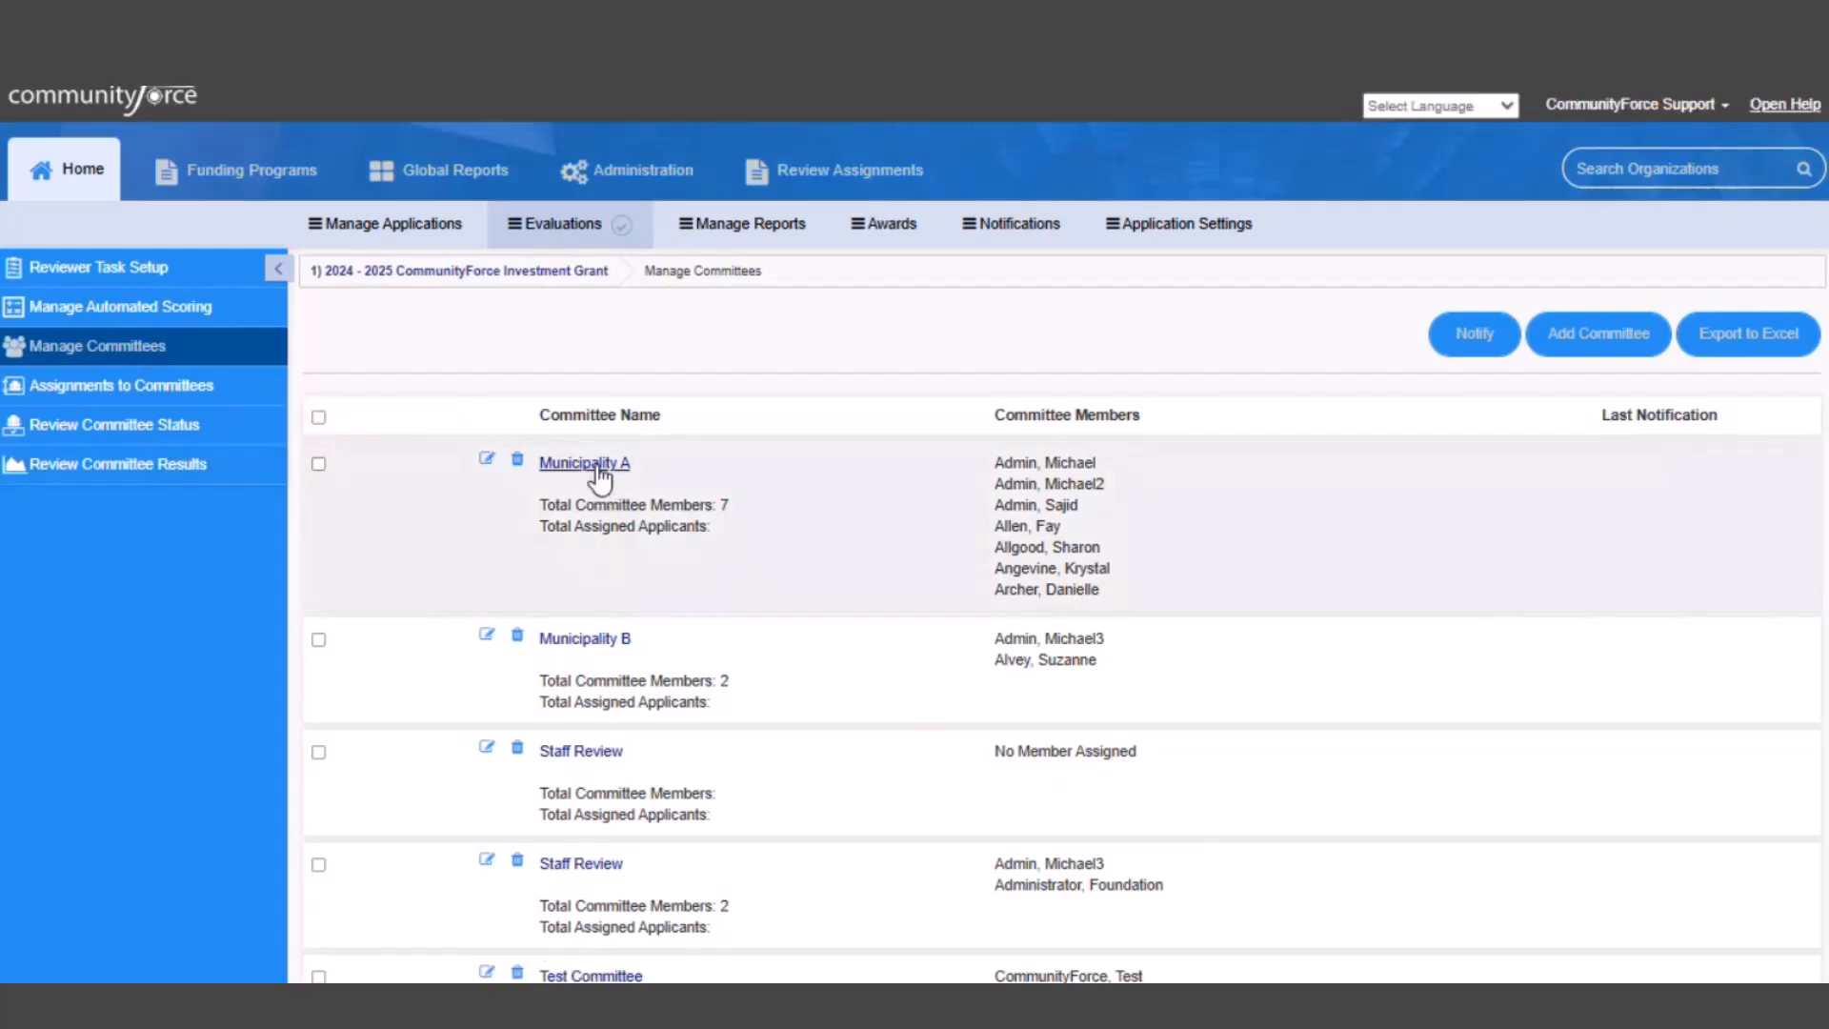
click(598, 465)
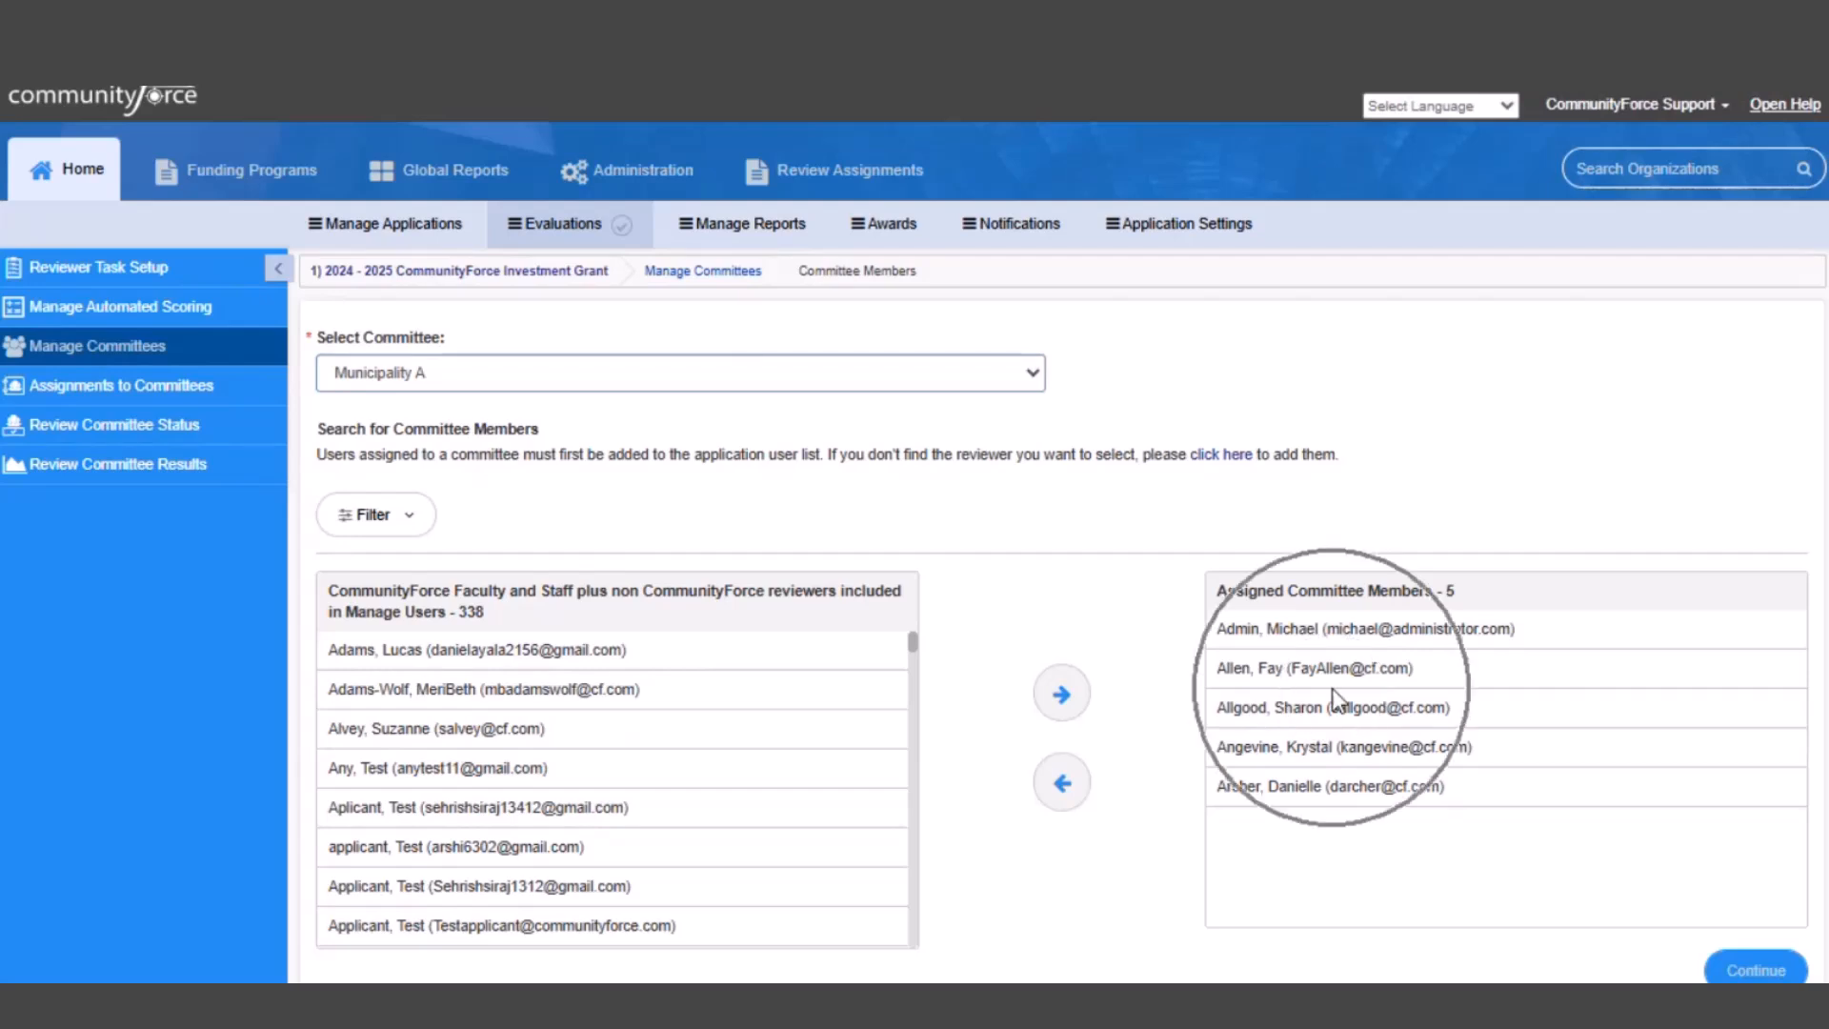
Switch the committee selection to the second Staff Review committee and view its assigned members
click(608, 372)
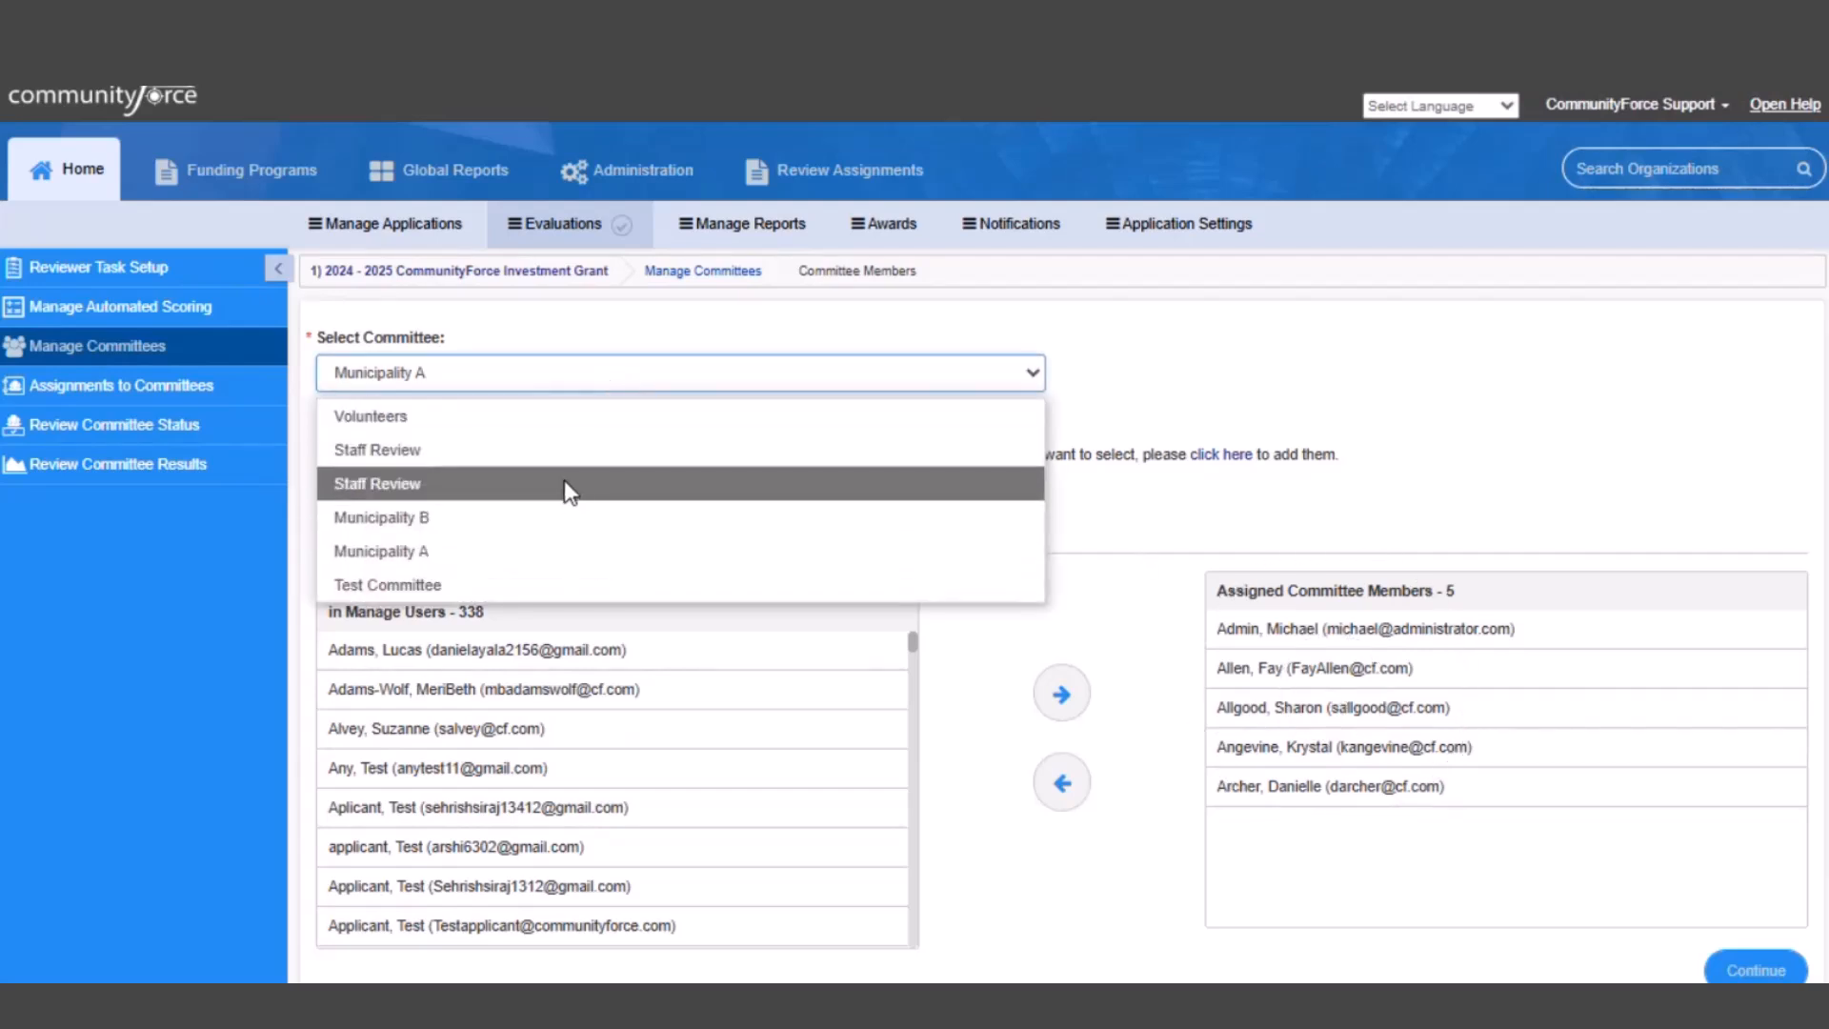
click(563, 479)
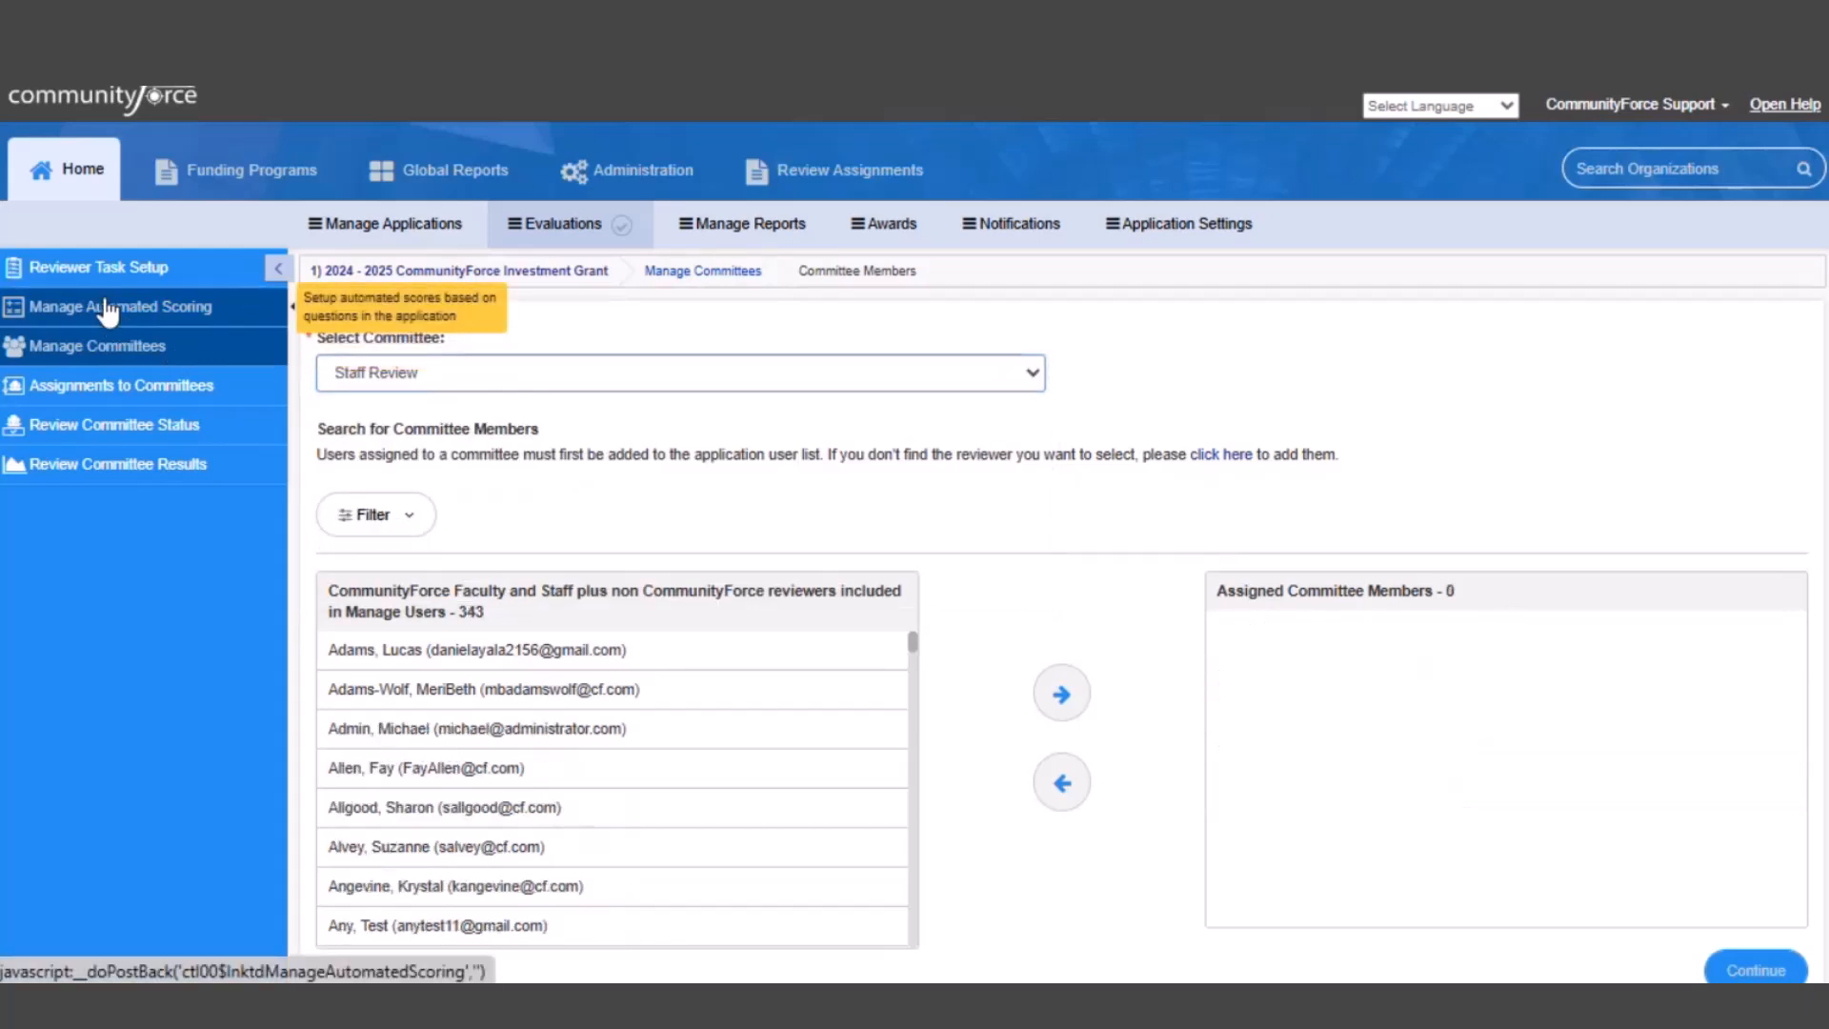
key(ctrl)
key(ctrl)
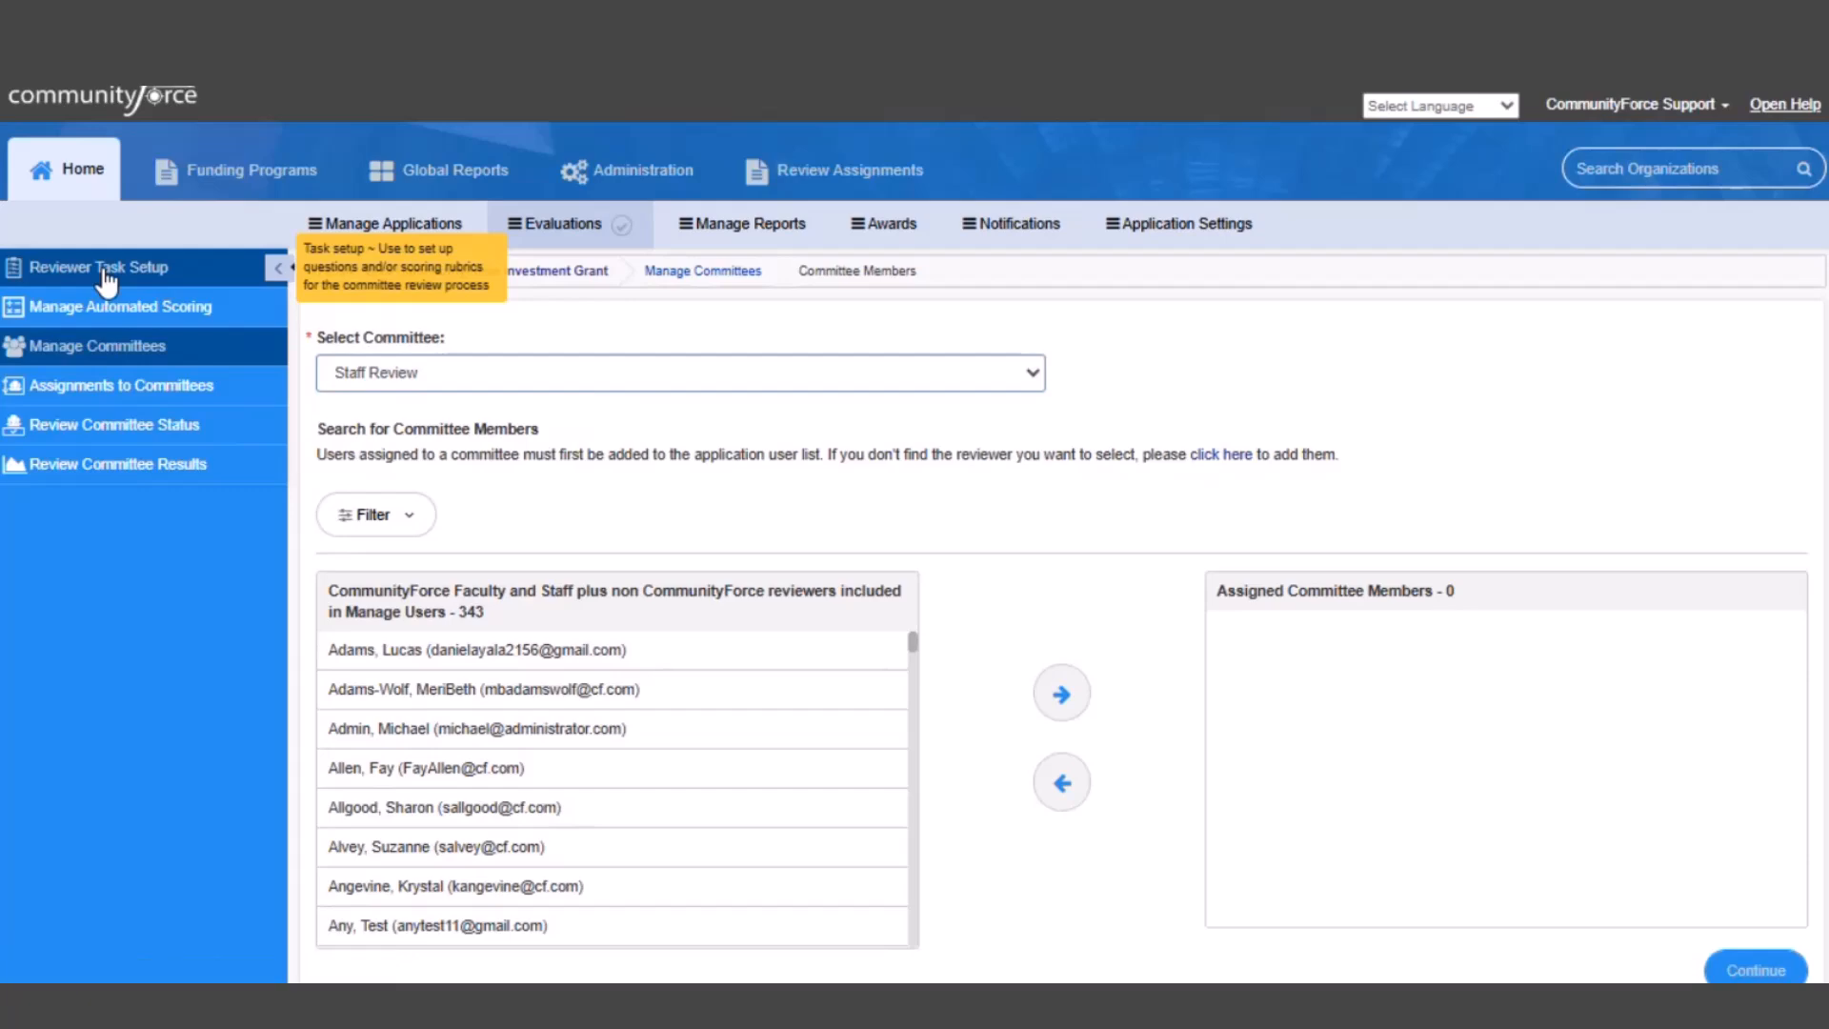
Open the reviewer task setup, preview the LOI Review score sheet with its application summary area, and close the preview
click(107, 276)
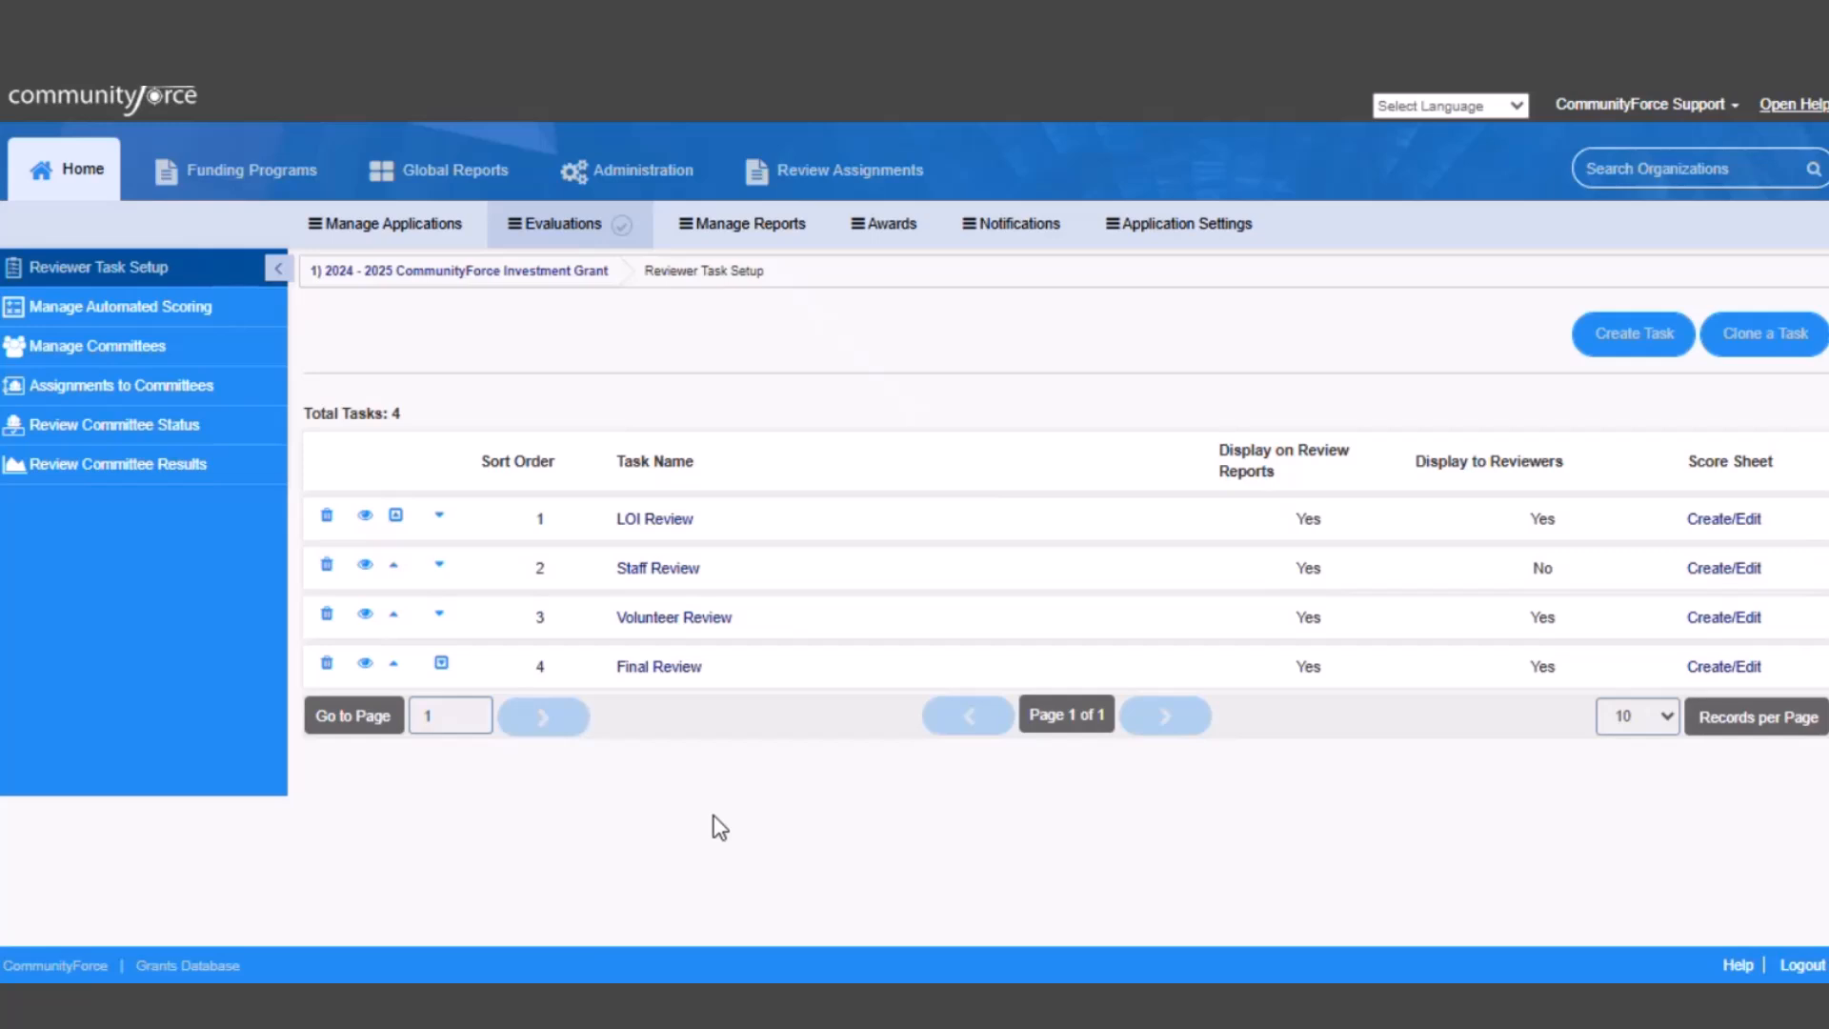
click(365, 520)
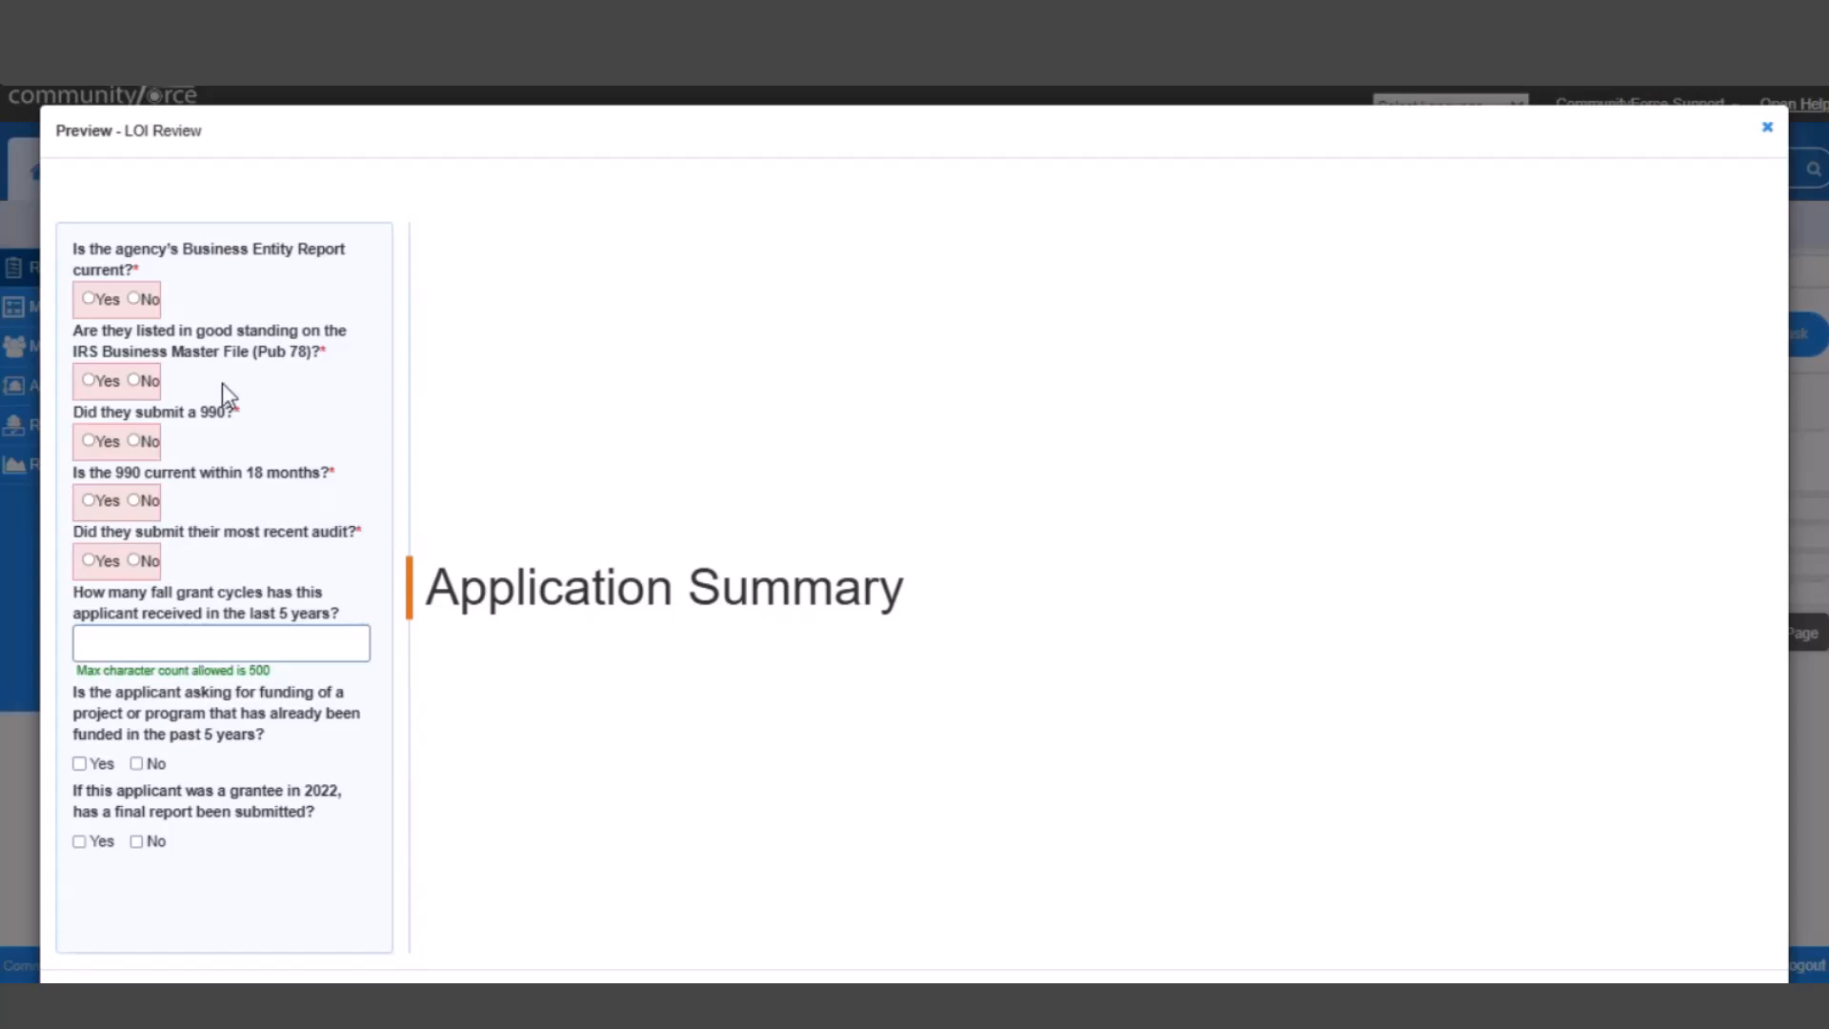
drag(425, 583, 976, 582)
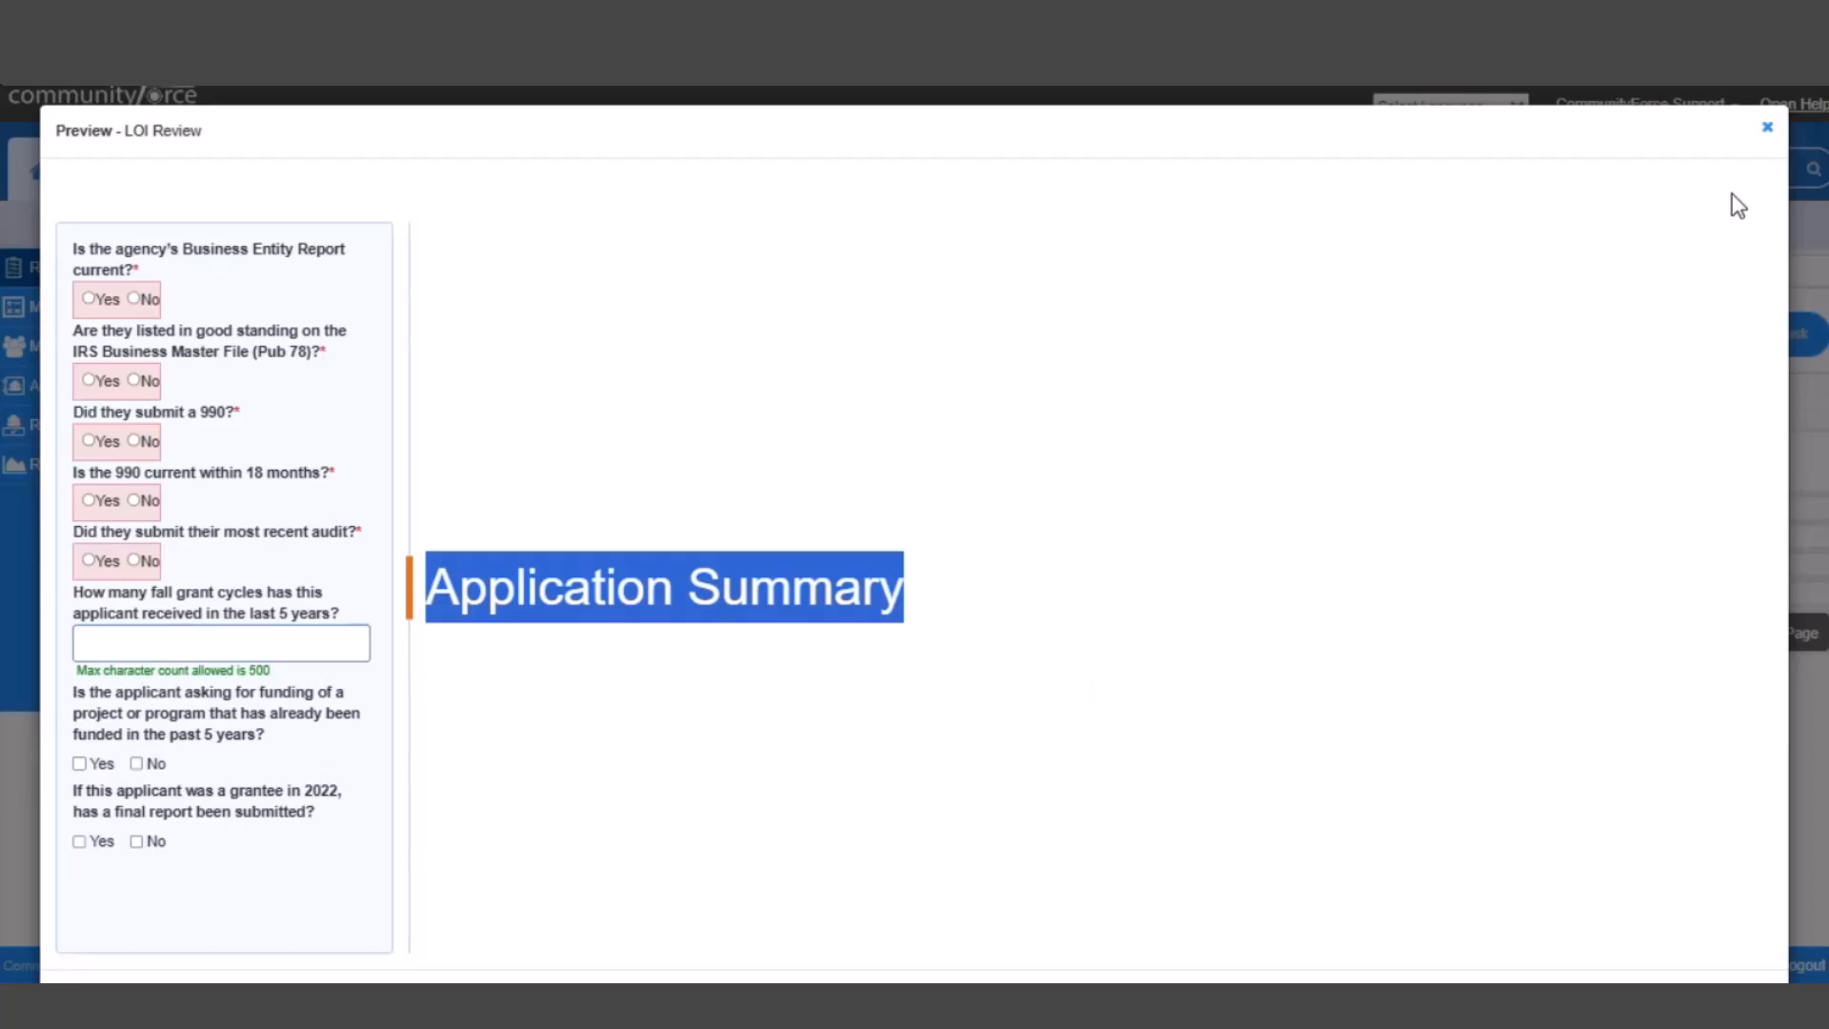
click(1767, 129)
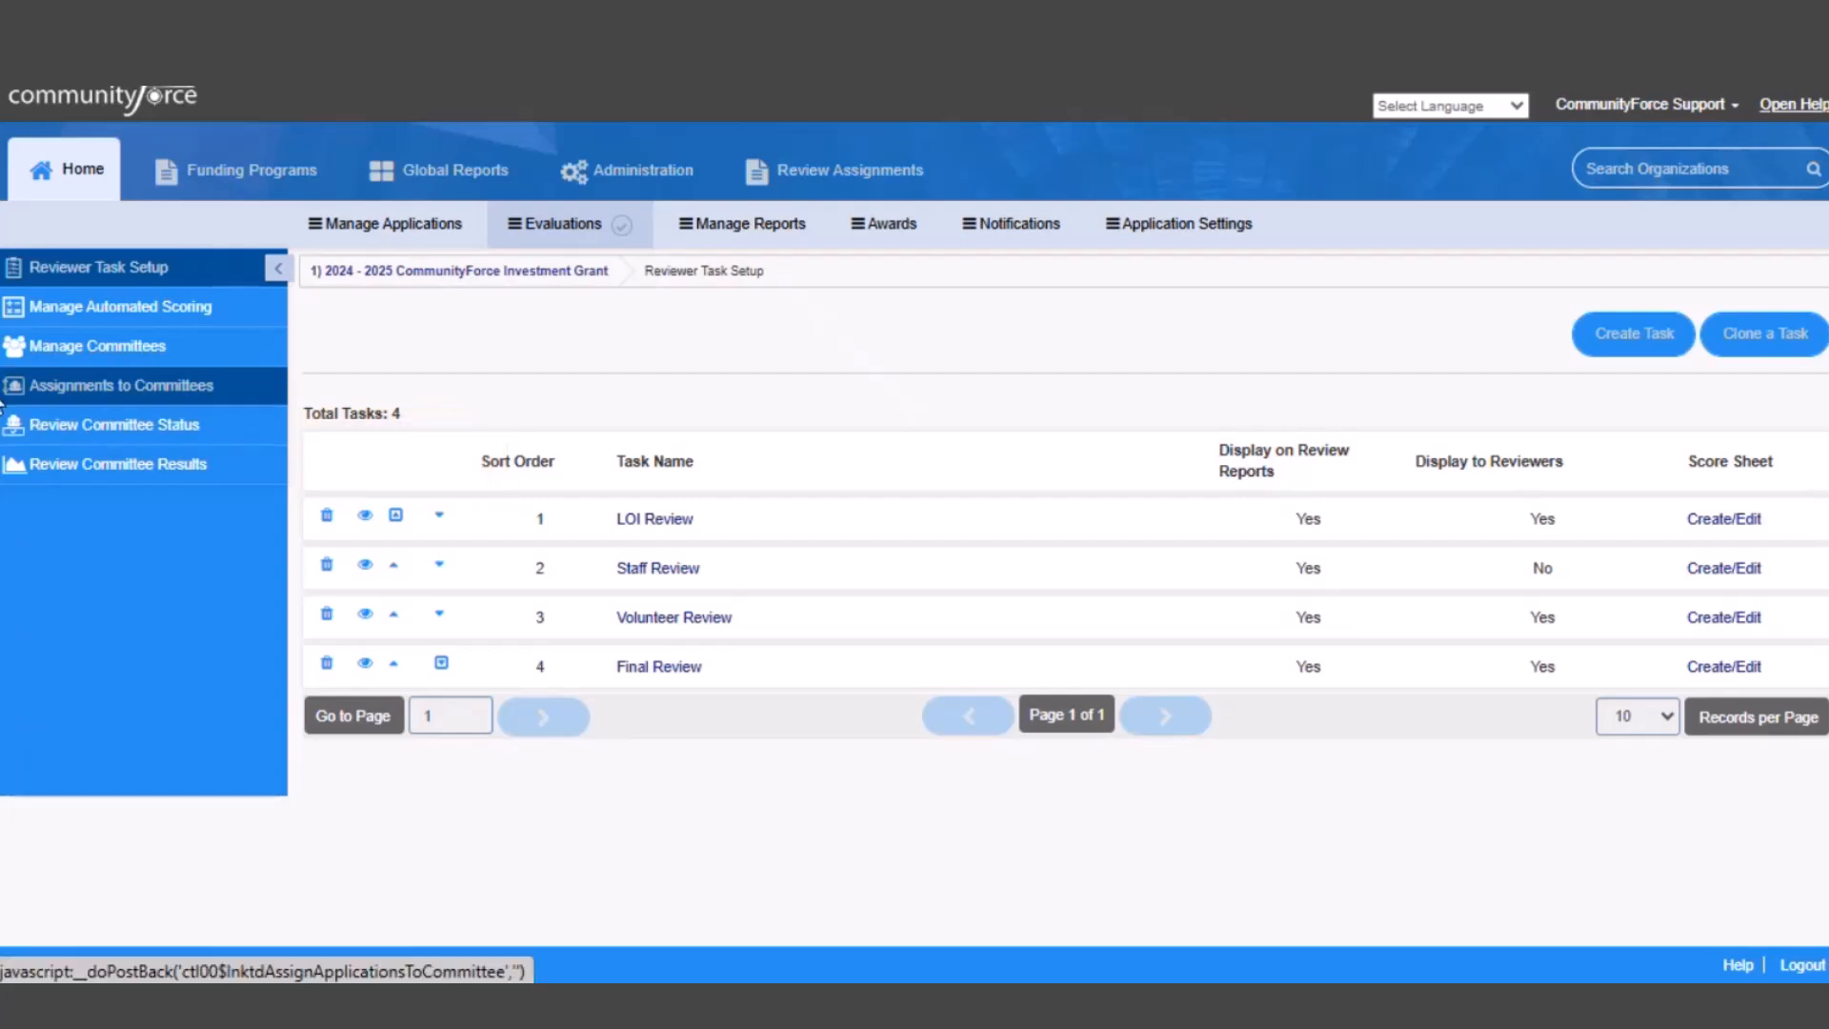
Open the assignments to committees and display the unassigned applicants for the LOI Review task
click(218, 394)
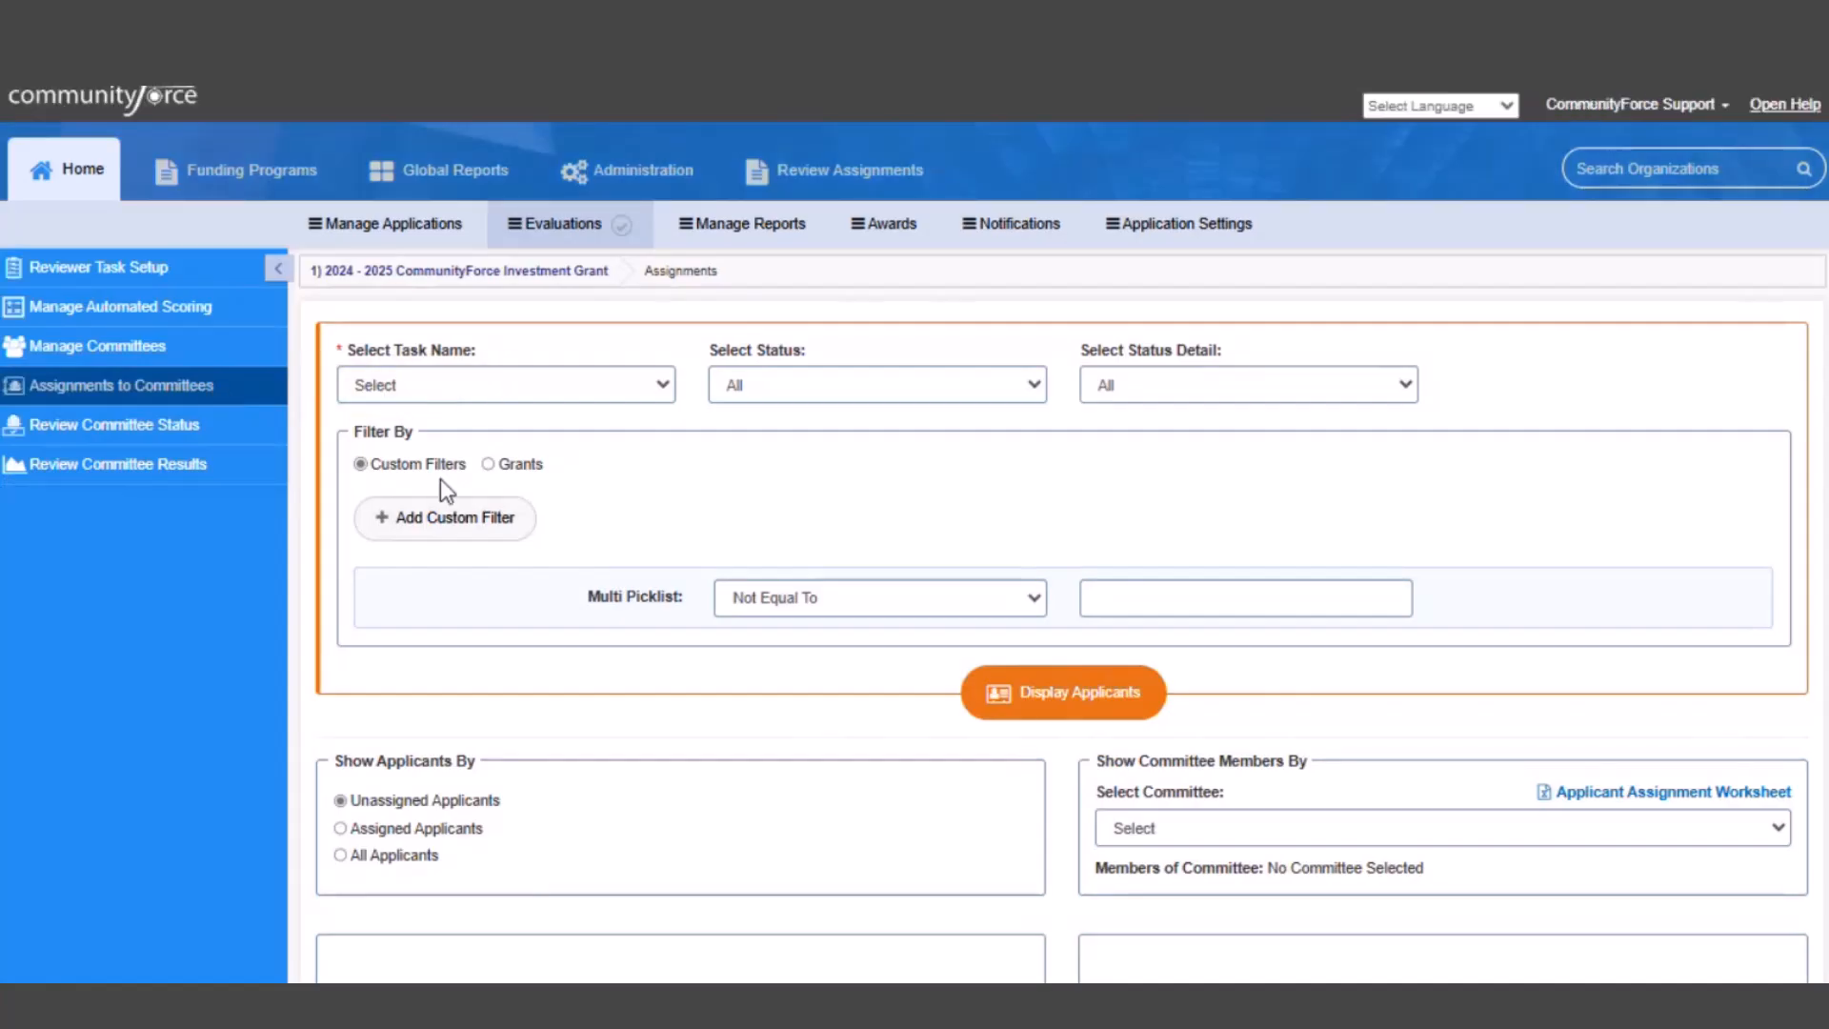
click(528, 387)
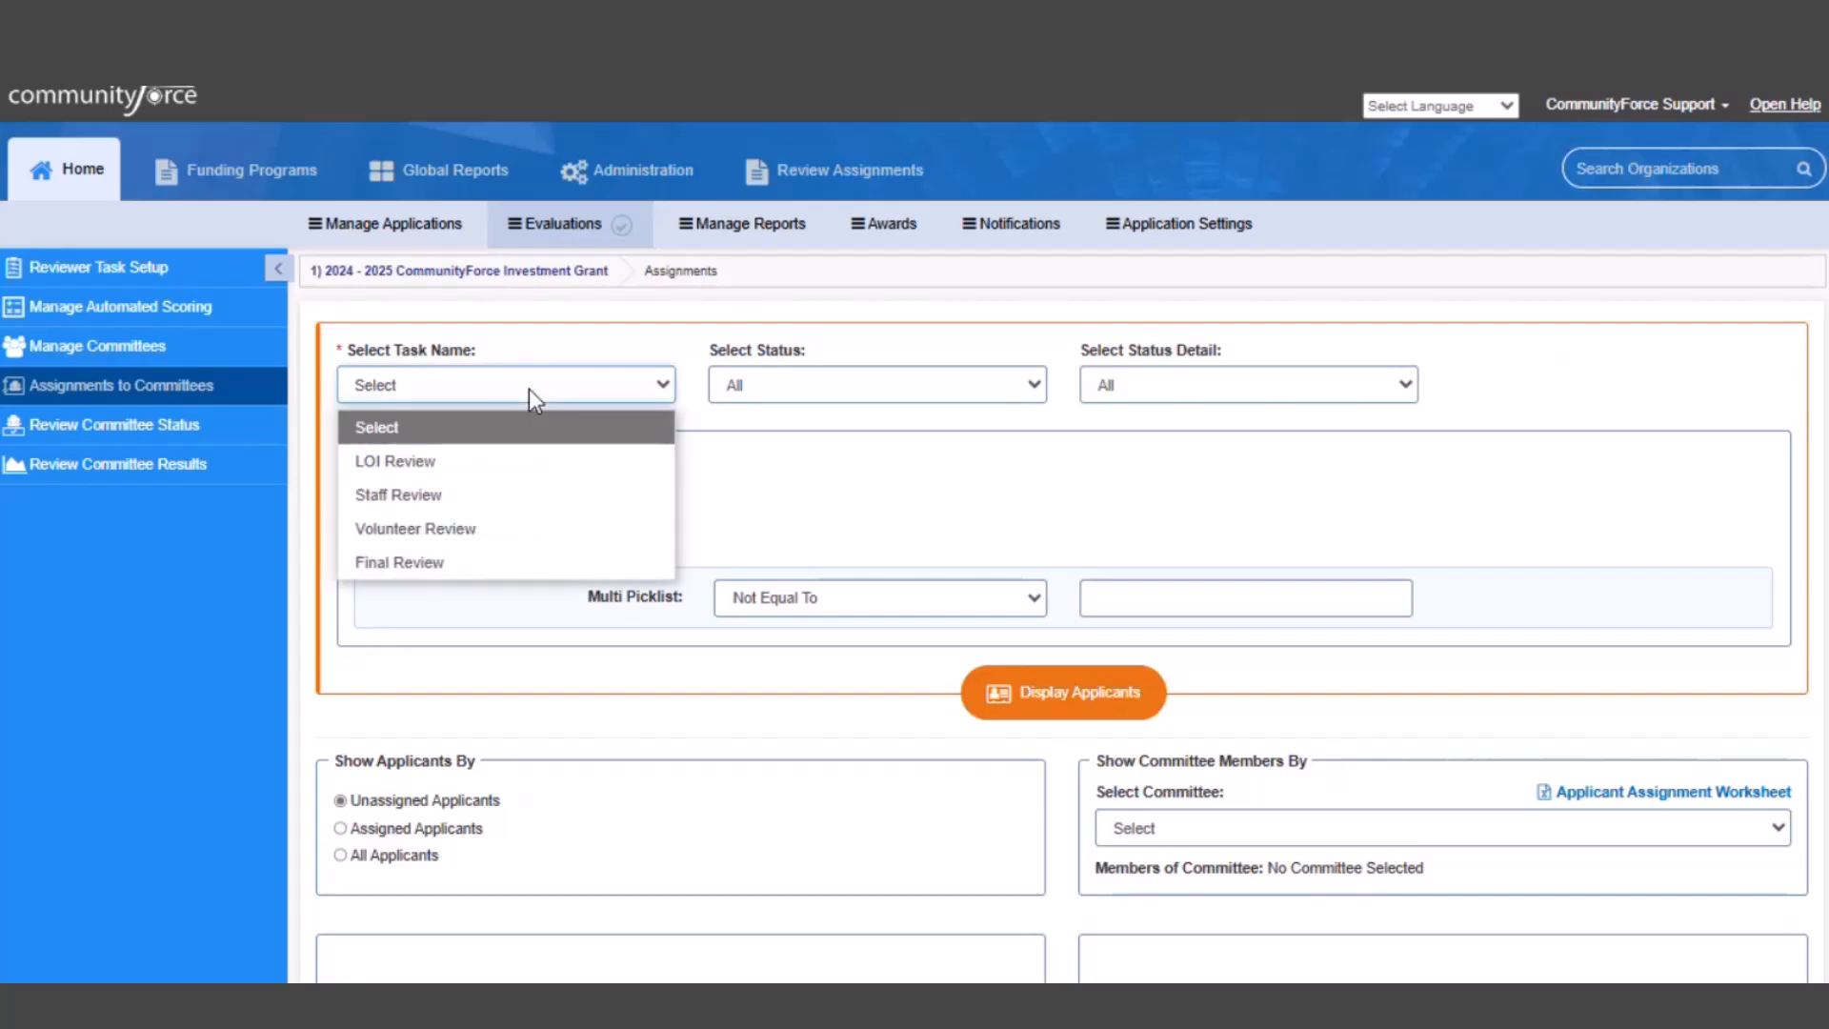
click(508, 462)
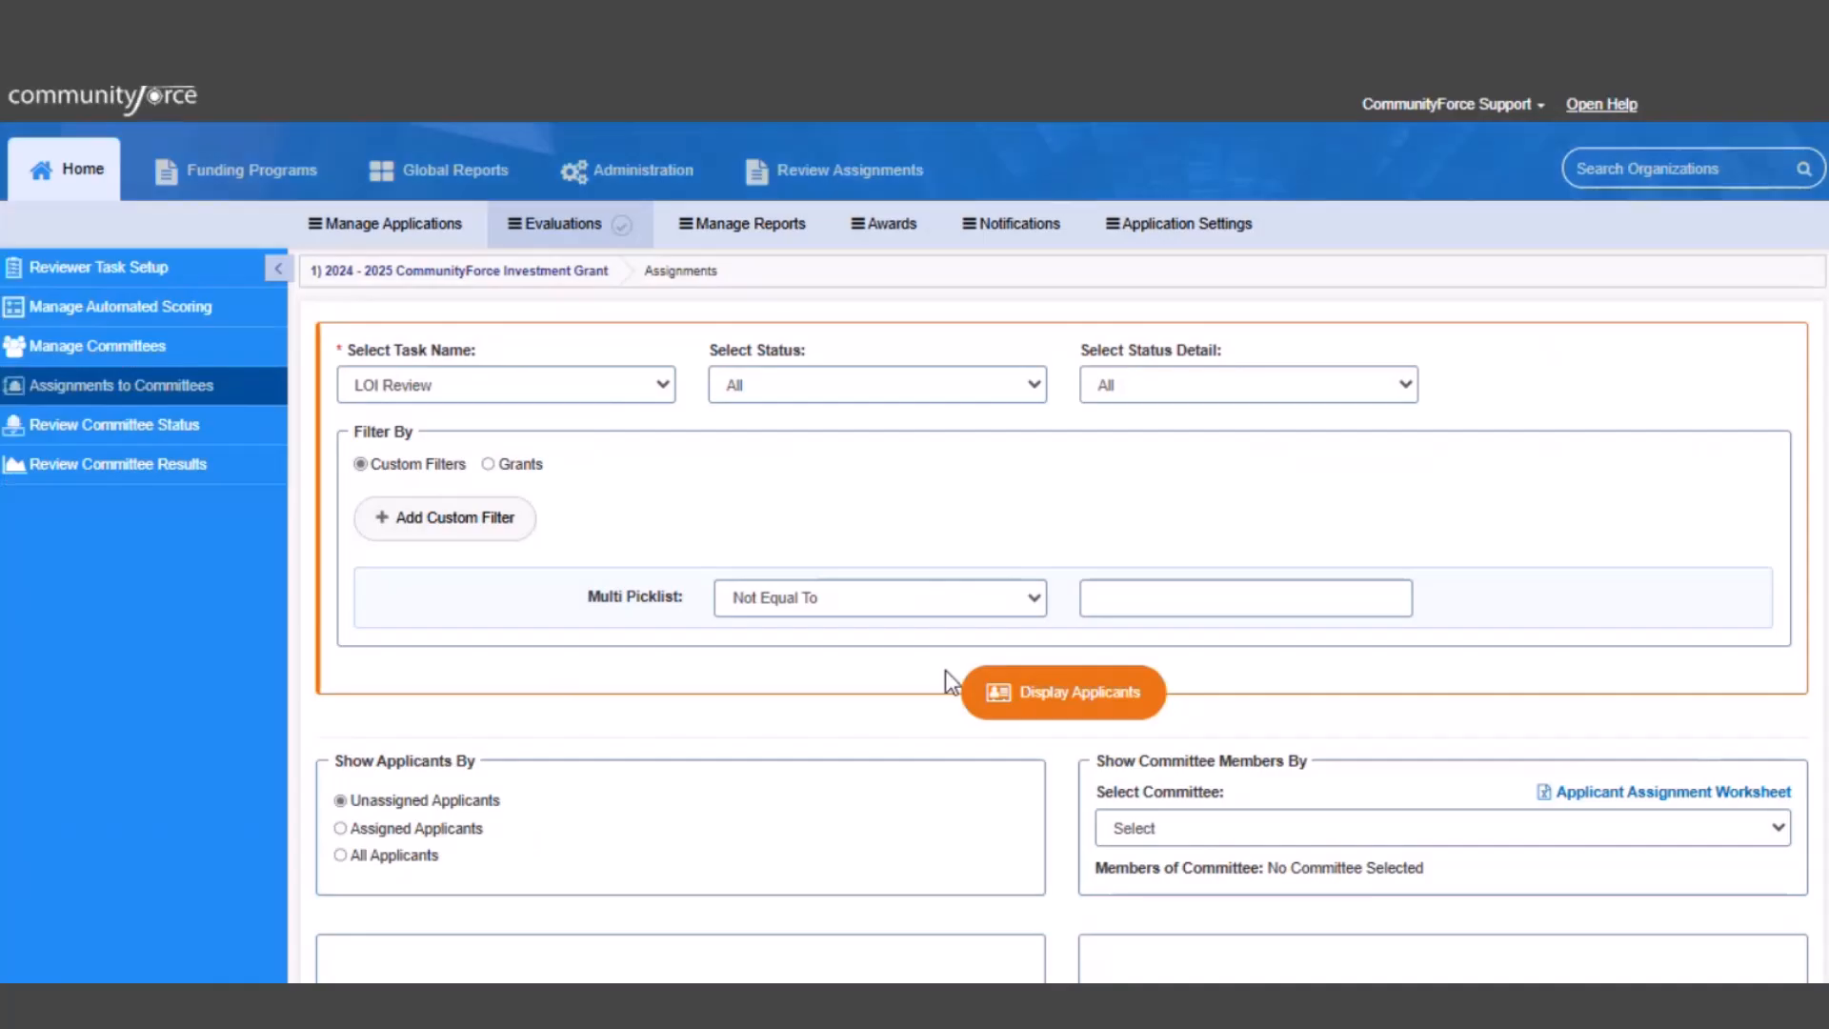
click(1139, 690)
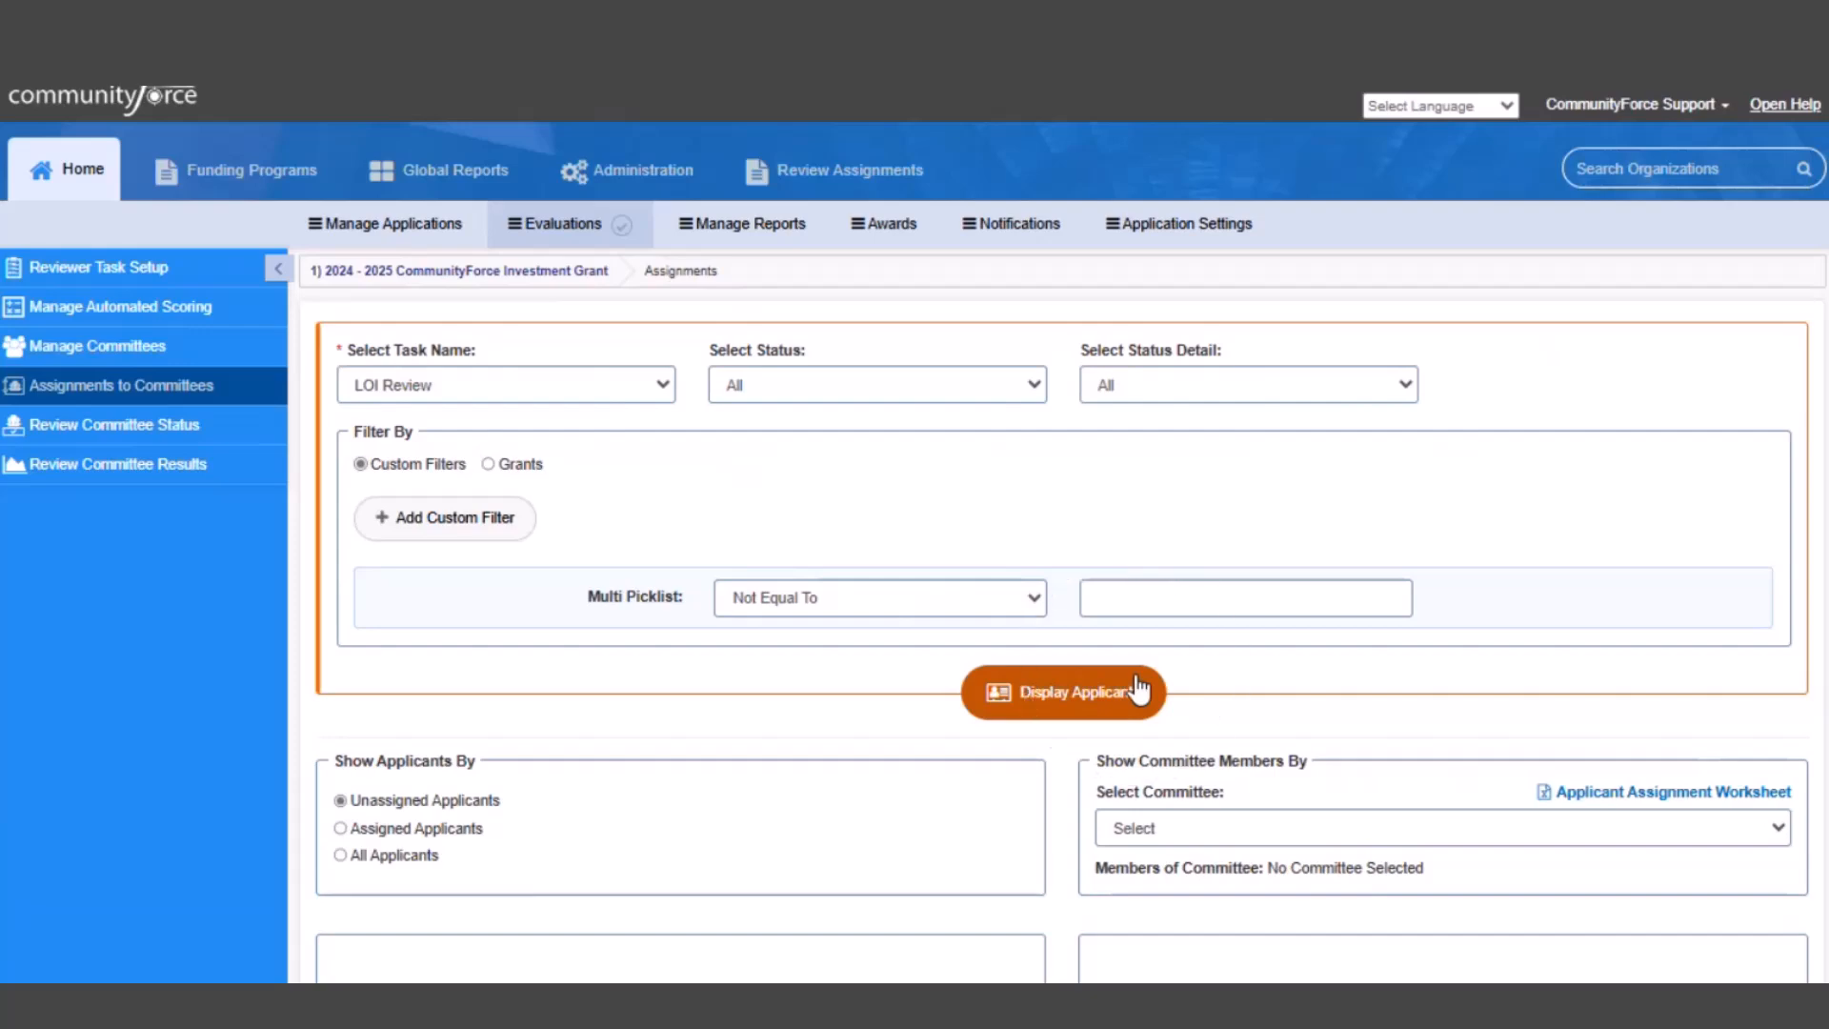
scroll(568, 837, down, 3)
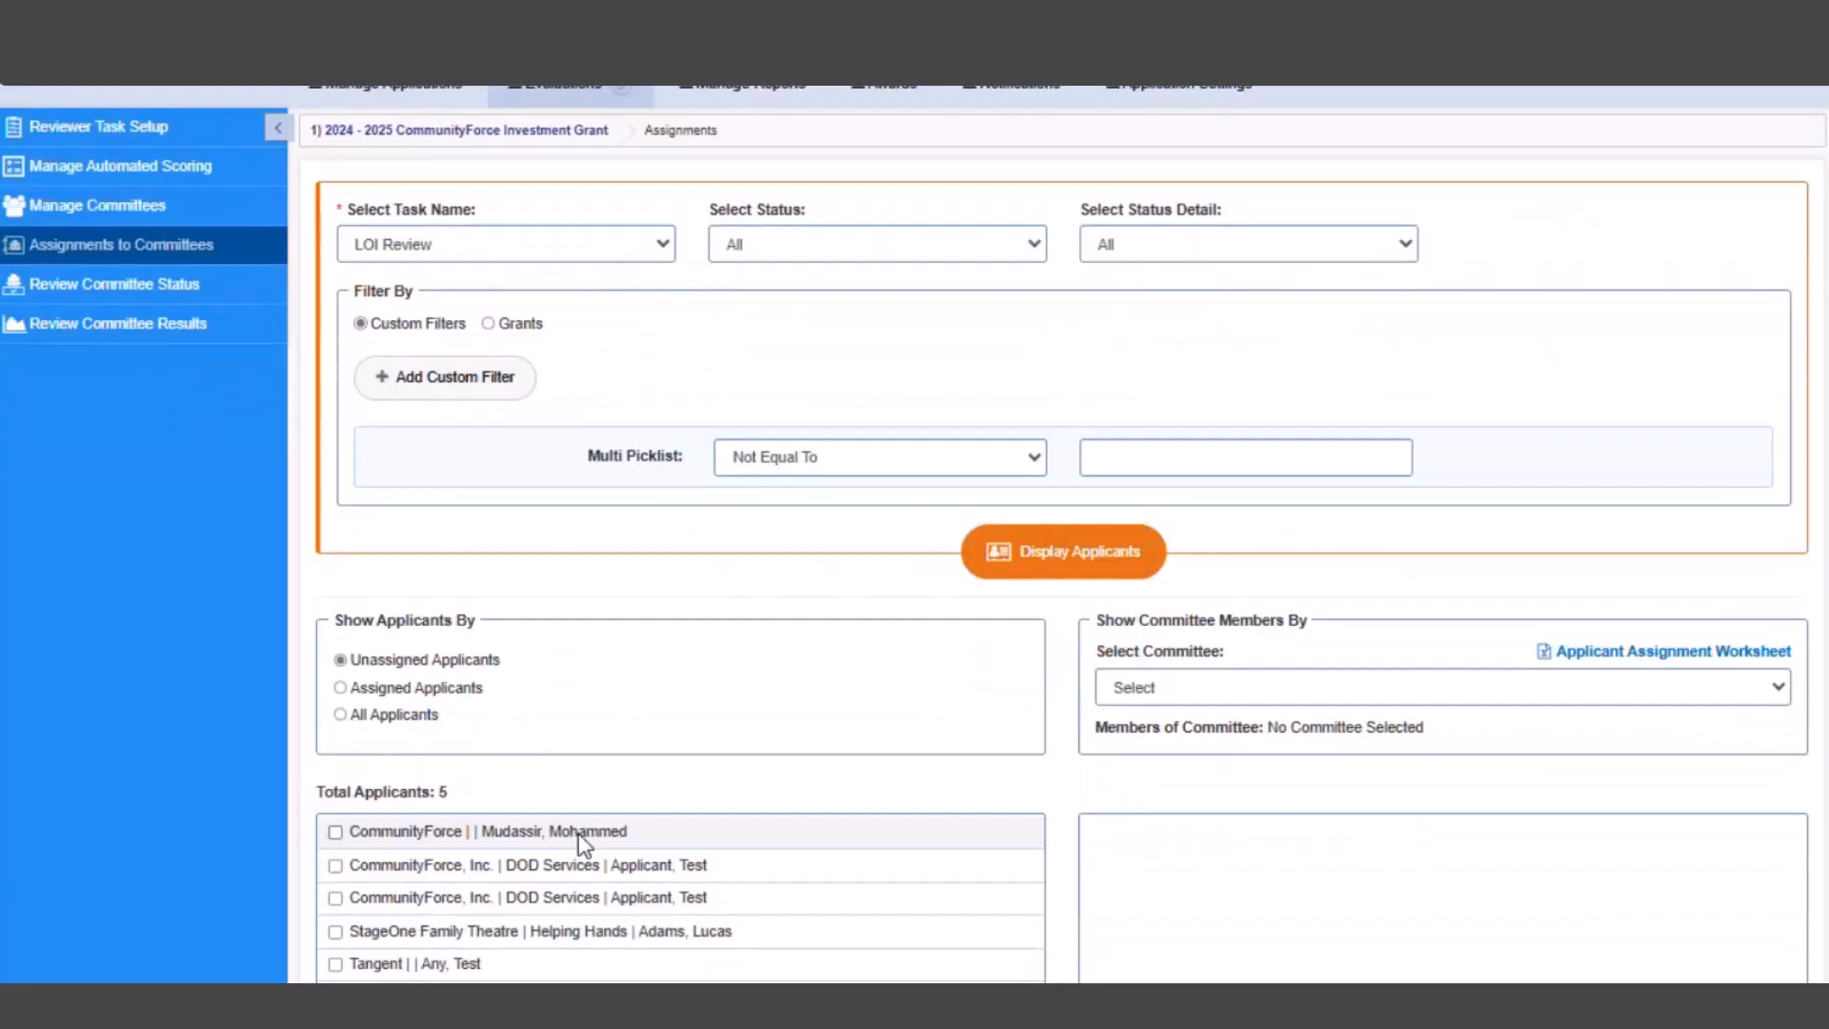
List the Municipality A committee members and select all applicants and all members for assignment
click(1113, 700)
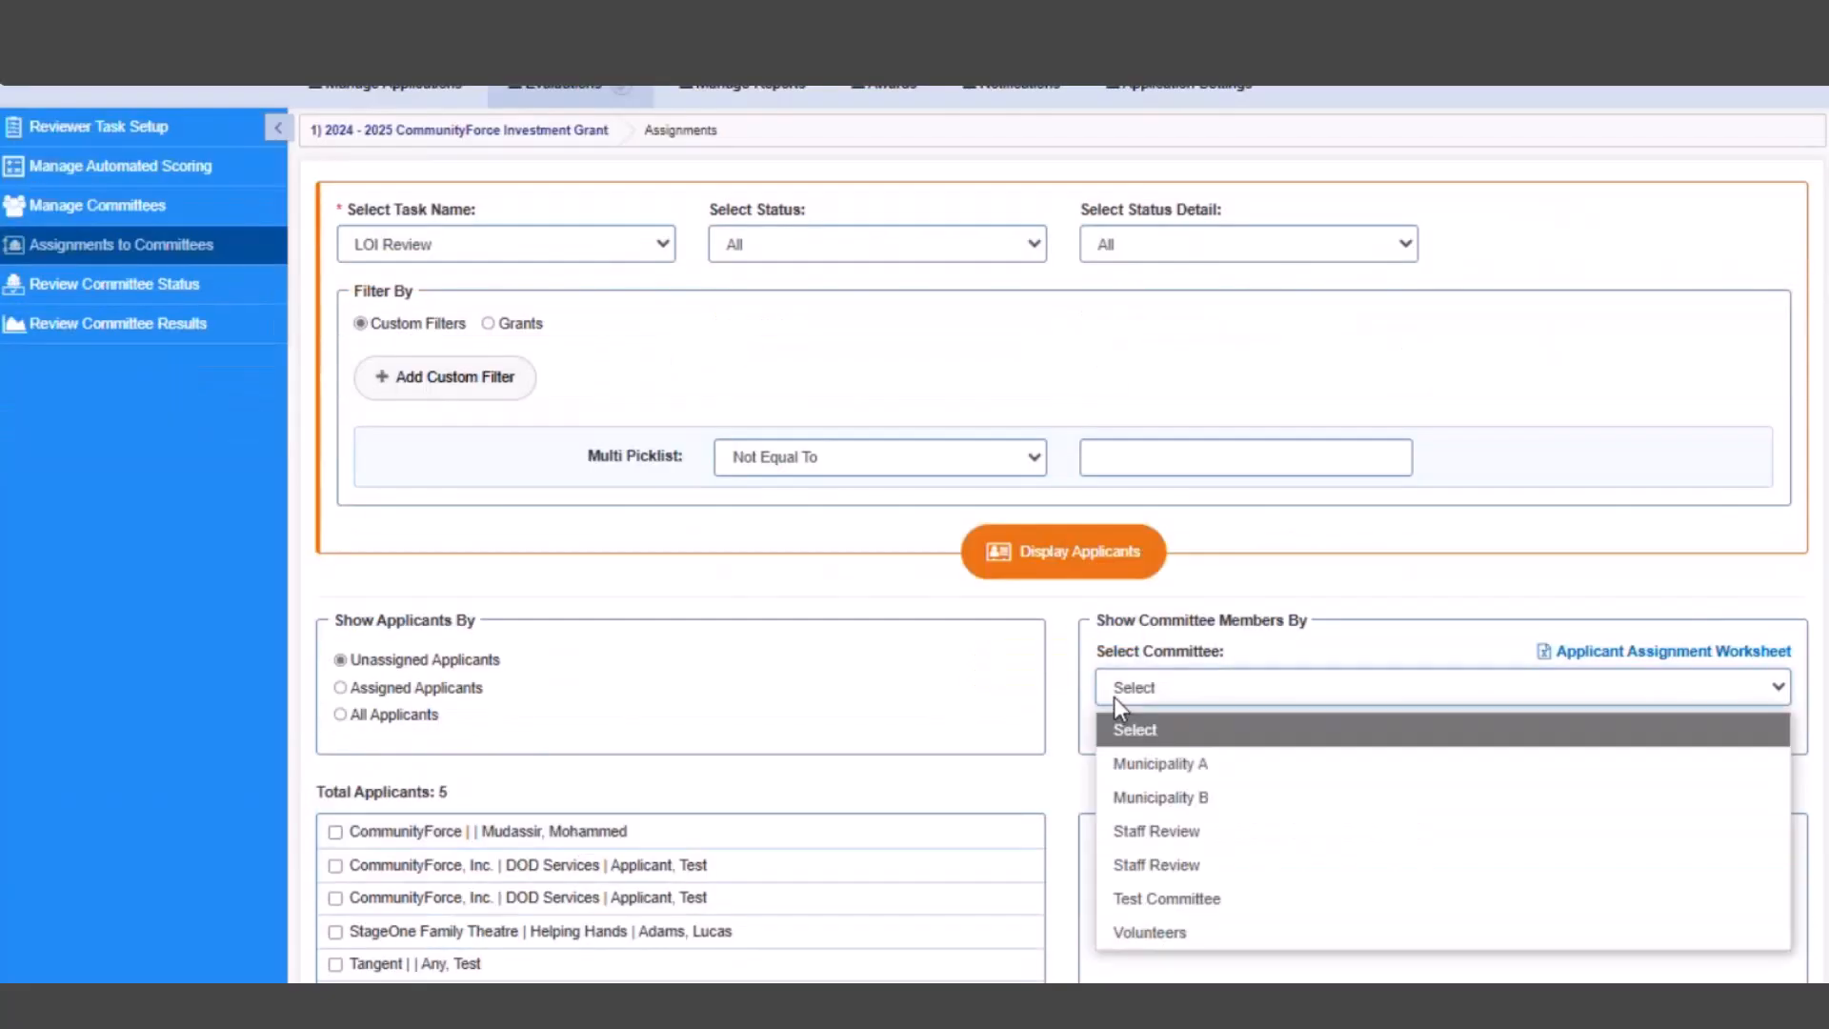
click(1134, 762)
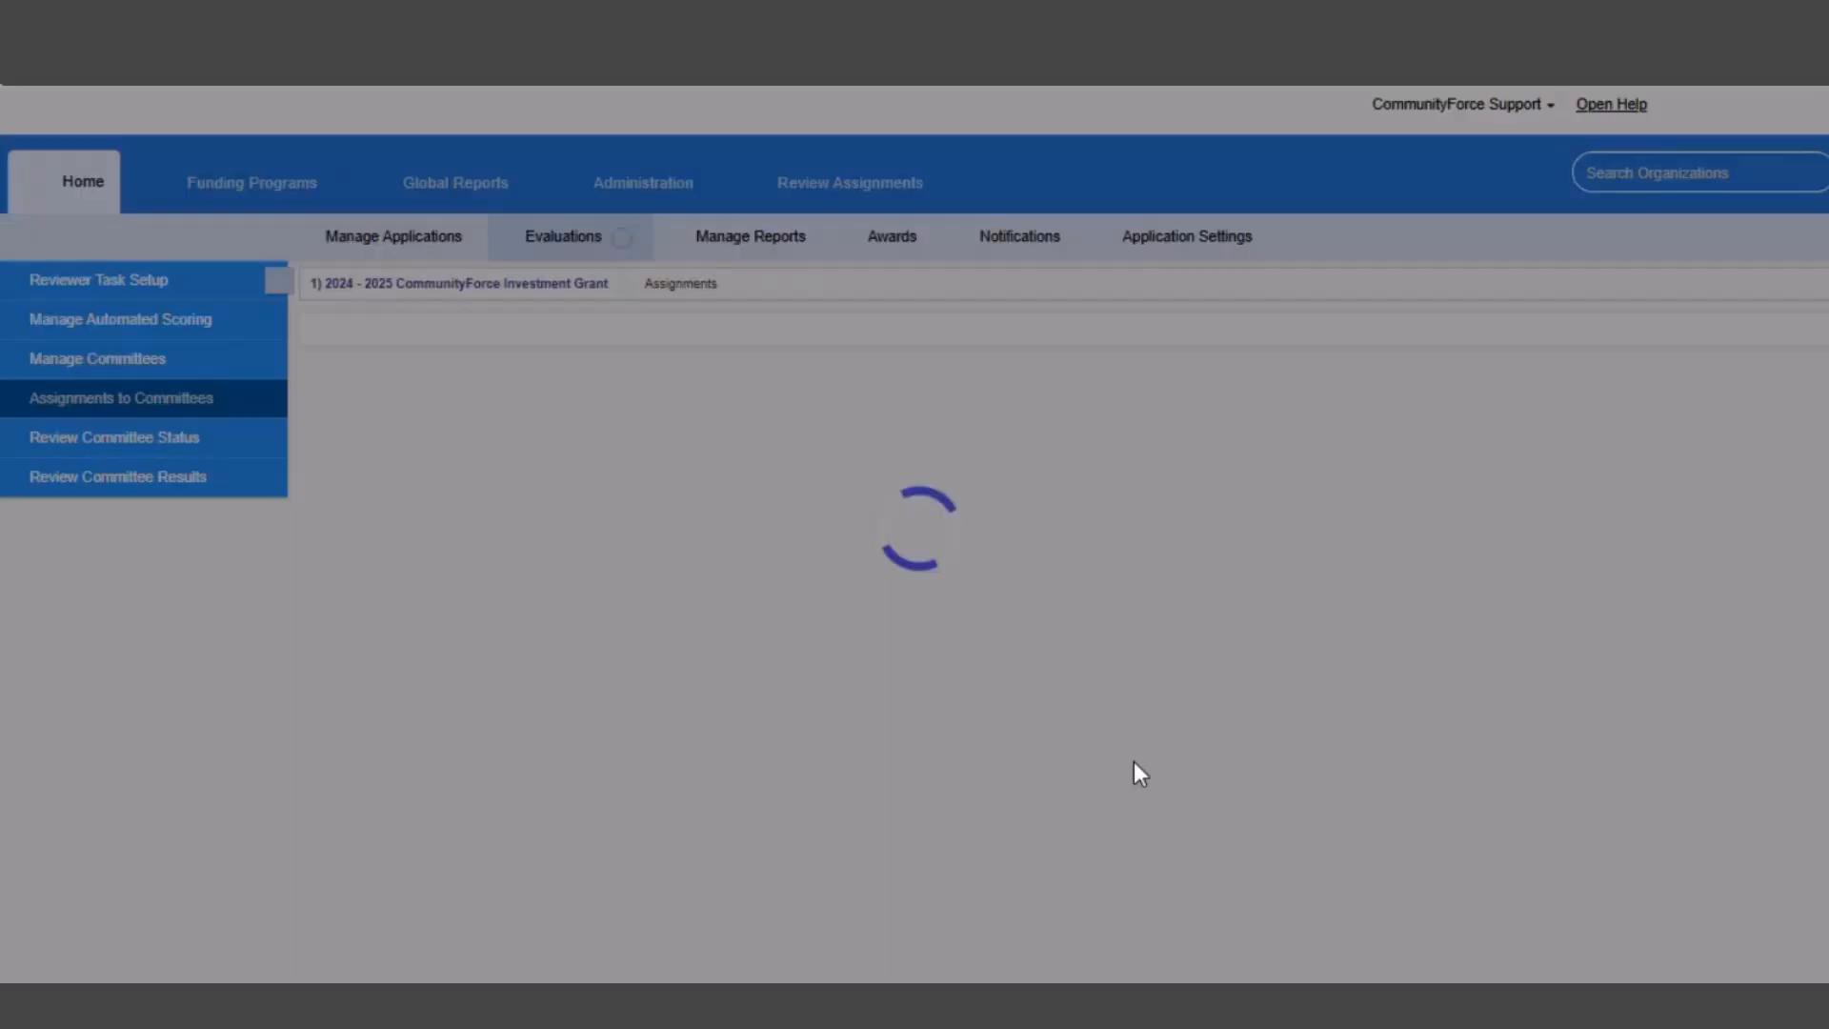
scroll(1135, 800, down, 4)
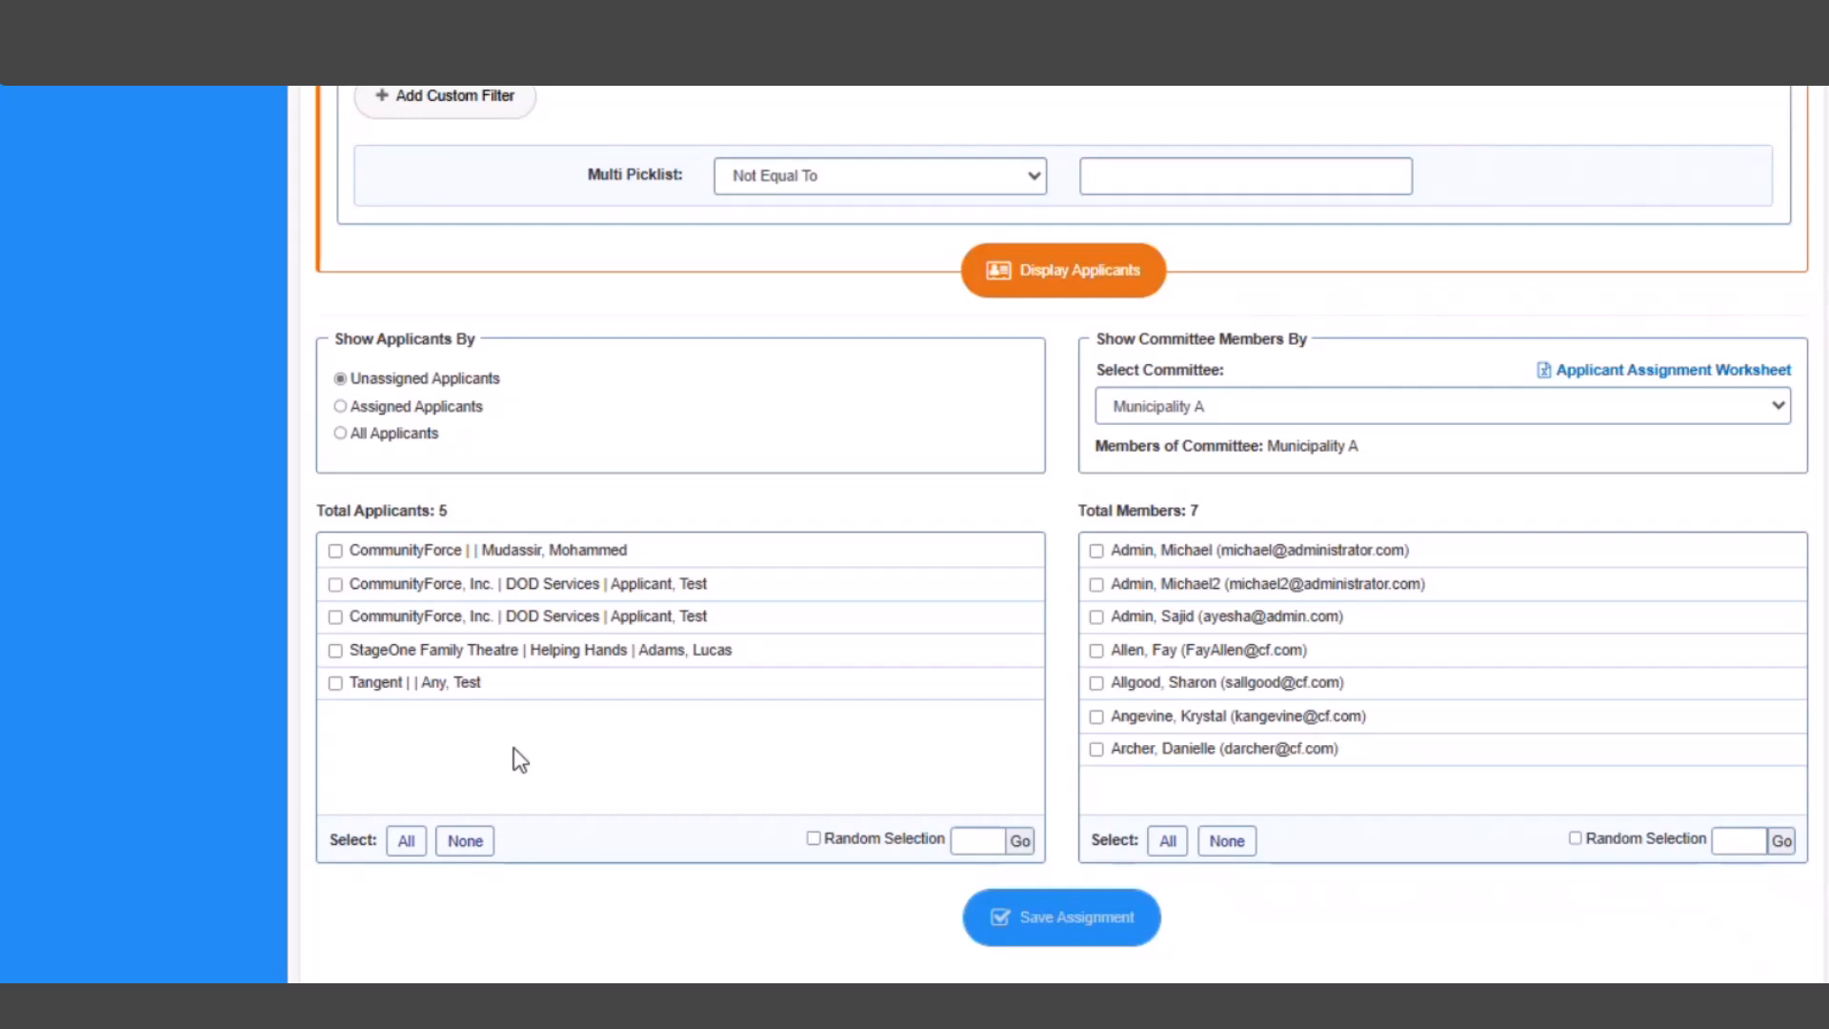
click(409, 842)
click(1168, 842)
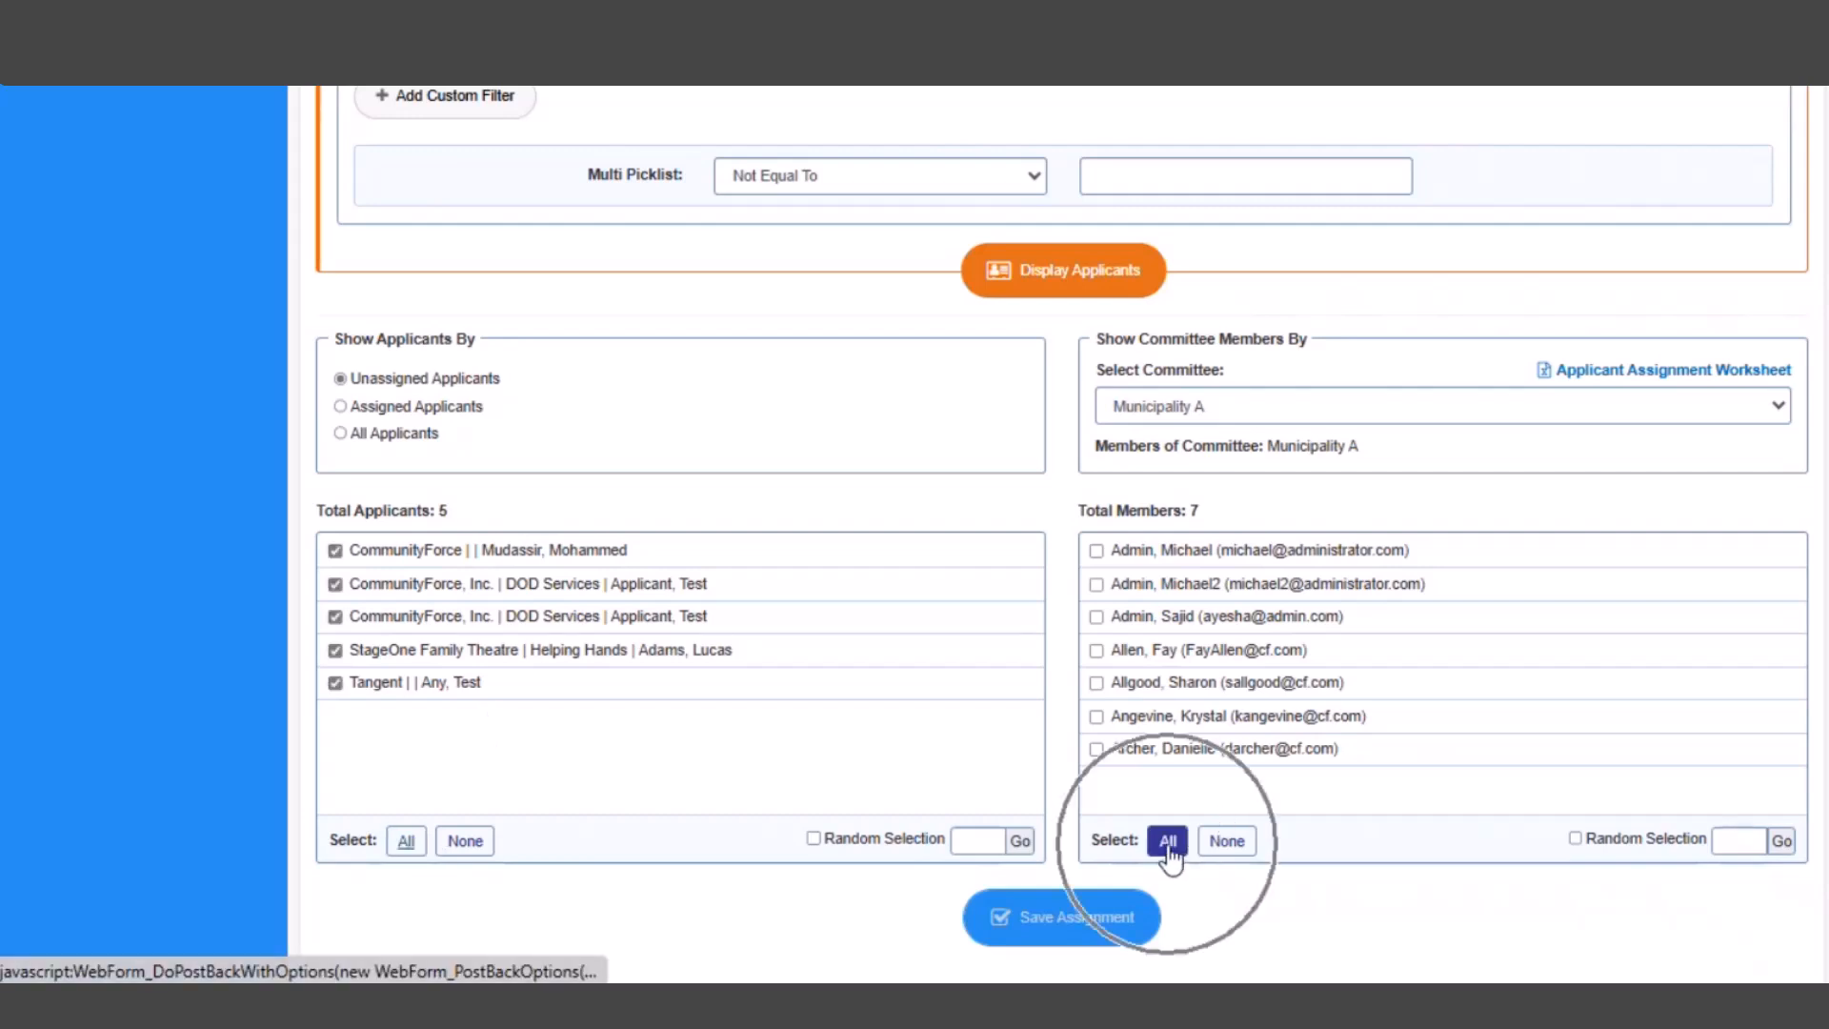
click(1077, 929)
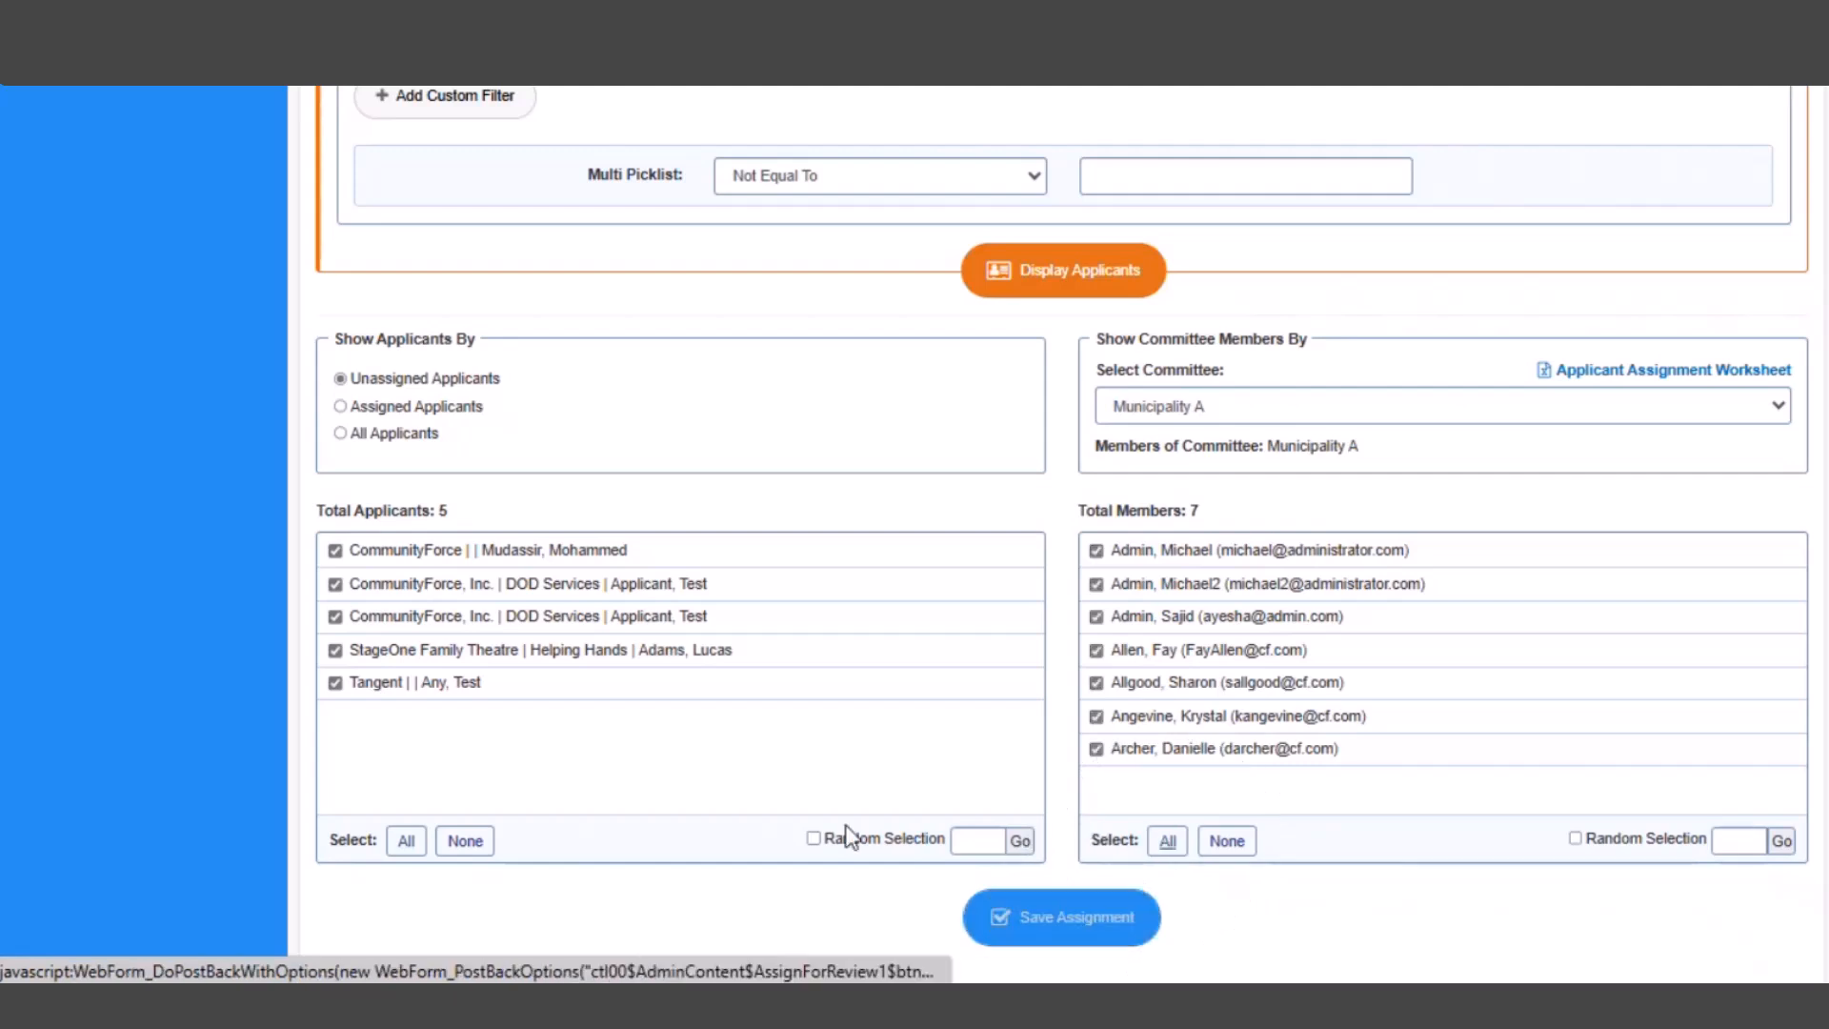
scroll(781, 939, down, 1)
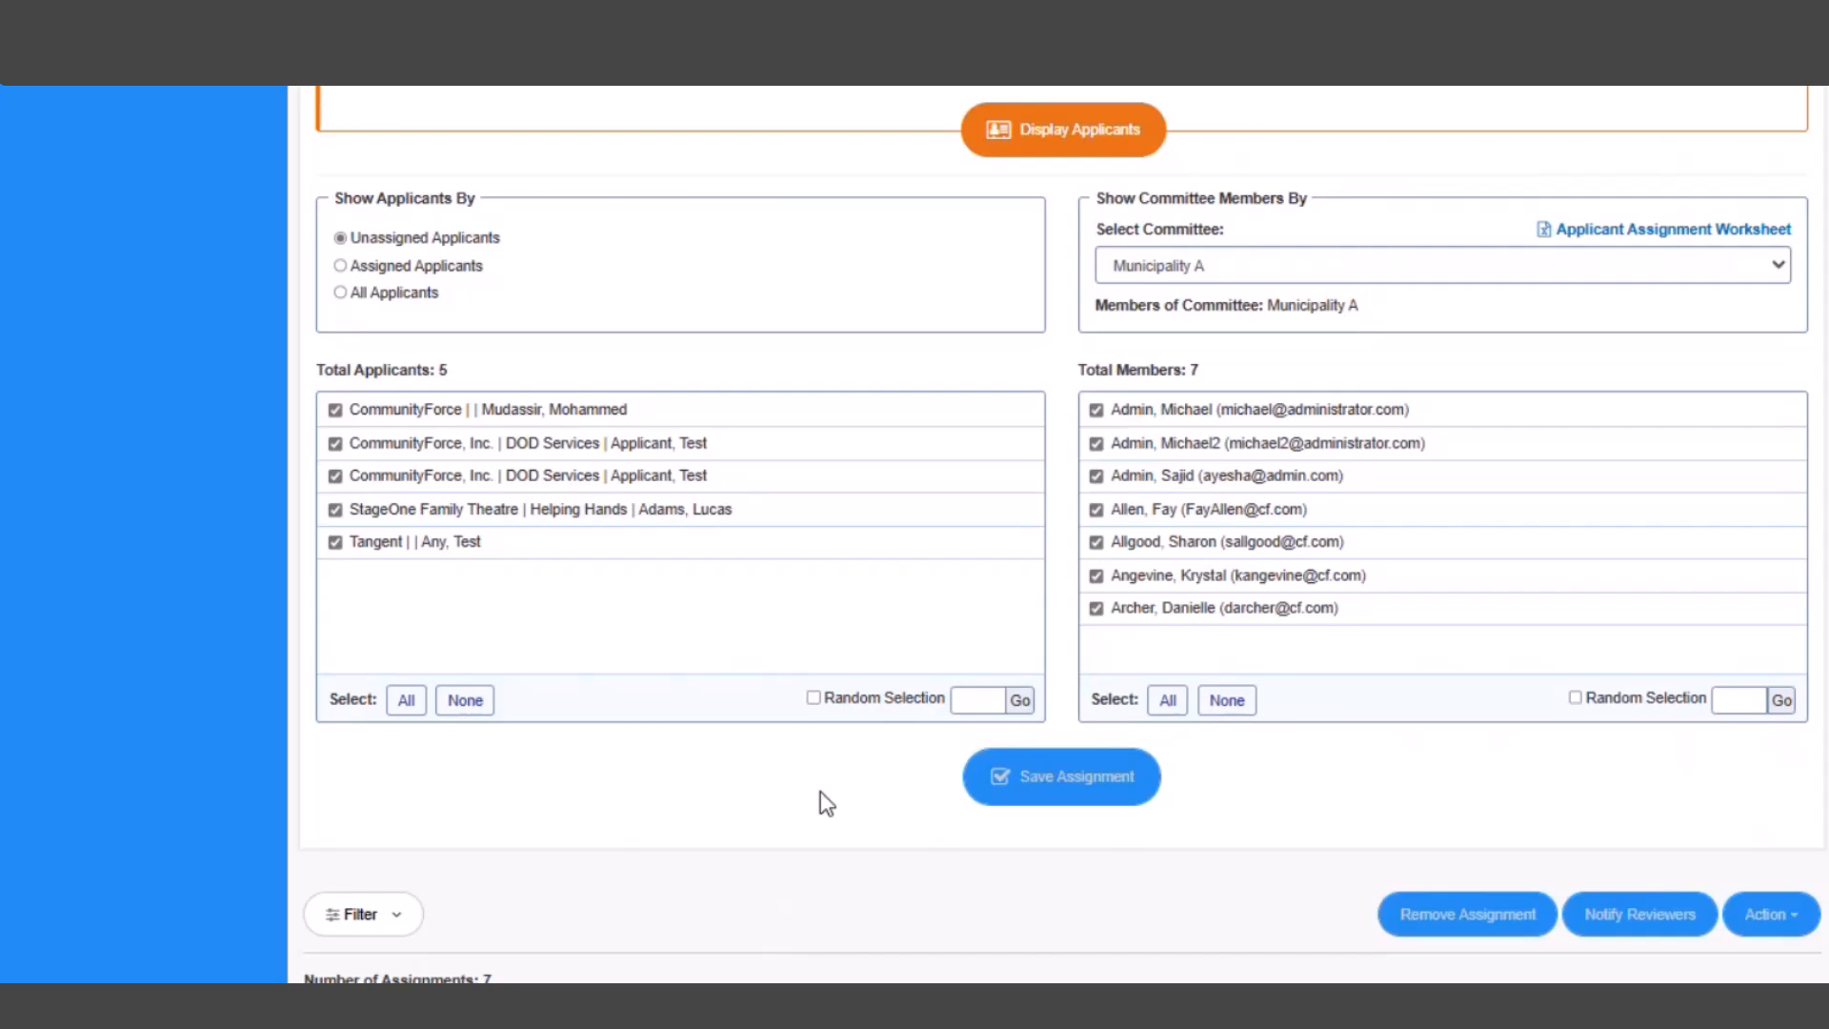
Request a random selection of 10 applicants and reduce the Municipality A member selection to the first member only
click(814, 697)
click(957, 701)
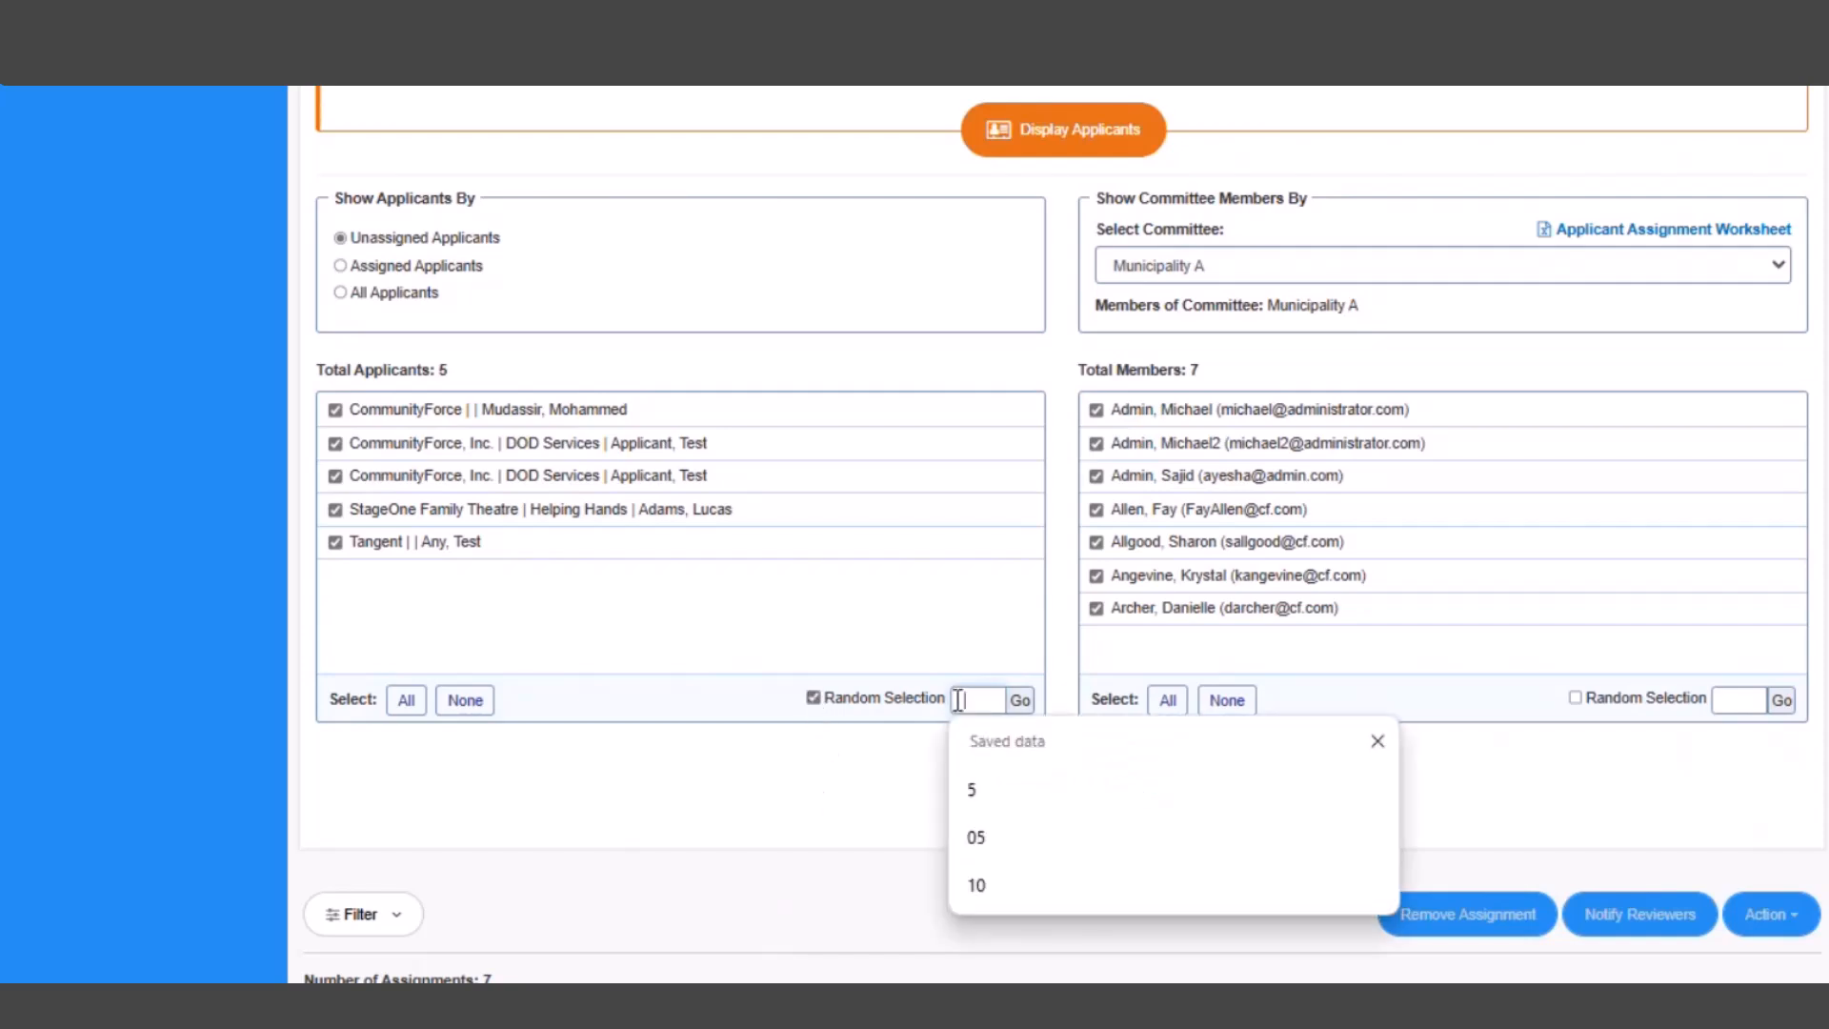
text(100)
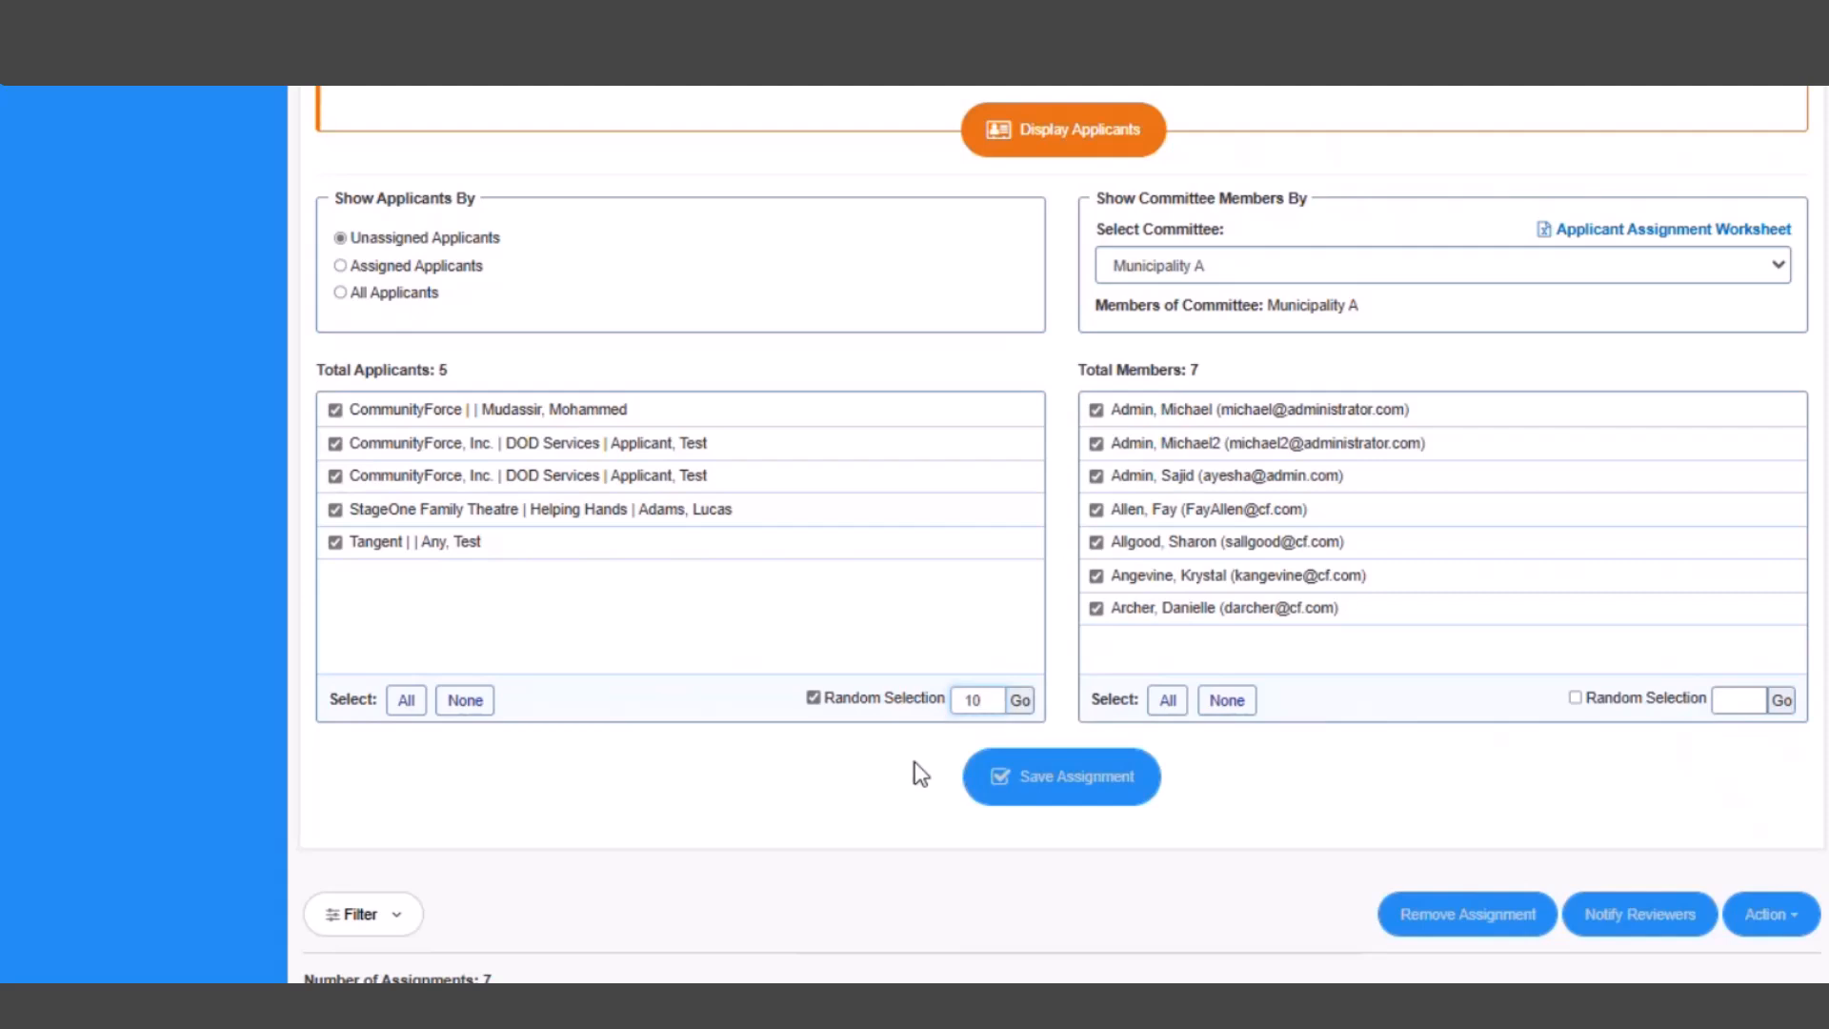
click(1011, 705)
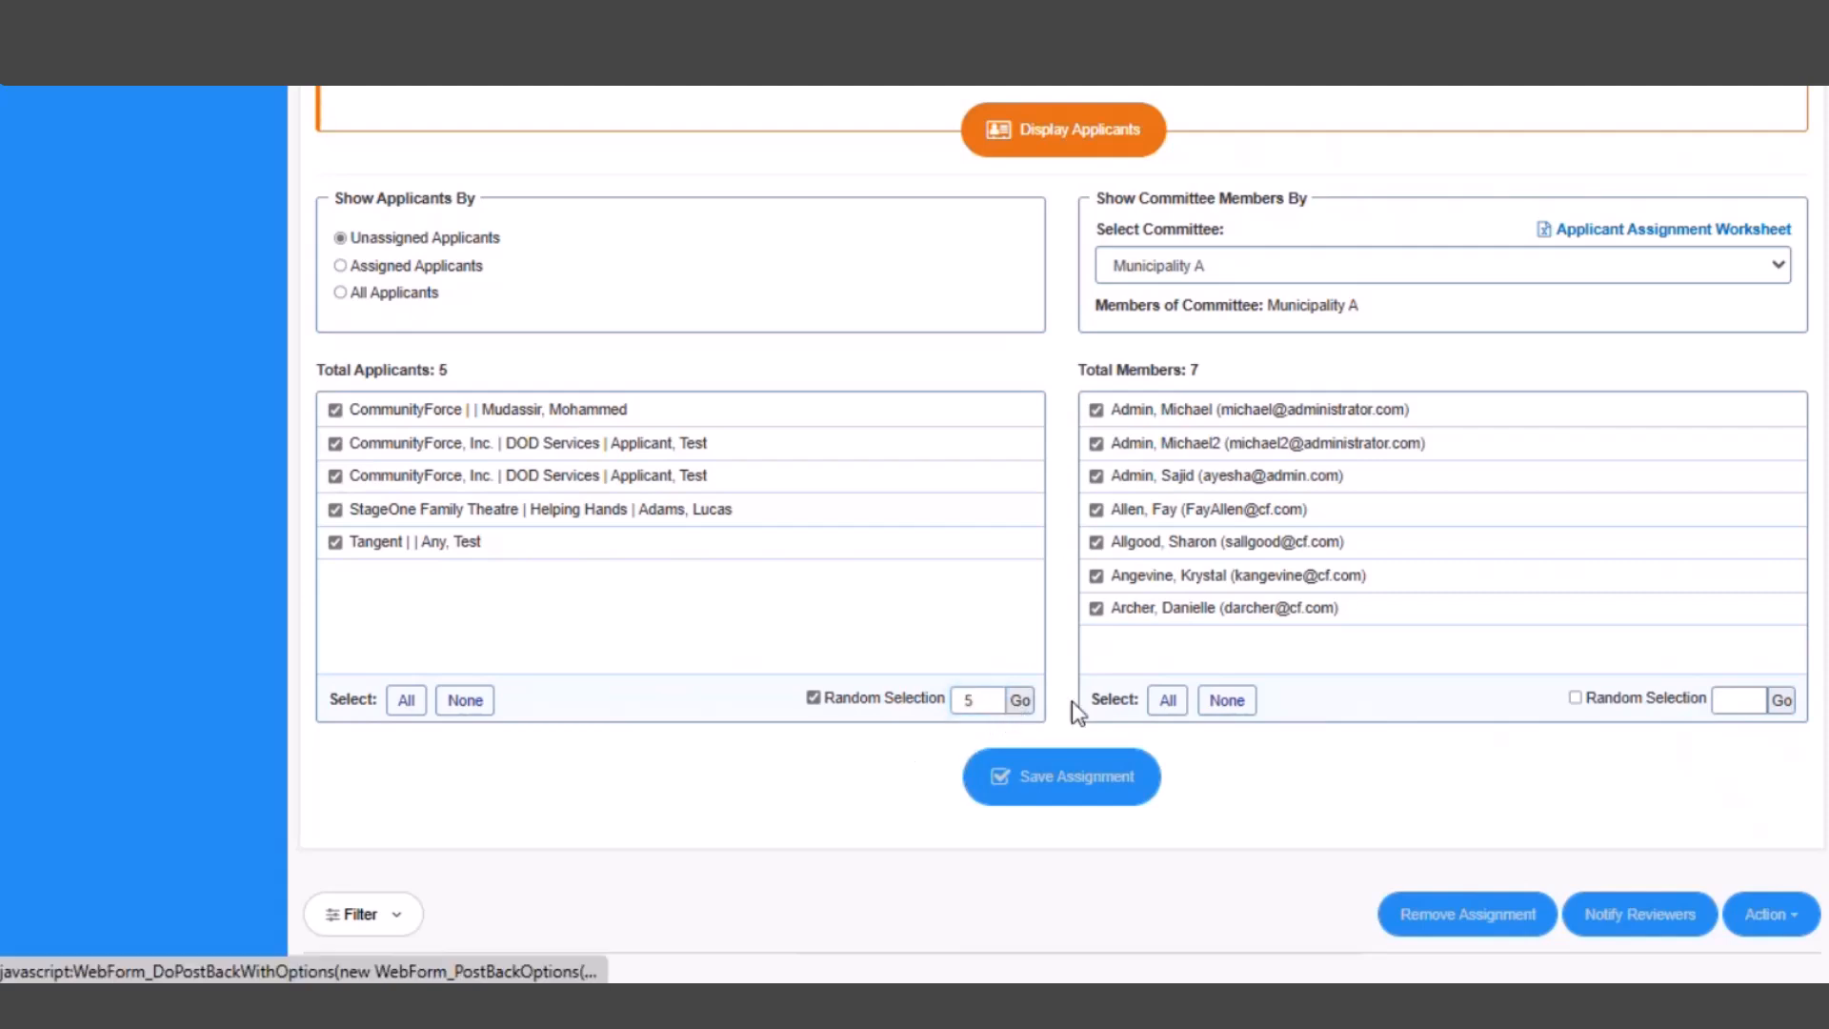
click(1229, 703)
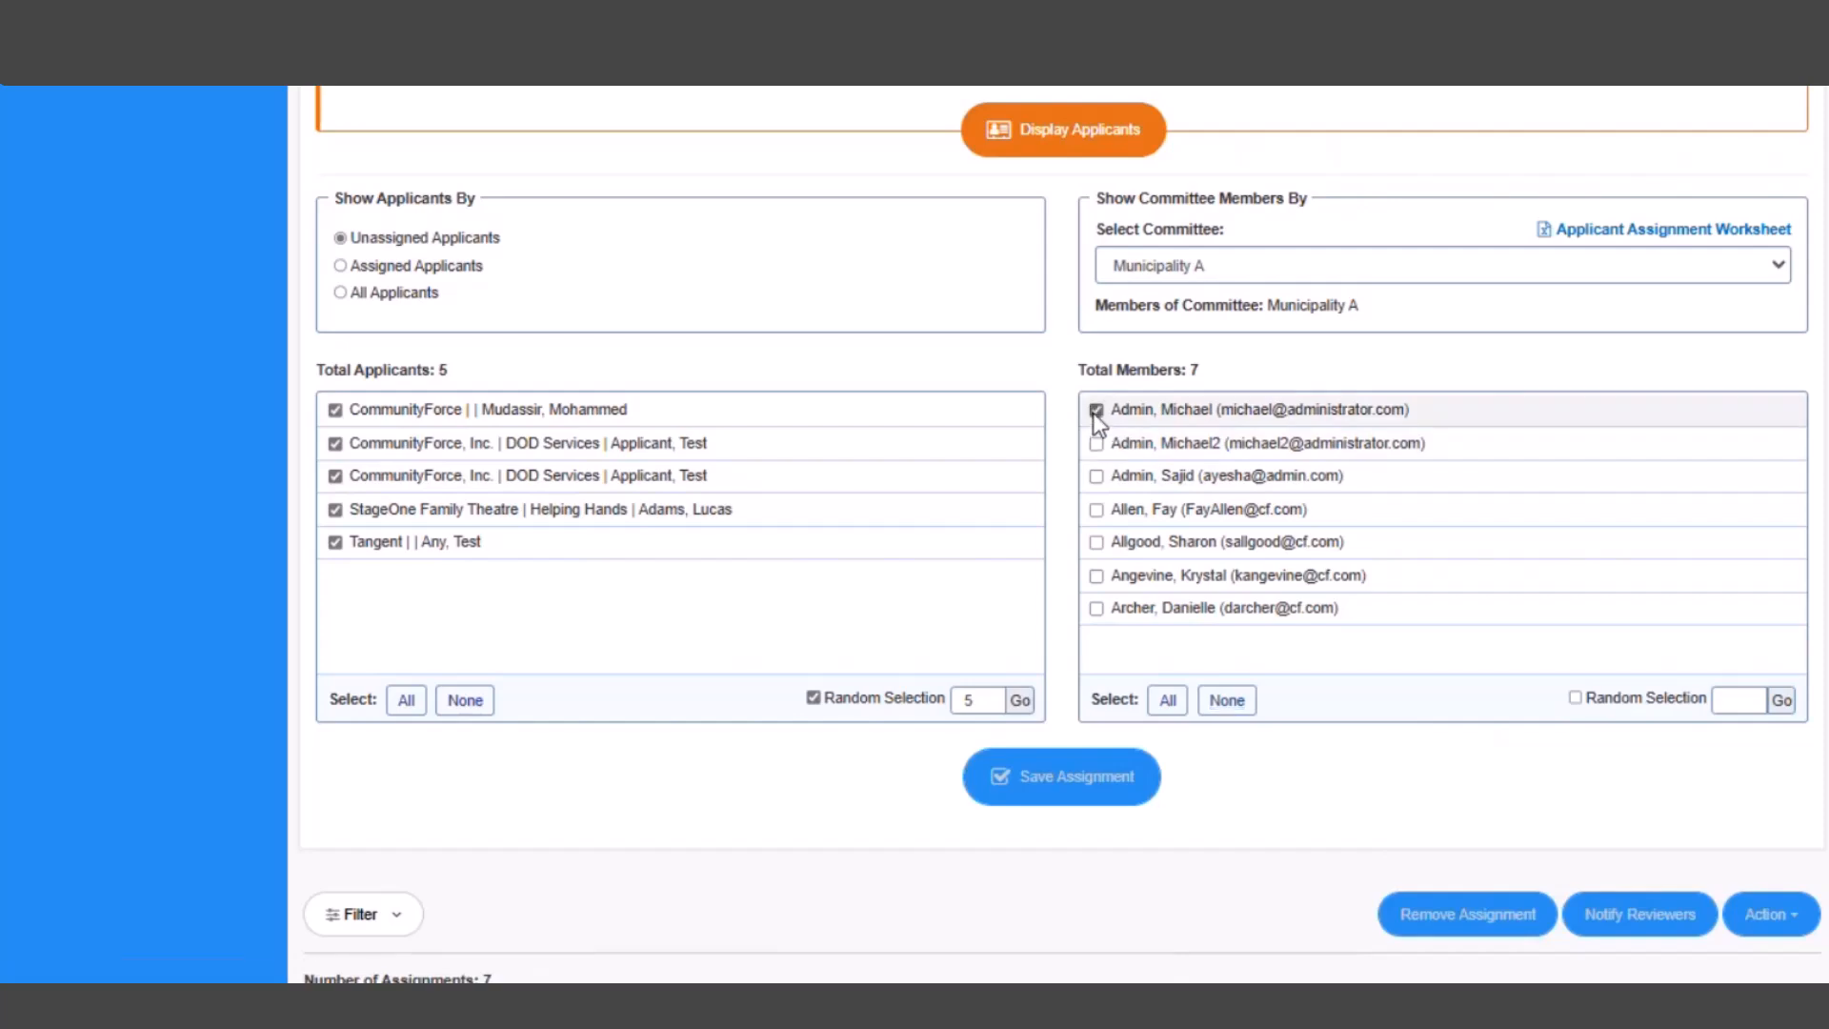
click(1045, 776)
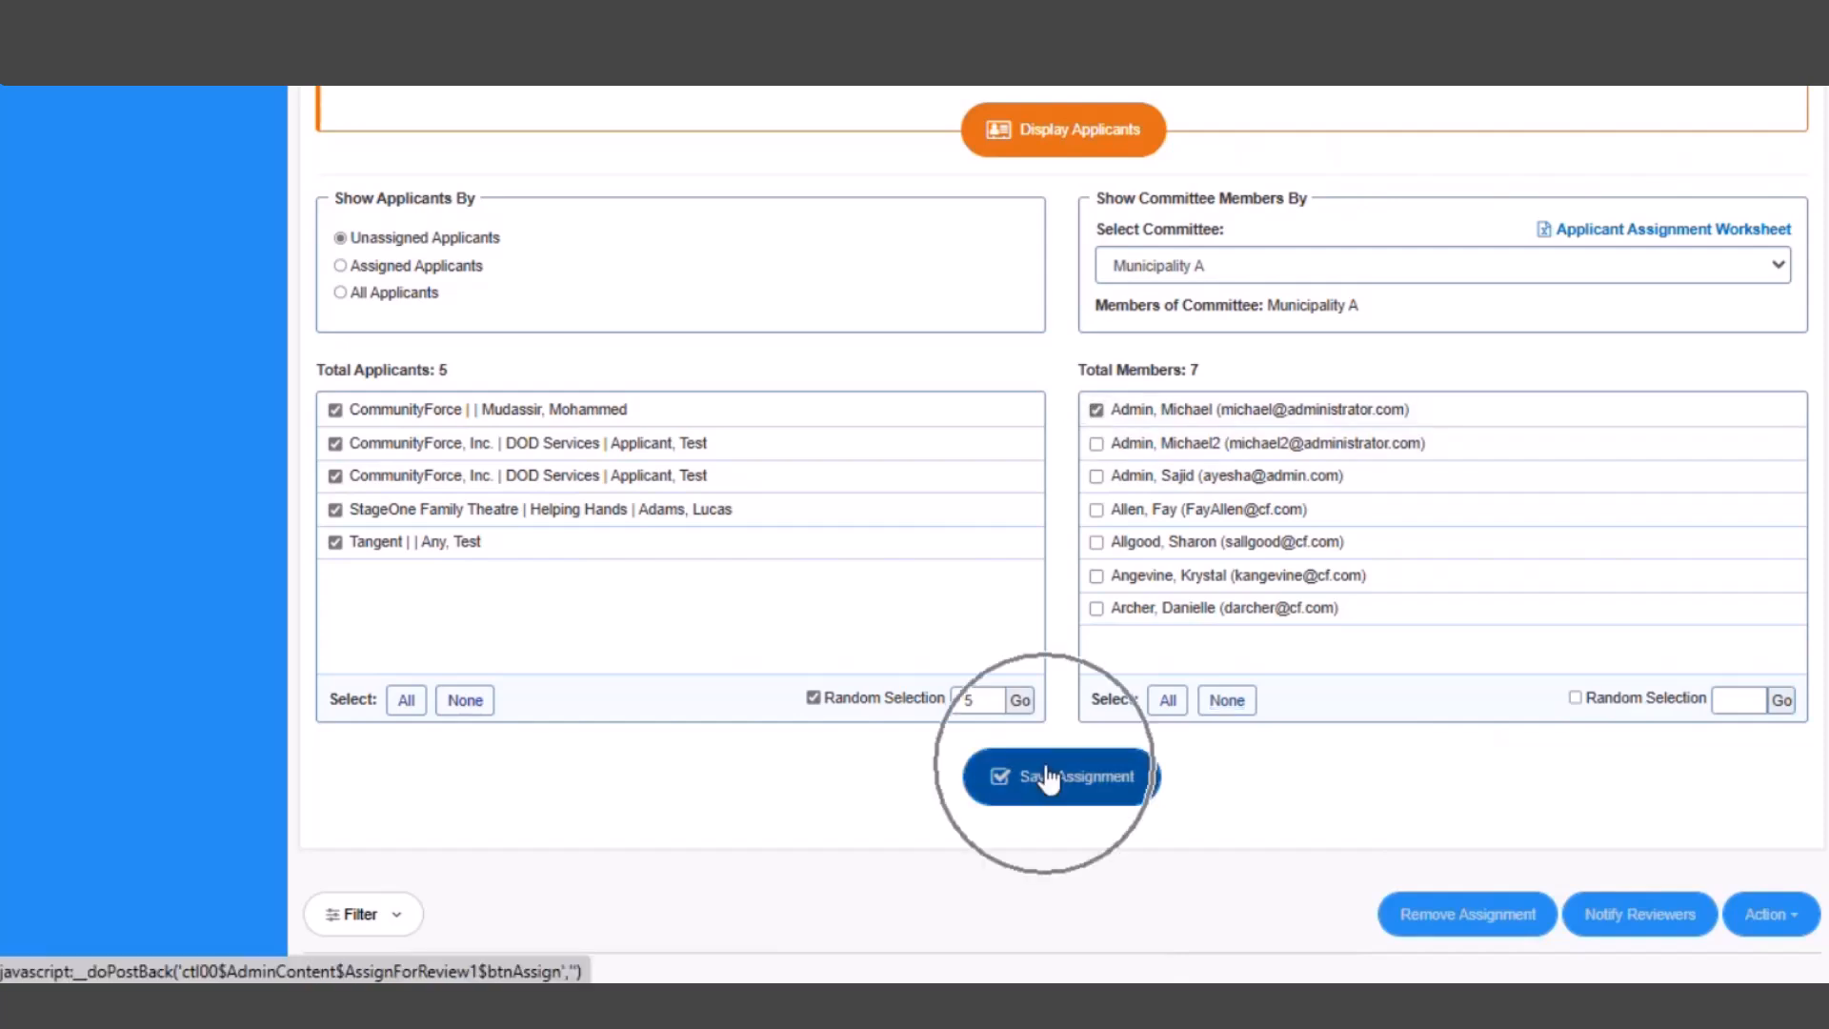
Select all existing committee assignments in the list for reviewer notification
scroll(786, 810, down, 8)
scroll(775, 827, down, 1)
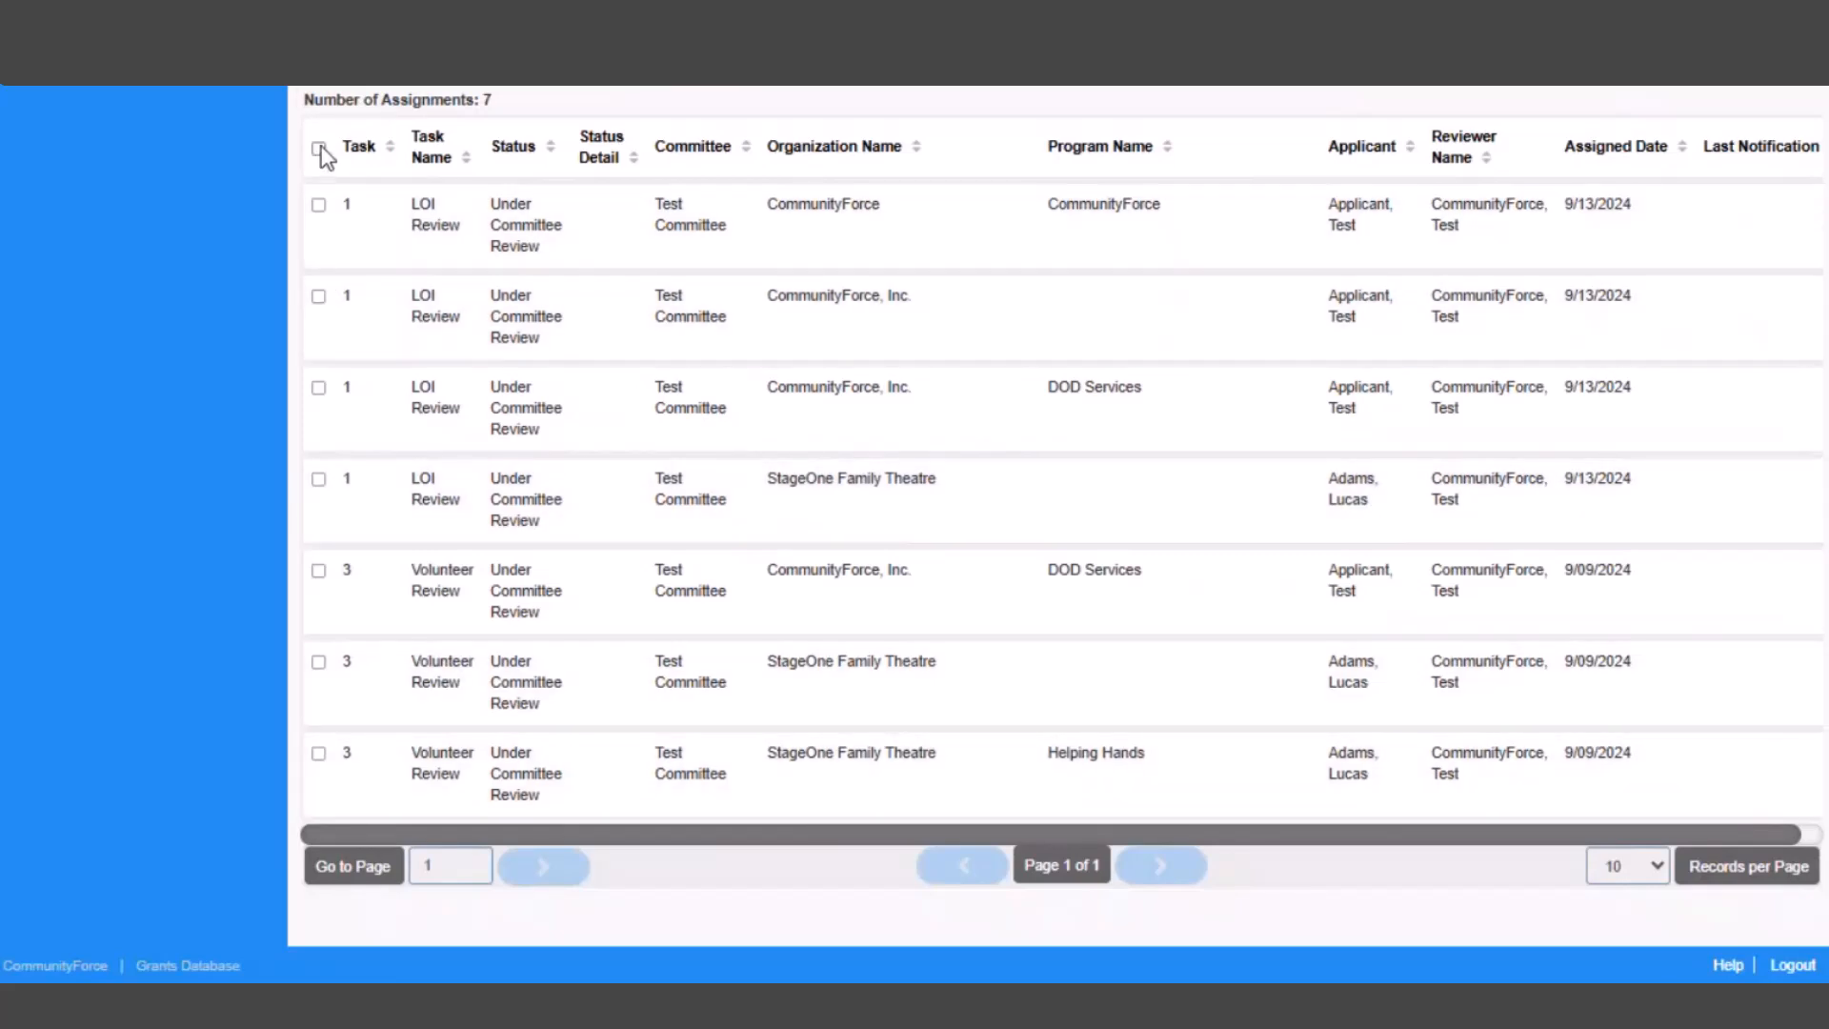
click(318, 148)
scroll(575, 610, up, 3)
click(1652, 471)
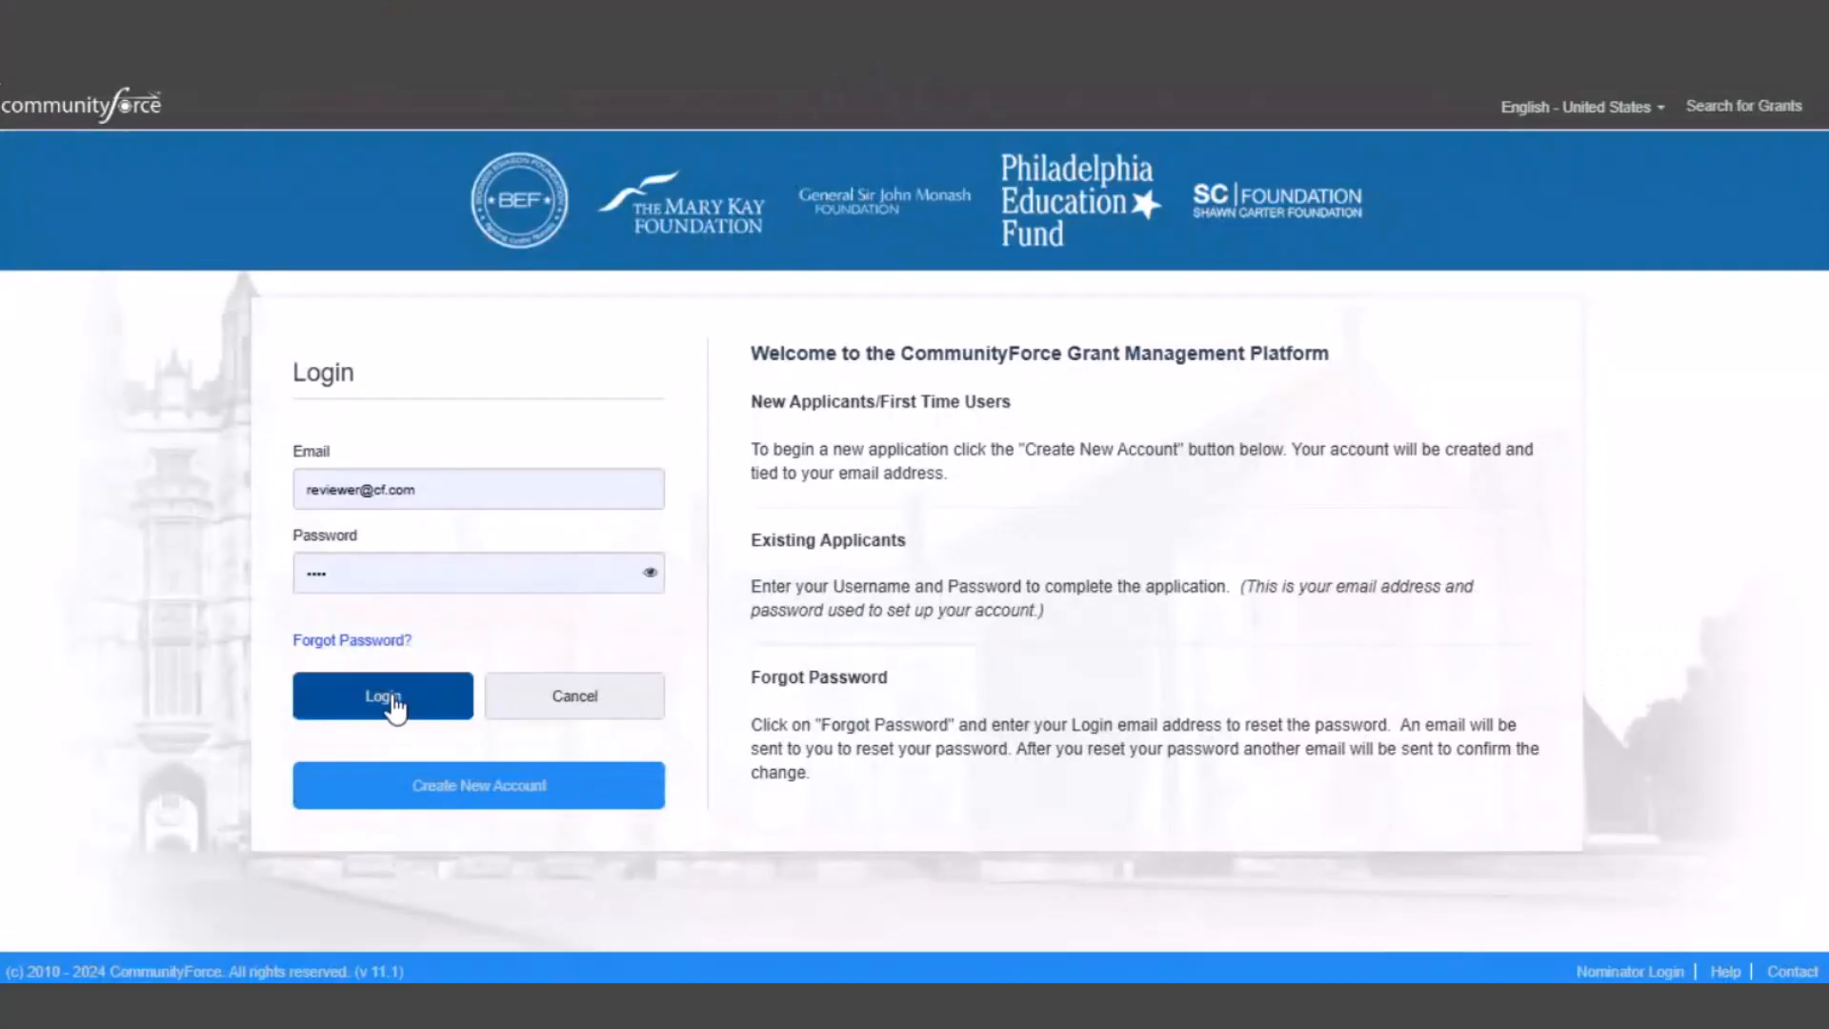
Log in with the reviewer account and open the LOI Review task of the 2024 - 2025 CommunityForce Investment Grant
click(392, 699)
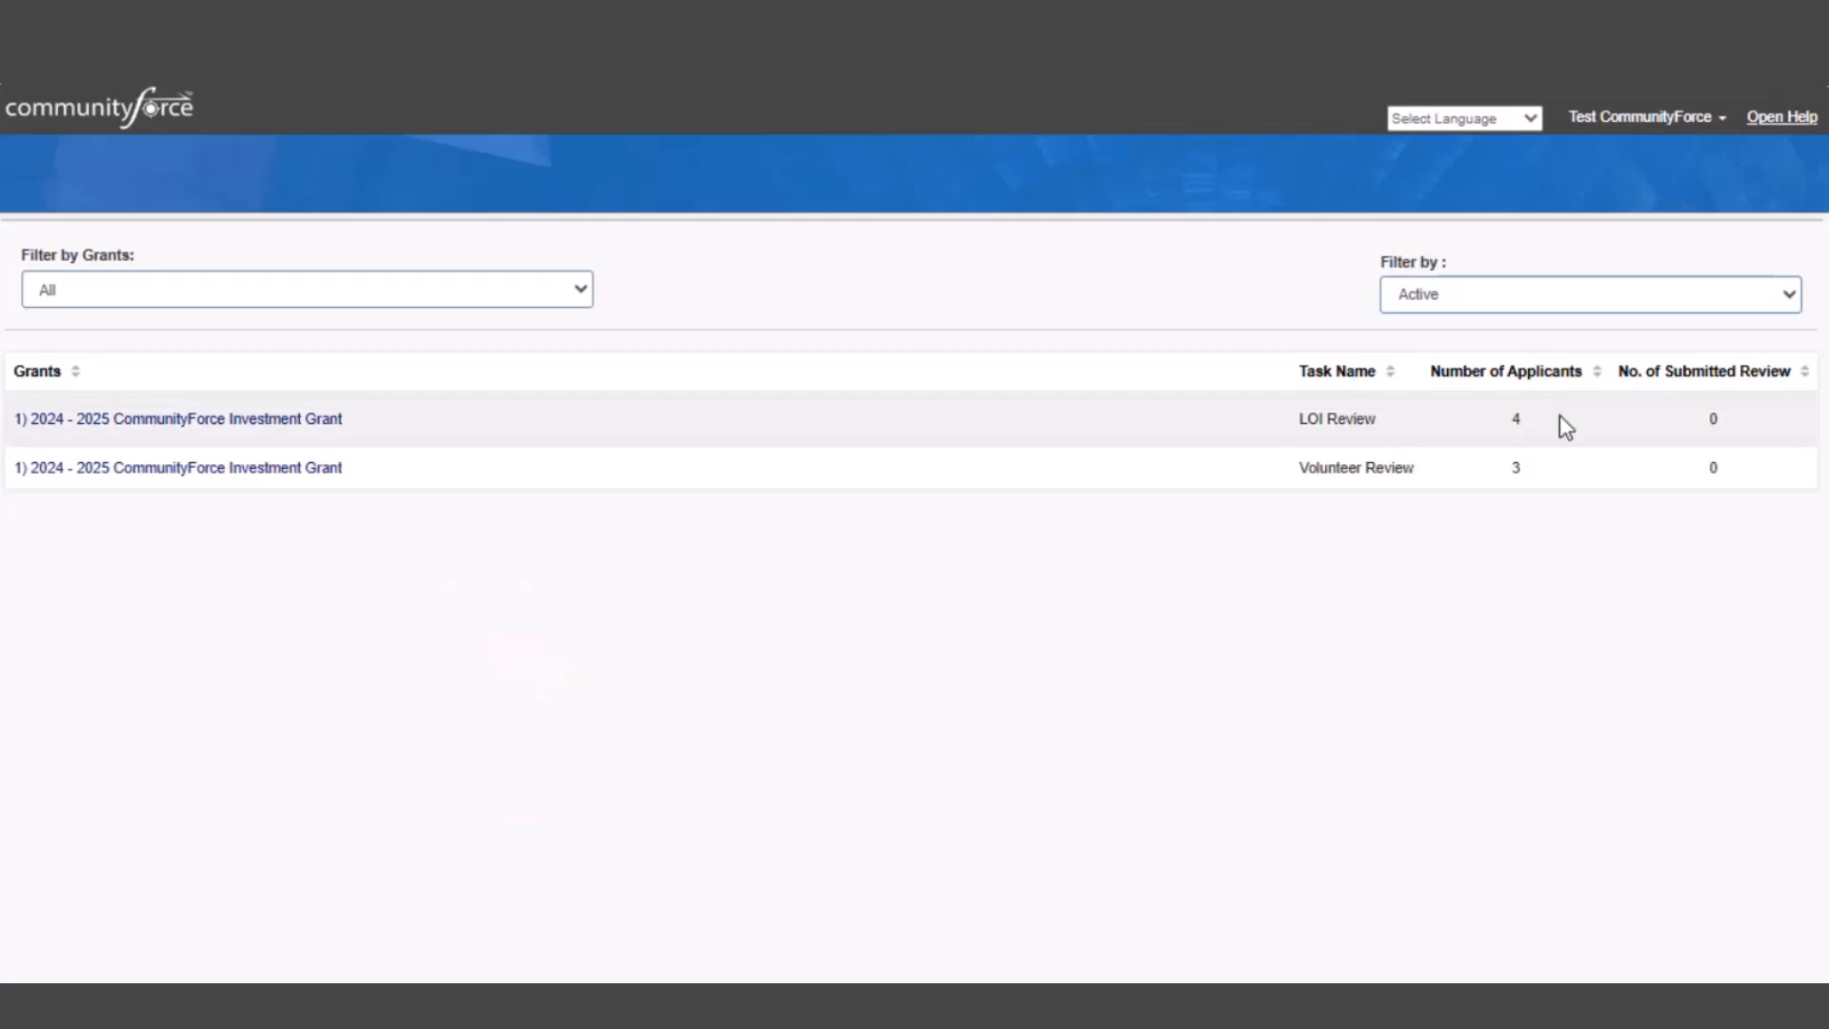
click(1537, 388)
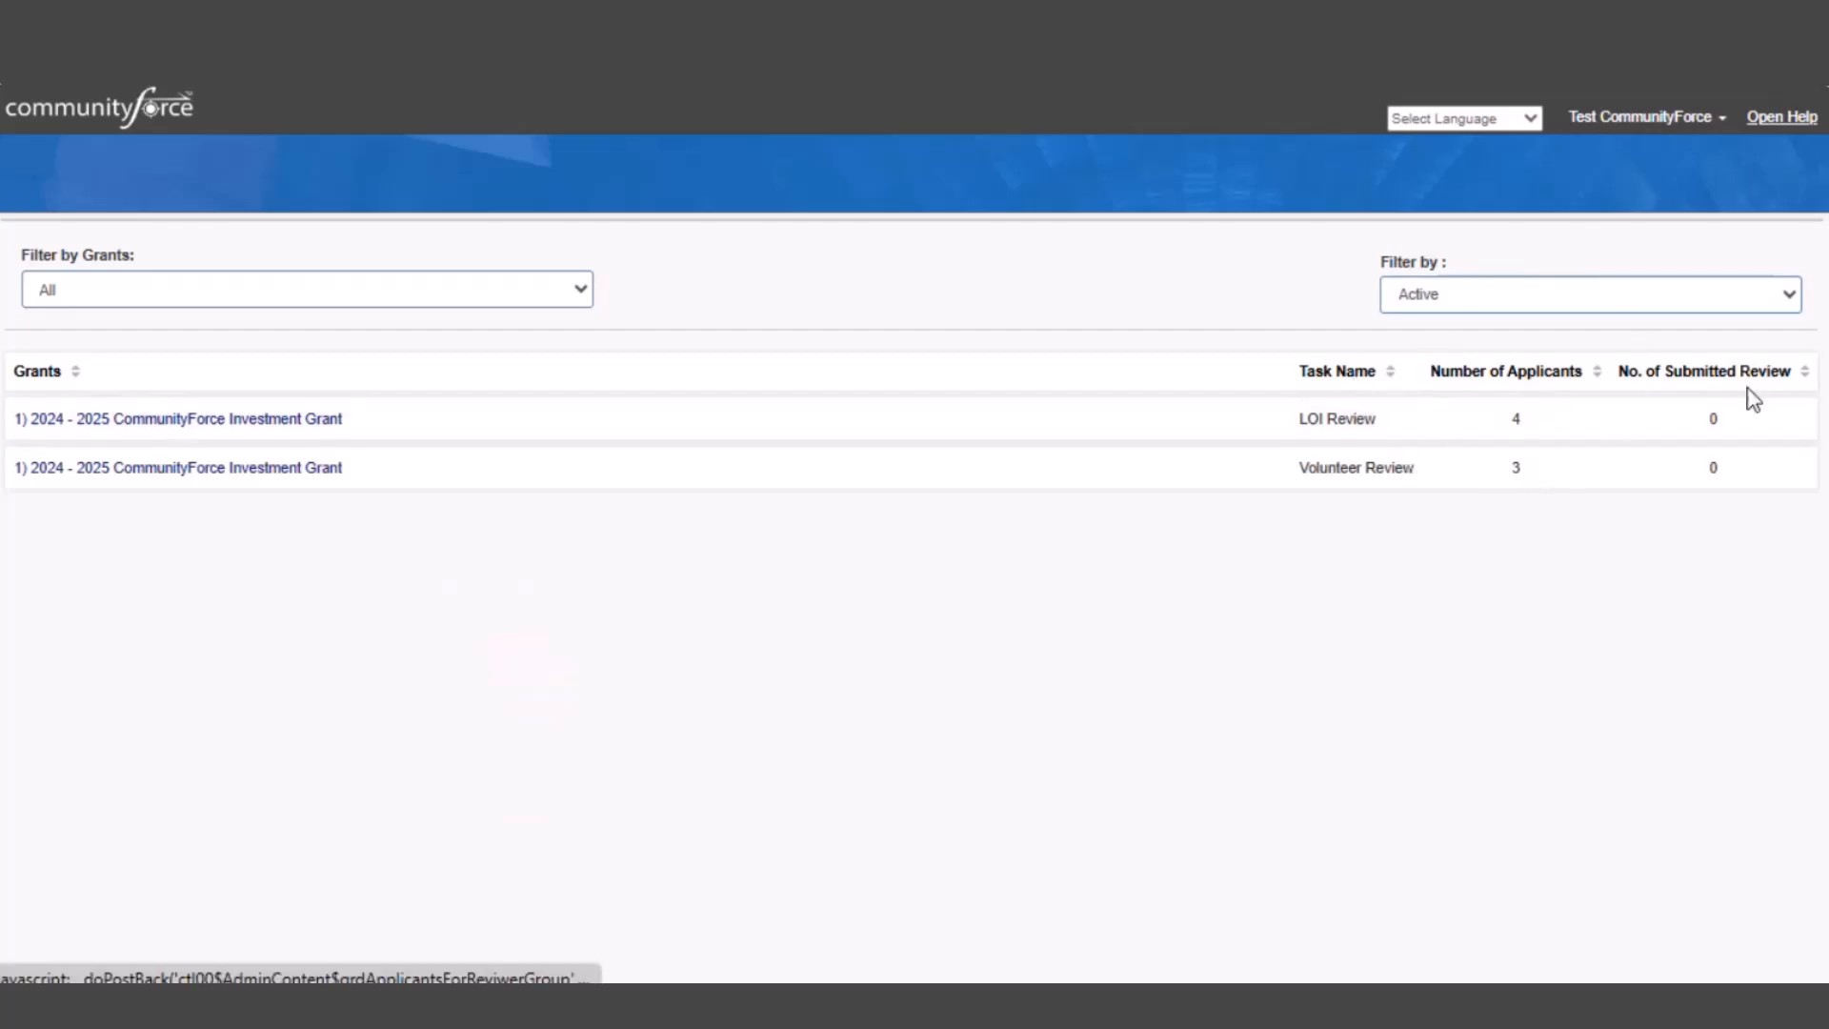
click(202, 412)
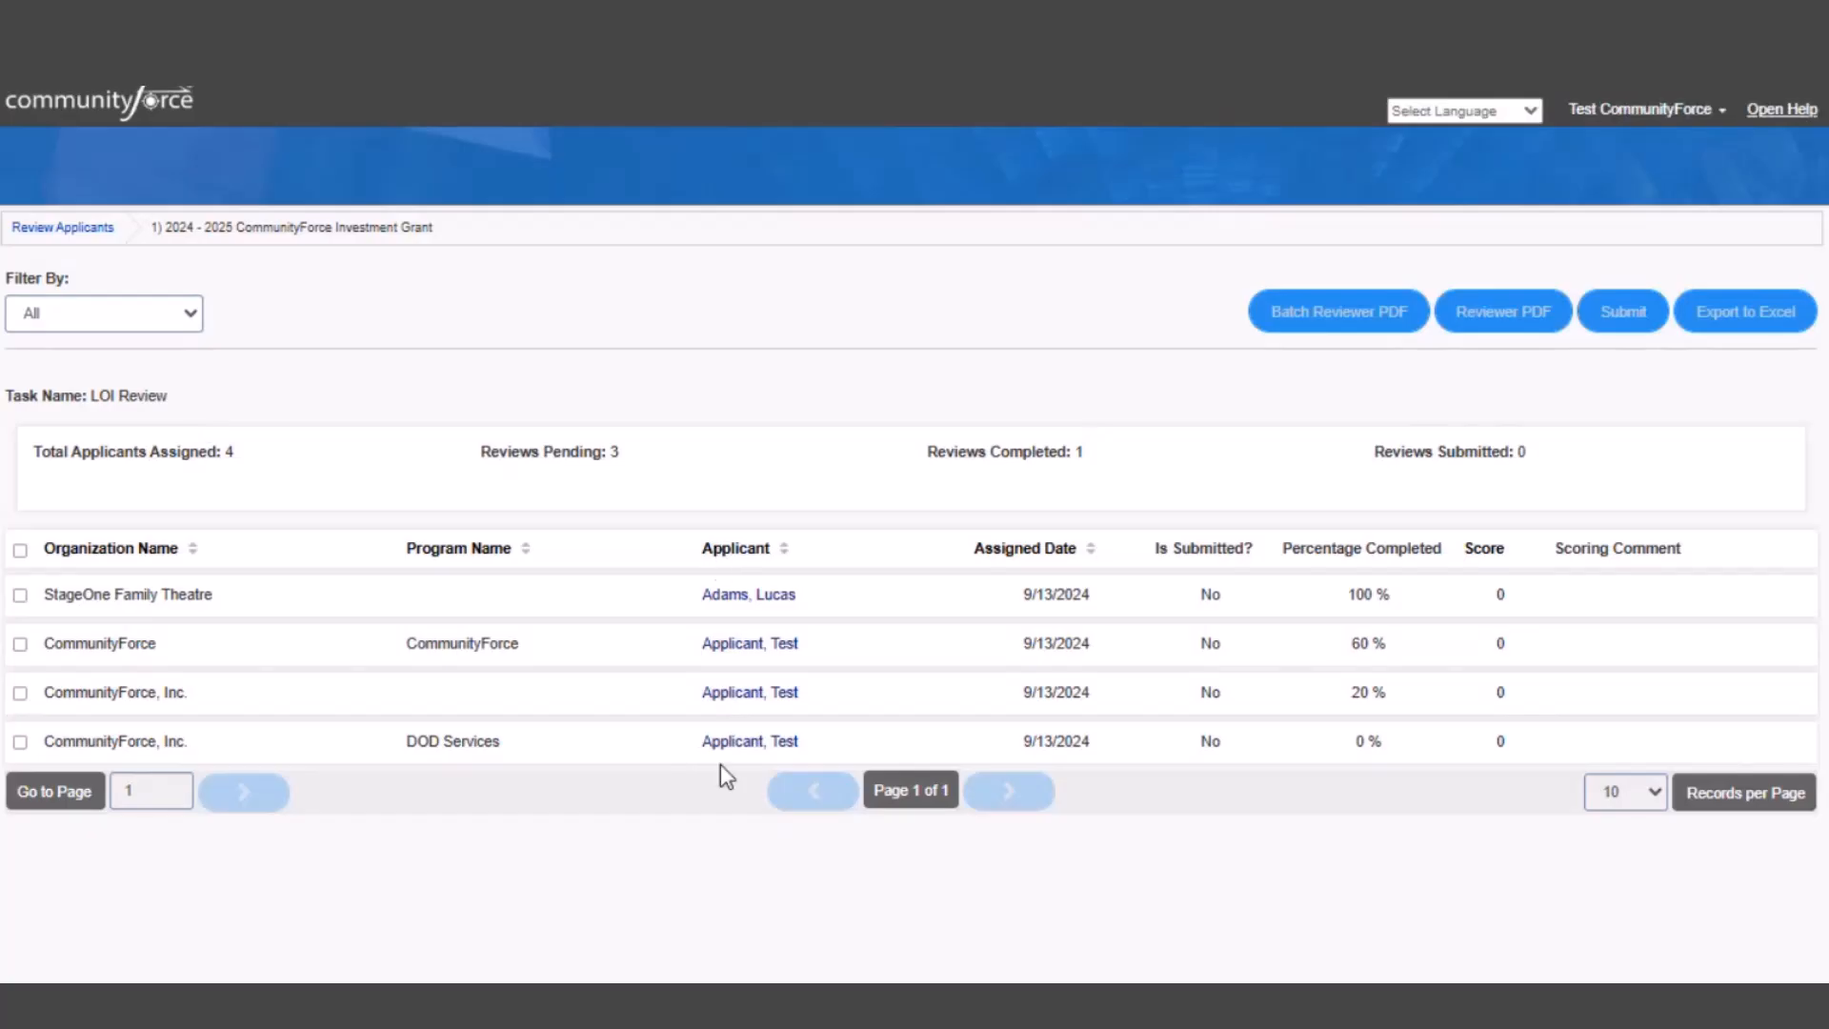
Open the StageOne Family Theatre review, slightly widen the question pane, examine the score sheet beside the application summary and exit without saving
click(764, 596)
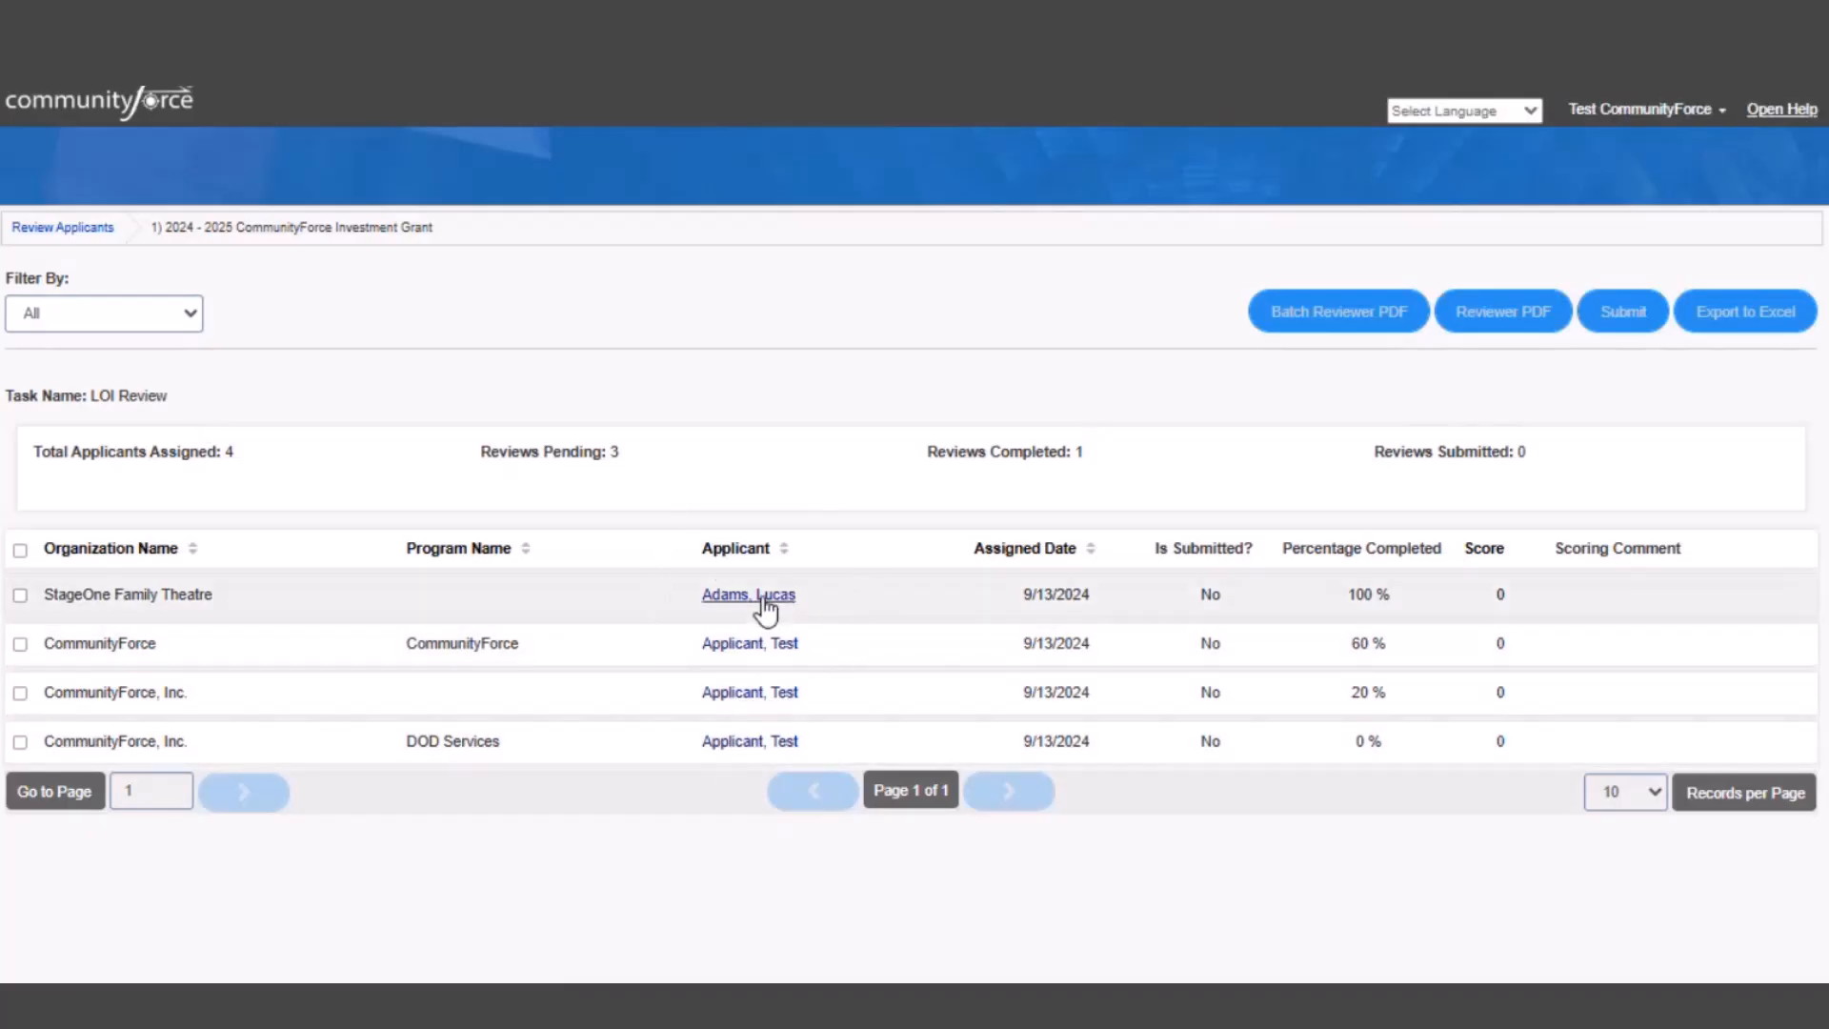
scroll(759, 591, down, 4)
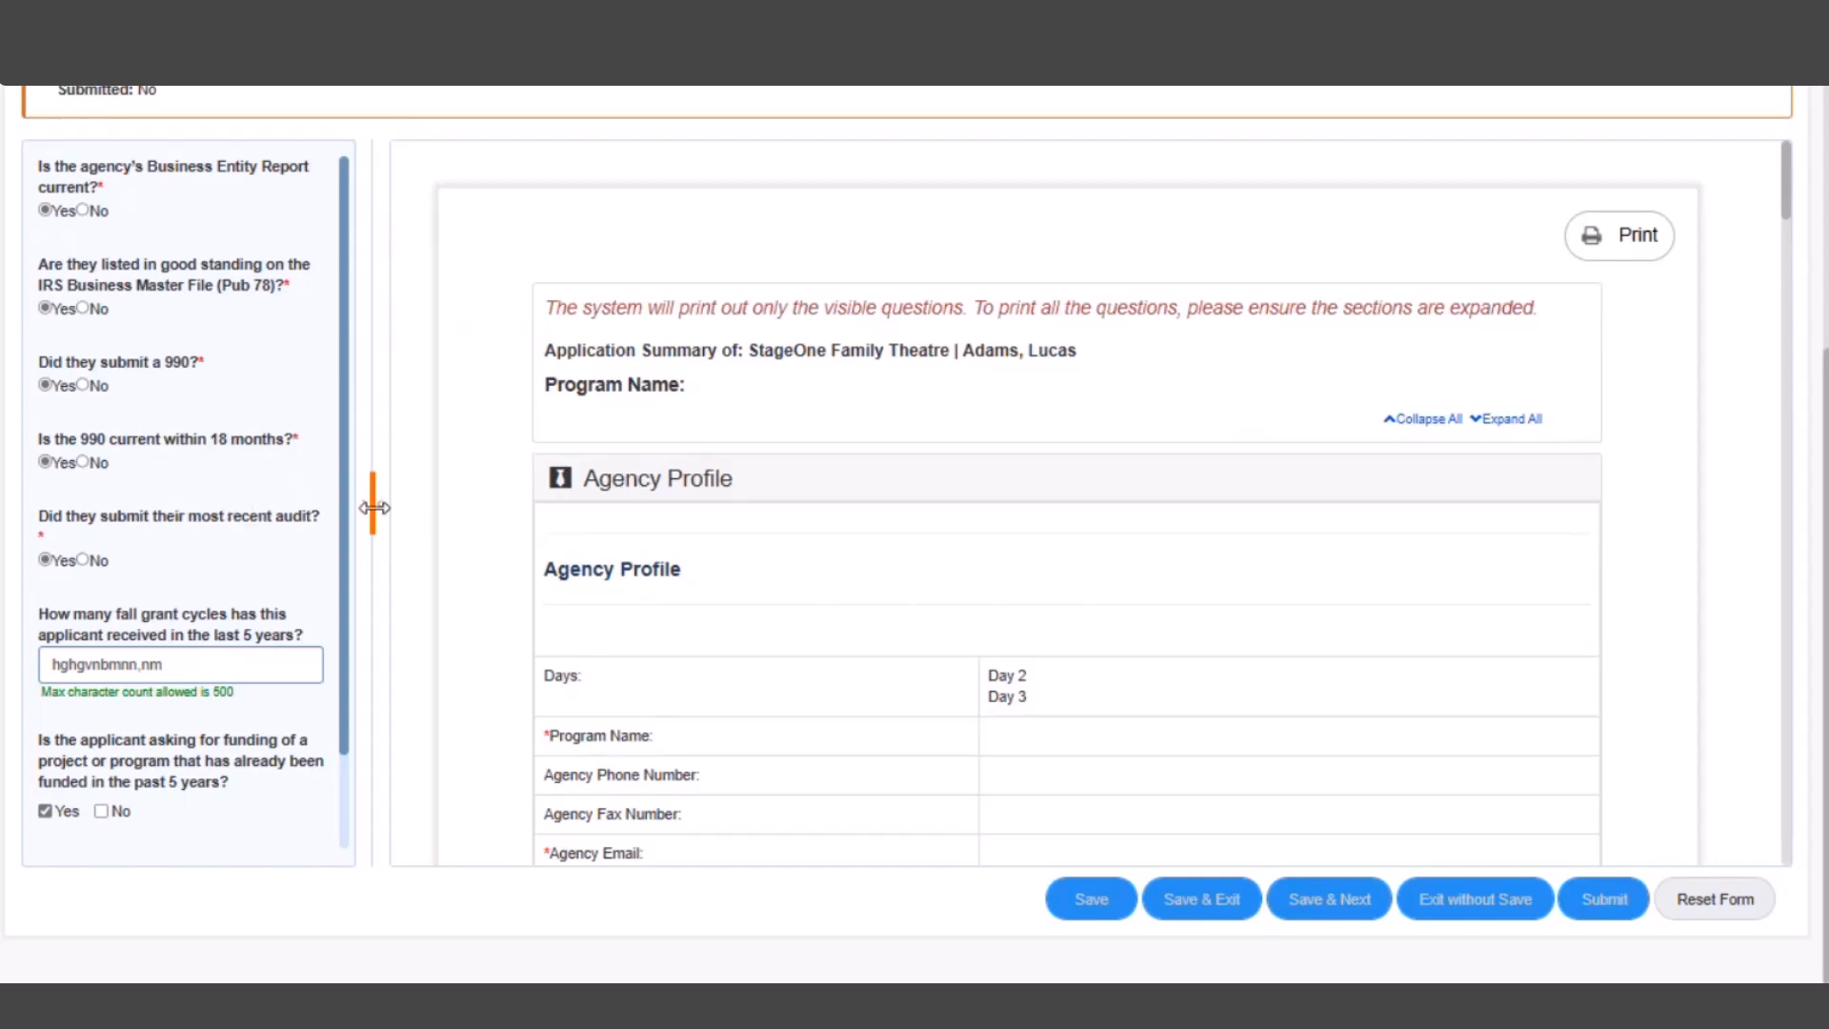
mouse_move(374, 507)
mouse_down()
mouse_move(560, 510)
mouse_move(389, 507)
mouse_up()
click(843, 541)
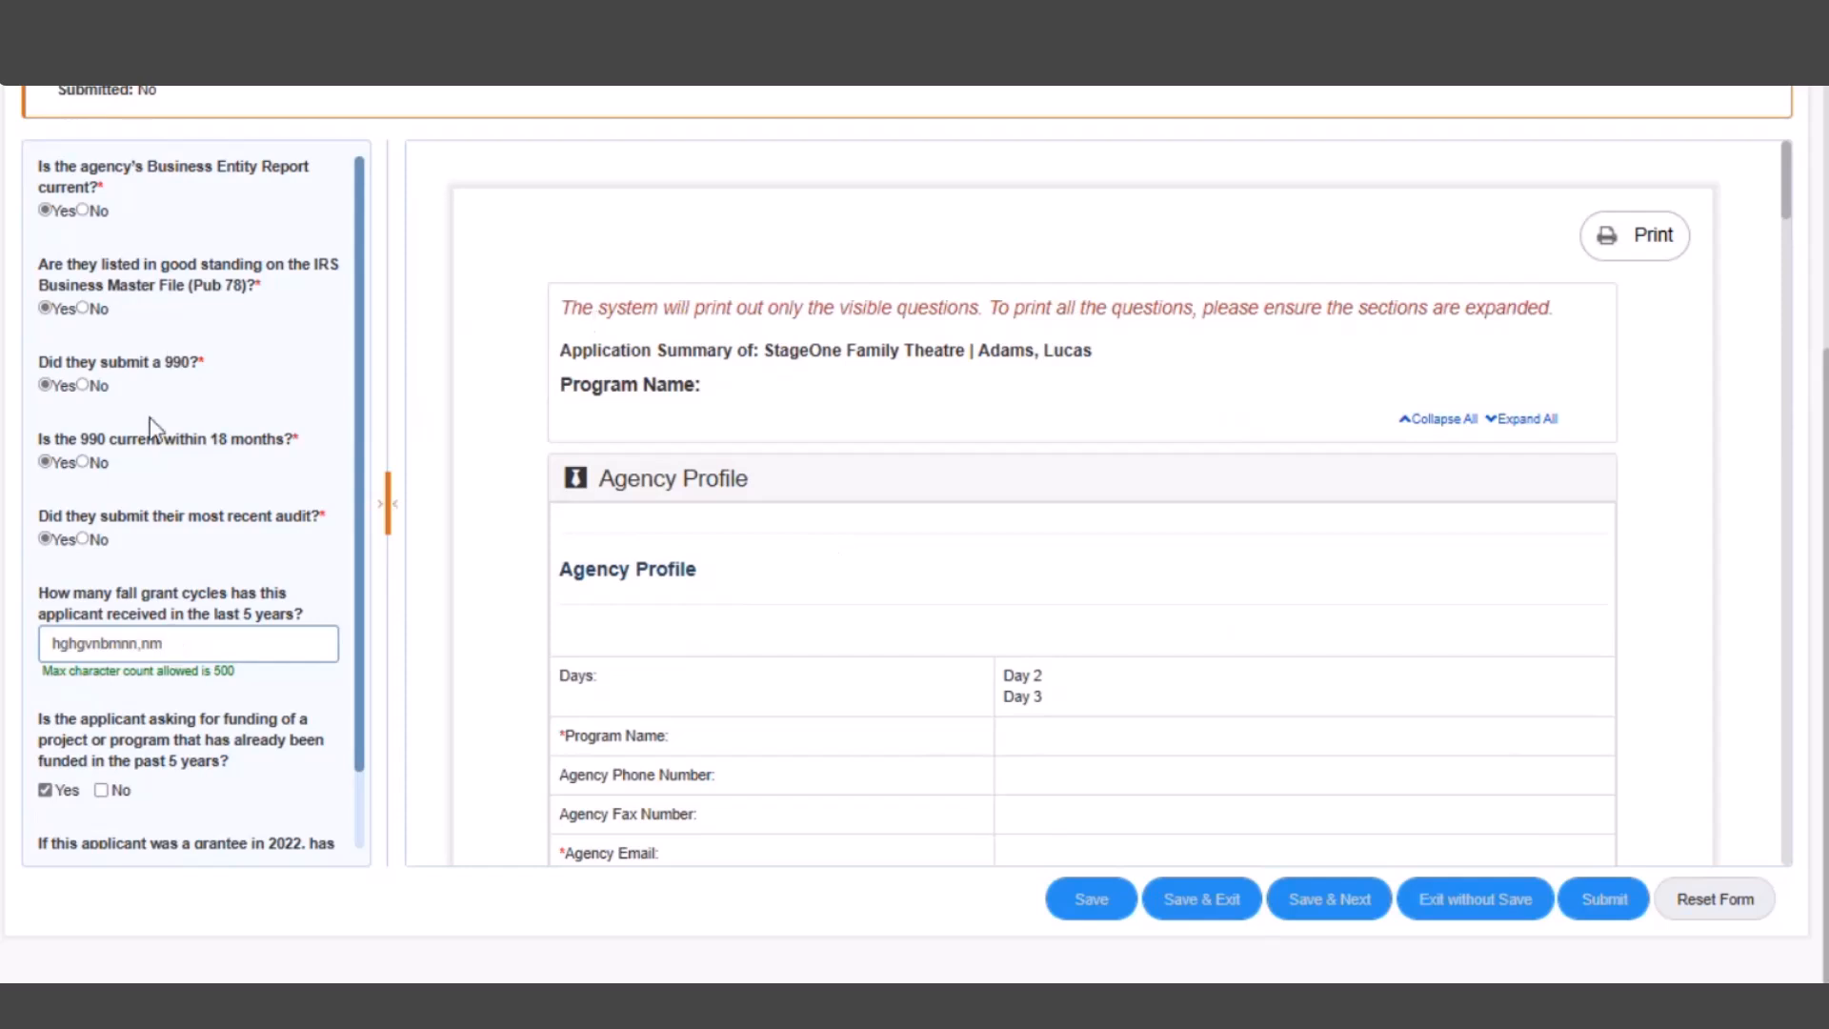
scroll(155, 400, down, 1)
scroll(160, 417, up, 1)
click(1327, 902)
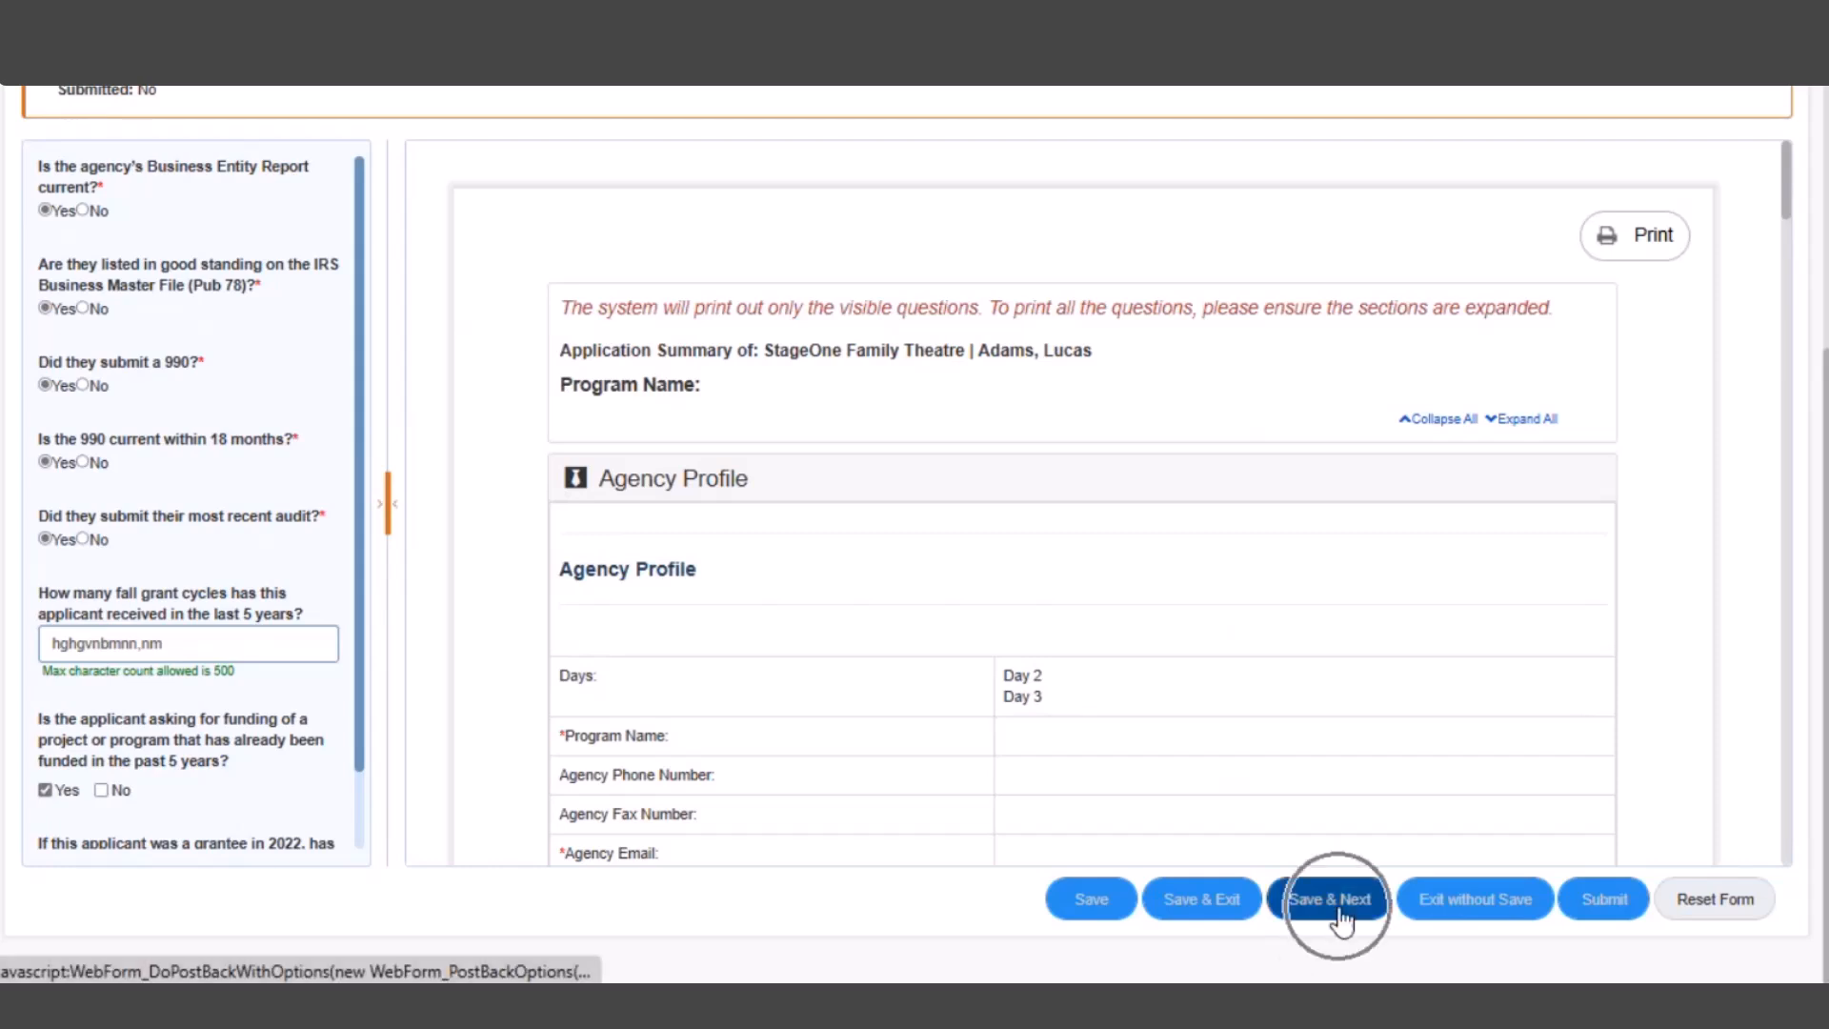
click(1442, 901)
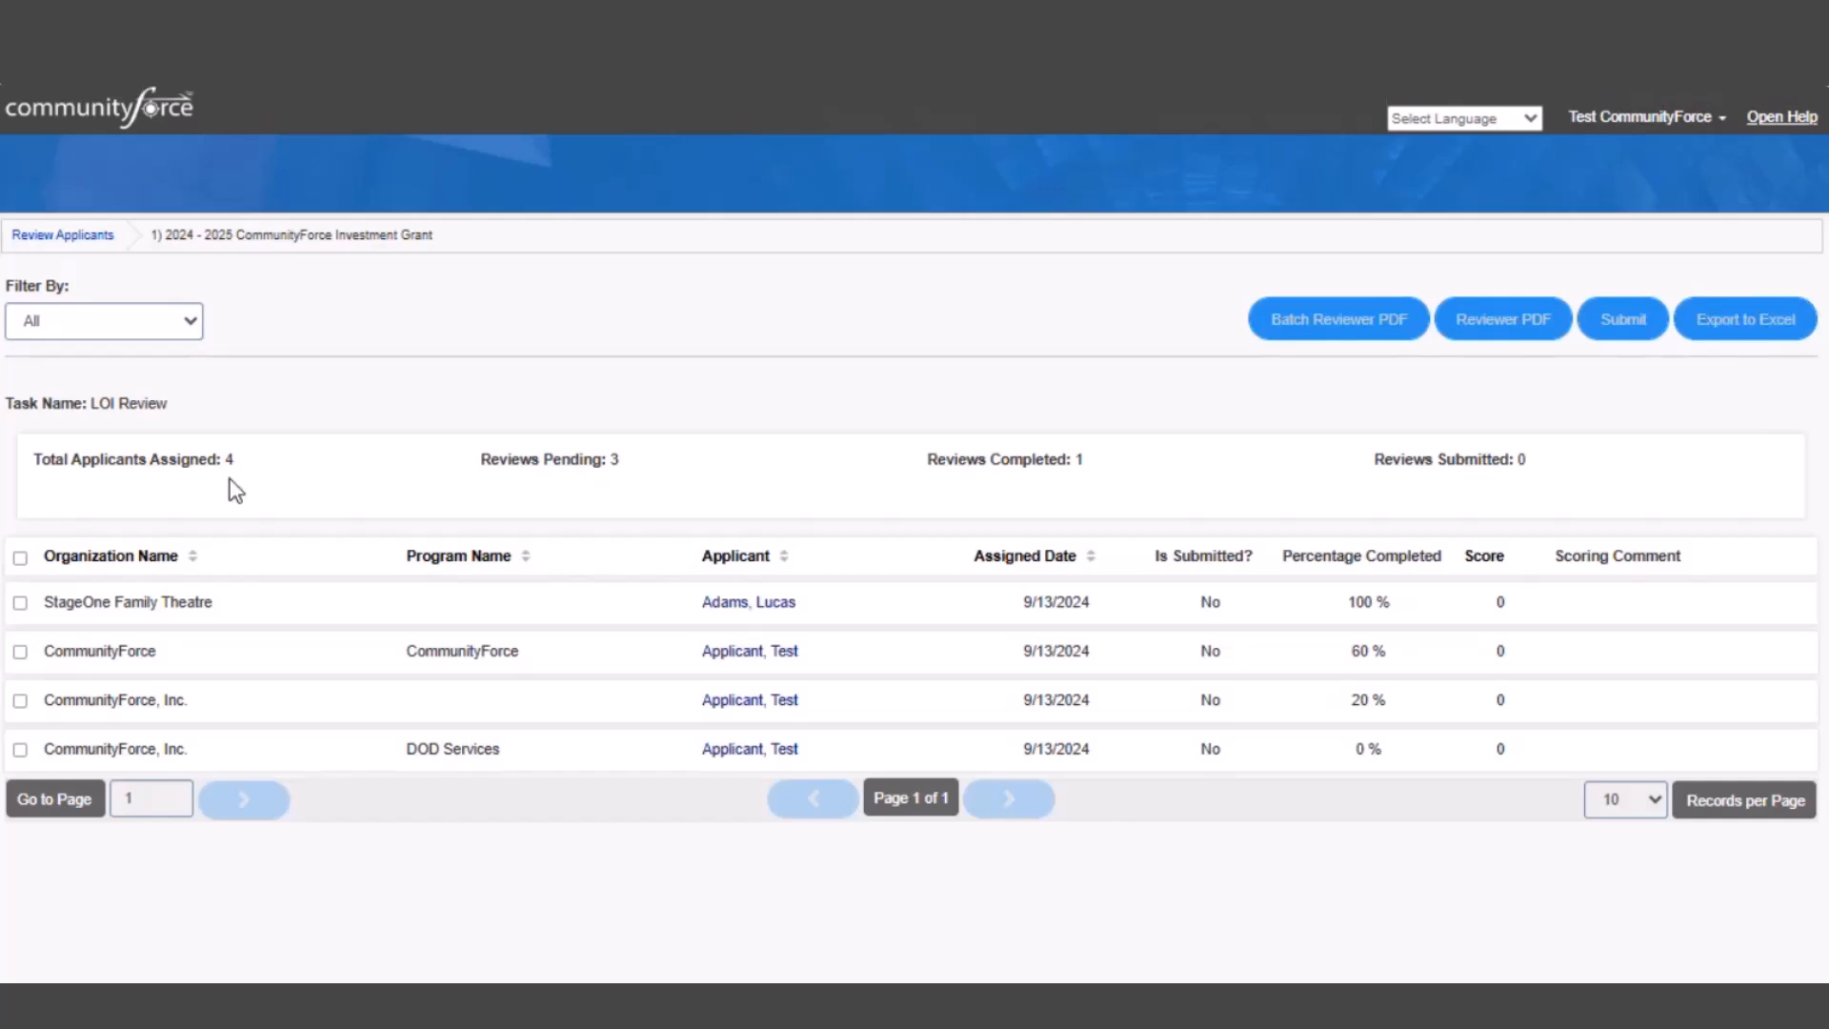
Log out of the reviewer account and log in with the support administrator account
key(ctrl)
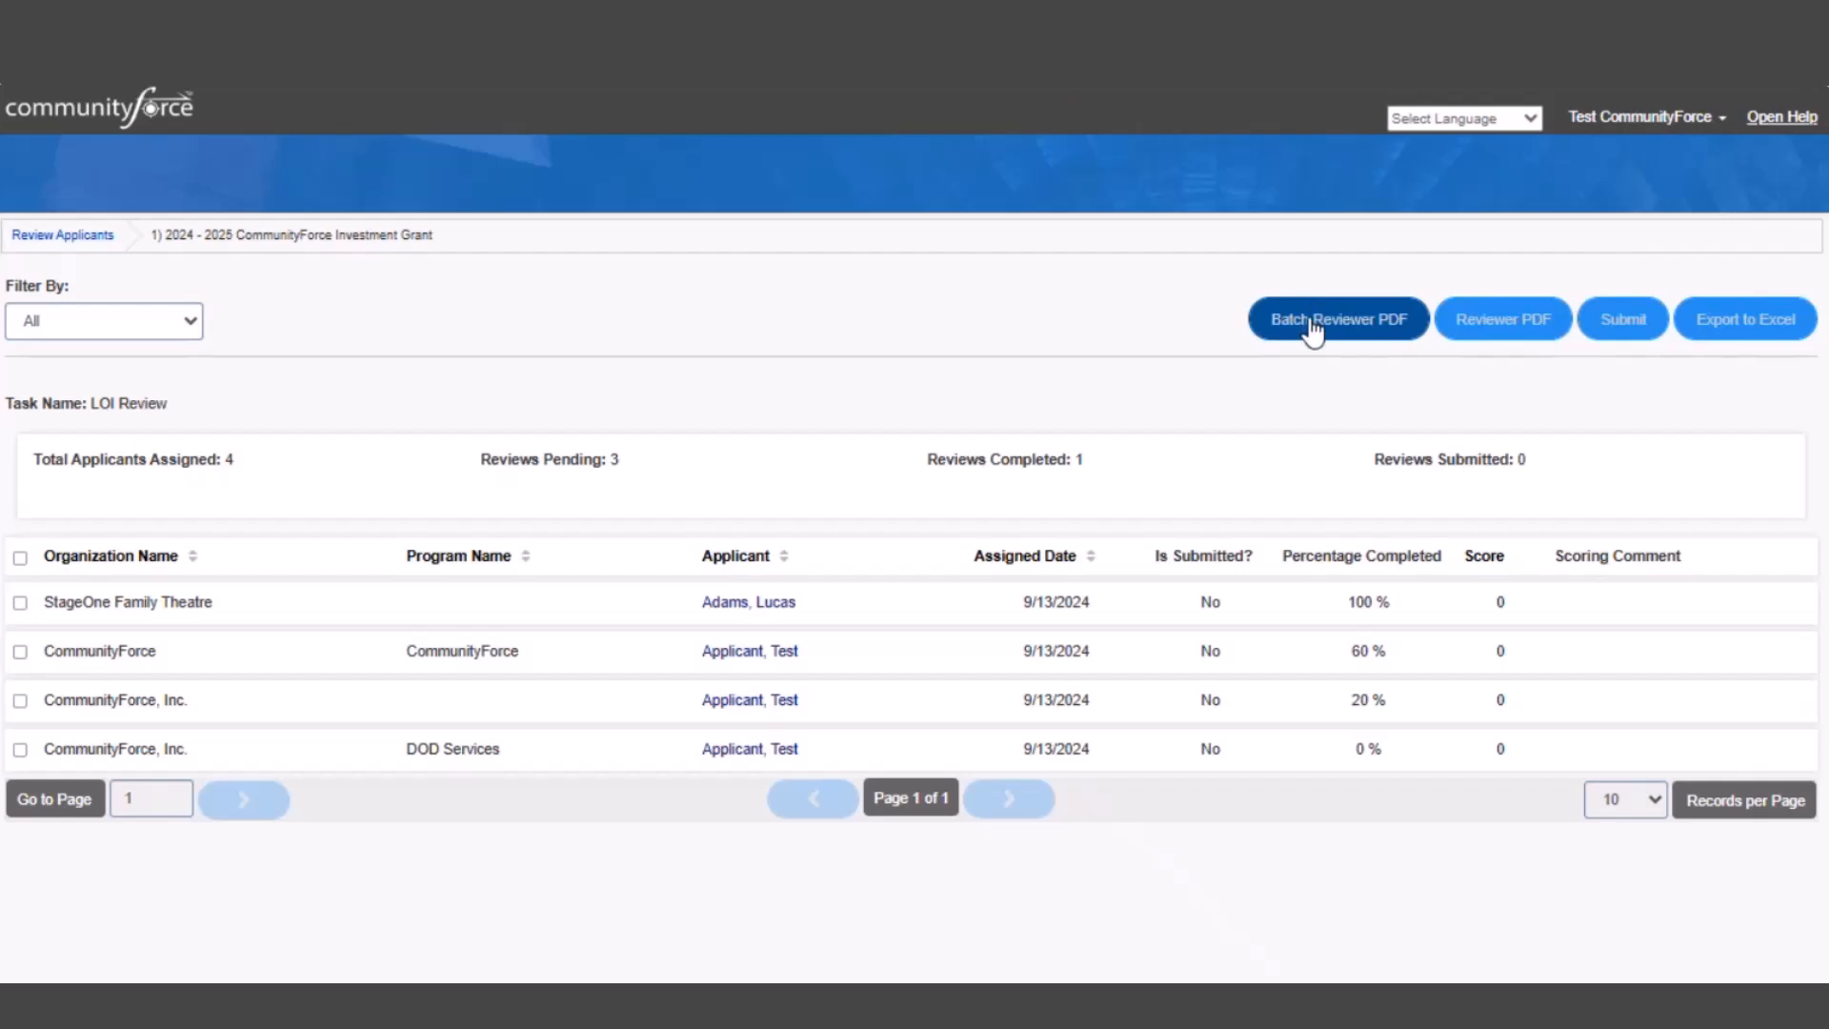
click(1670, 120)
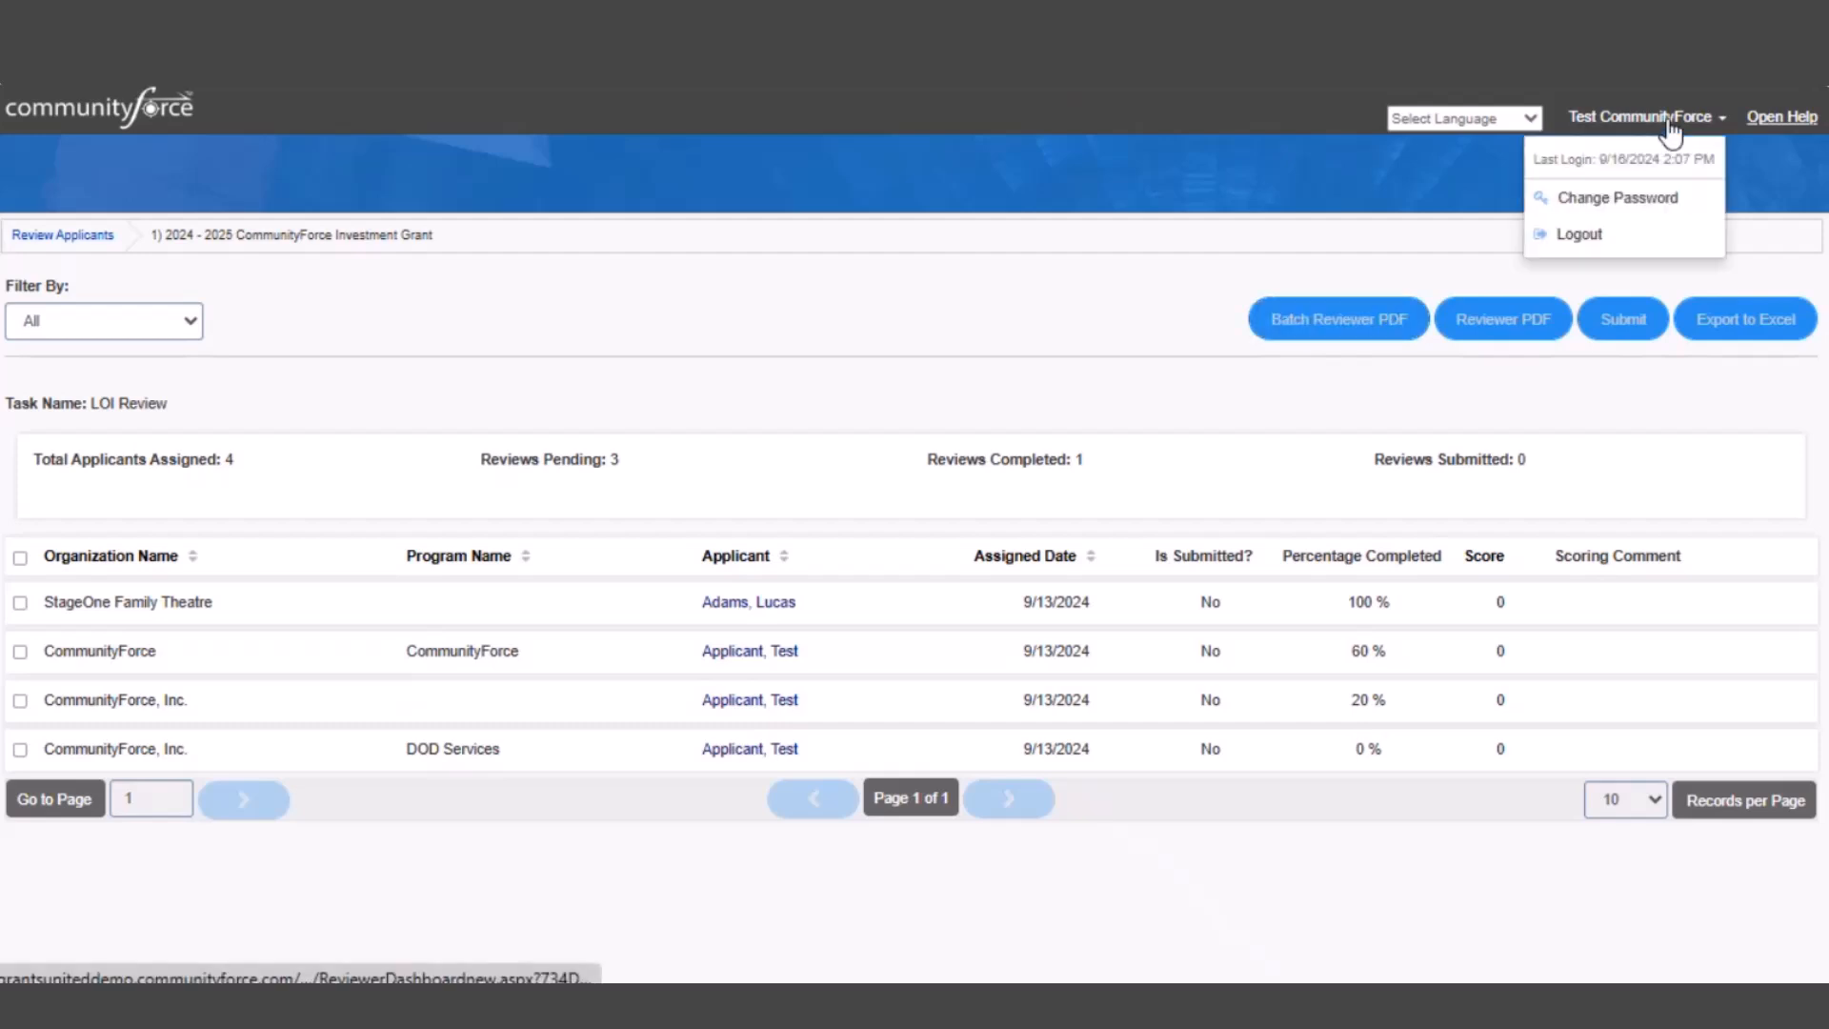
click(1580, 234)
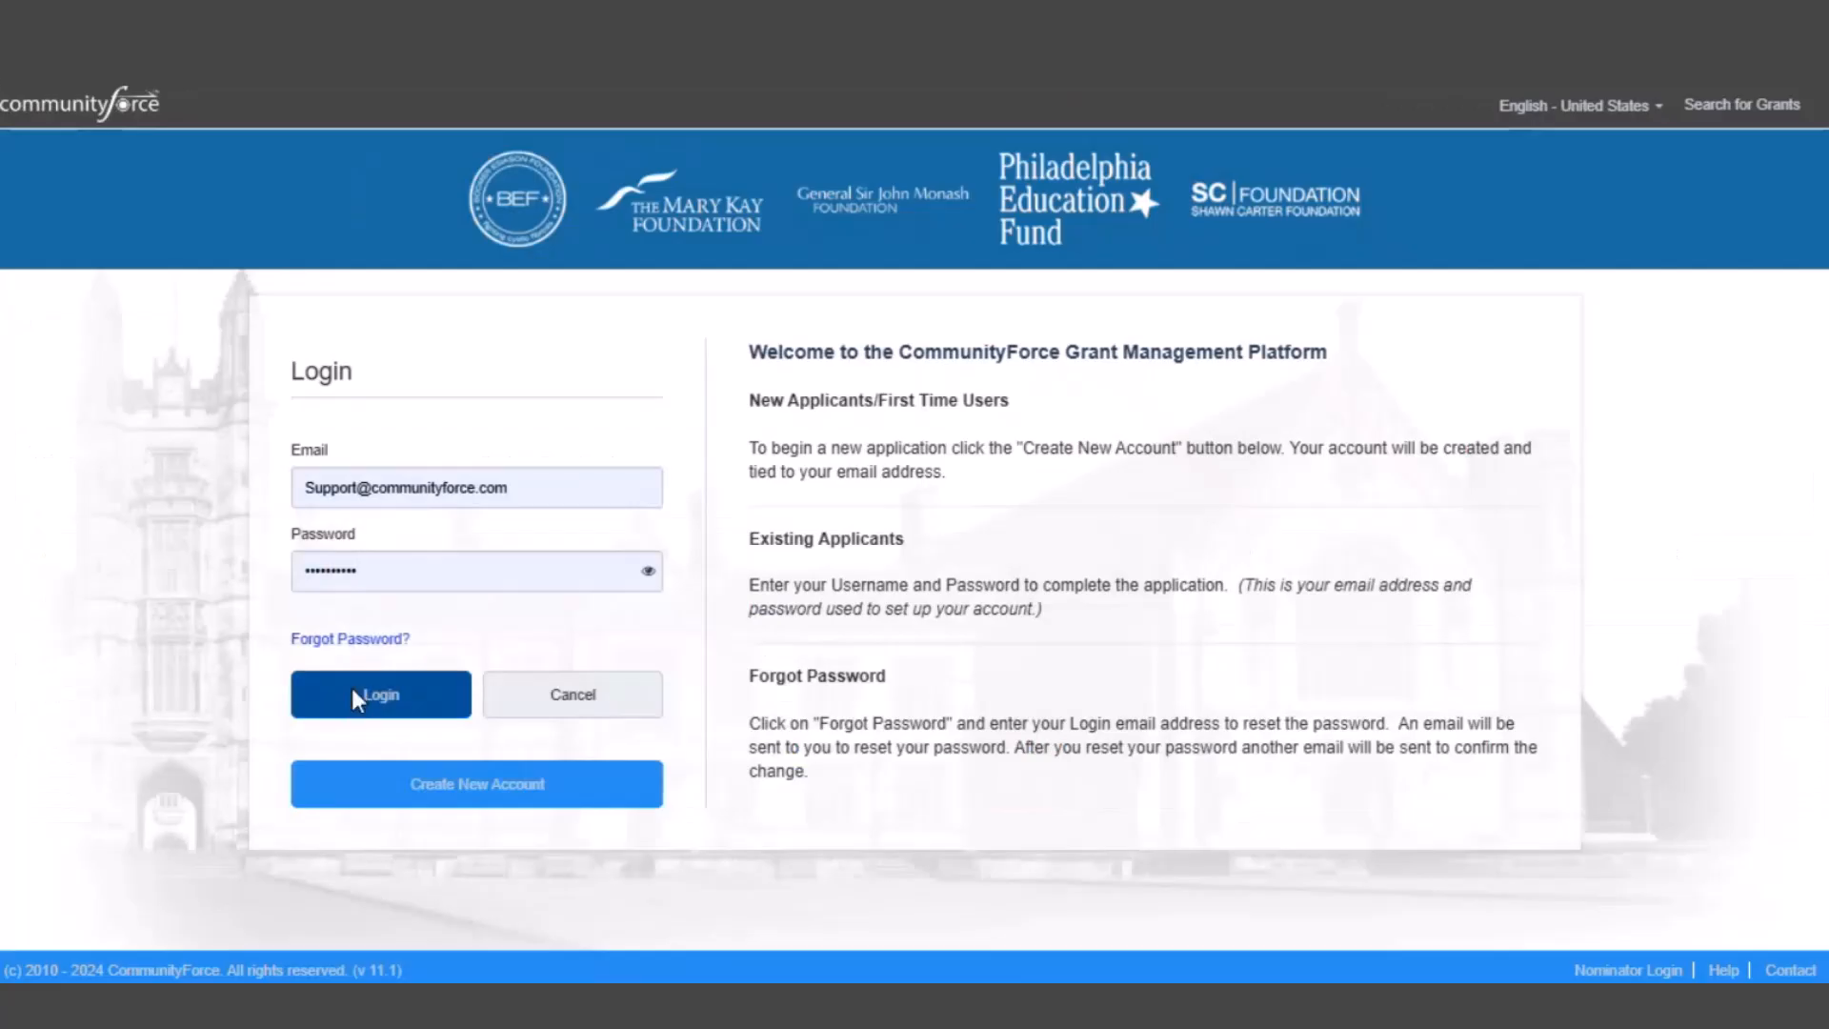
click(362, 695)
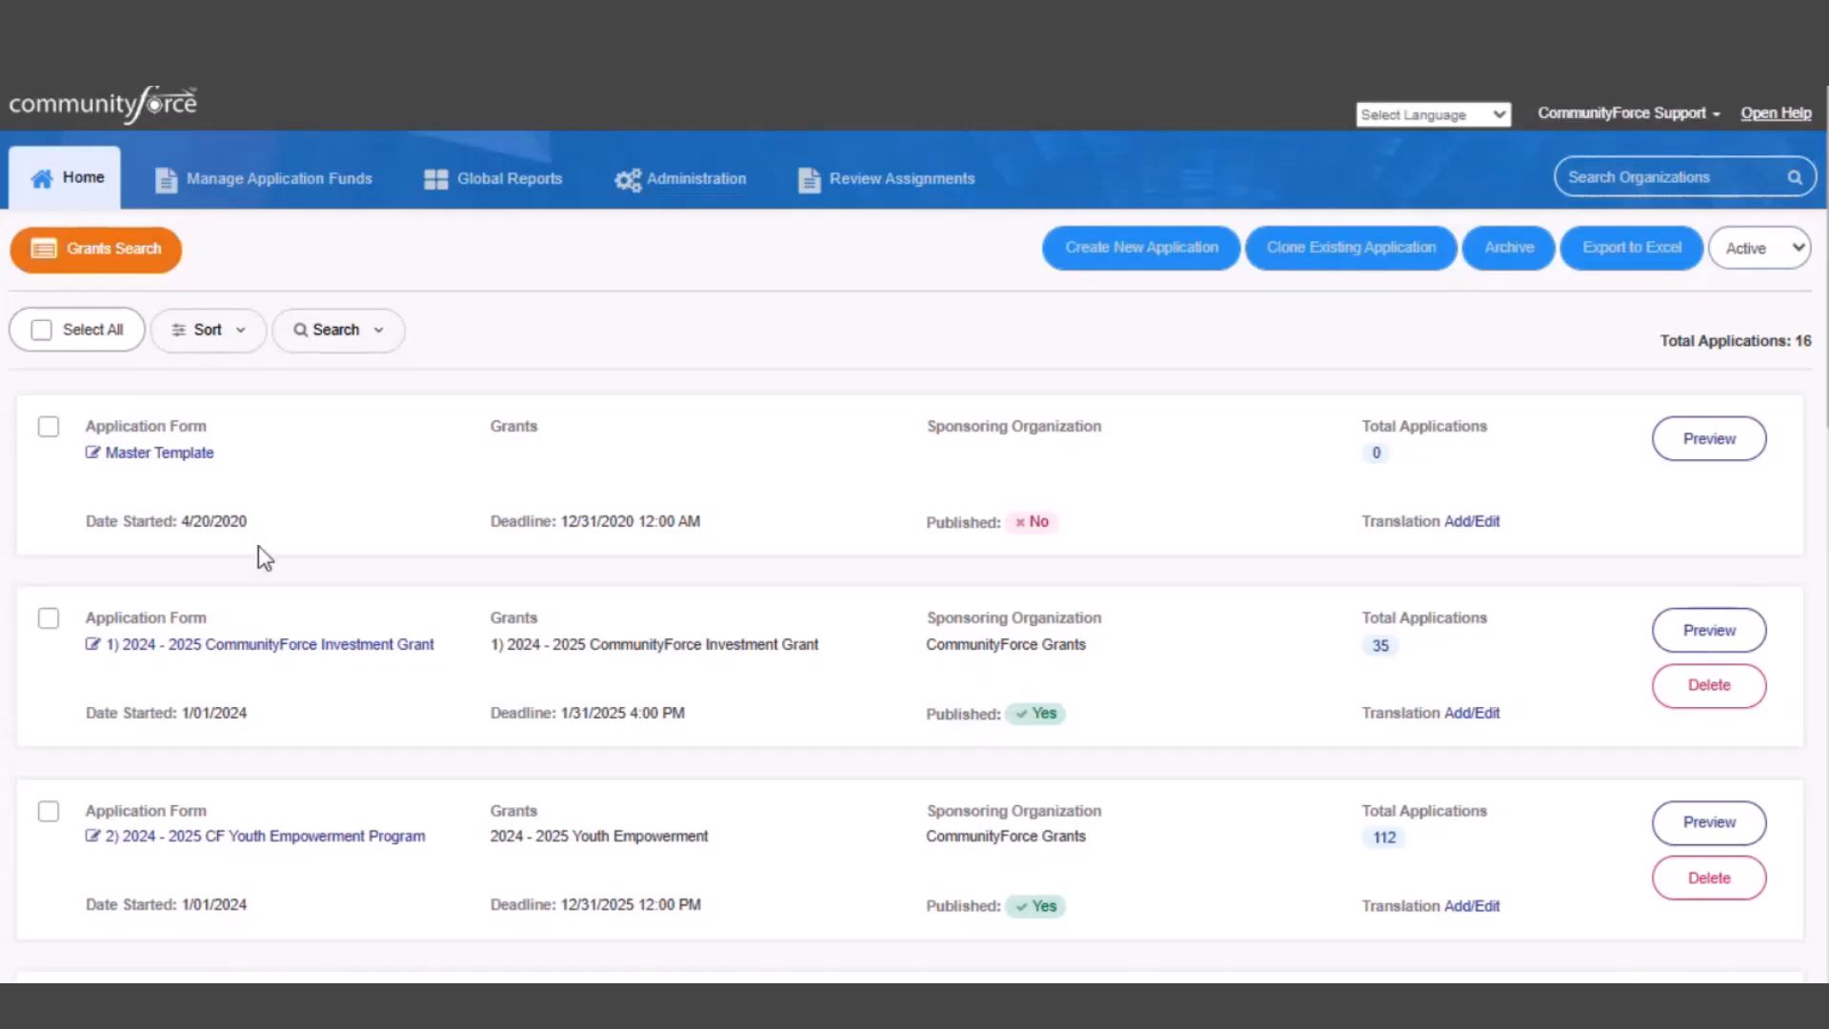
Open the 2024 - 2025 CF Youth Empowerment Program and bring up the batch awards page for the 2024 - 2025 Youth Empowerment grant
scroll(238, 571, down, 3)
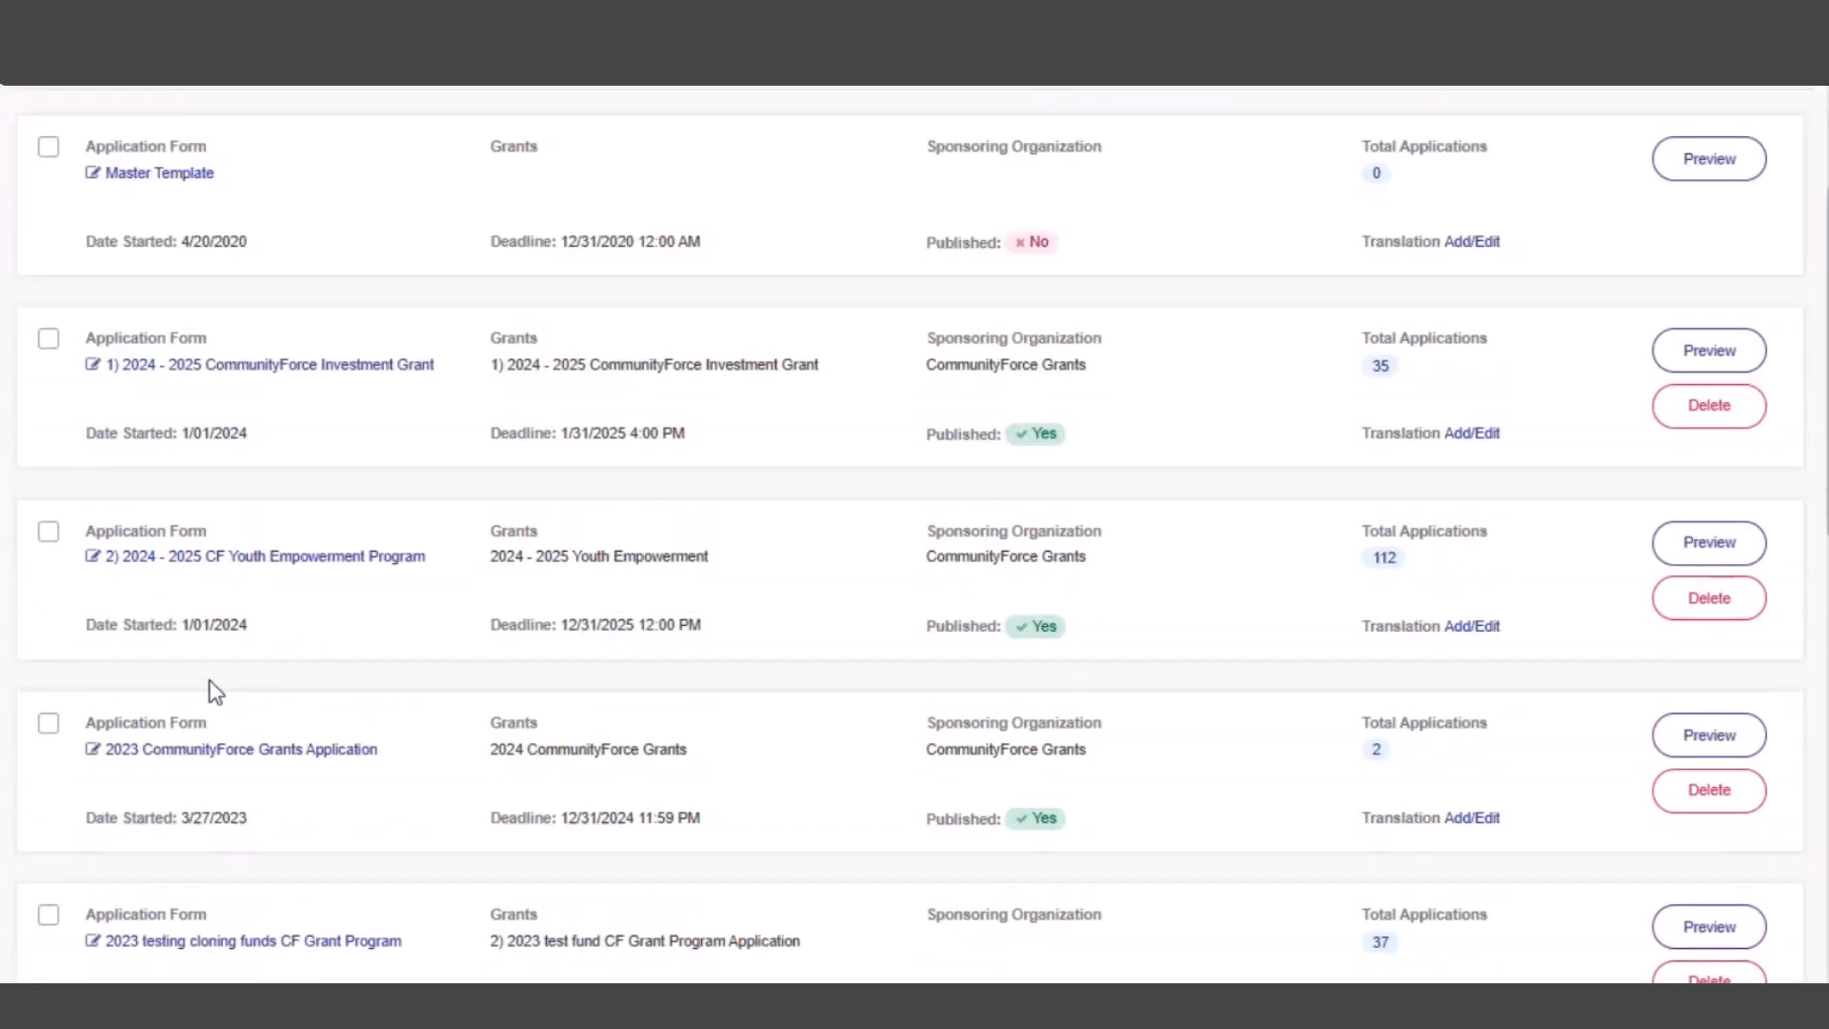
click(241, 566)
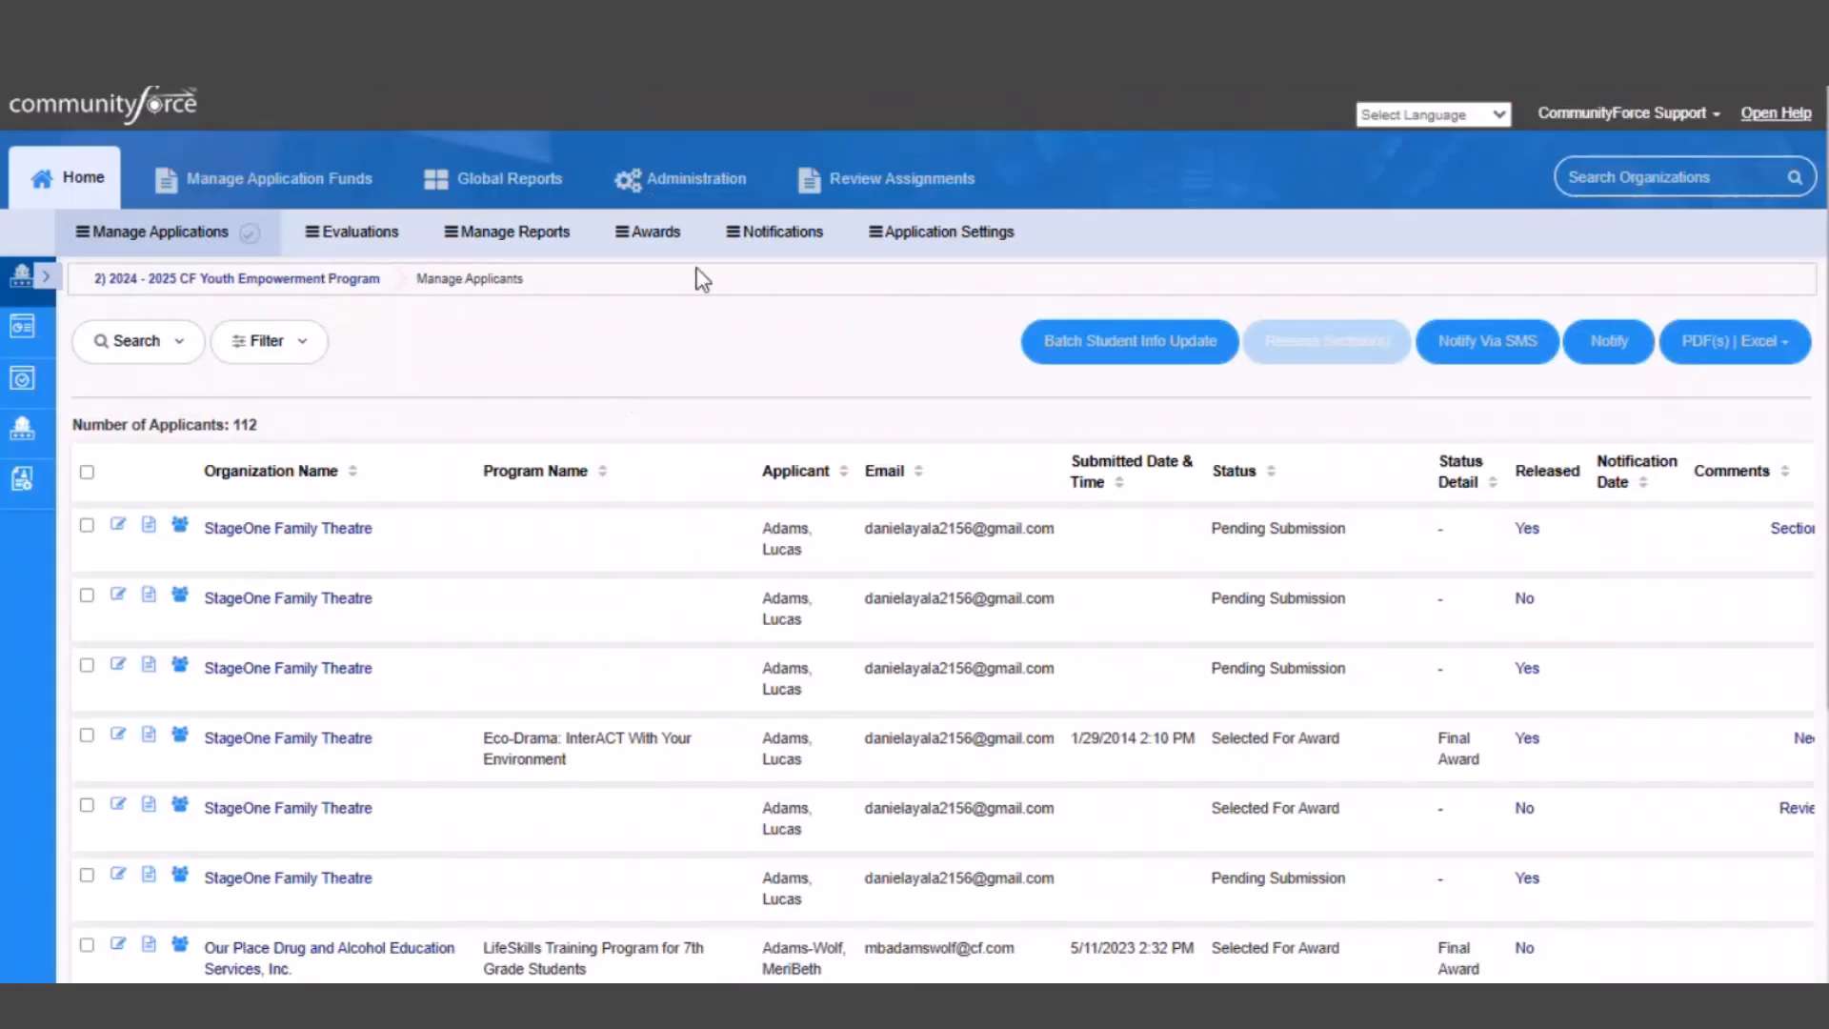
click(649, 245)
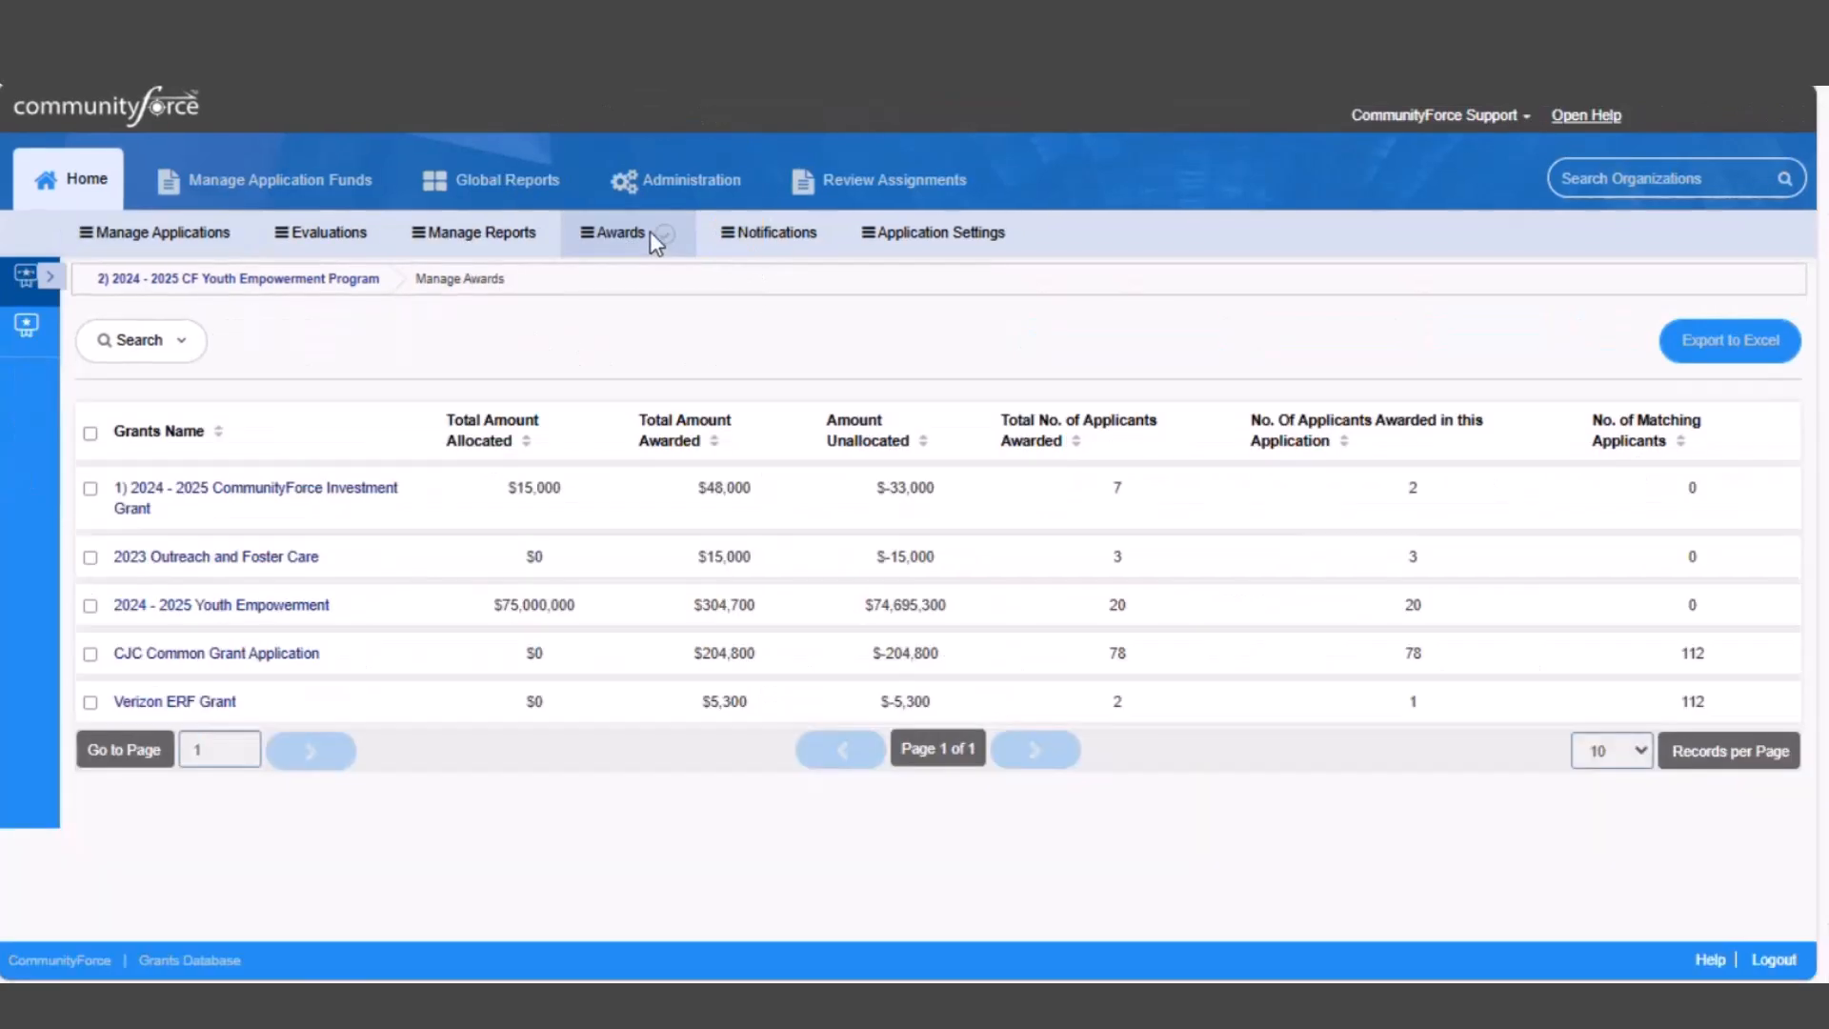
click(53, 280)
click(90, 324)
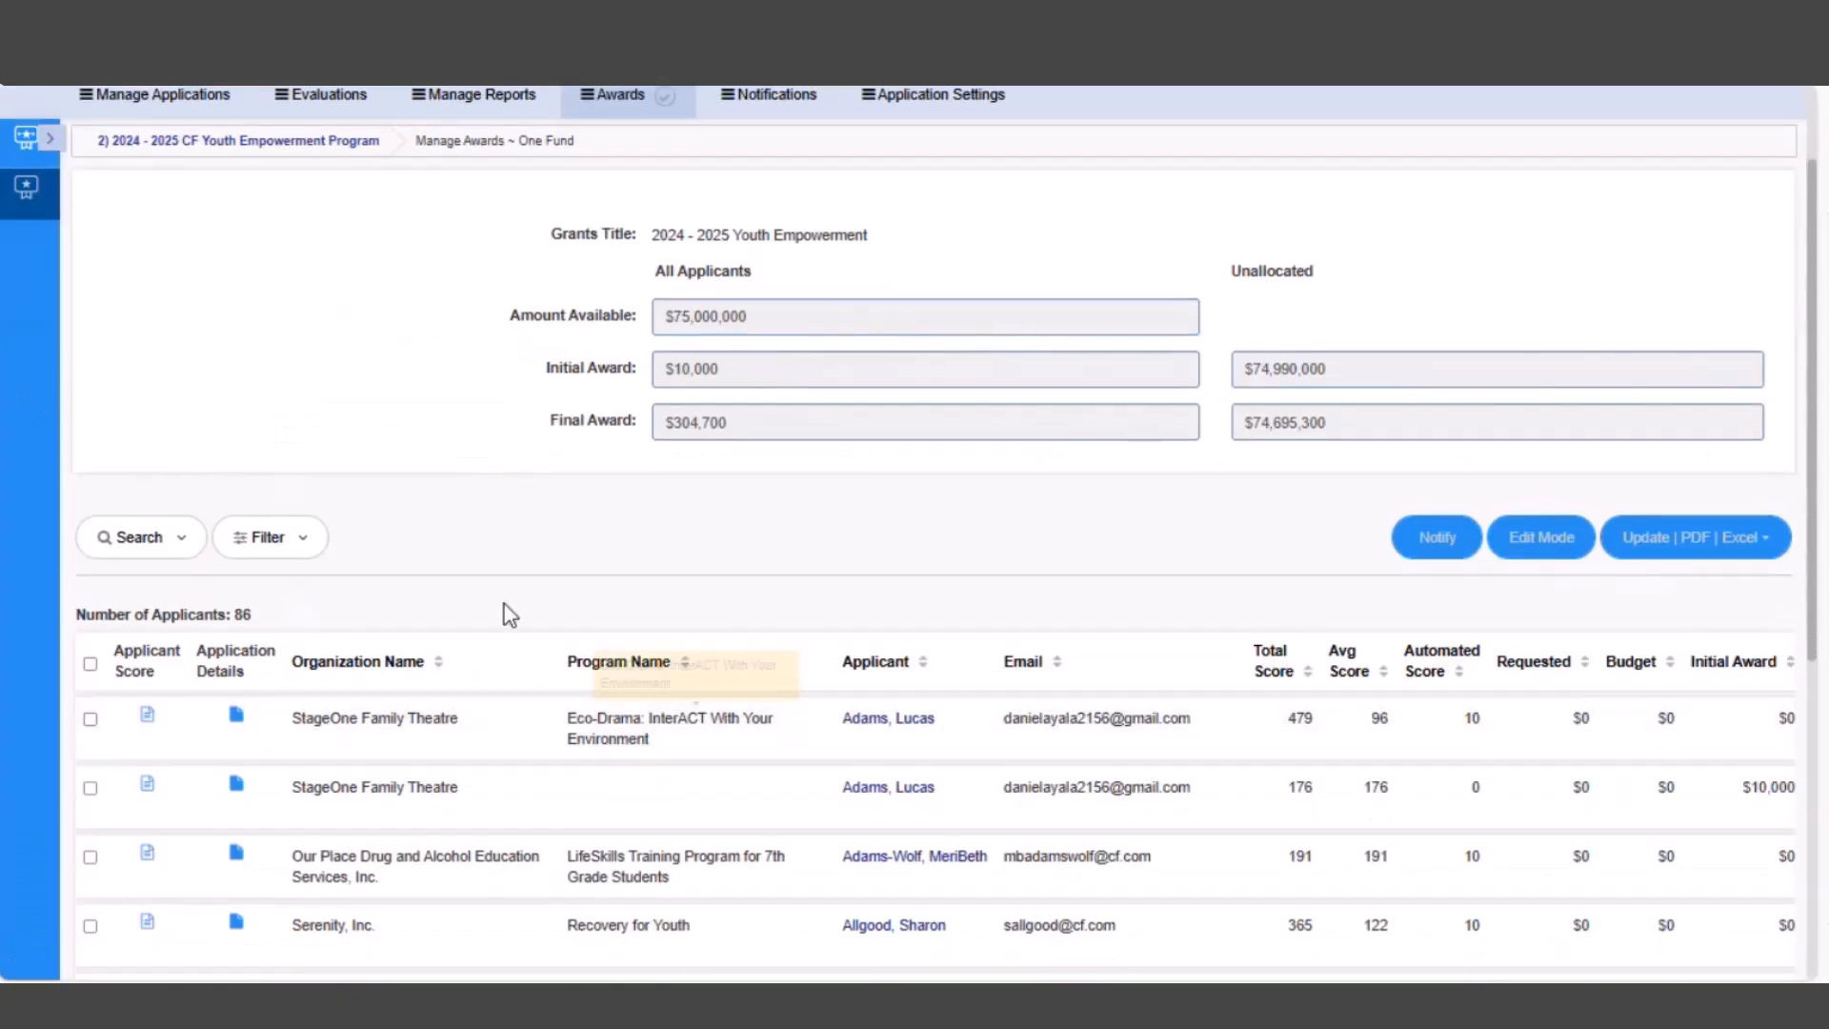
Examine the Youth Empowerment grant title, the available, awarded and unallocated amounts, and the status filter options
drag(545, 230, 900, 223)
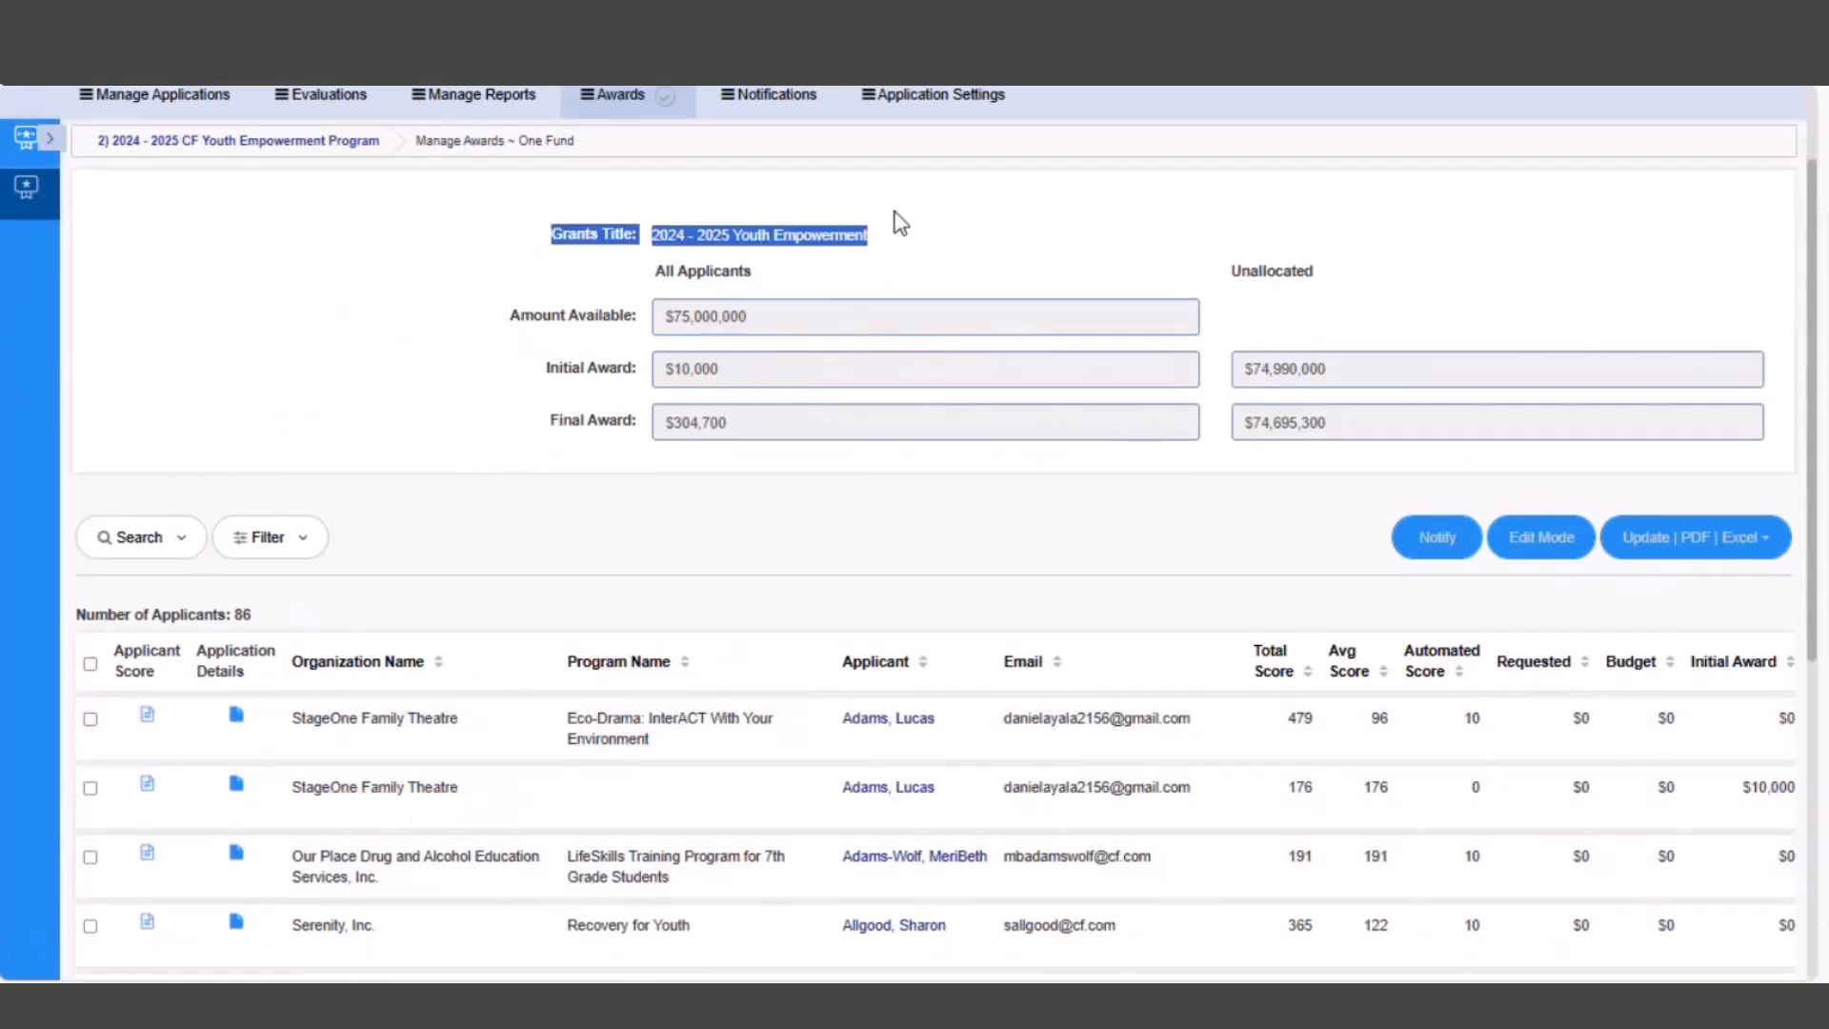
click(750, 323)
click(1384, 420)
click(248, 535)
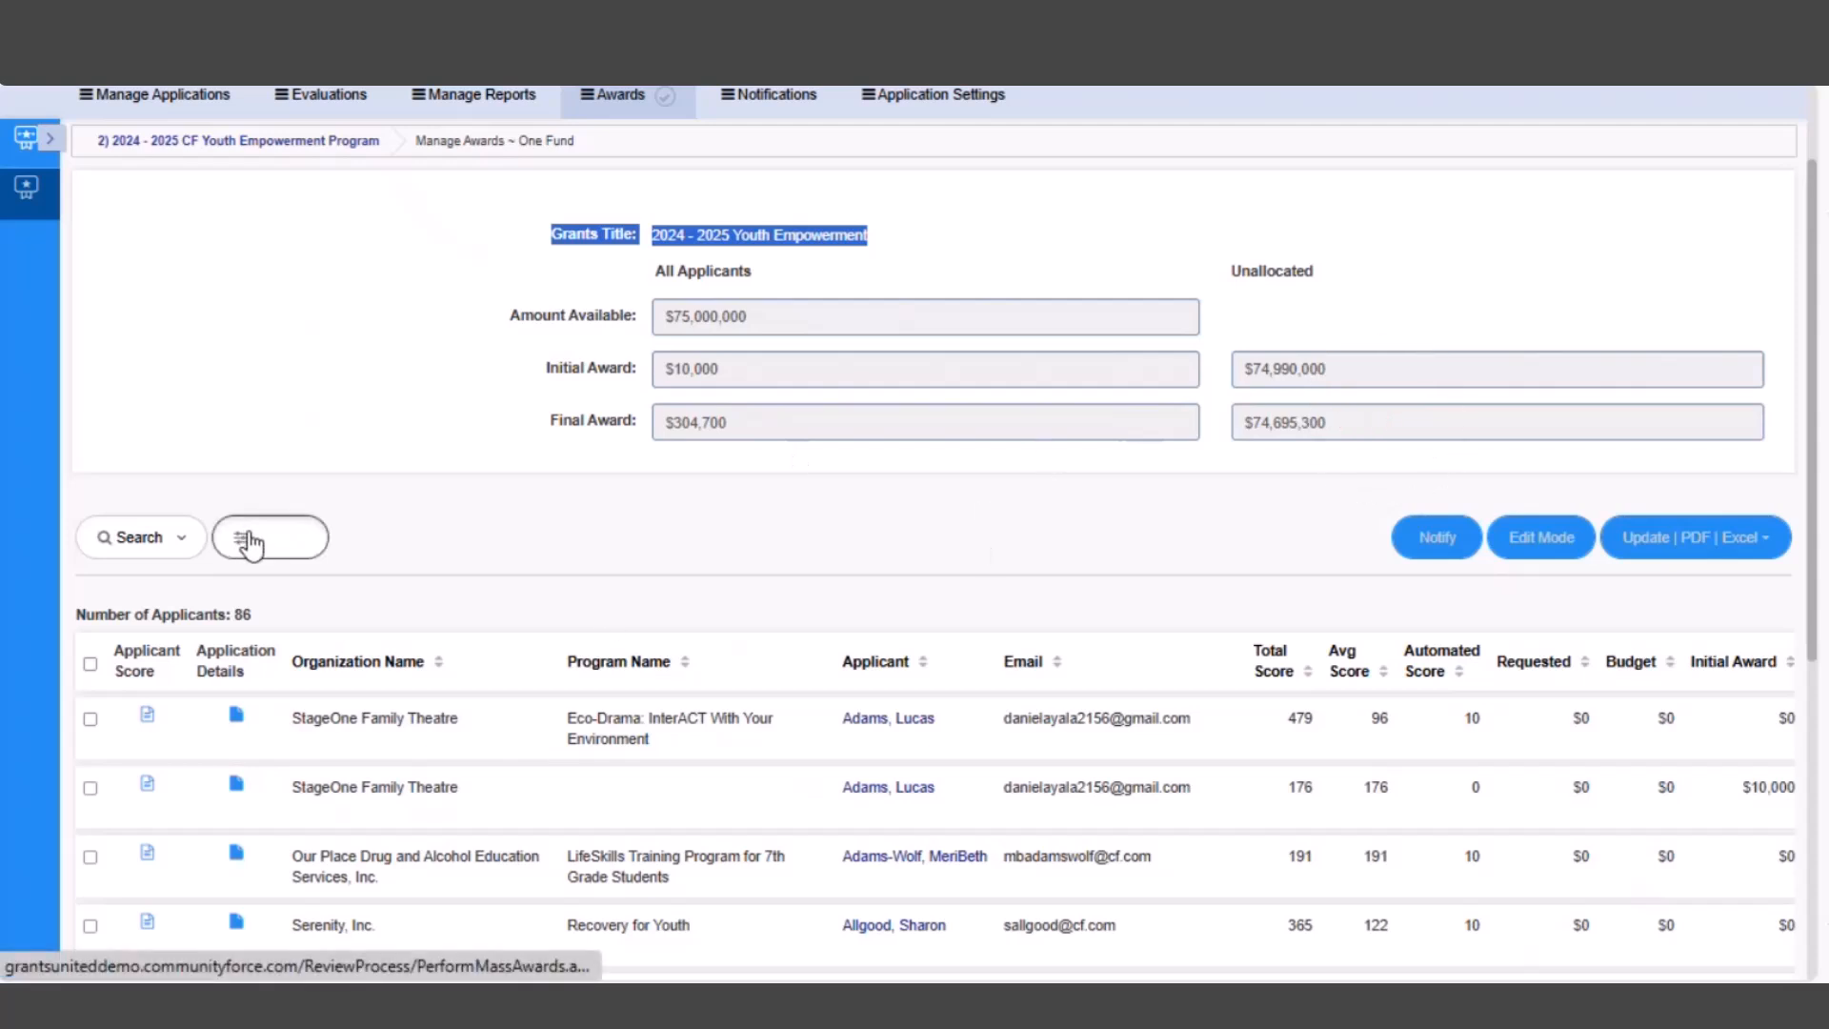
click(271, 703)
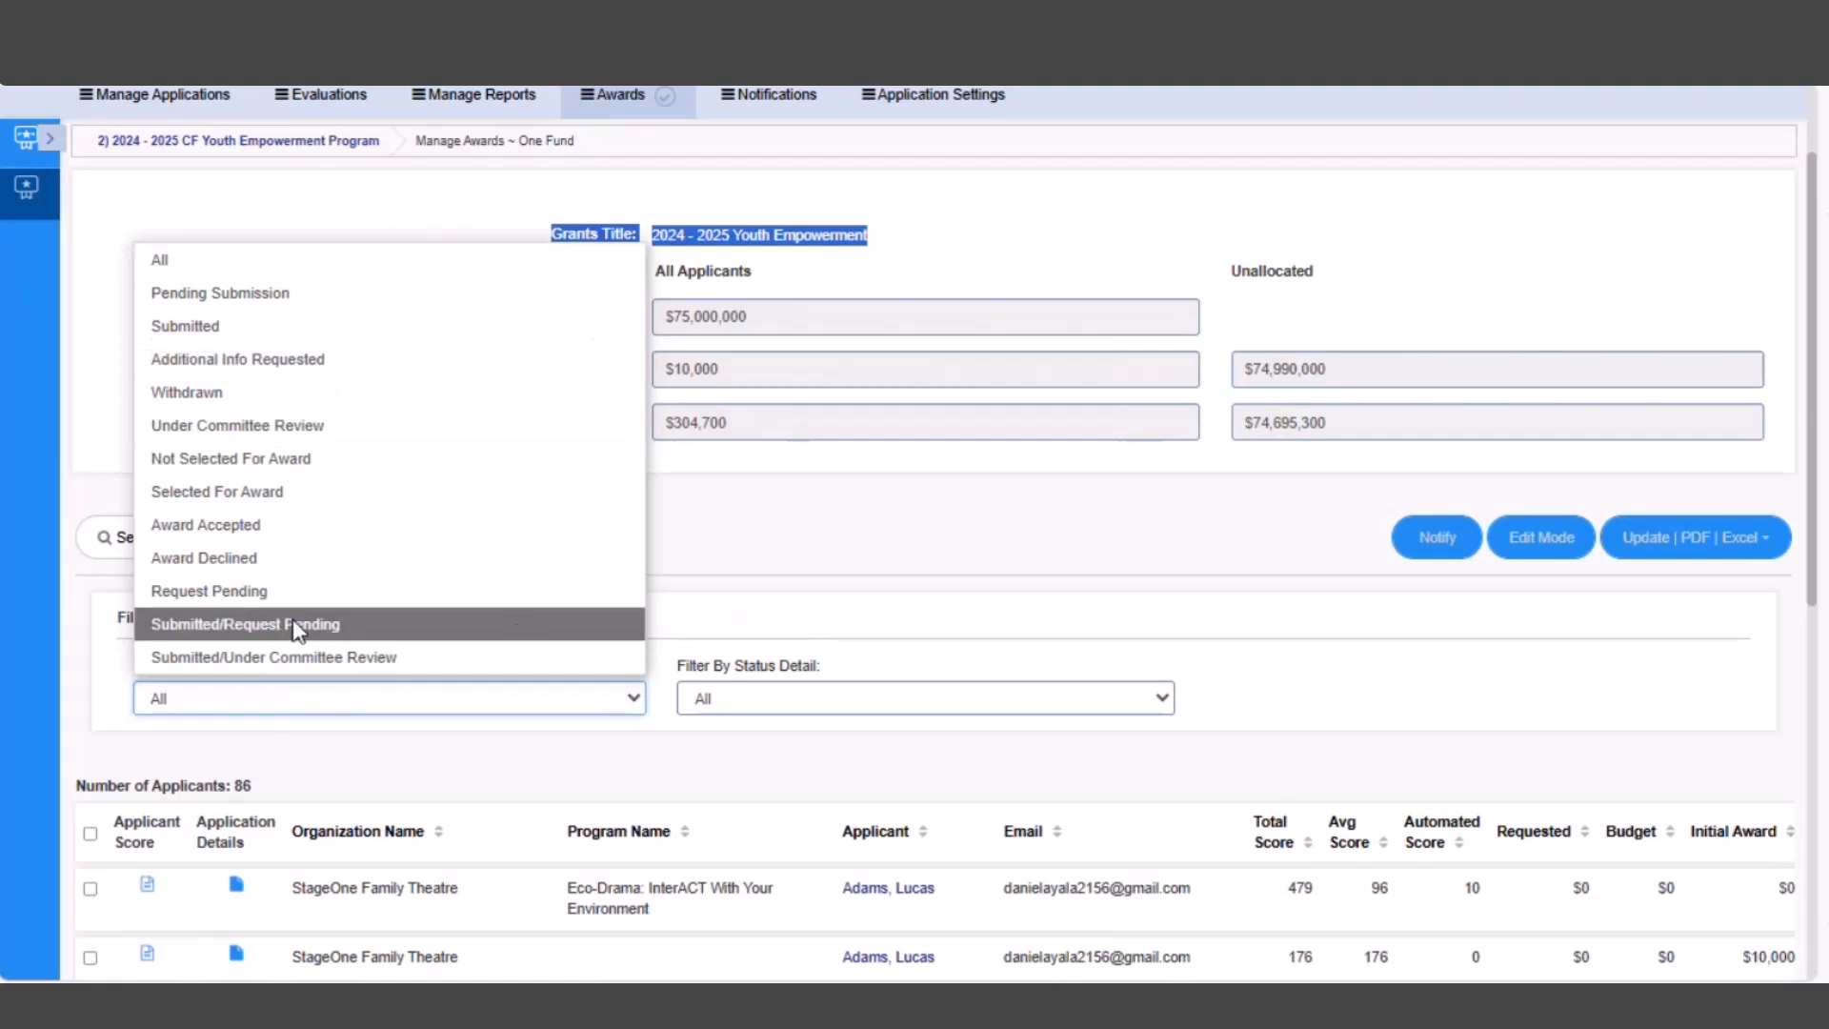
click(843, 572)
Look over the scores and award columns in the batch awards applicant list and its records-per-page options
scroll(848, 567, down, 4)
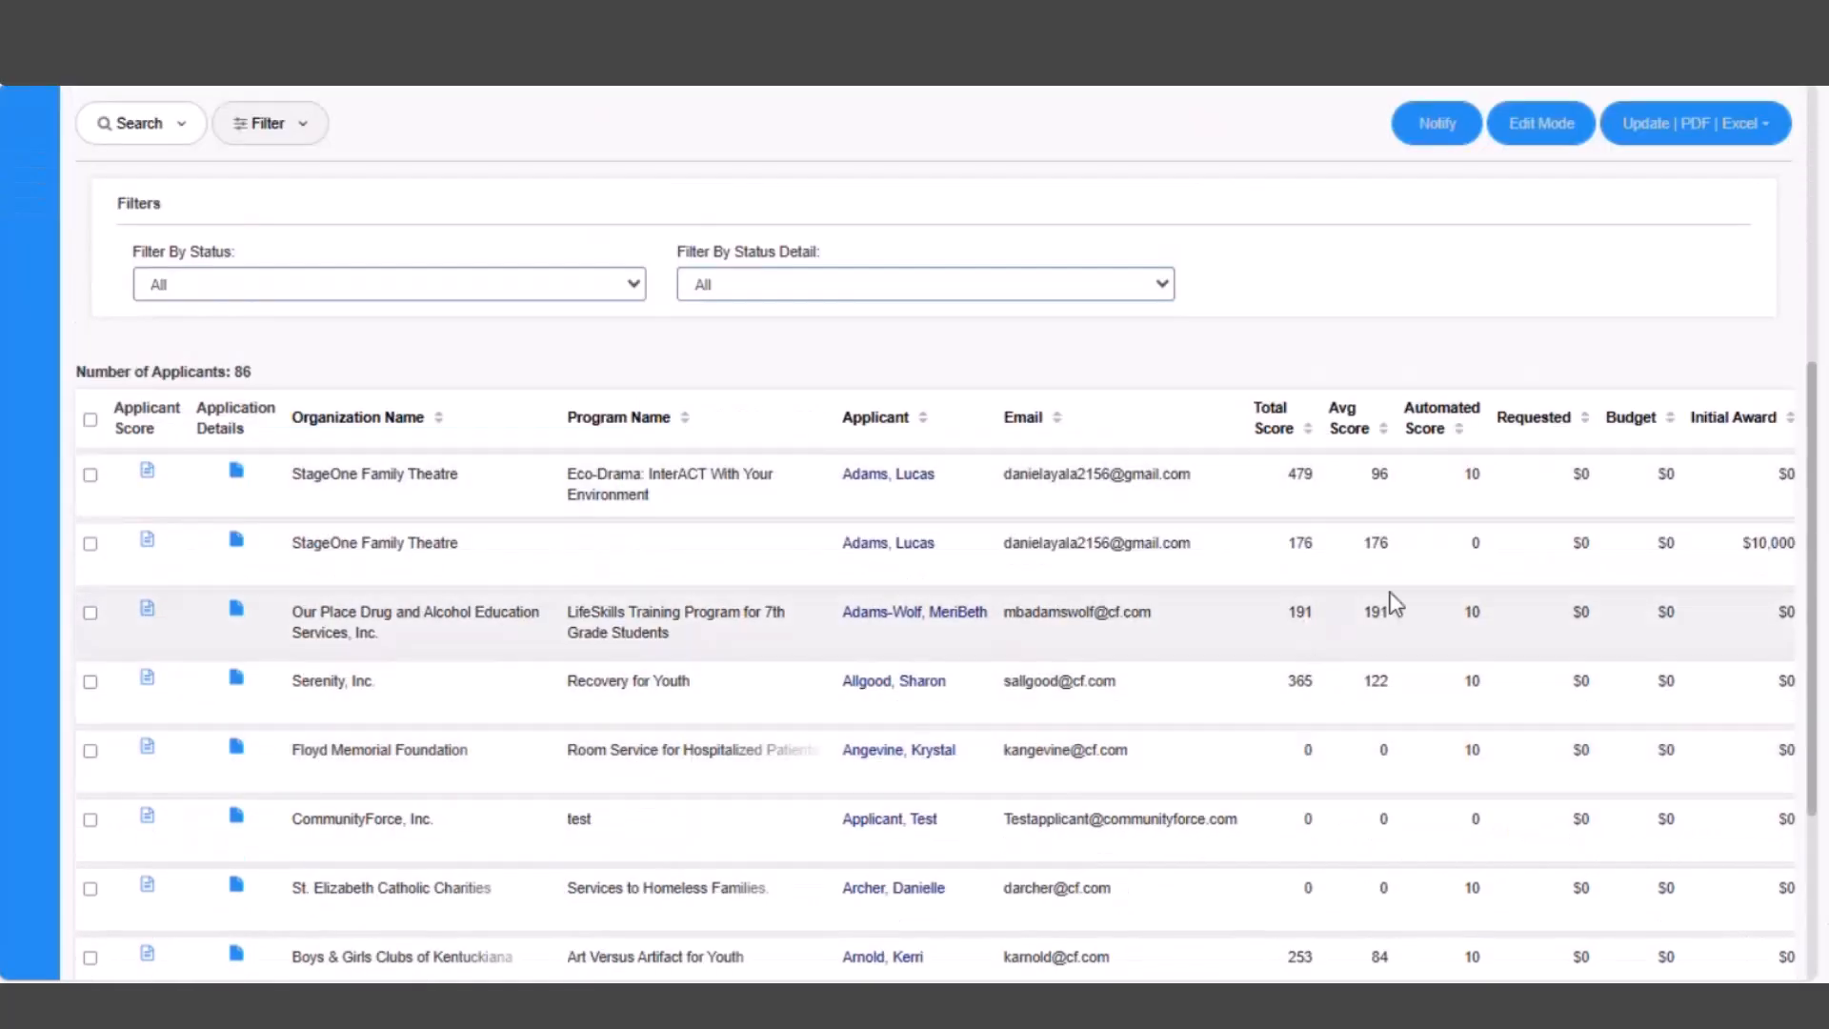
scroll(1410, 638, down, 3)
scroll(1412, 642, up, 3)
scroll(1393, 602, down, 3)
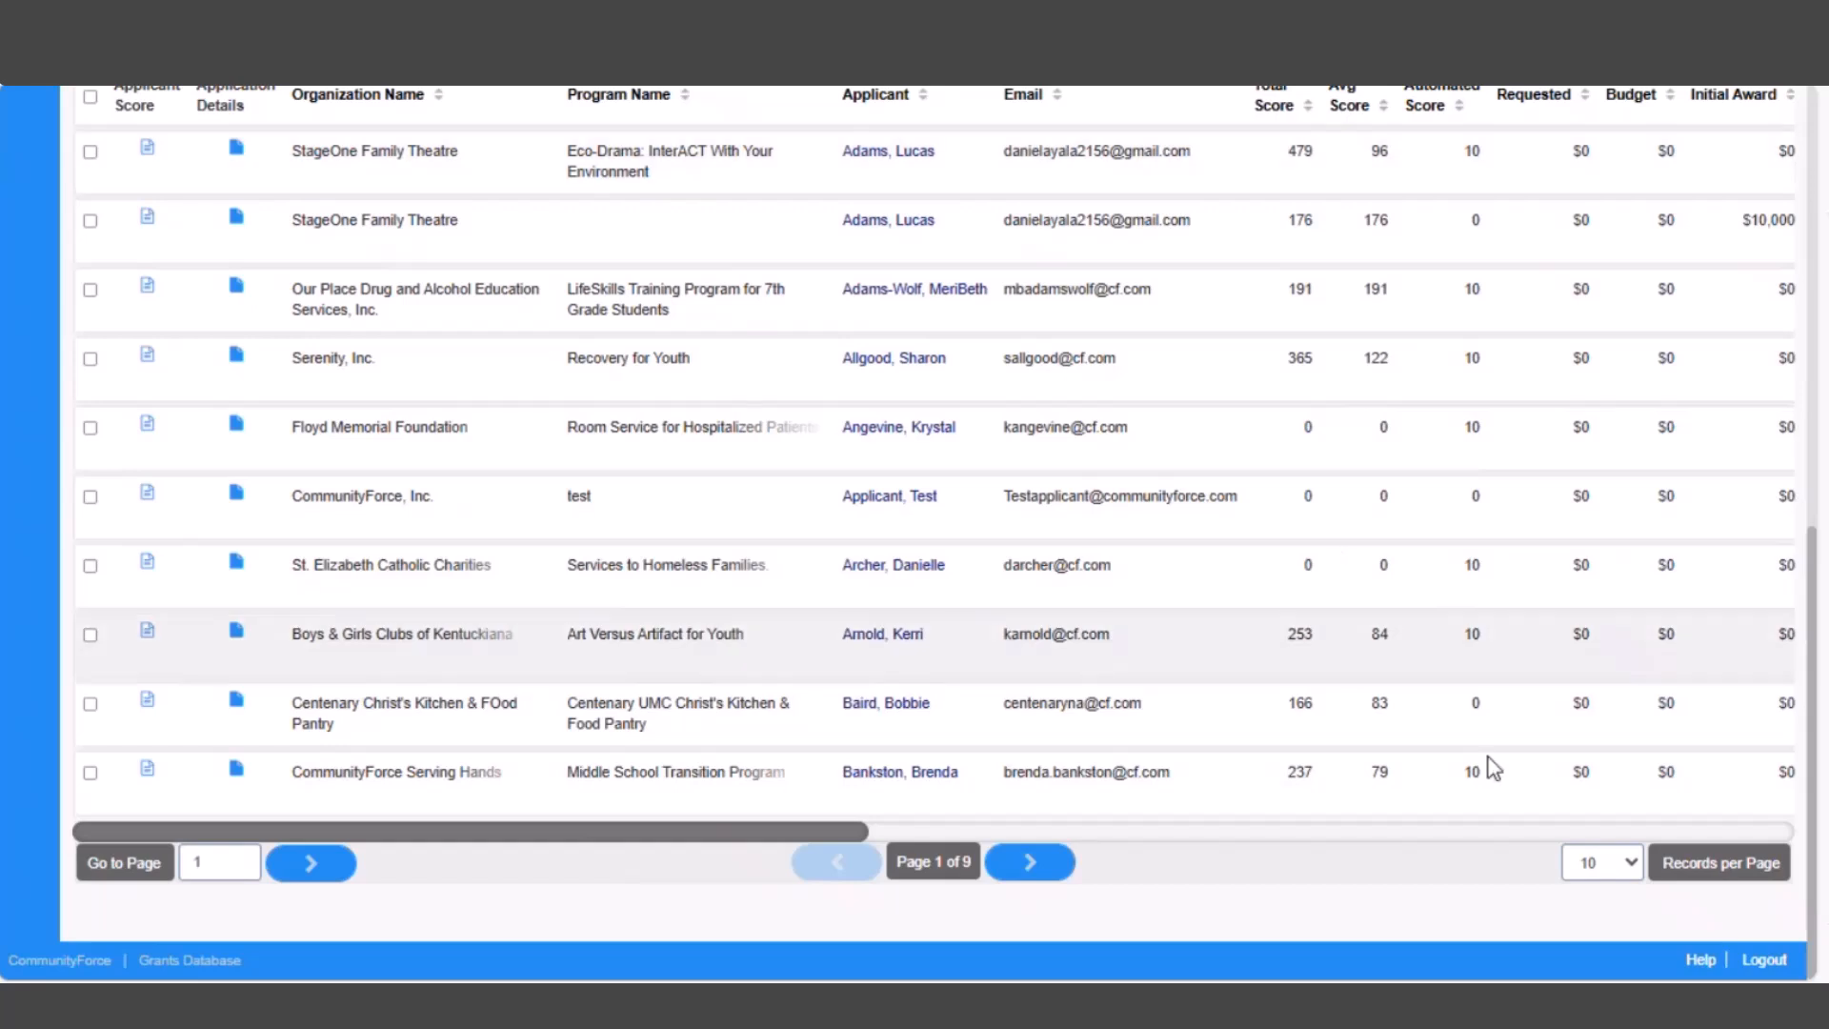
click(1614, 869)
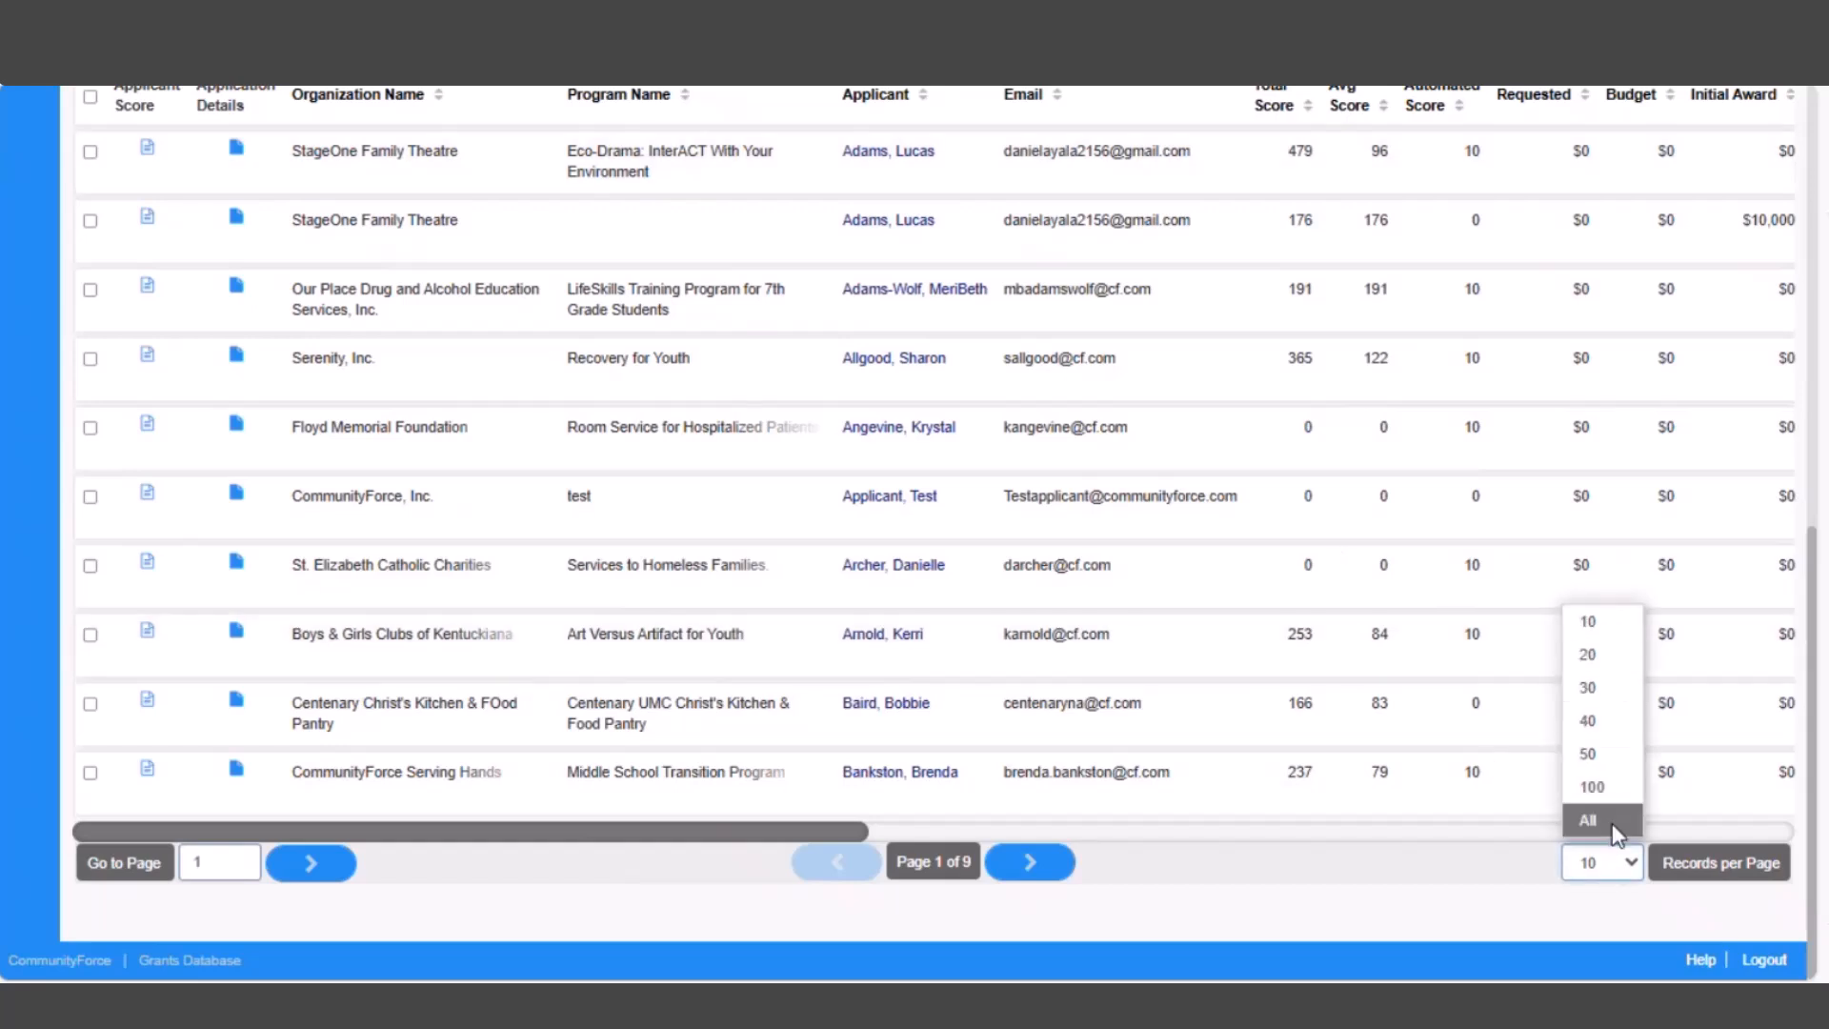
click(1315, 917)
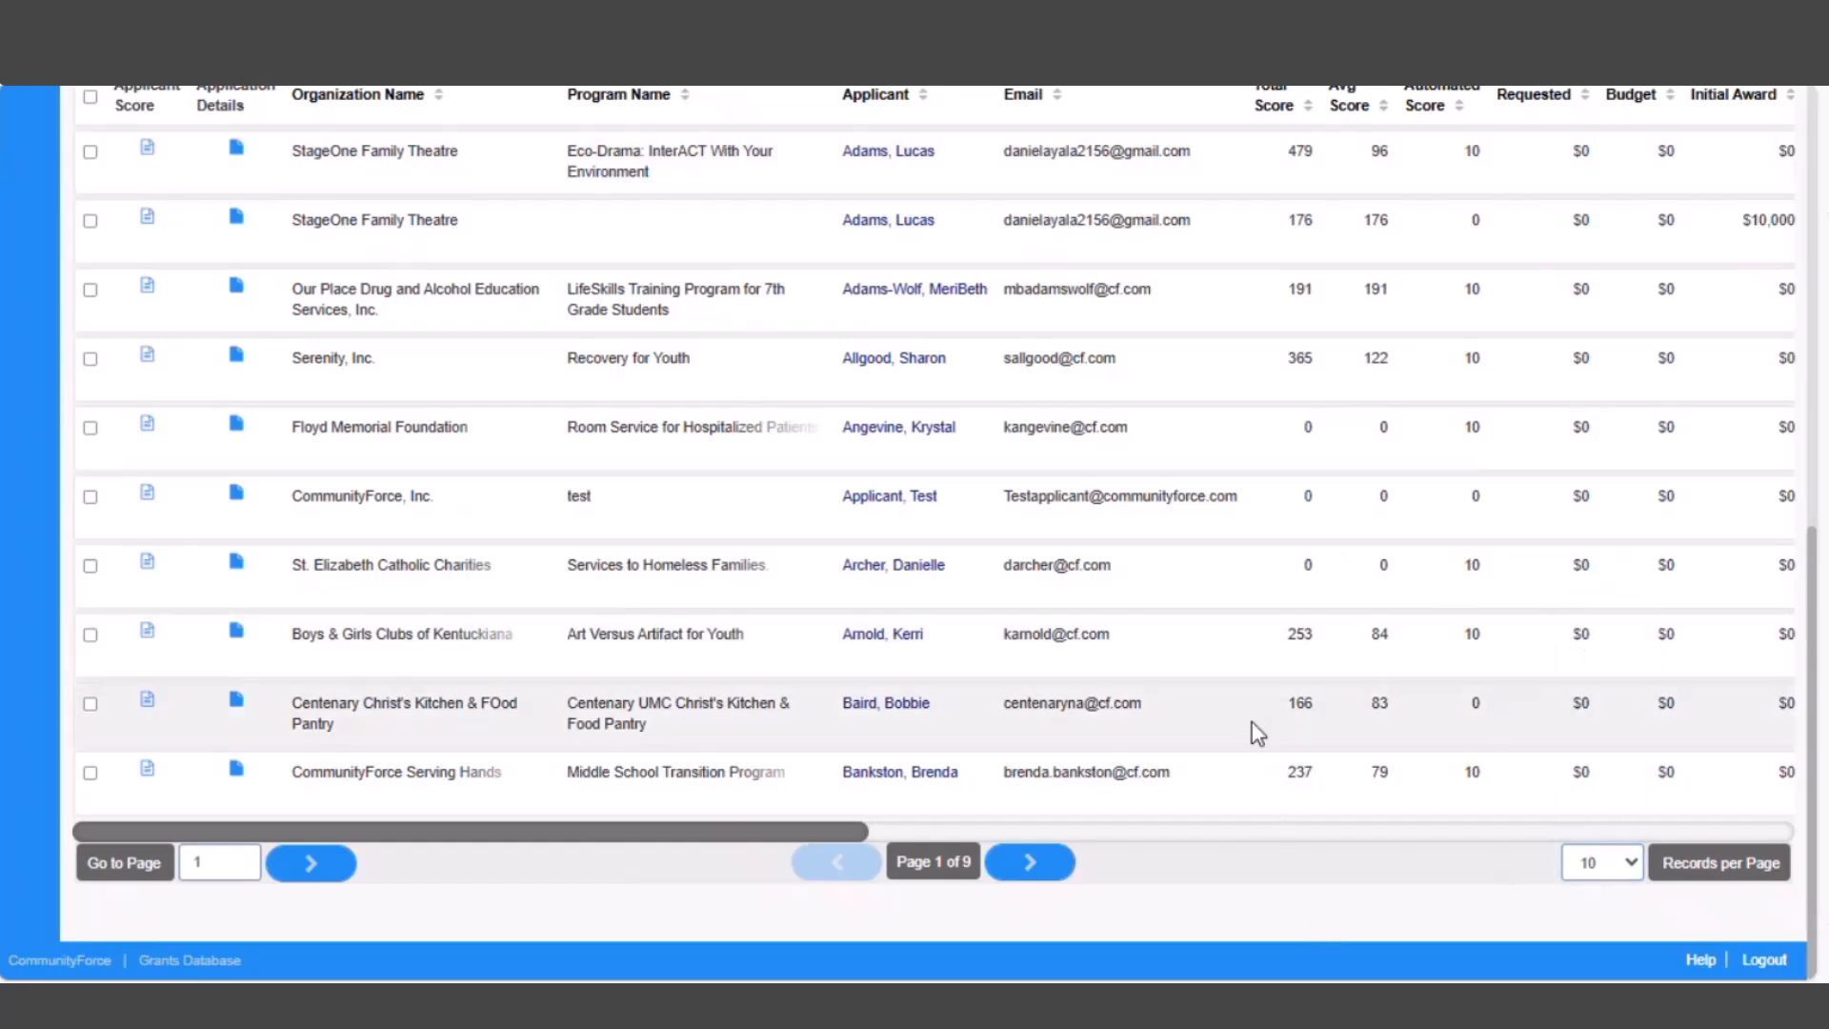
scroll(1252, 722, up, 4)
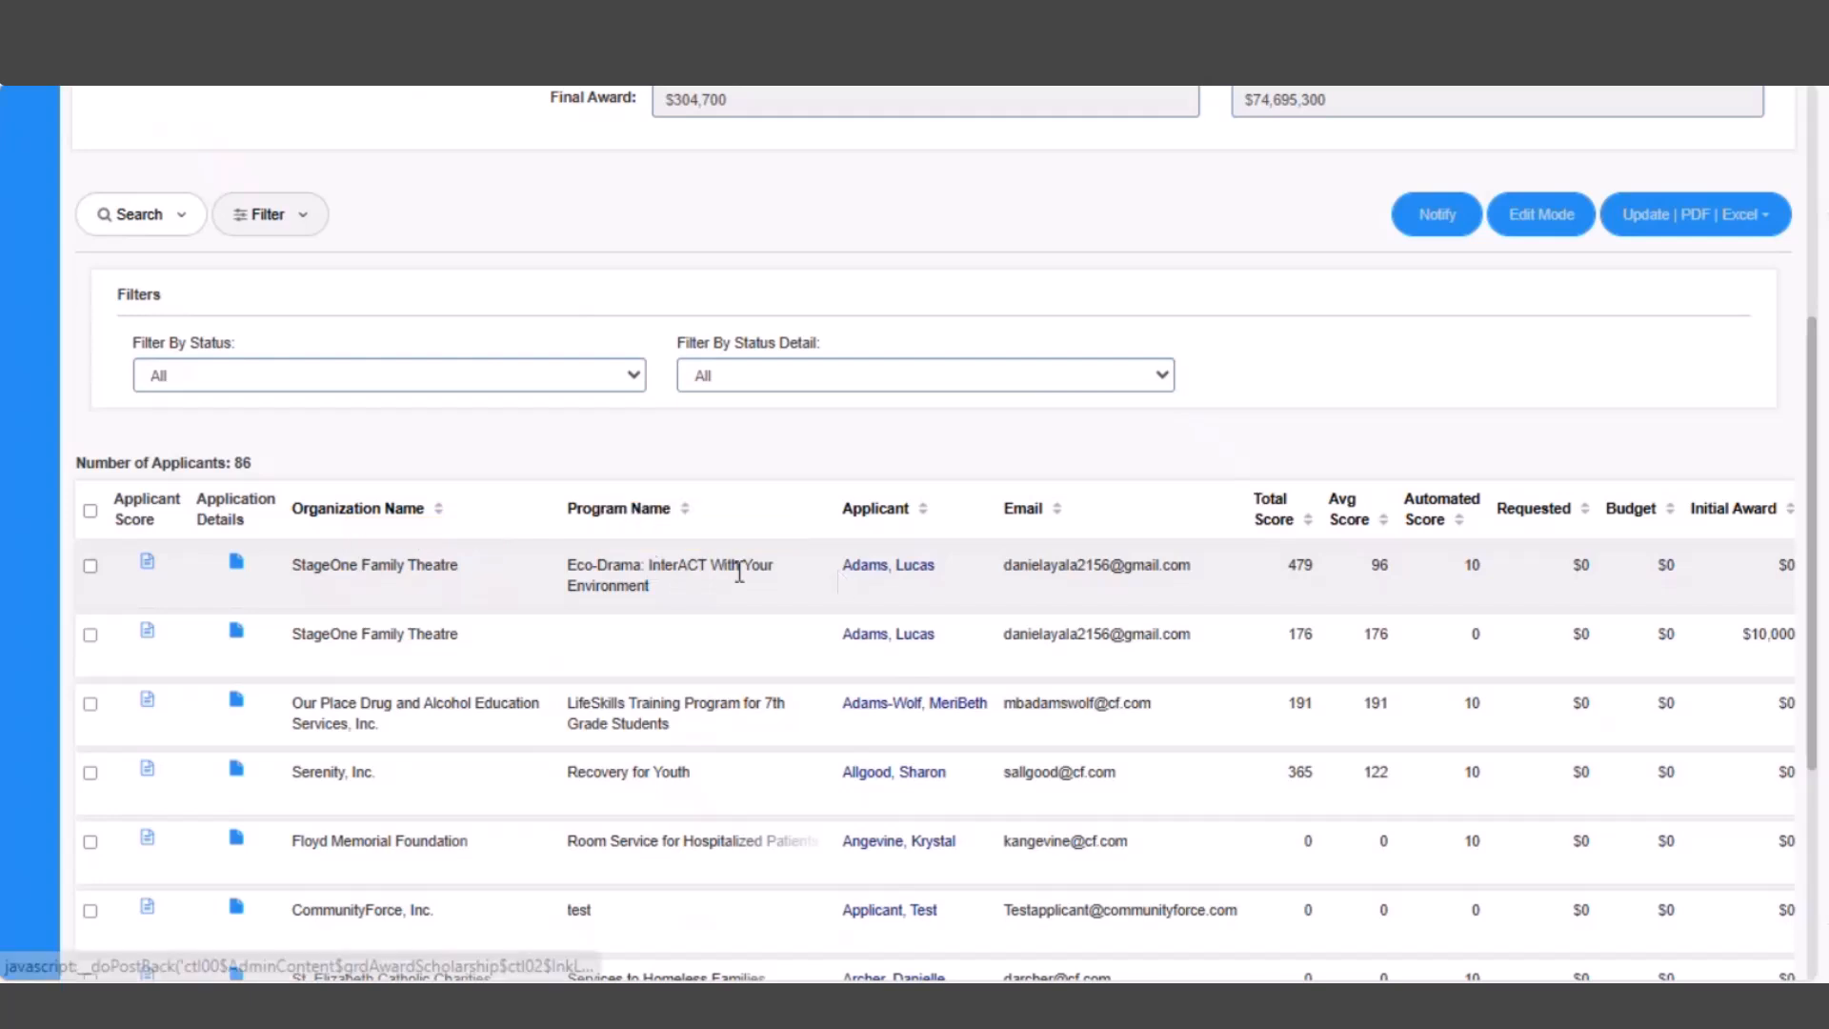
View the score card of StageOne Family Theatre's Eco-Drama application and return to the batch awards list
click(148, 566)
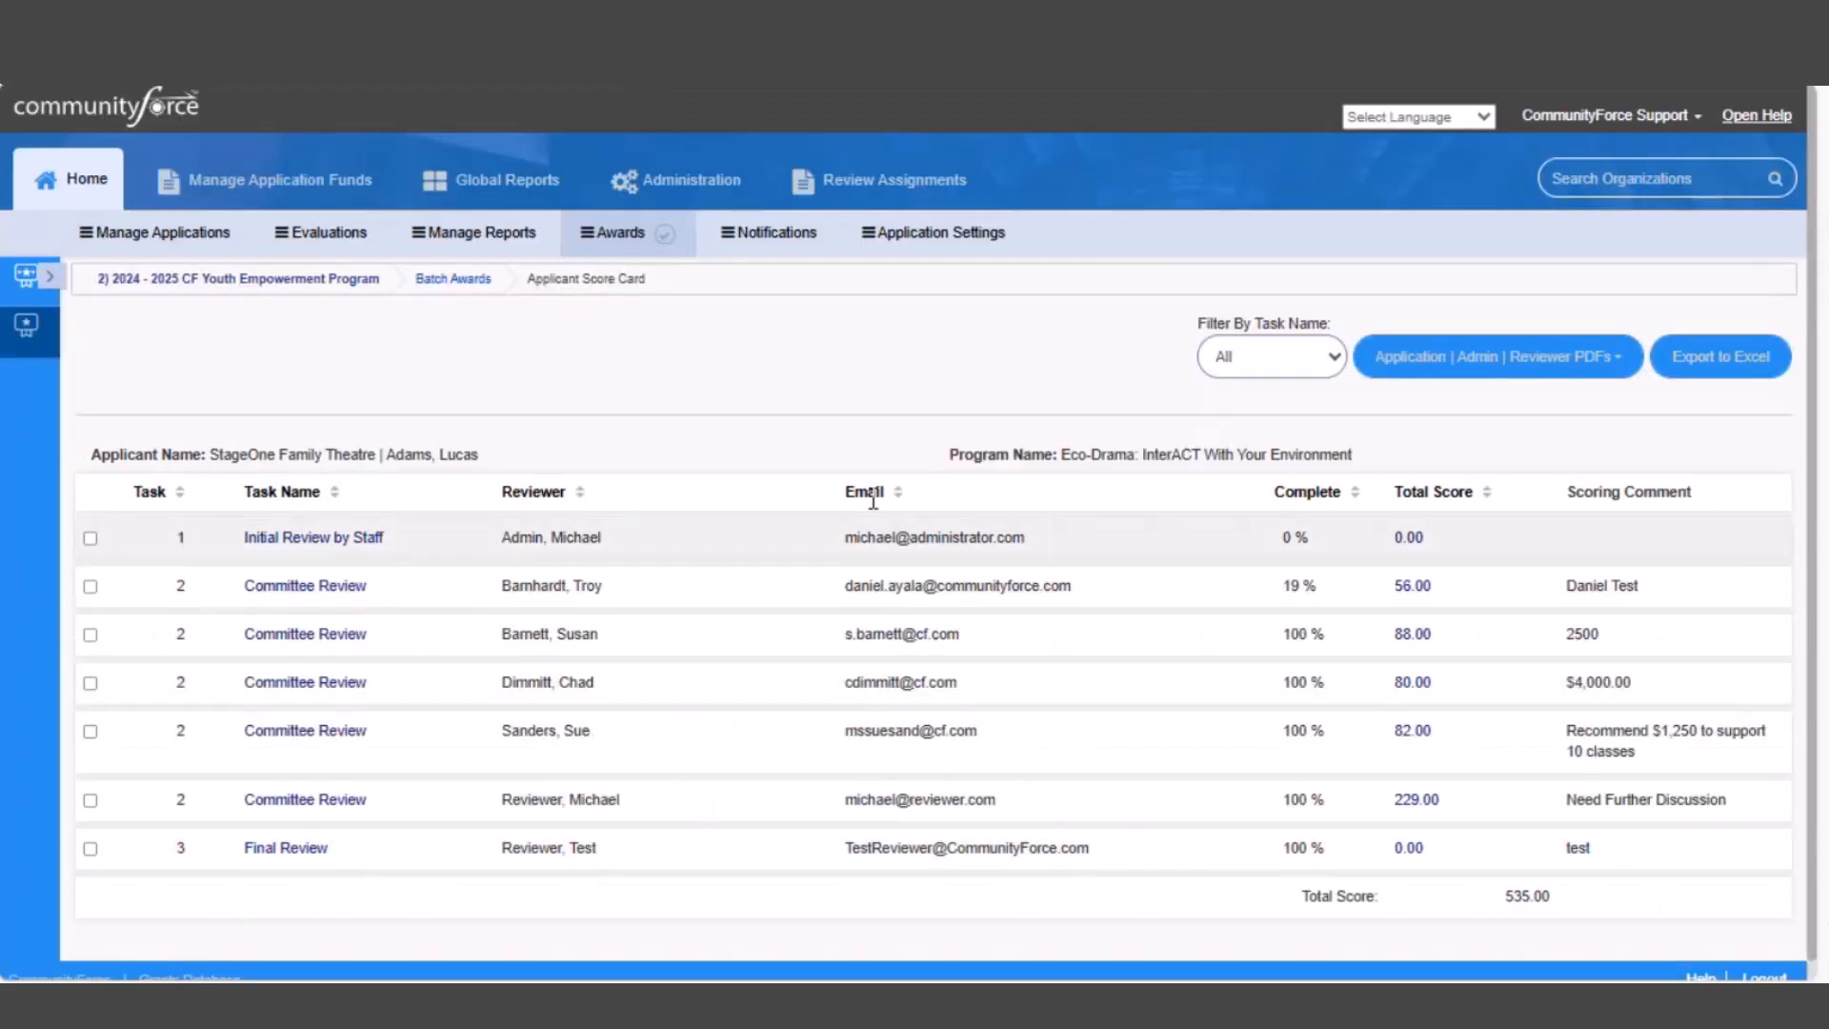
click(455, 279)
scroll(1219, 700, down, 4)
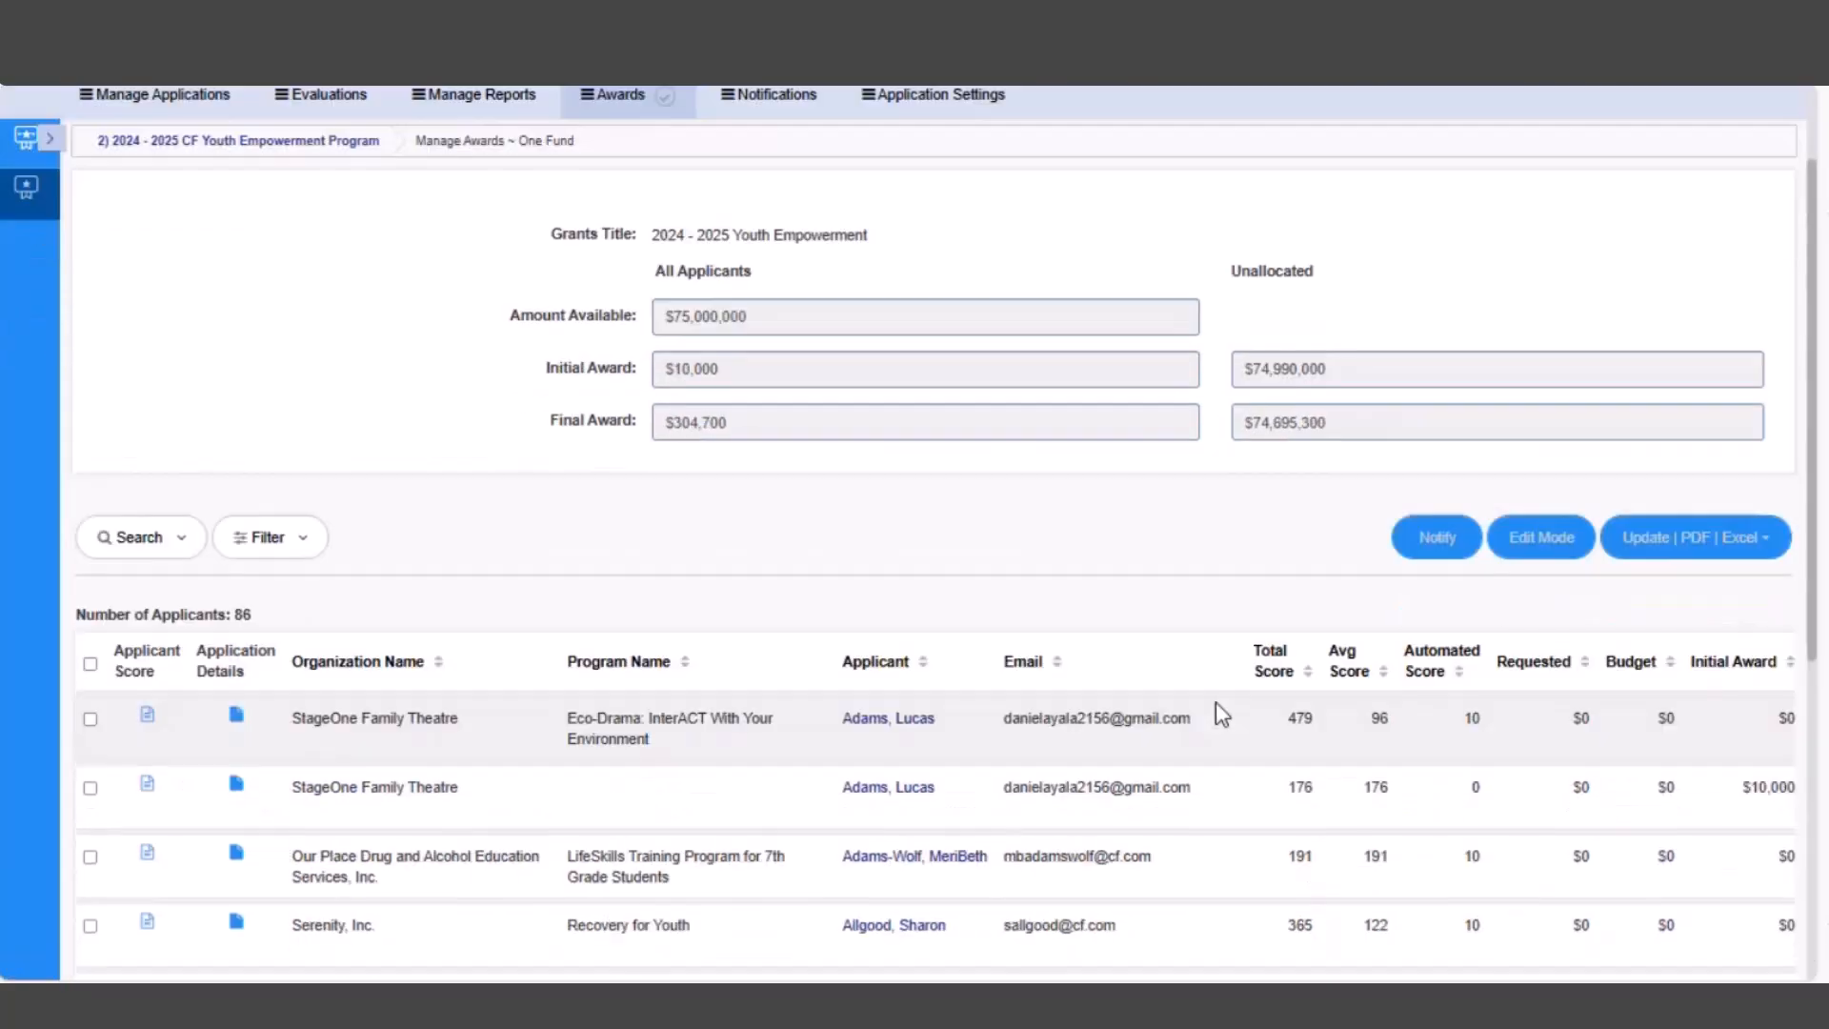
Switch the awards list to edit mode and set the final award for Our Place Drug and Alcohol Education Services, Inc. to 20
click(1548, 294)
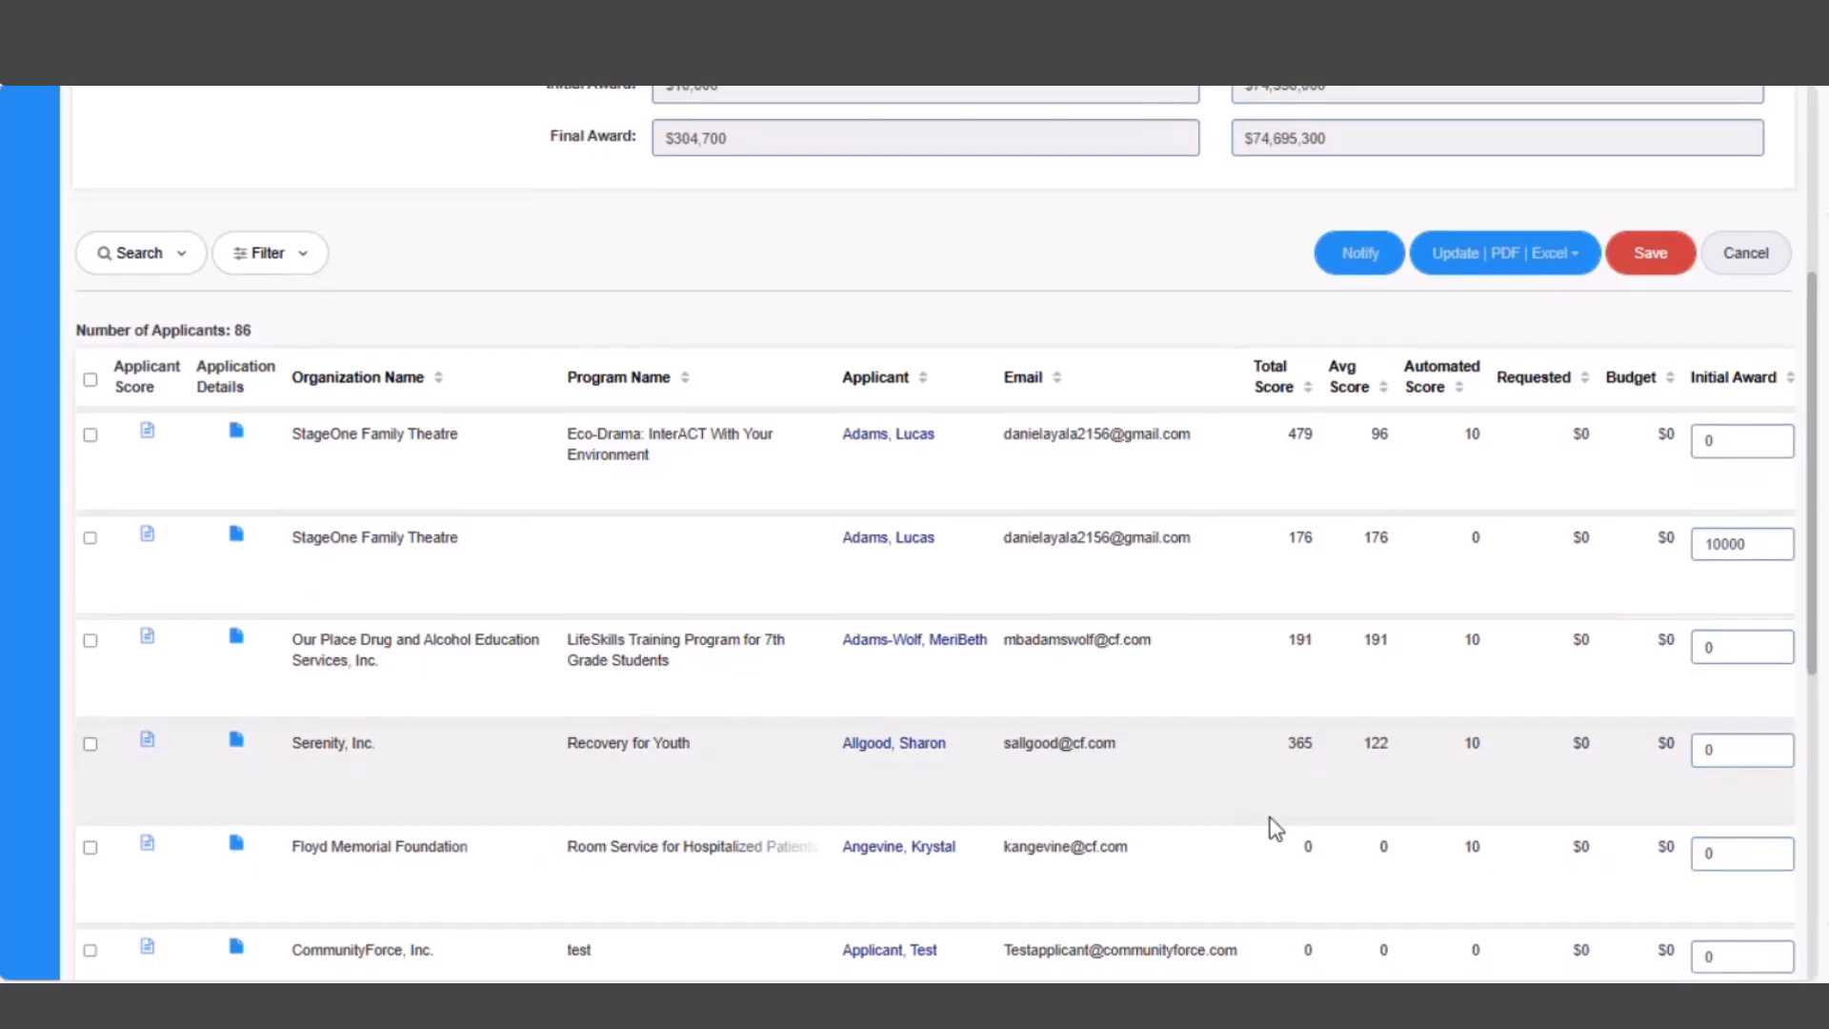
scroll(1186, 912, down, 4)
scroll(1180, 900, down, 3)
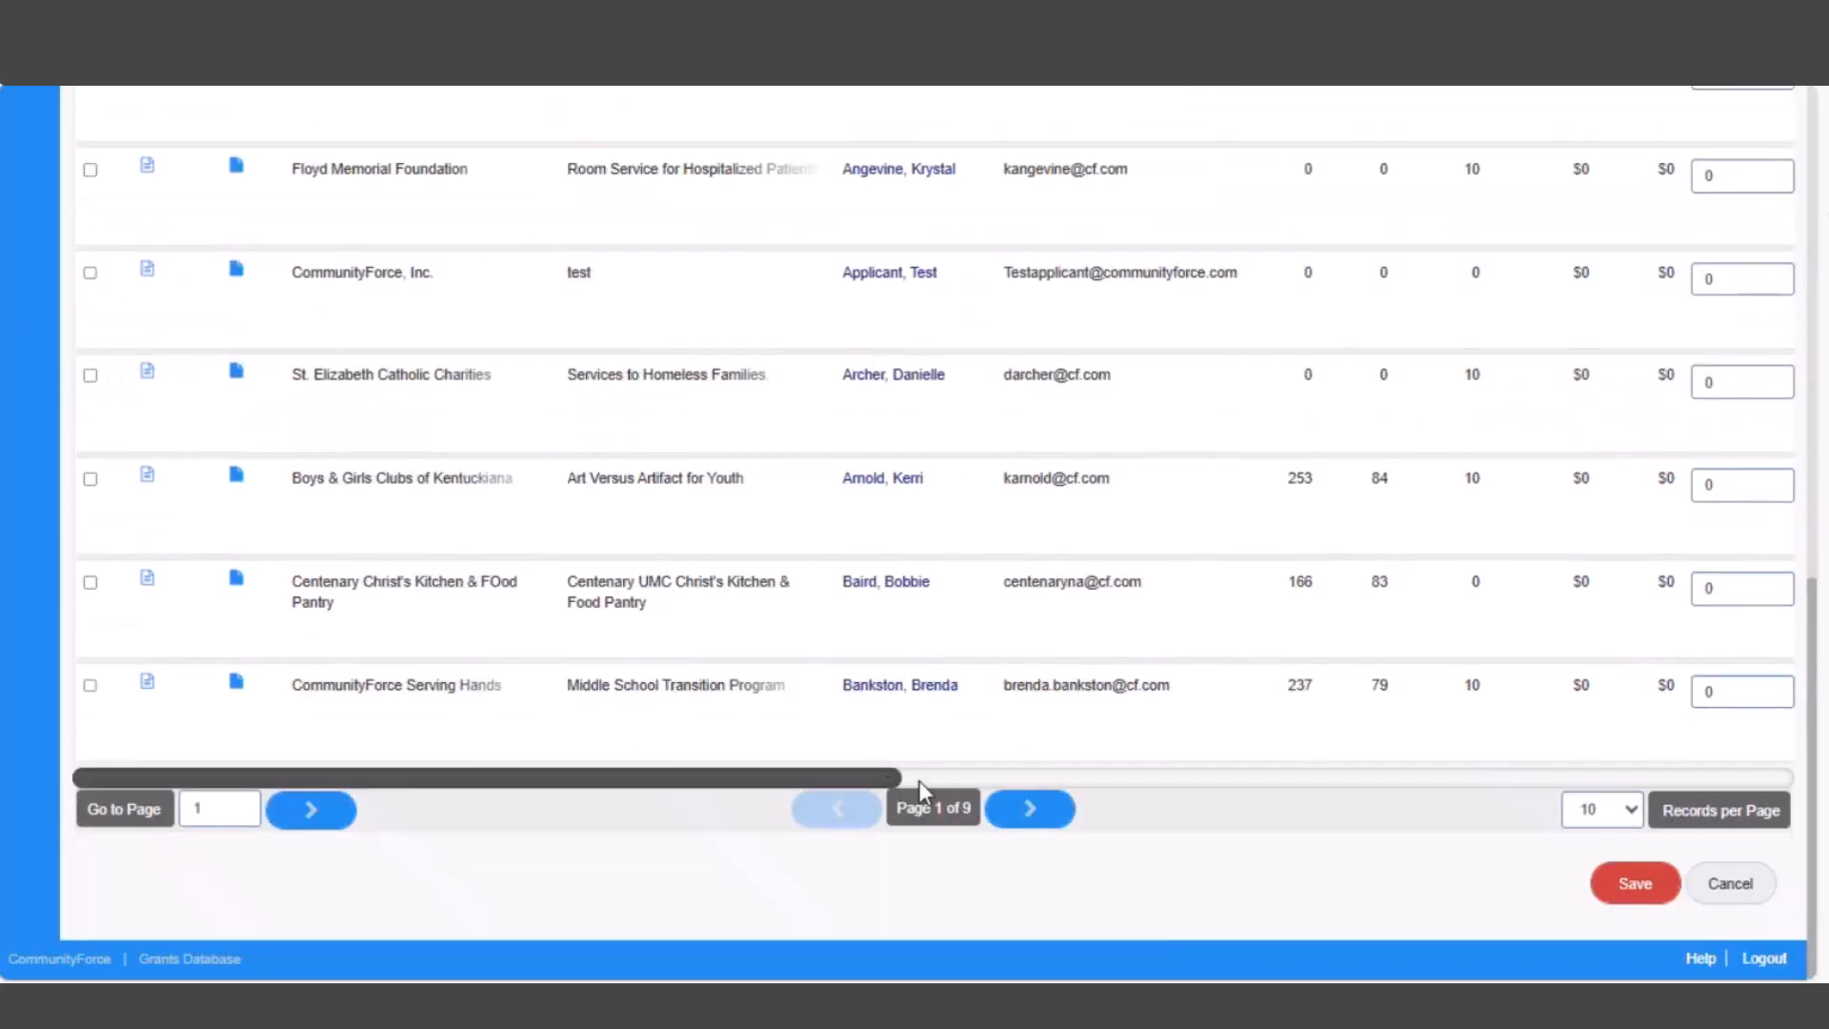
drag(893, 780, 1014, 787)
scroll(1358, 703, up, 7)
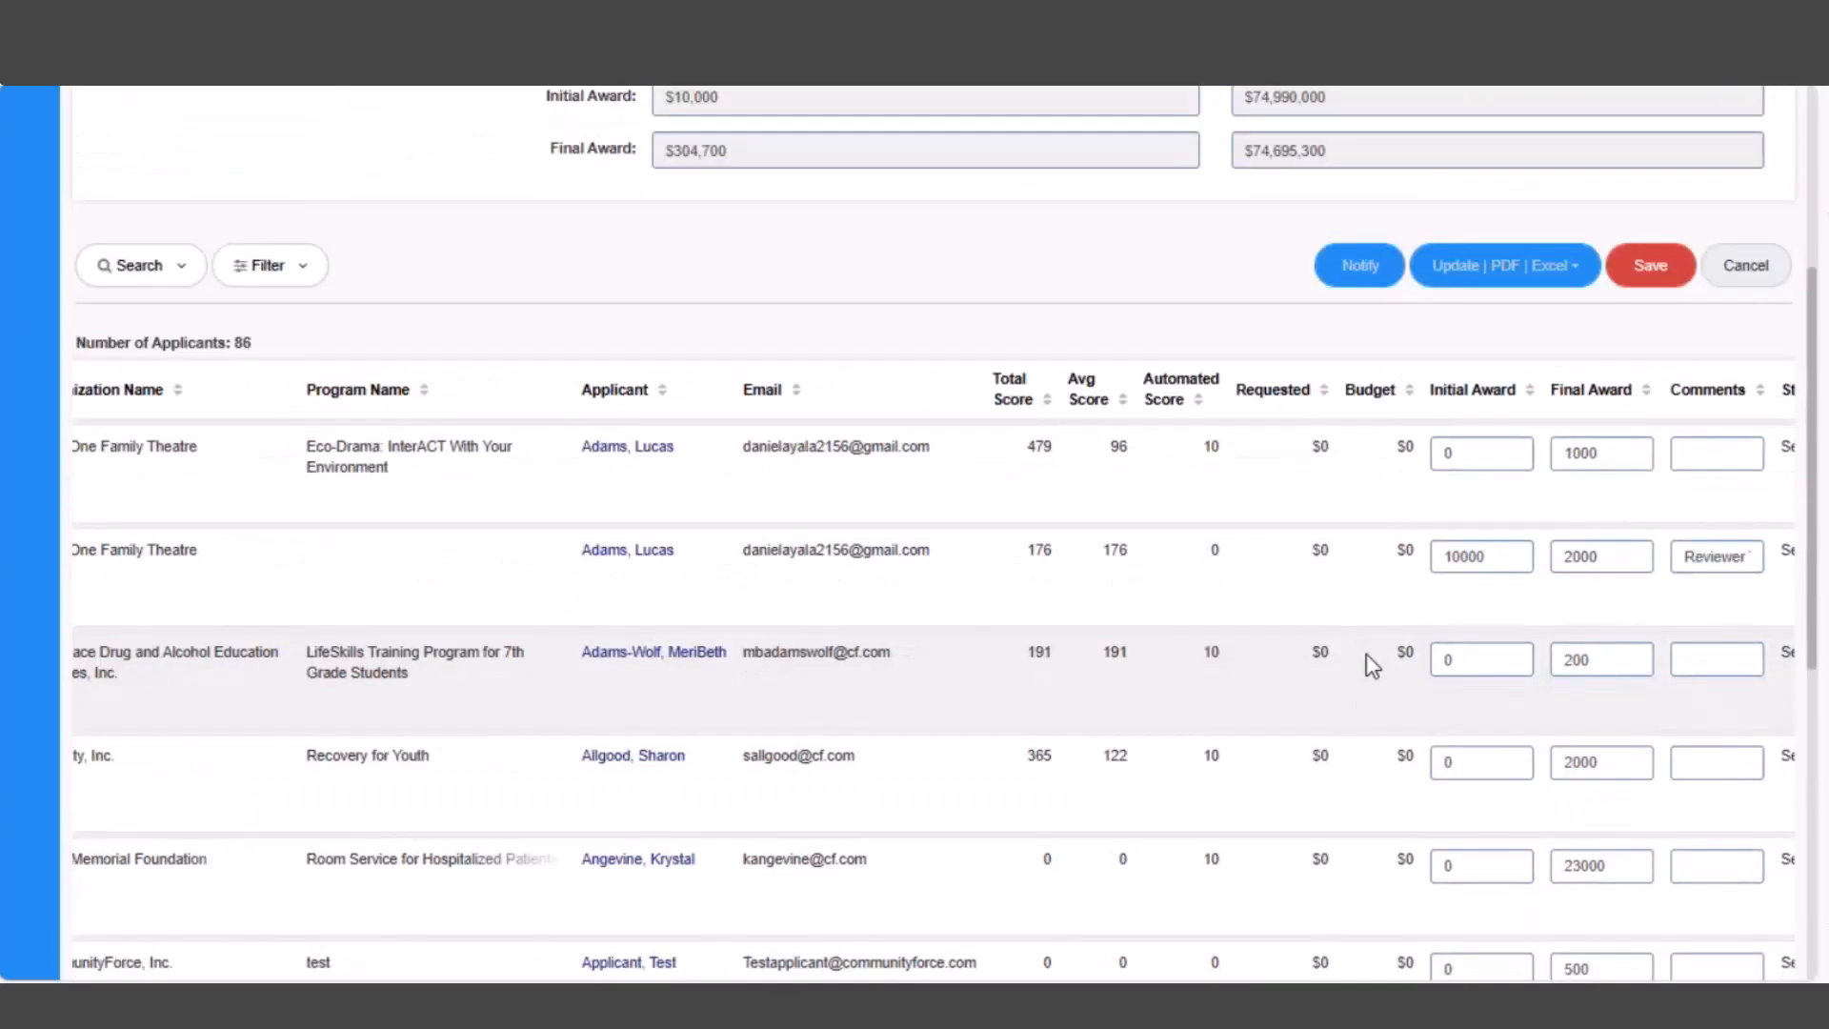
drag(1613, 664, 1555, 668)
text(20)
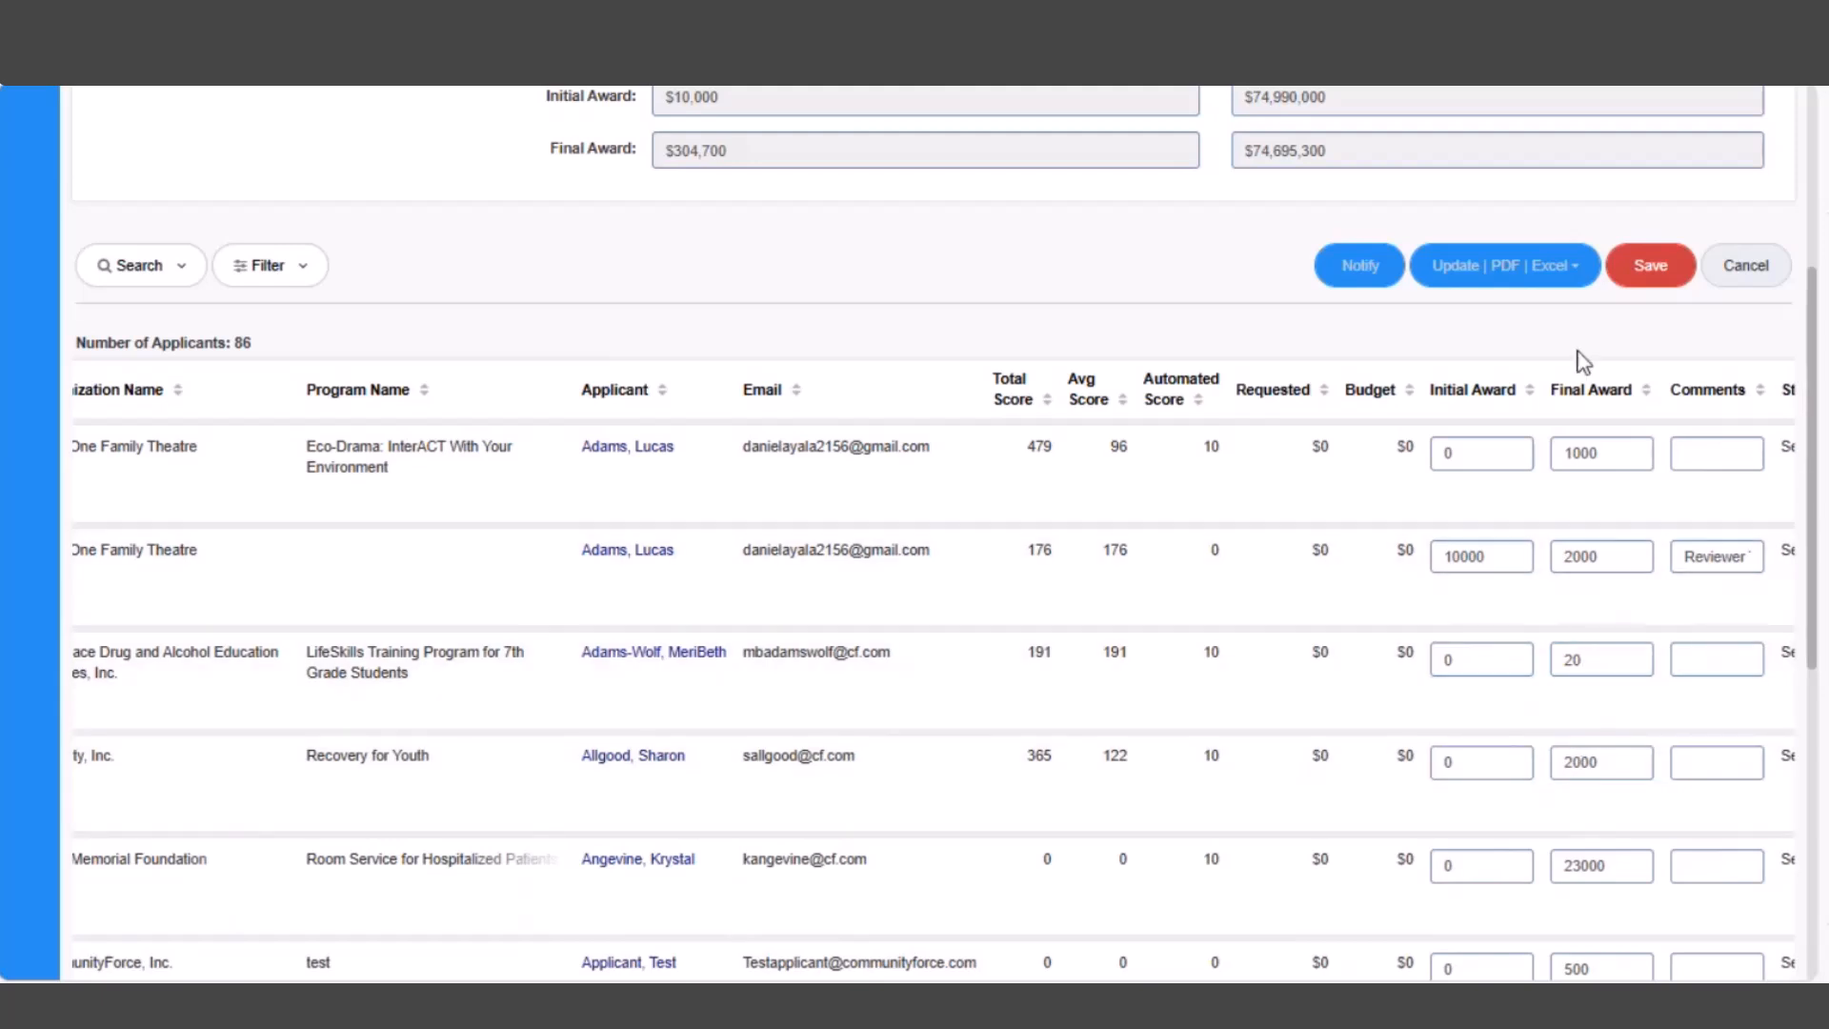
View the award update, PDF and Excel export options and look over the editable award amounts in the applicant list
click(1507, 270)
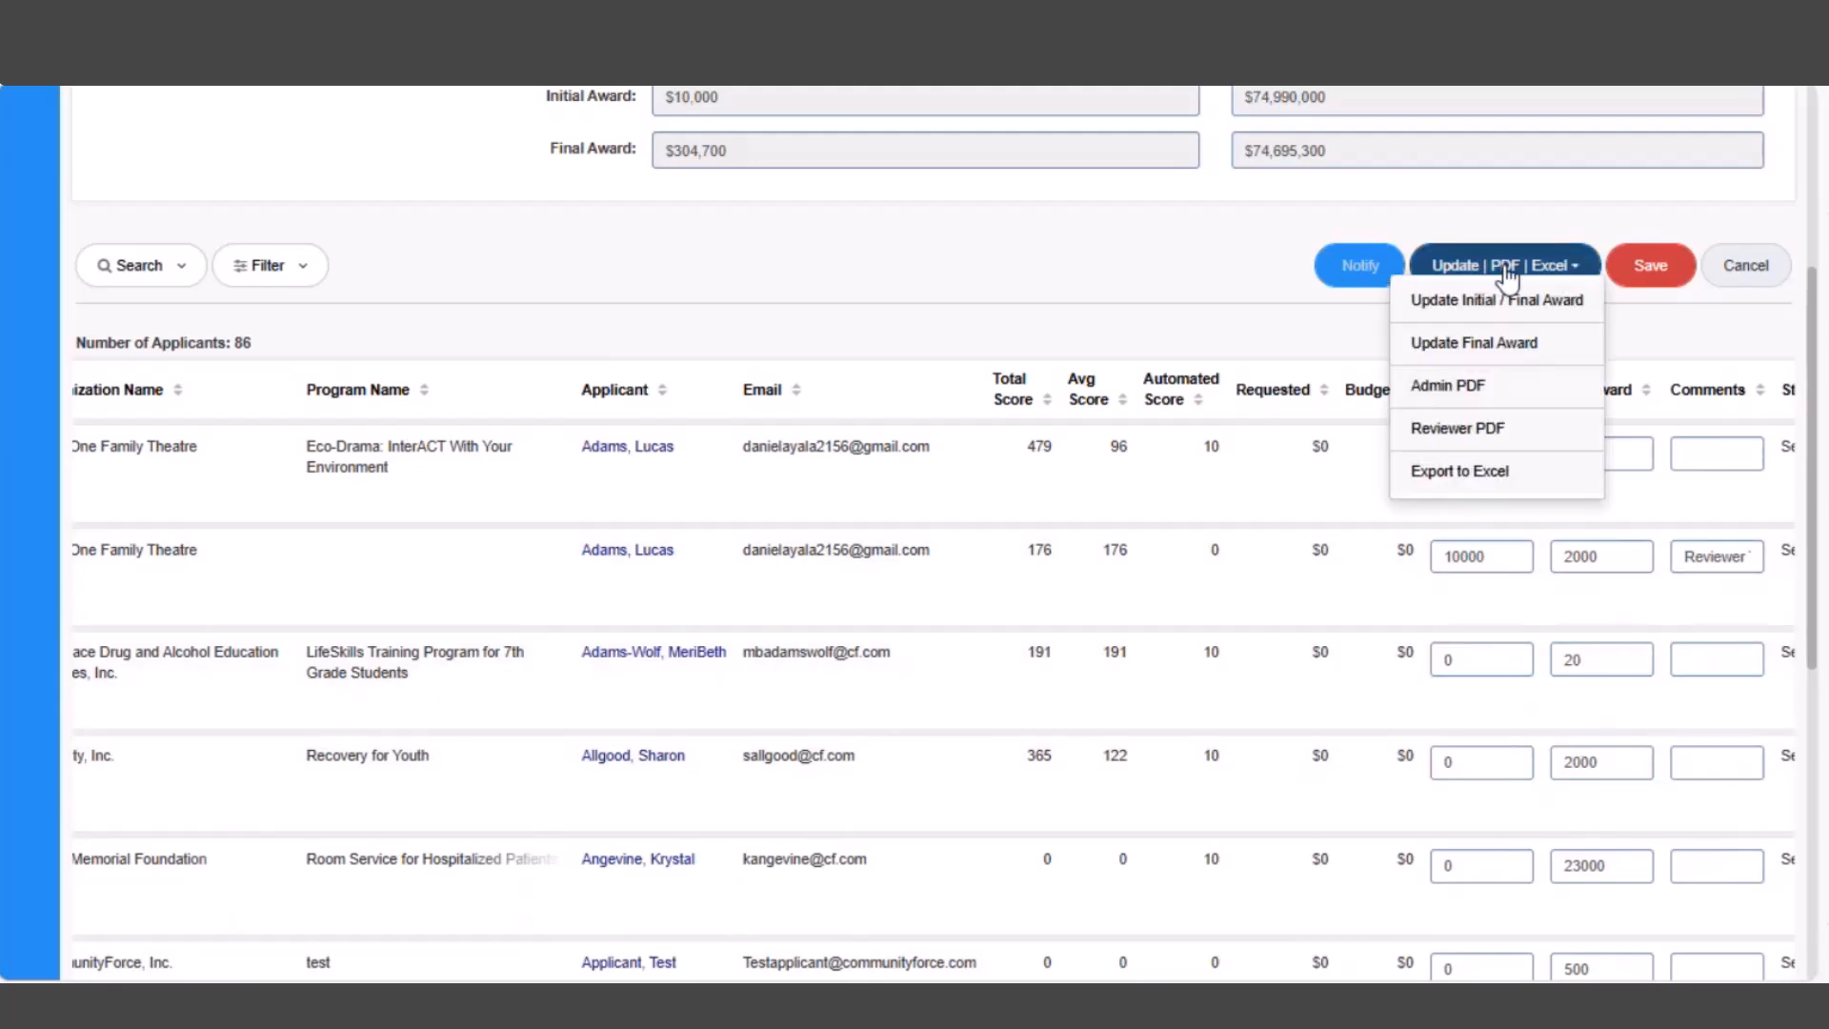
click(1491, 328)
scroll(1495, 878, down, 7)
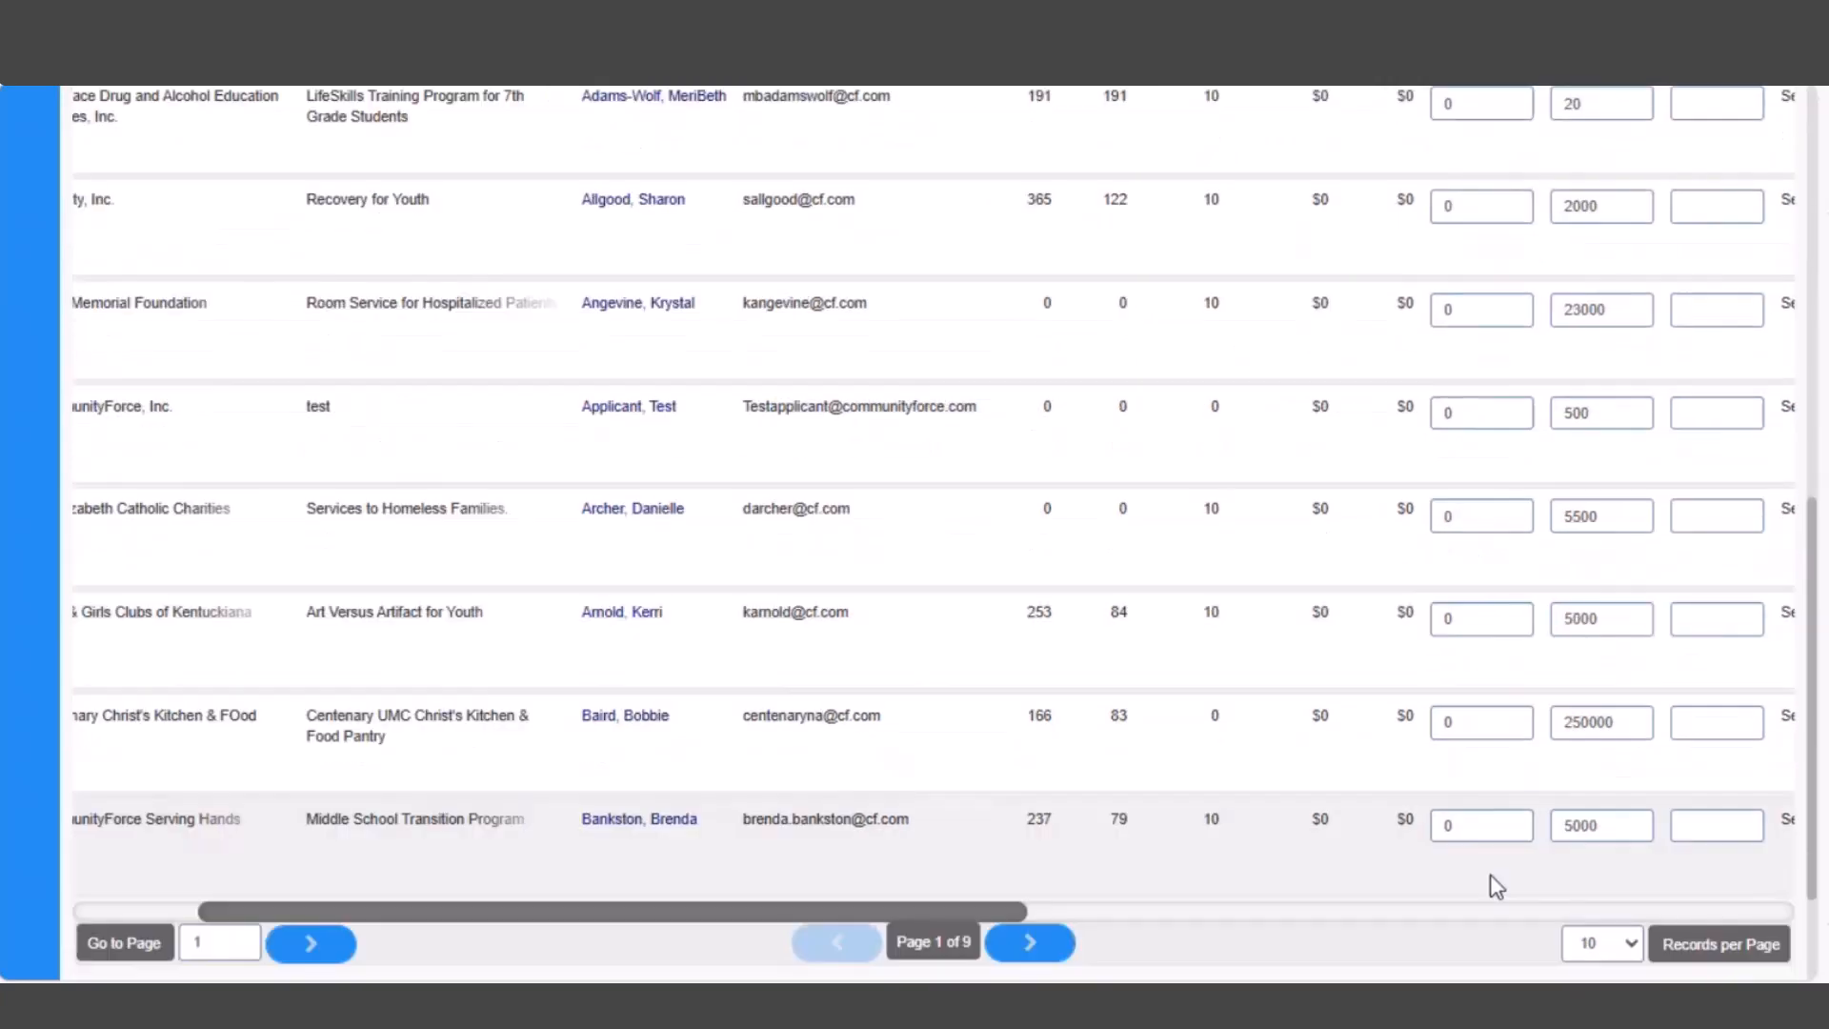
scroll(1461, 906, up, 1)
drag(1019, 911, 896, 914)
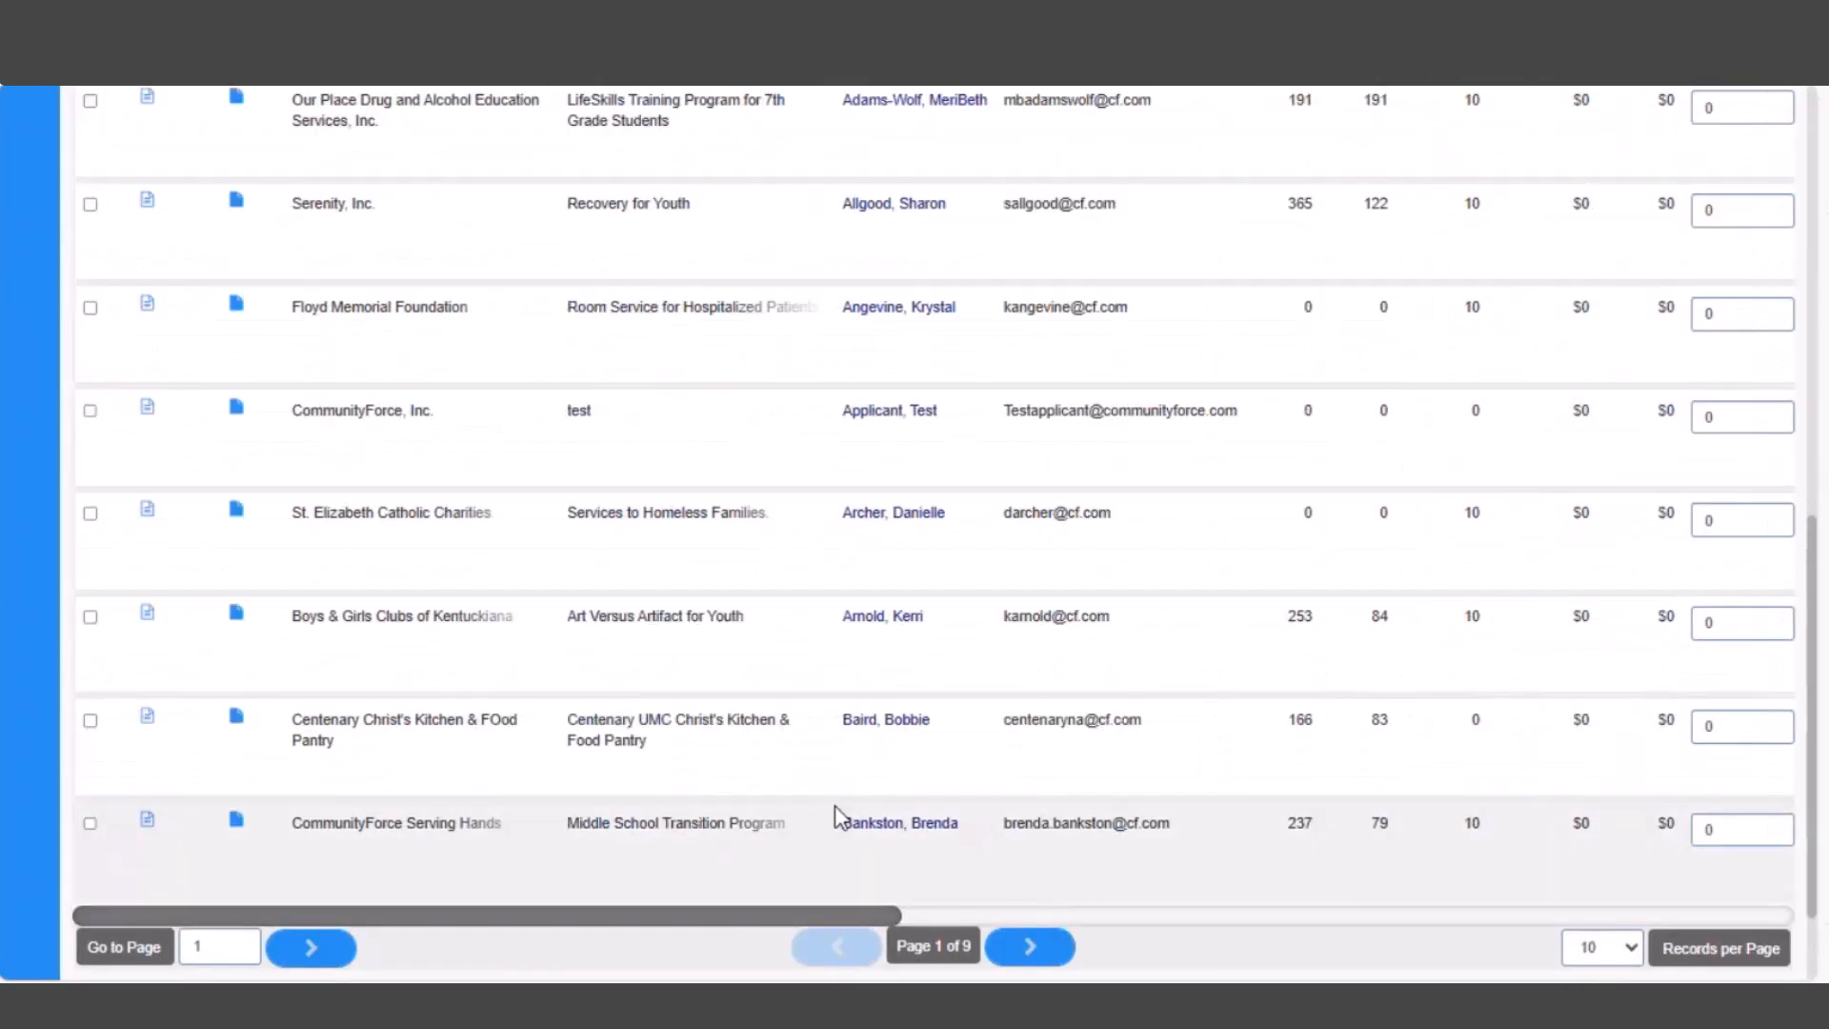
Select StageOne Family Theatre's Eco-Drama application in the awards list and open the notification for it
scroll(872, 602, up, 10)
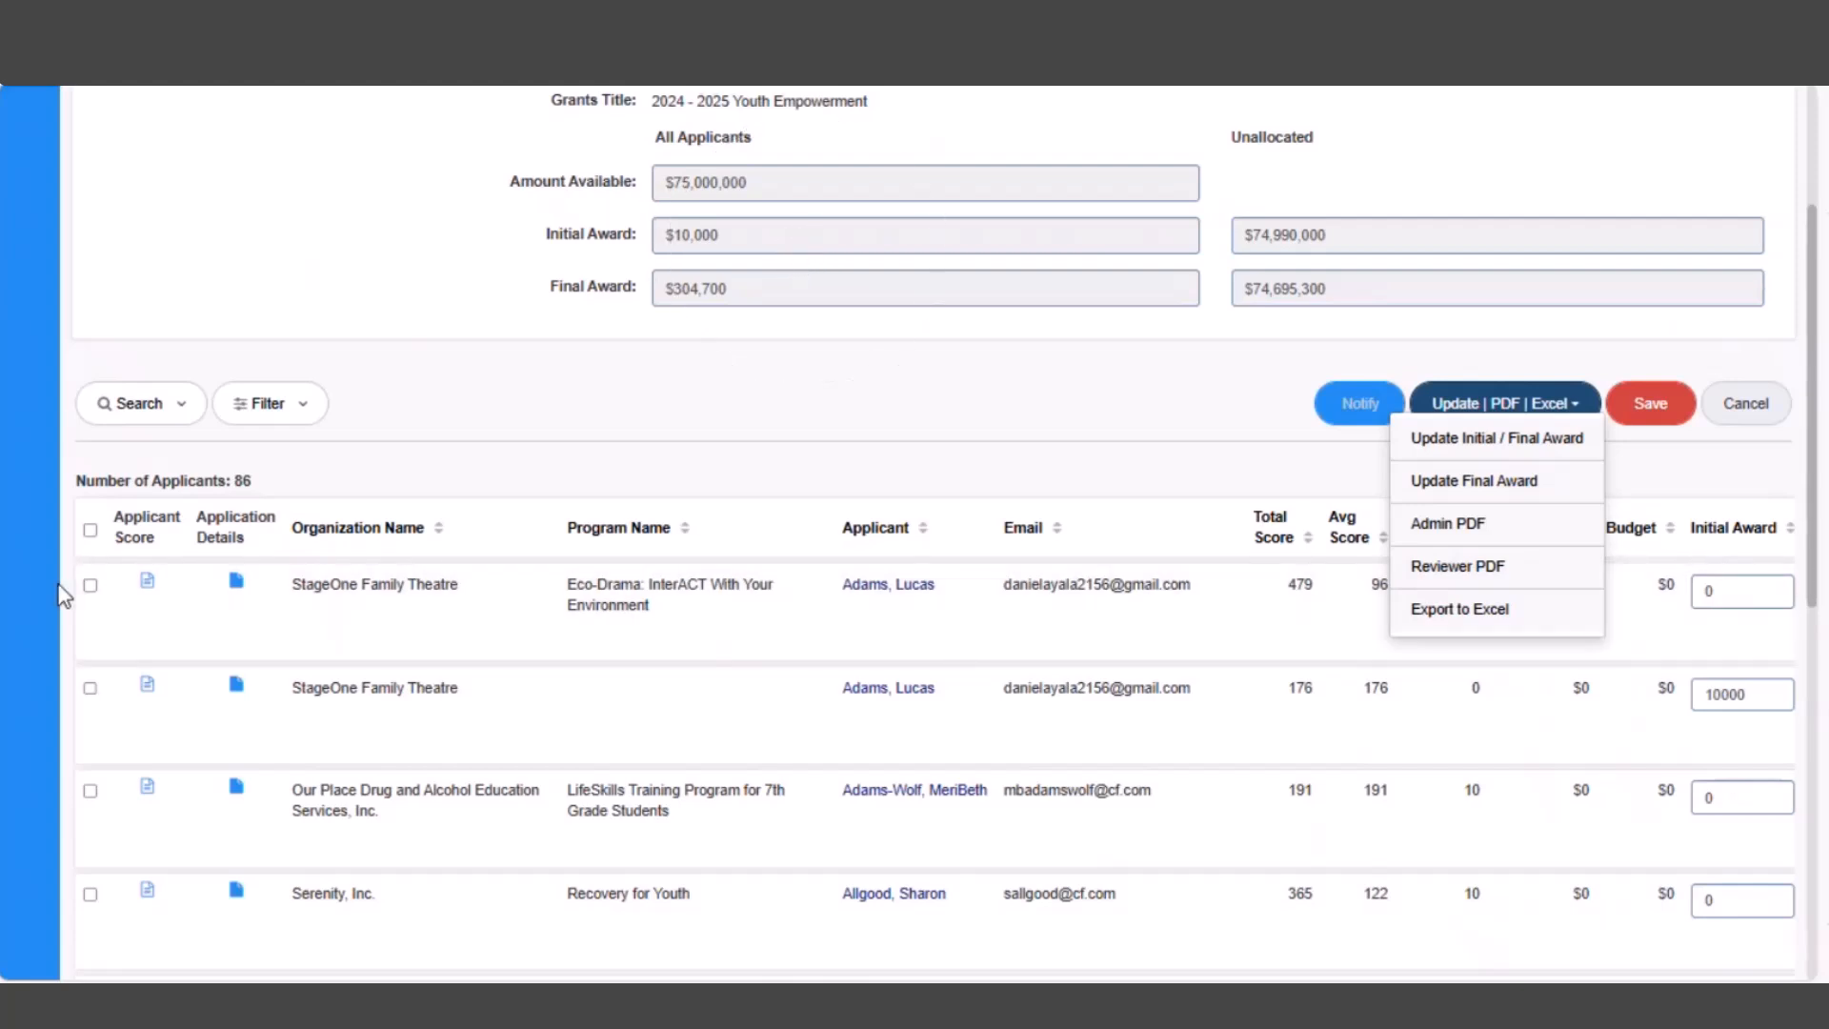
click(90, 585)
click(1360, 402)
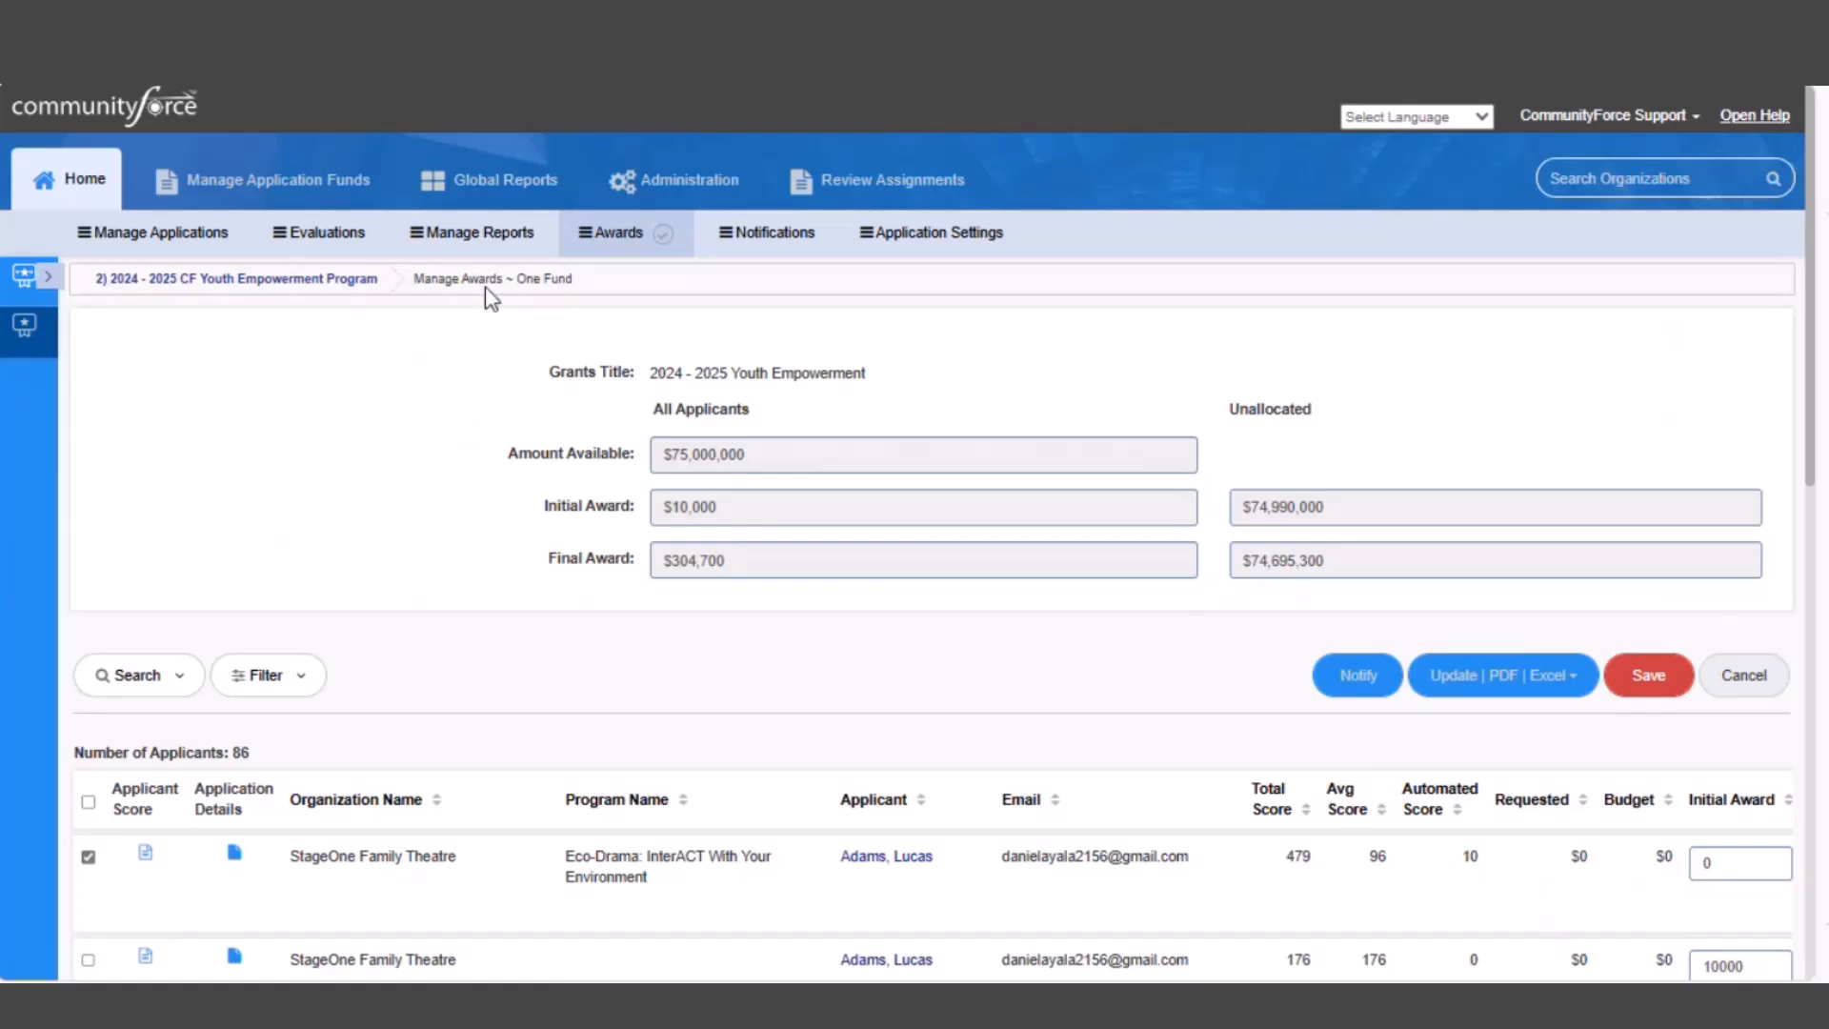
Open the program's ad hoc reports and view the Awarded Report
click(487, 243)
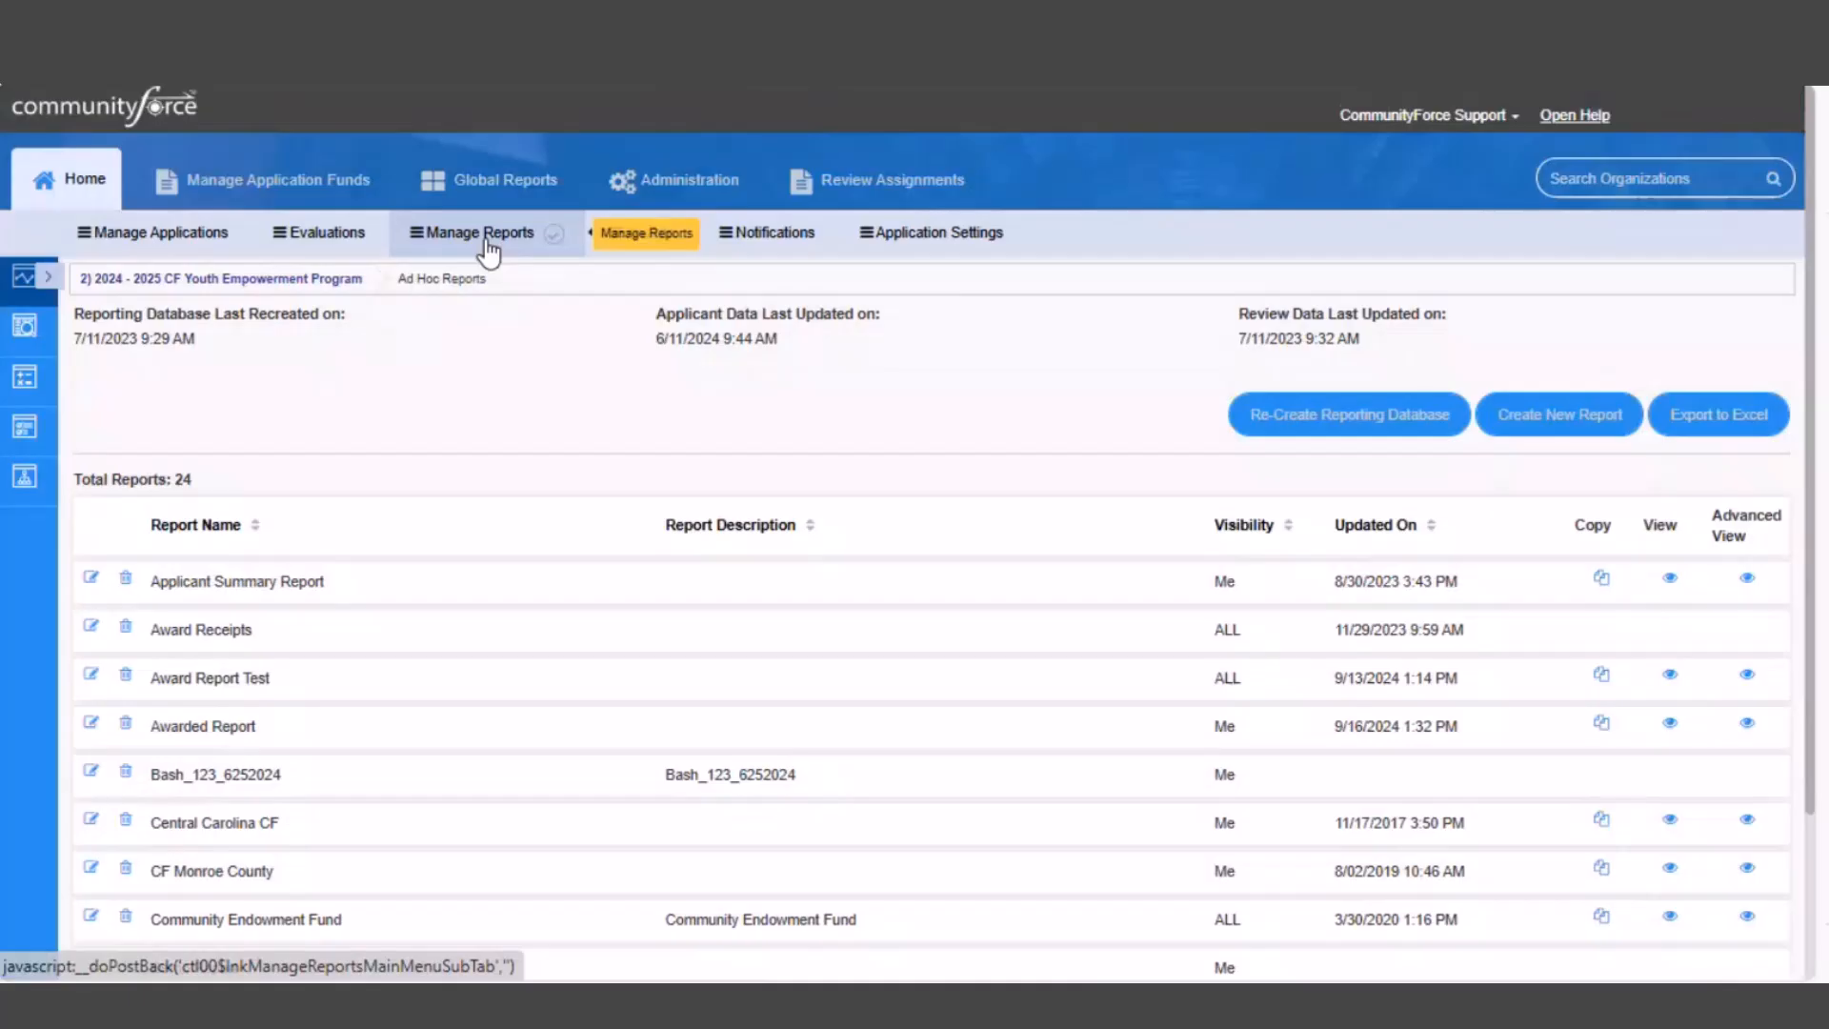
scroll(503, 457, down, 2)
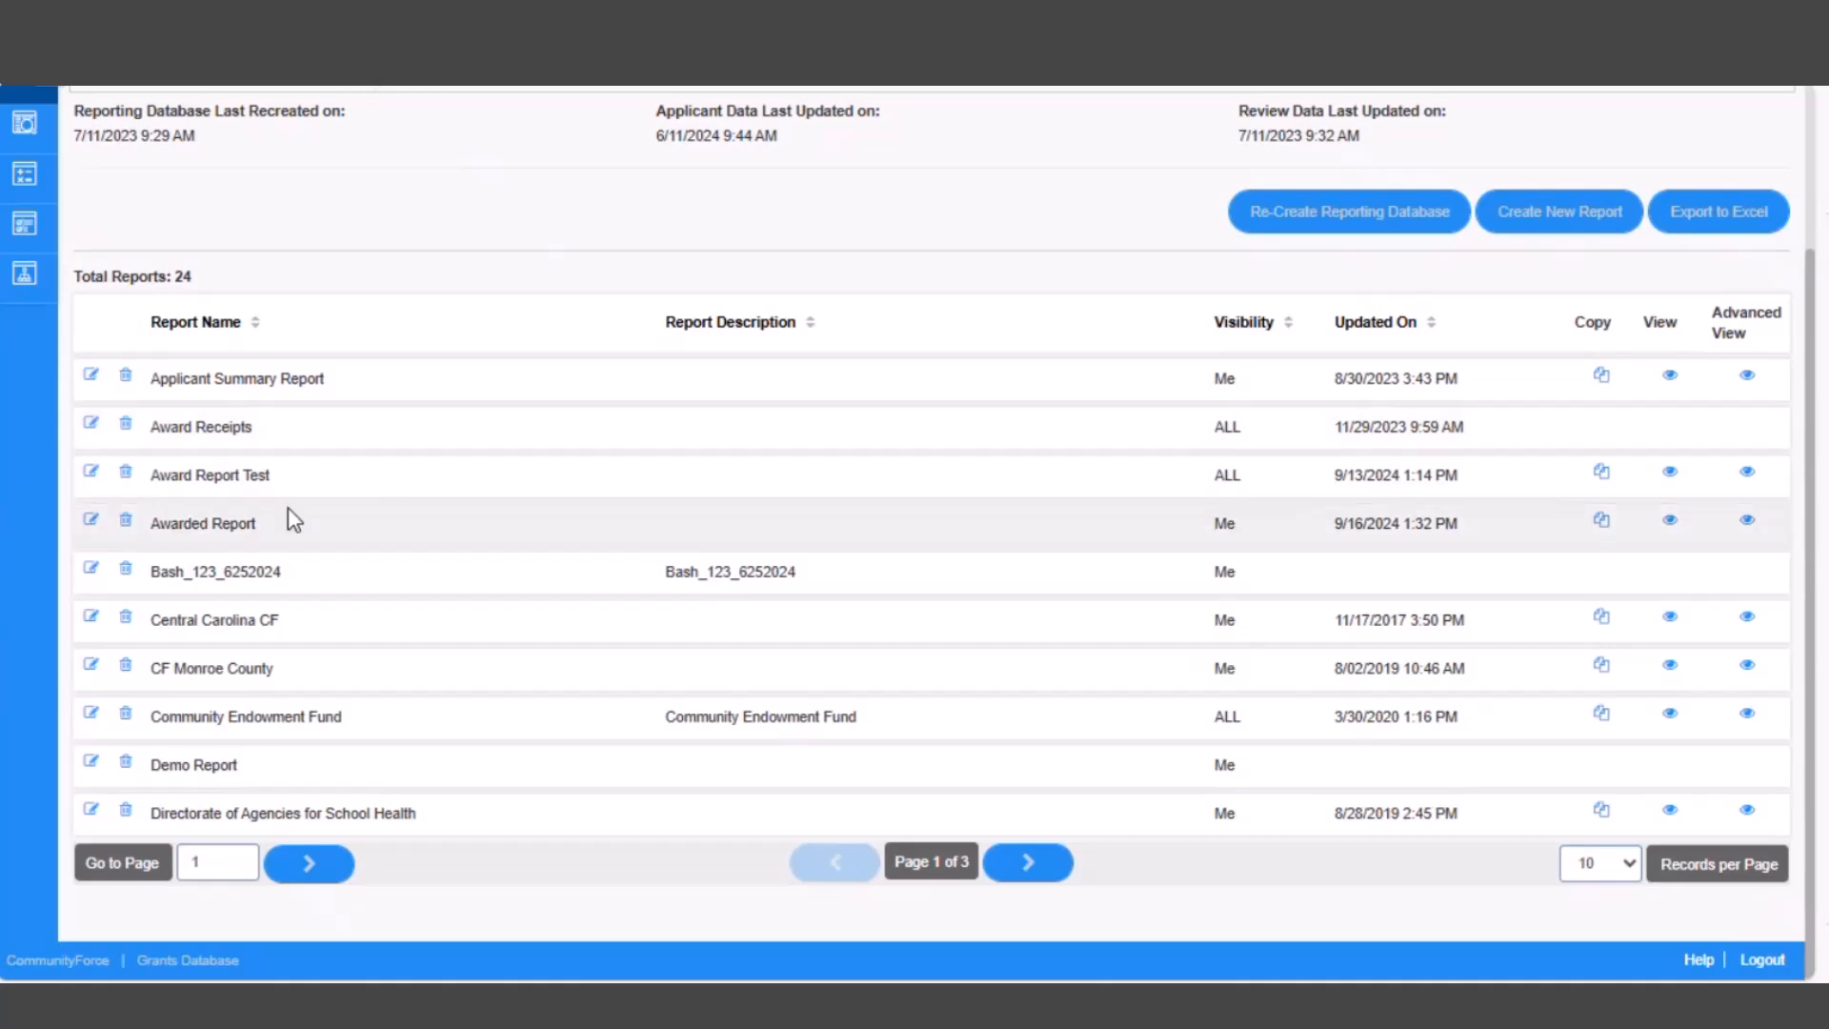
key(ctrl)
click(1672, 523)
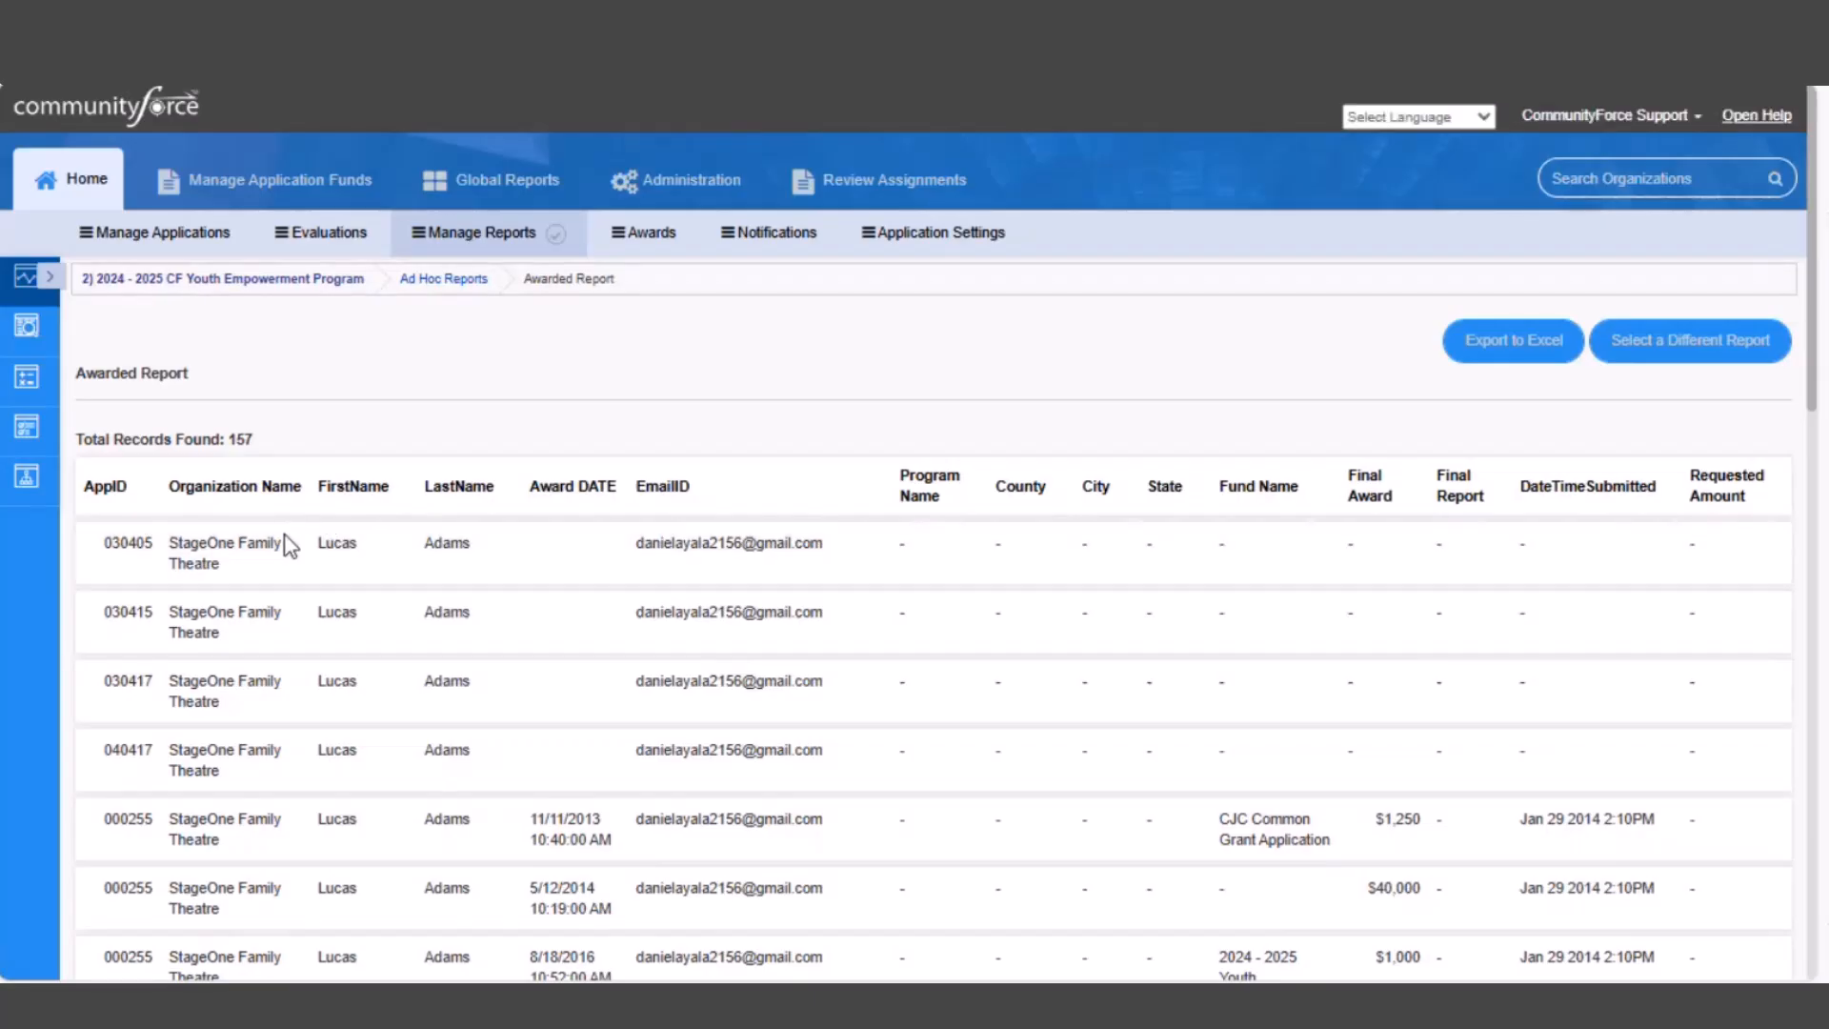
key(ctrl)
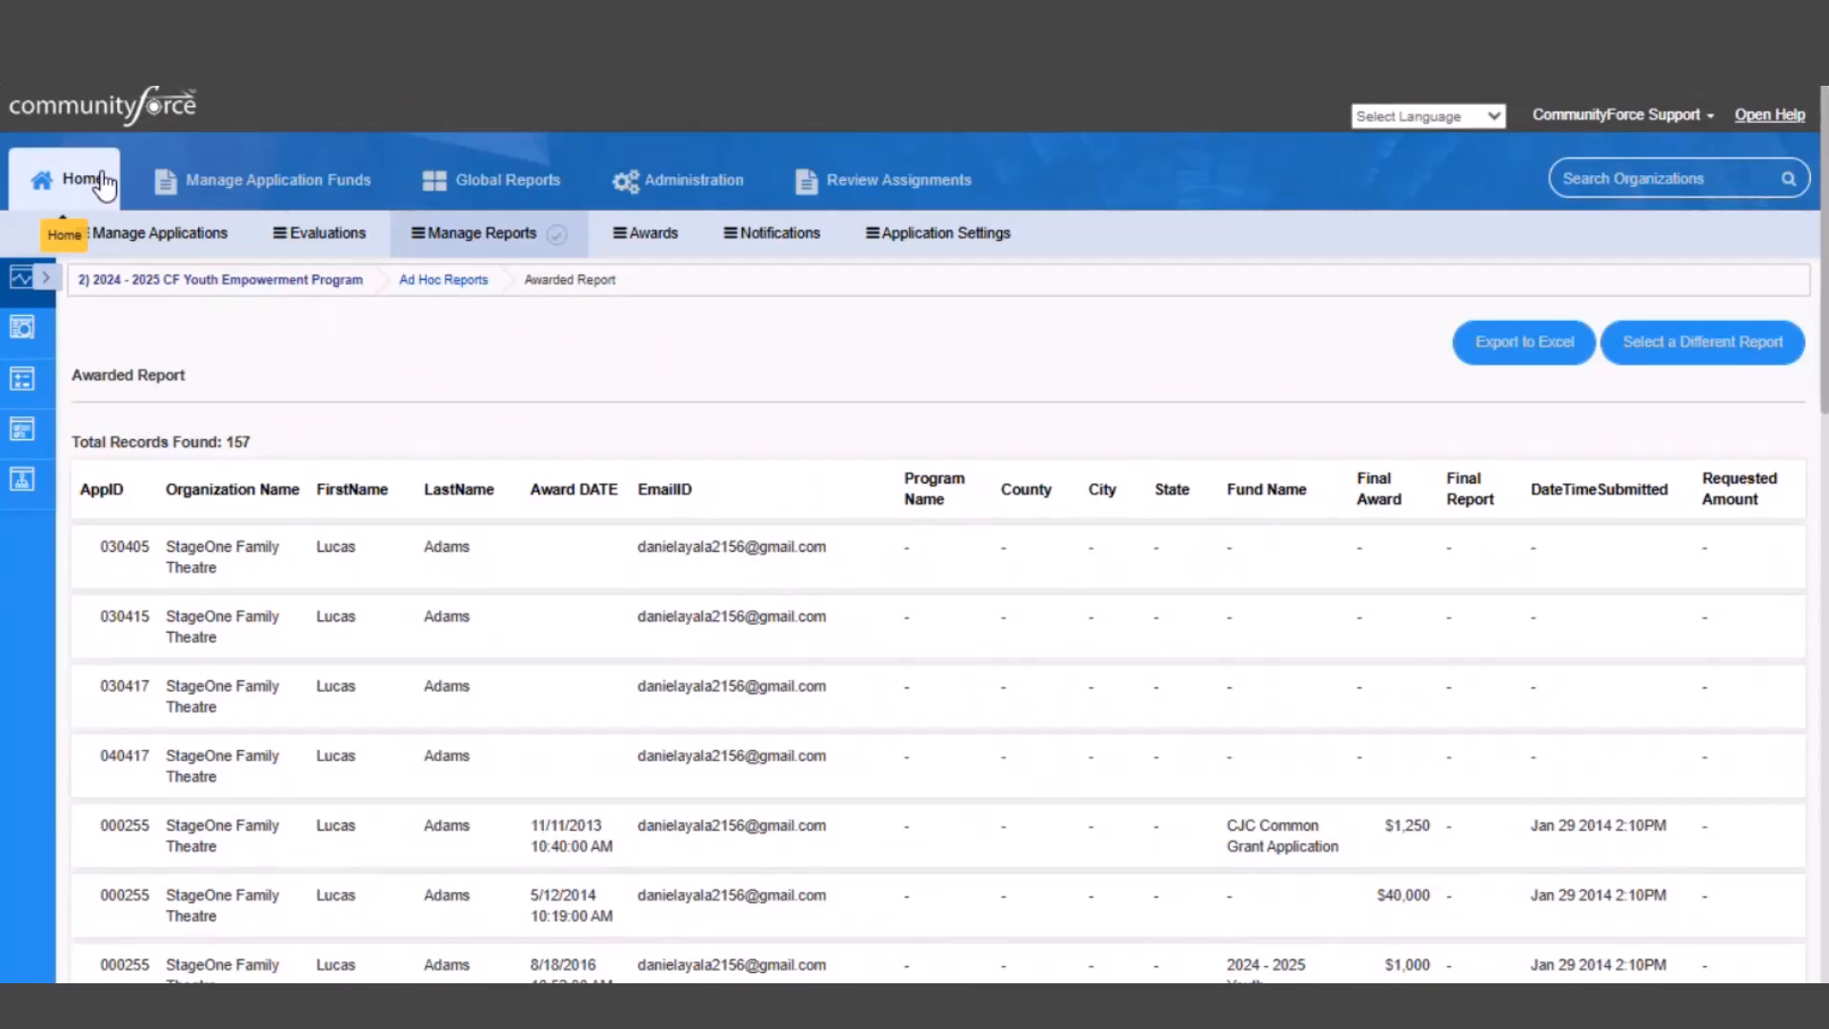
Return to the application list and open the Sections and Questions settings of the 2024 - 2025 CF Youth Empowerment Program
click(105, 186)
scroll(131, 301, down, 2)
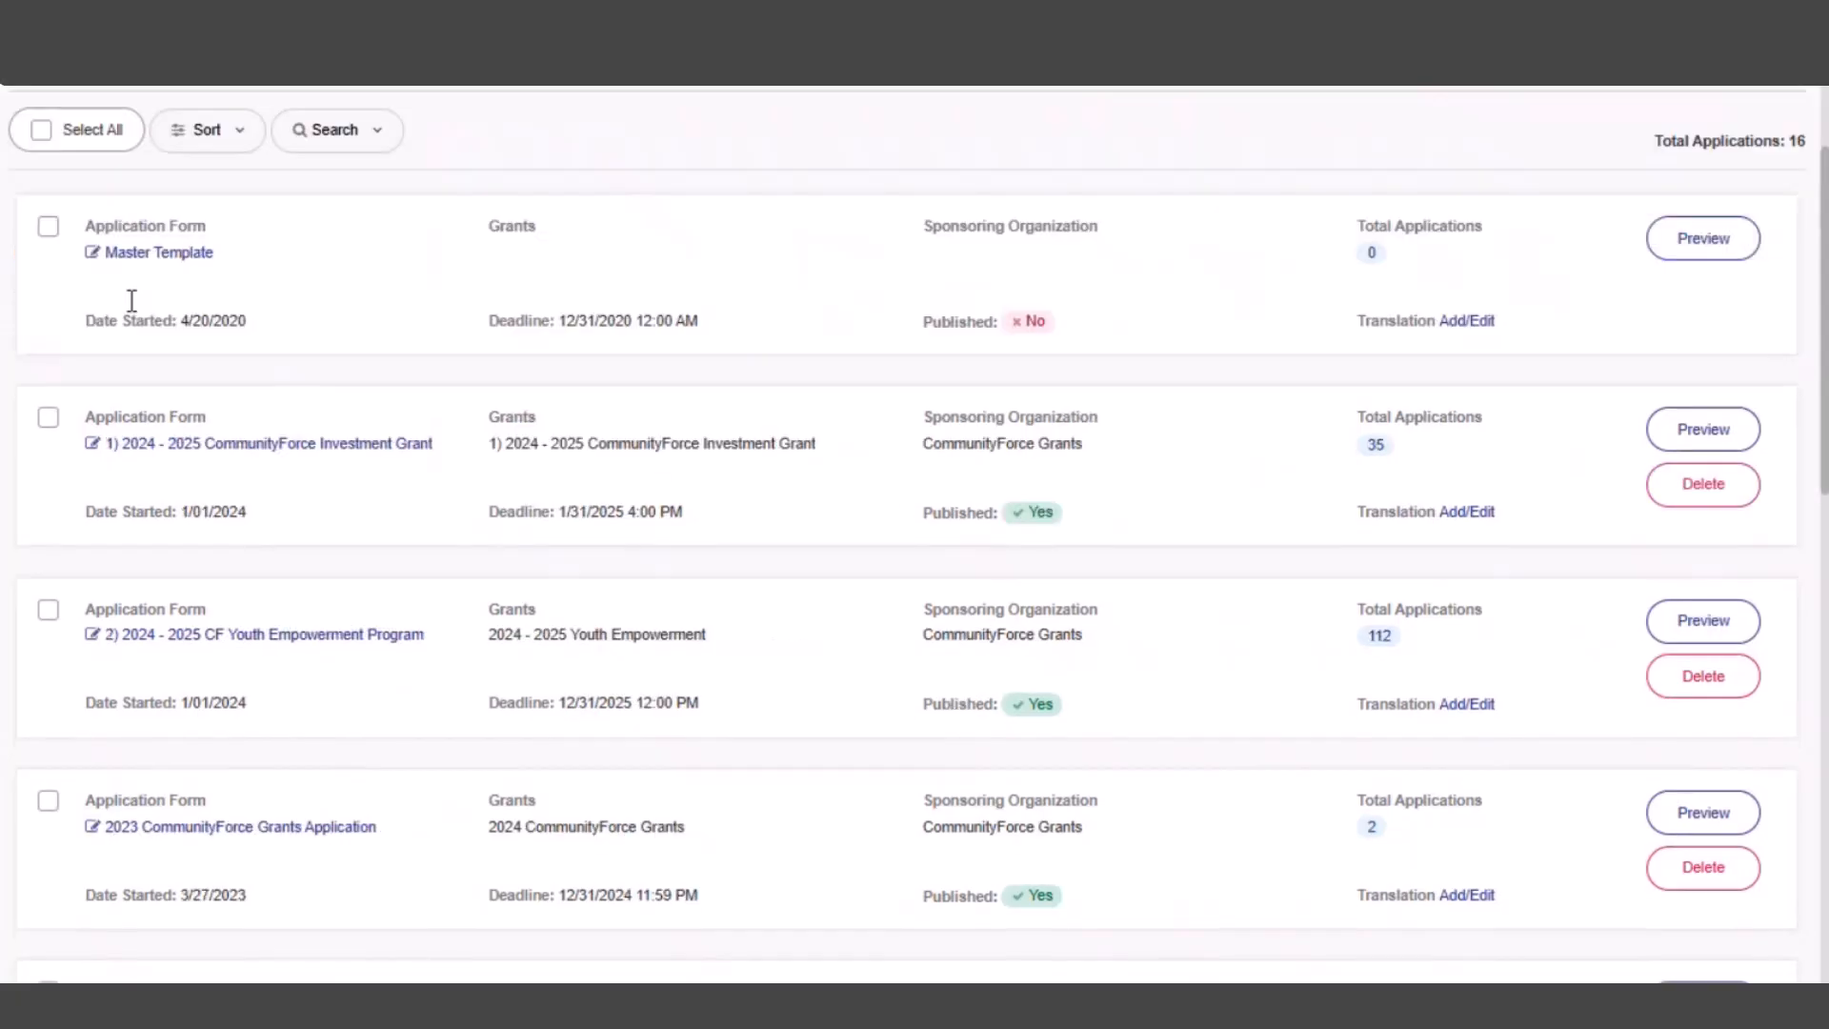
scroll(131, 300, down, 1)
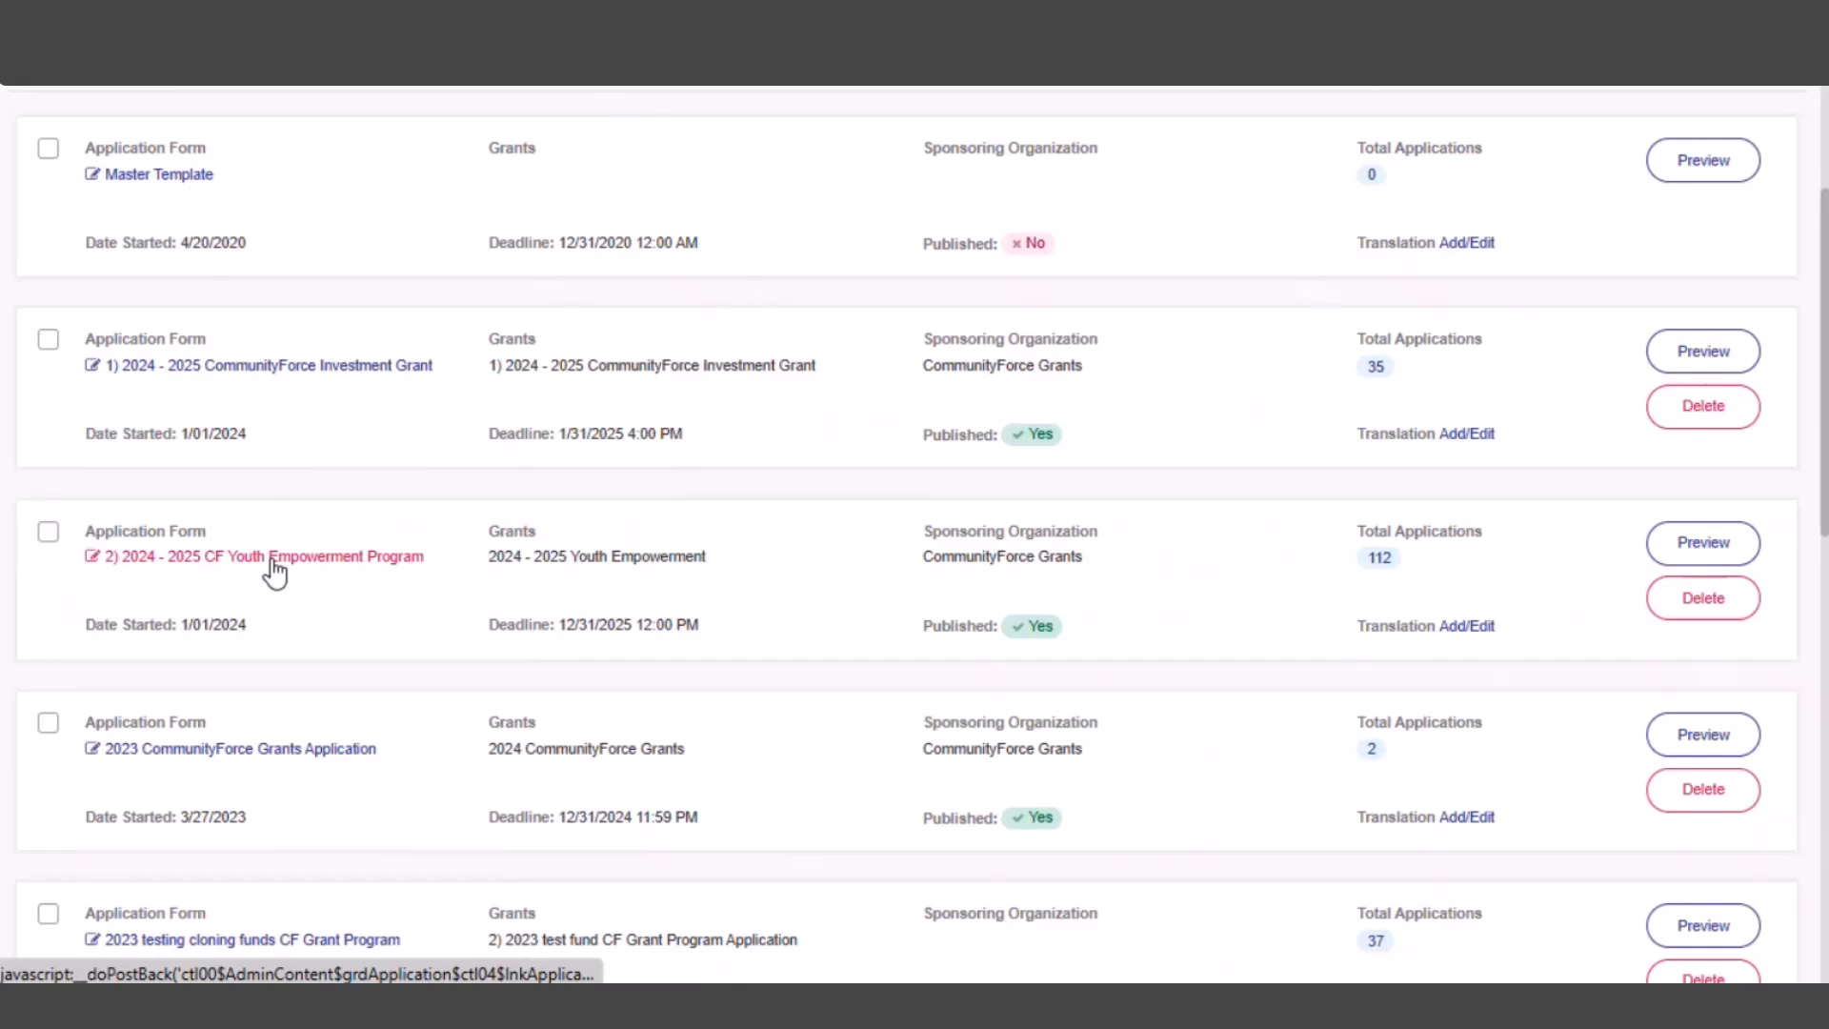
click(274, 572)
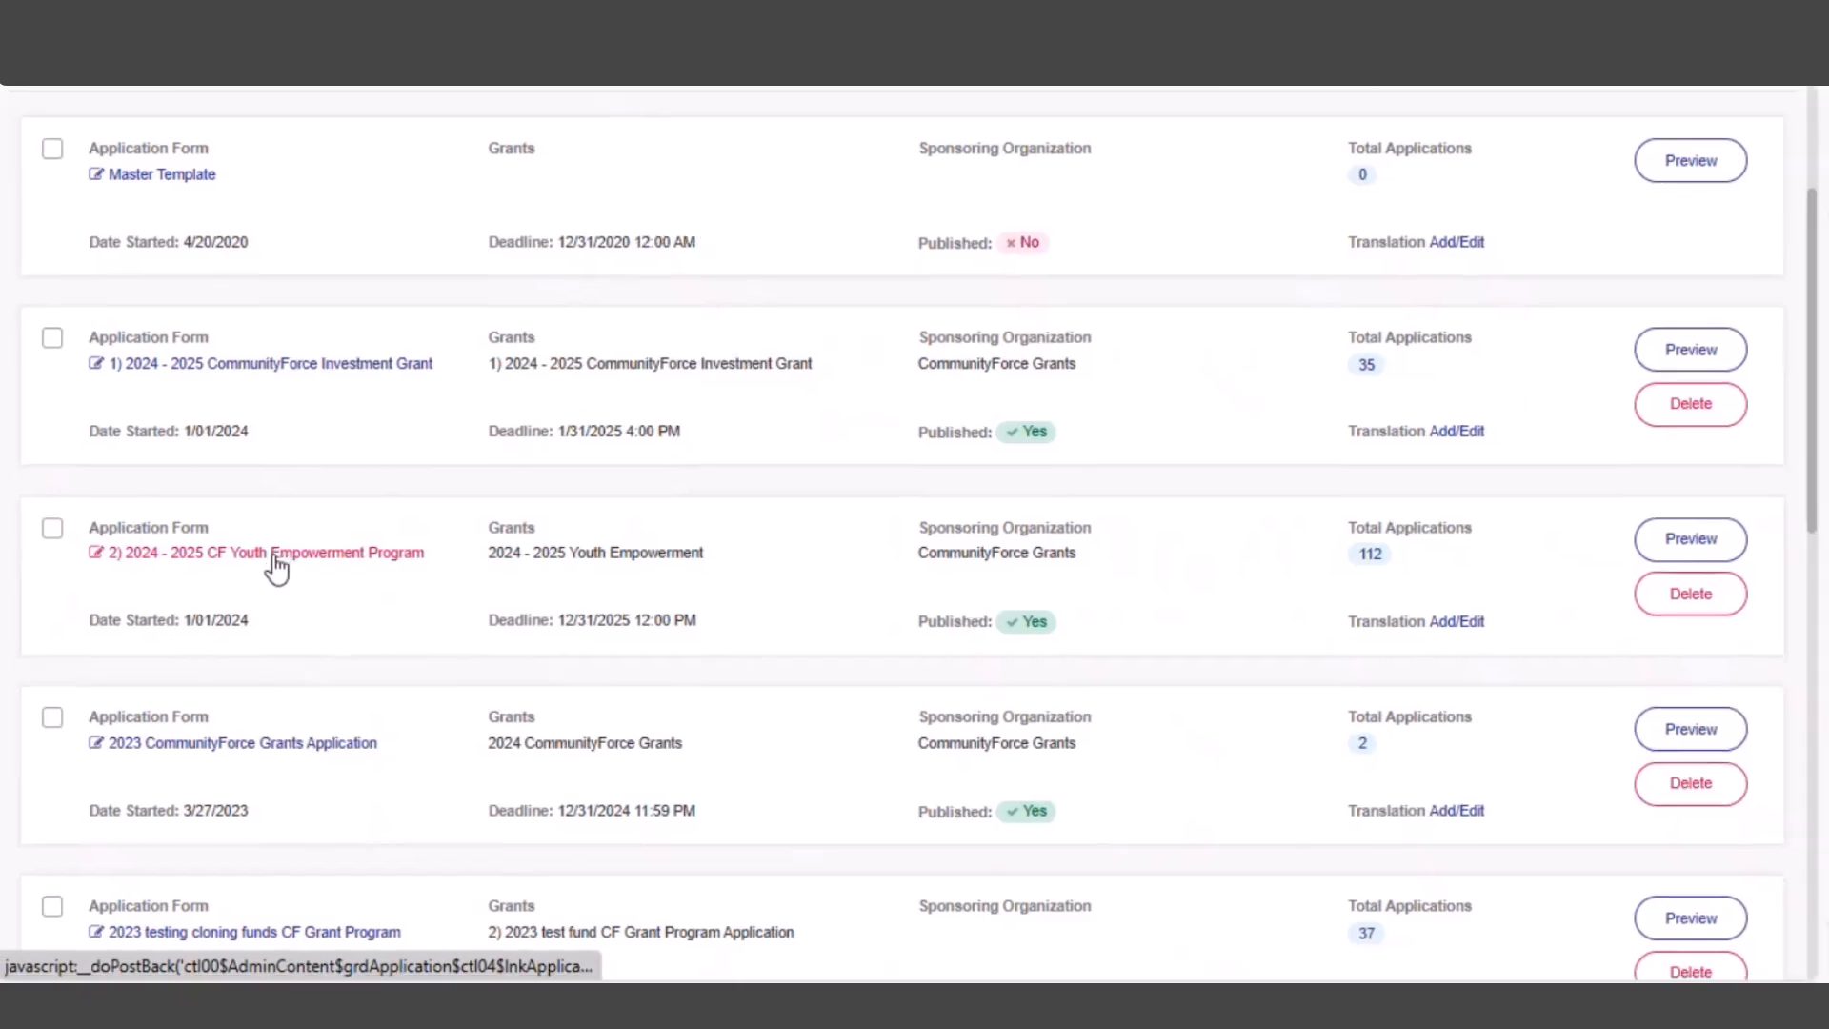
click(276, 563)
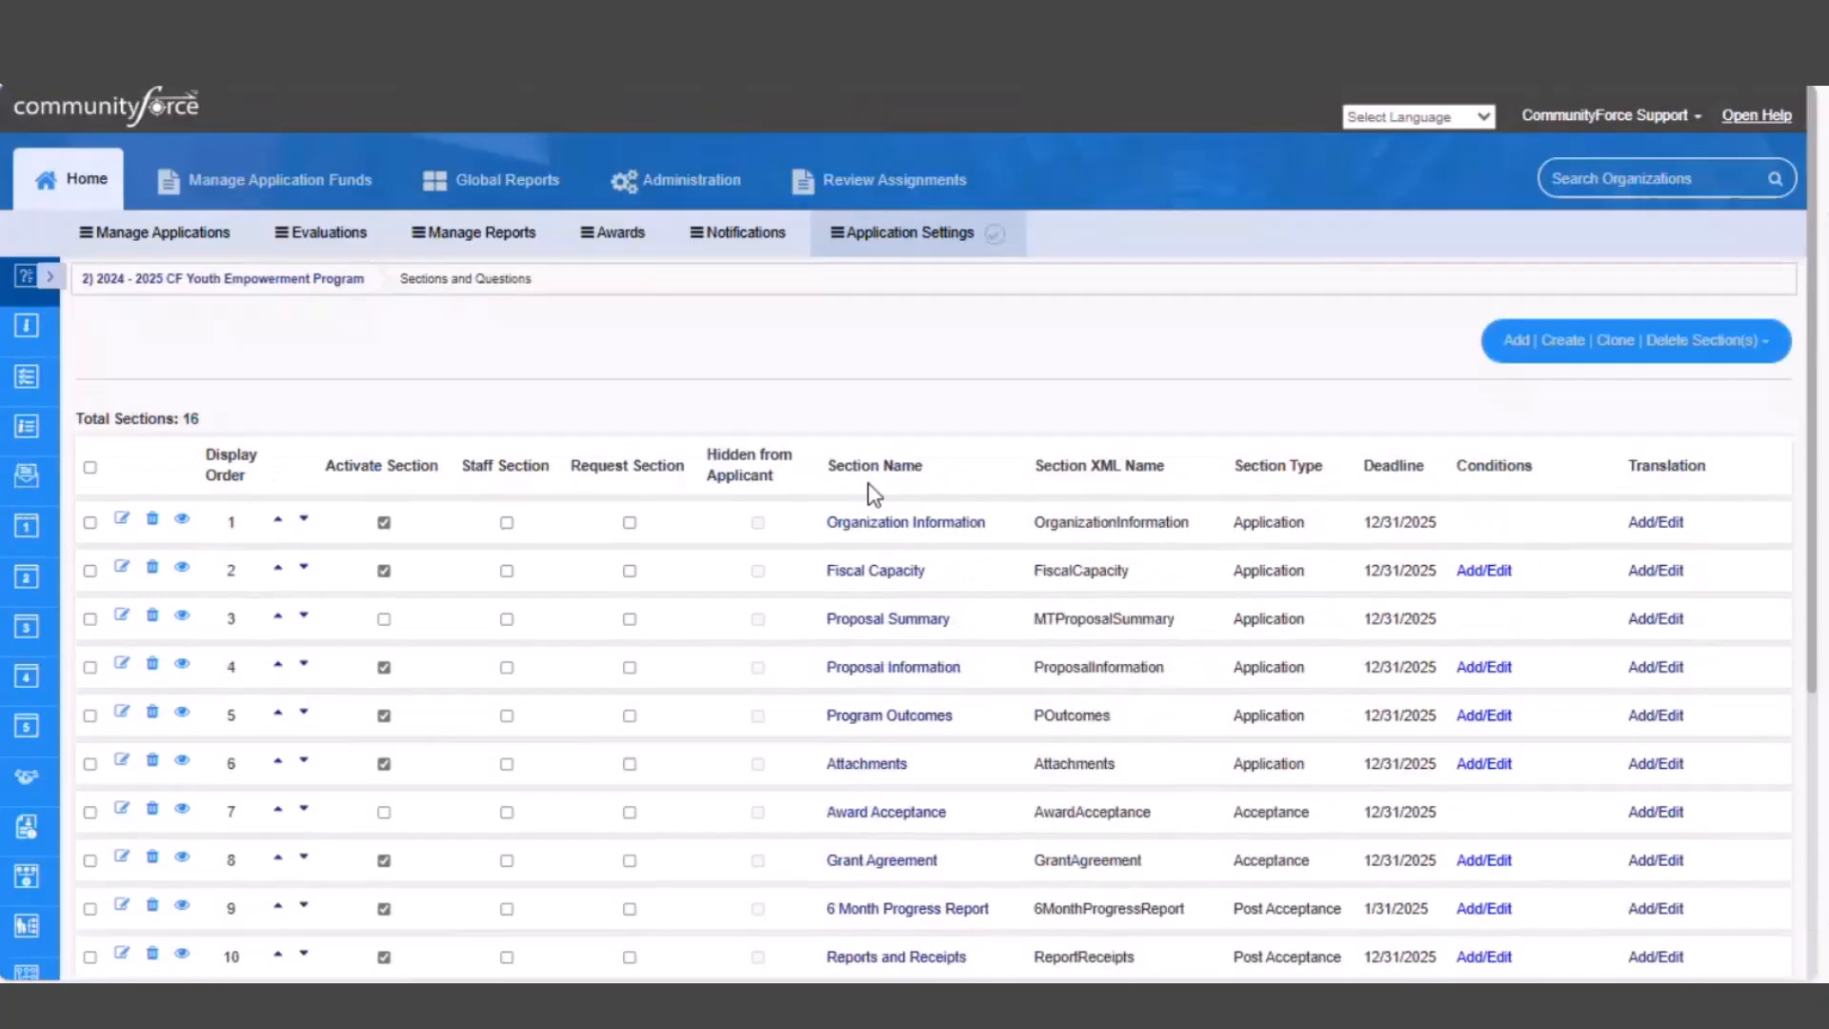
View the settings of the Organization Information section and return to the list of sections
scroll(861, 768, down, 1)
scroll(867, 777, down, 2)
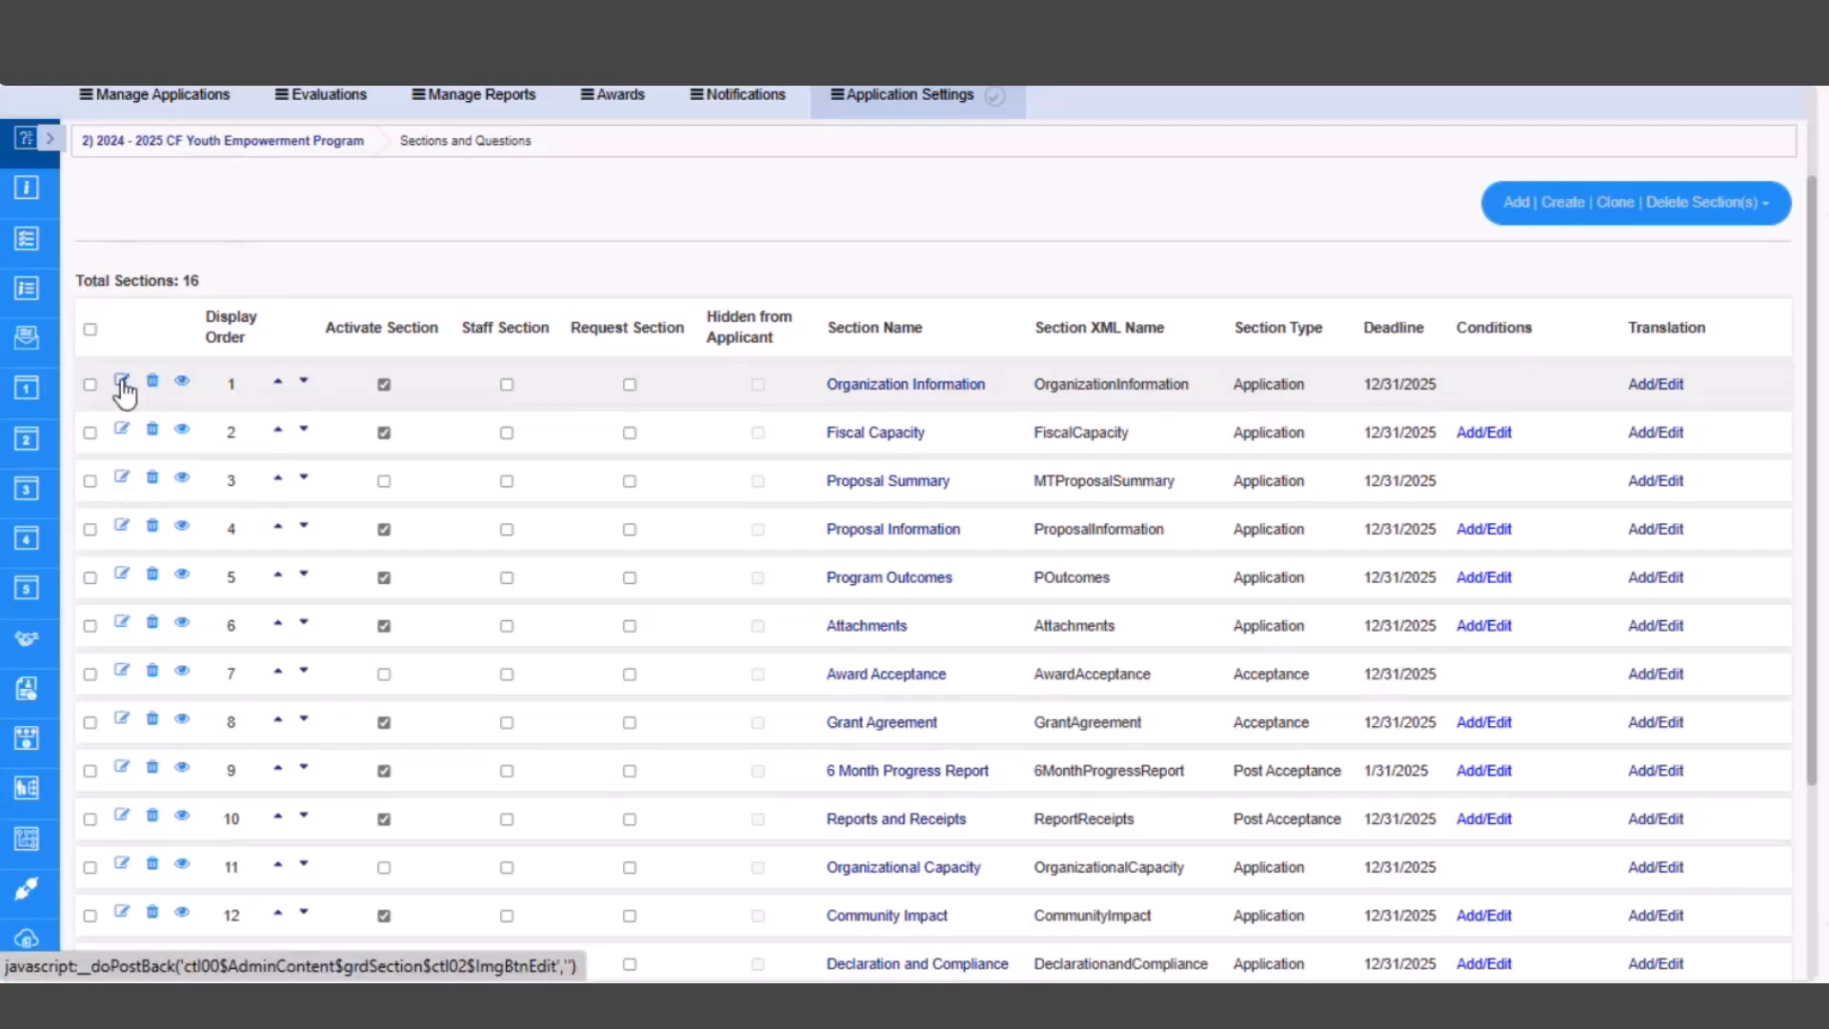
click(122, 381)
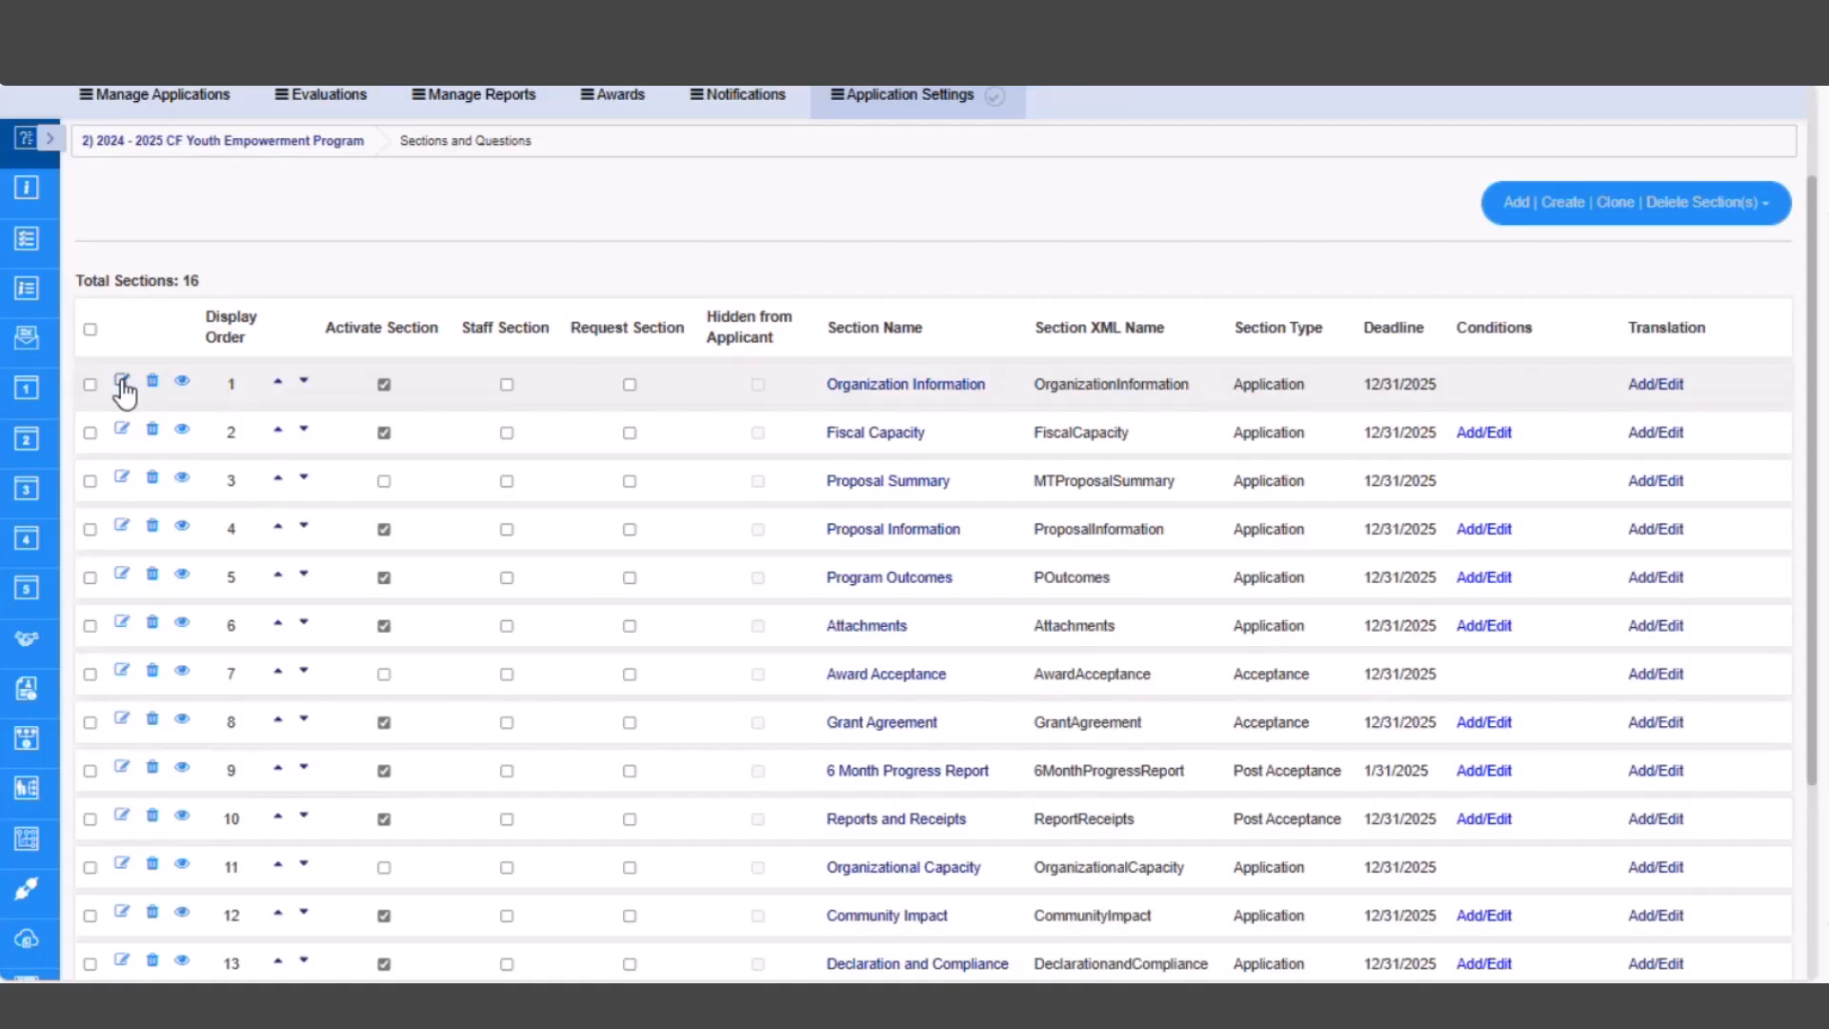
click(123, 381)
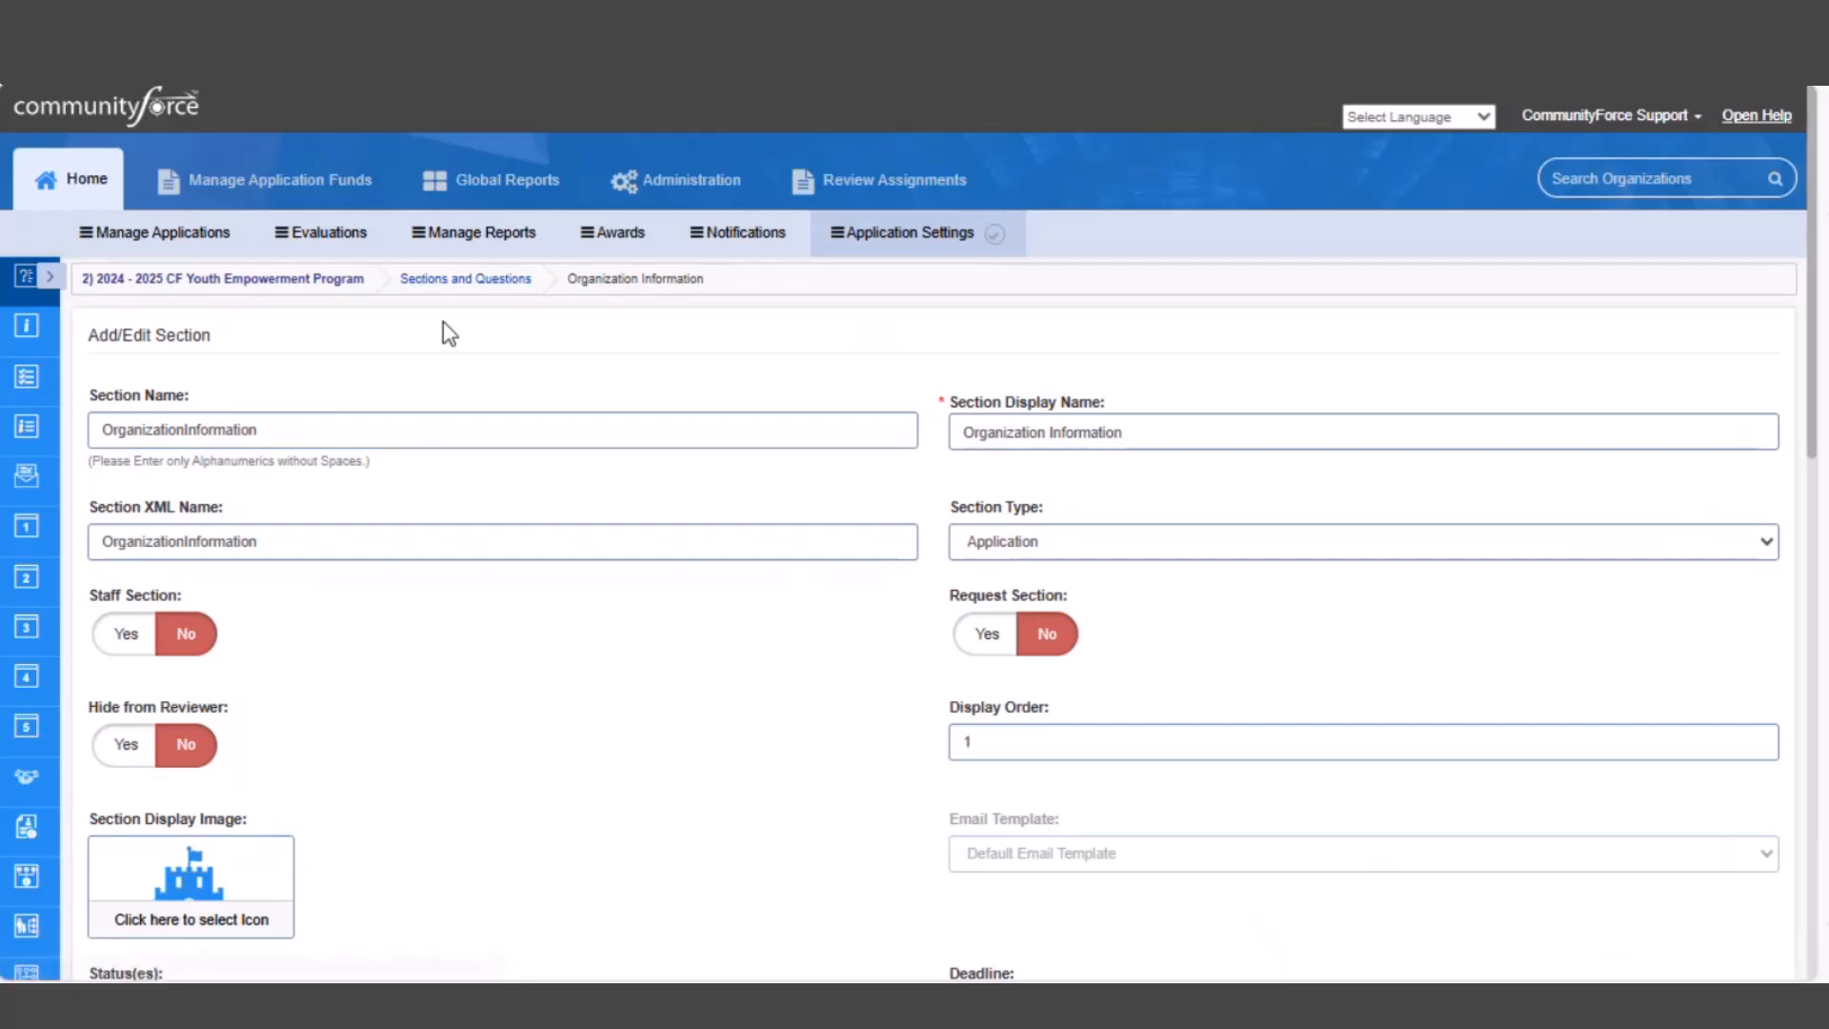
click(448, 279)
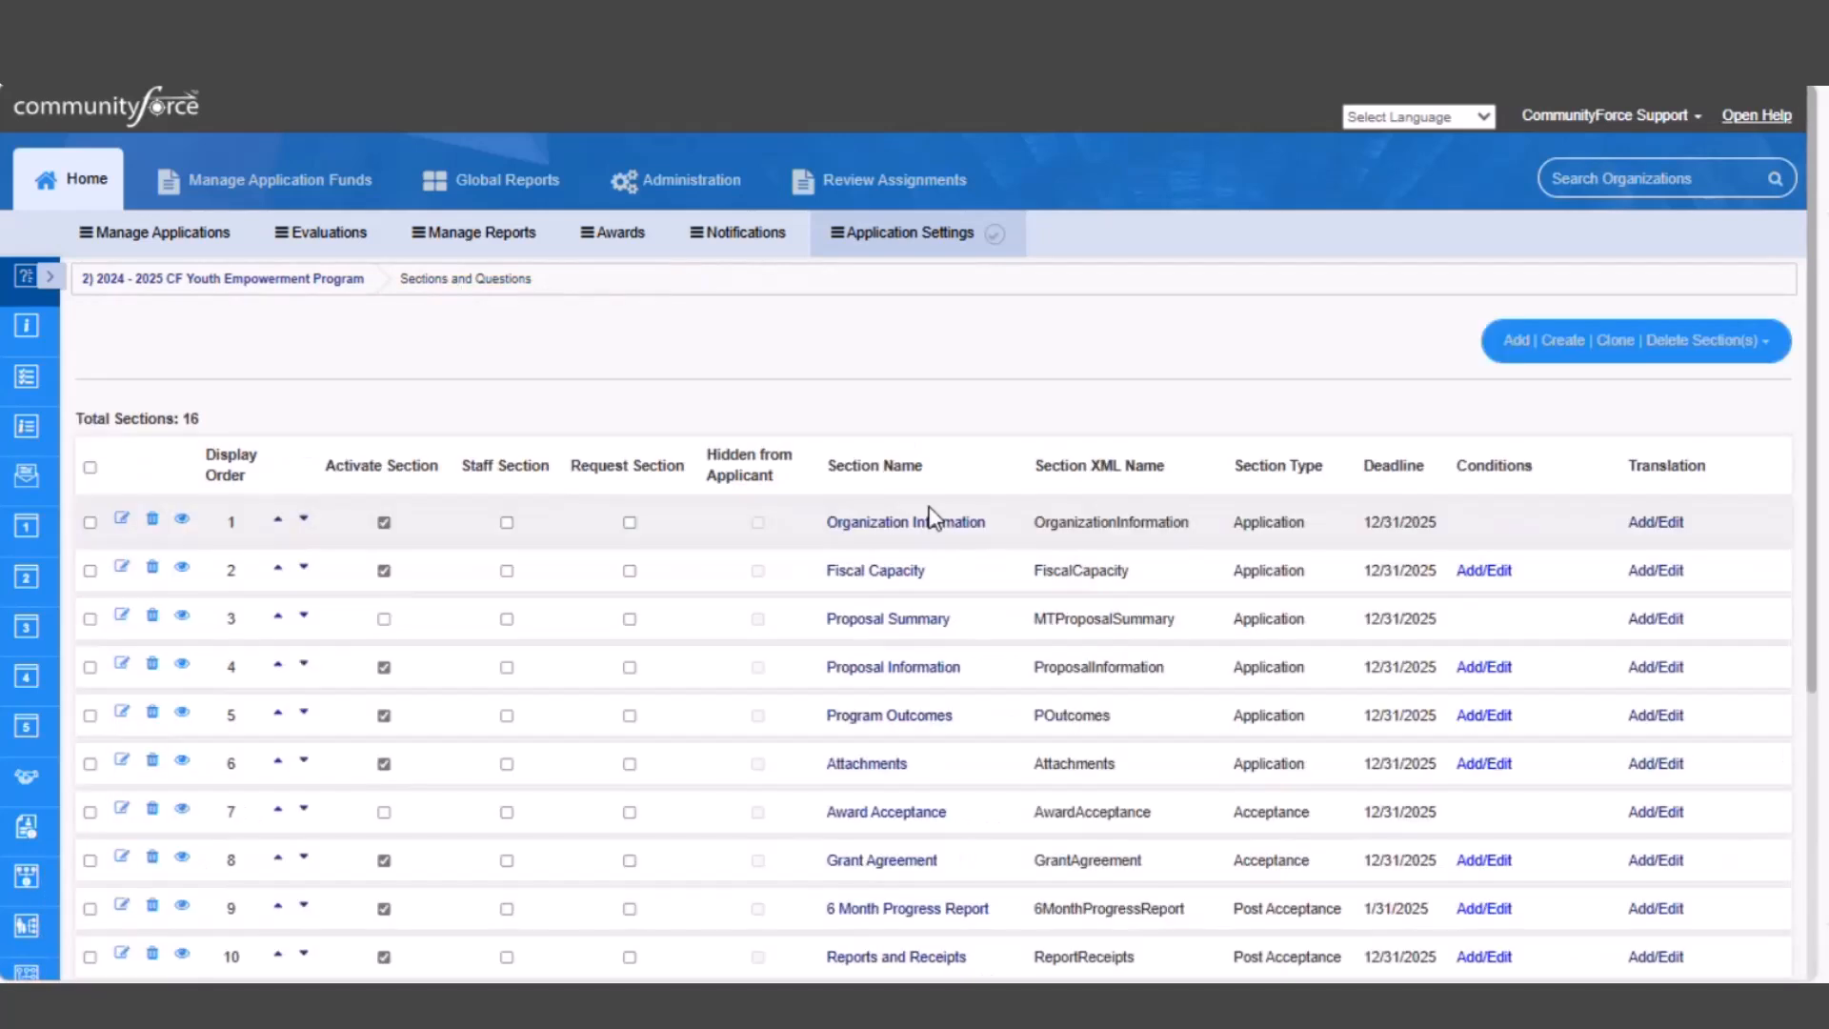
Start a new question in the Organization Information section with the question text "Question Name"
click(934, 526)
scroll(789, 629, up, 5)
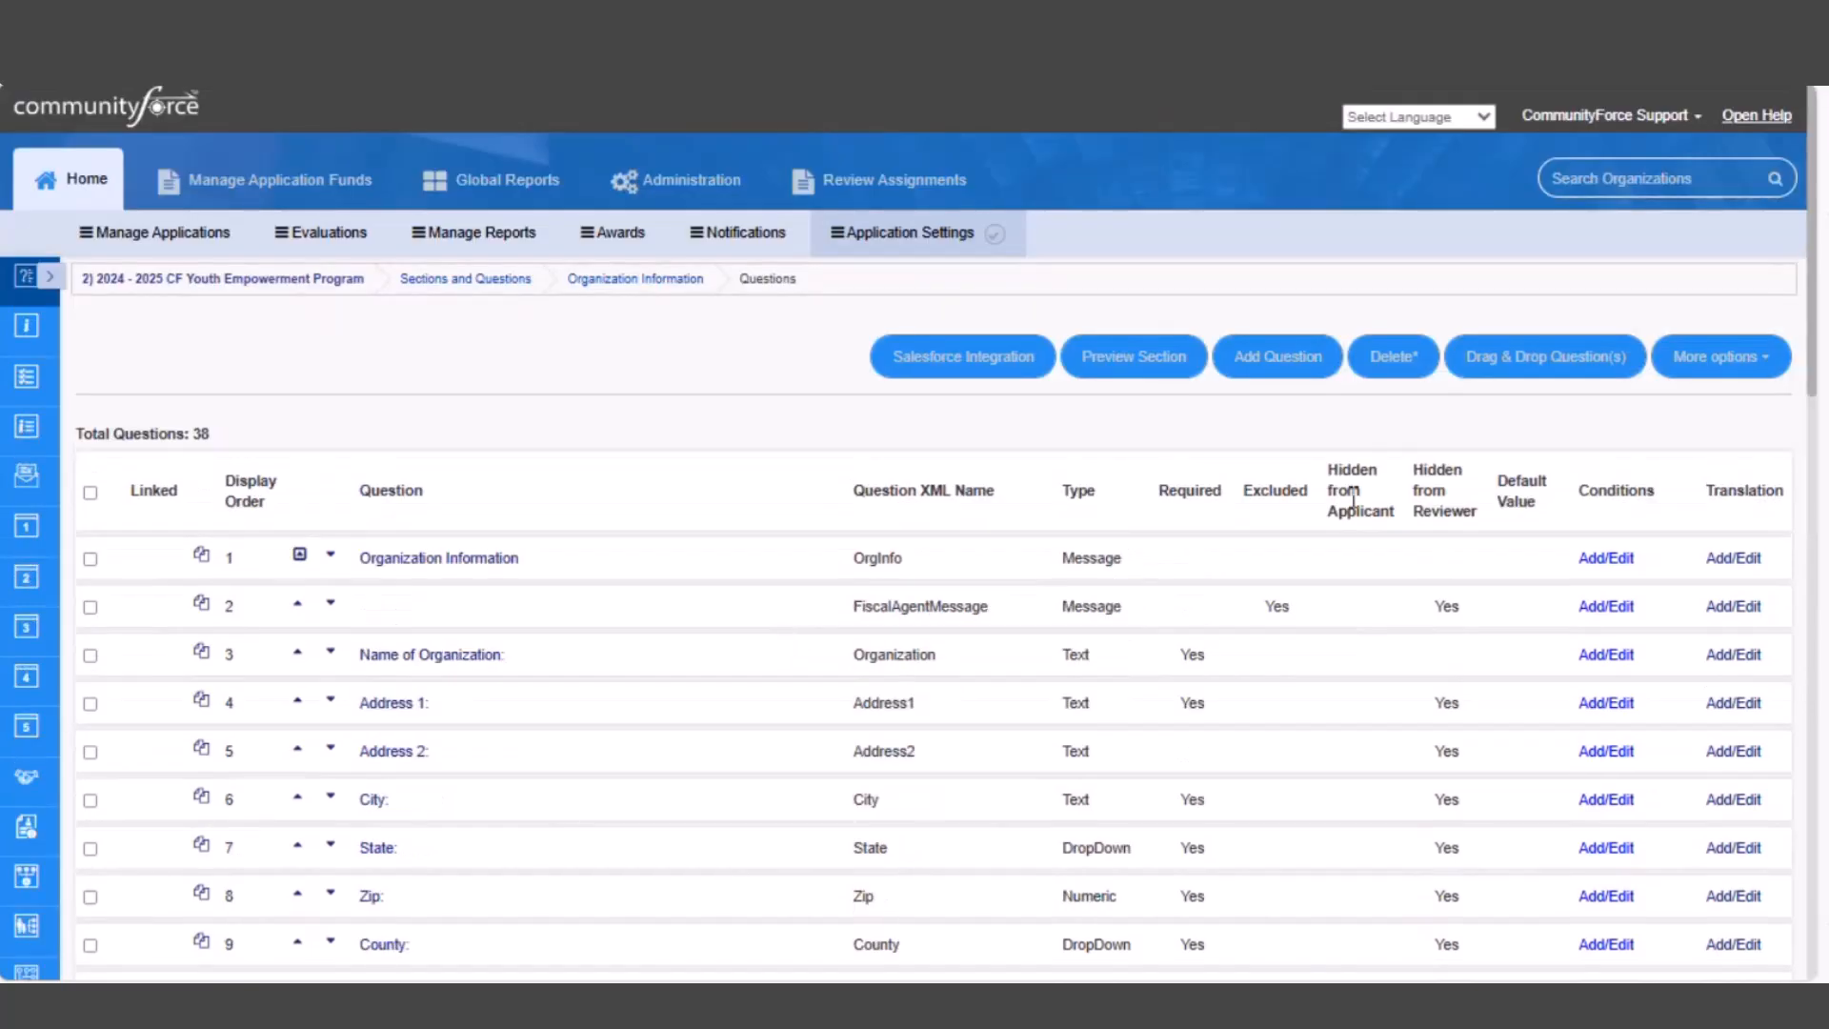
click(1292, 366)
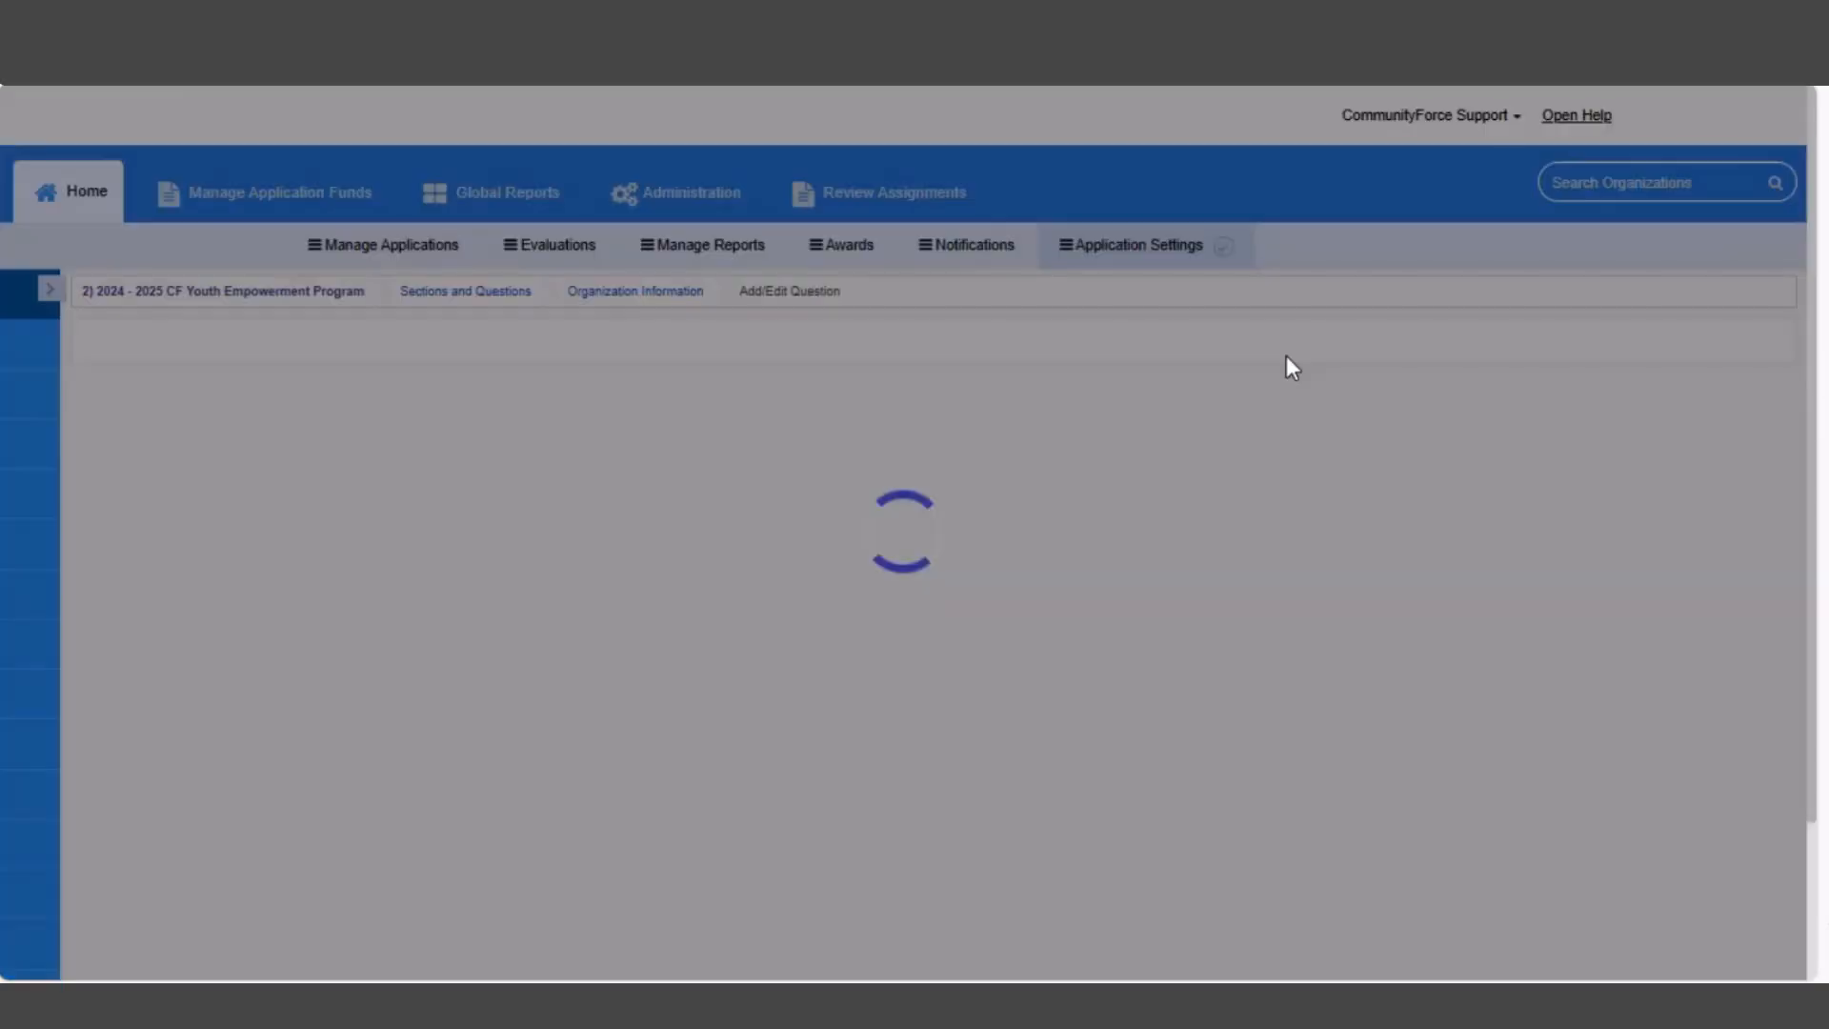
scroll(536, 564, down, 1)
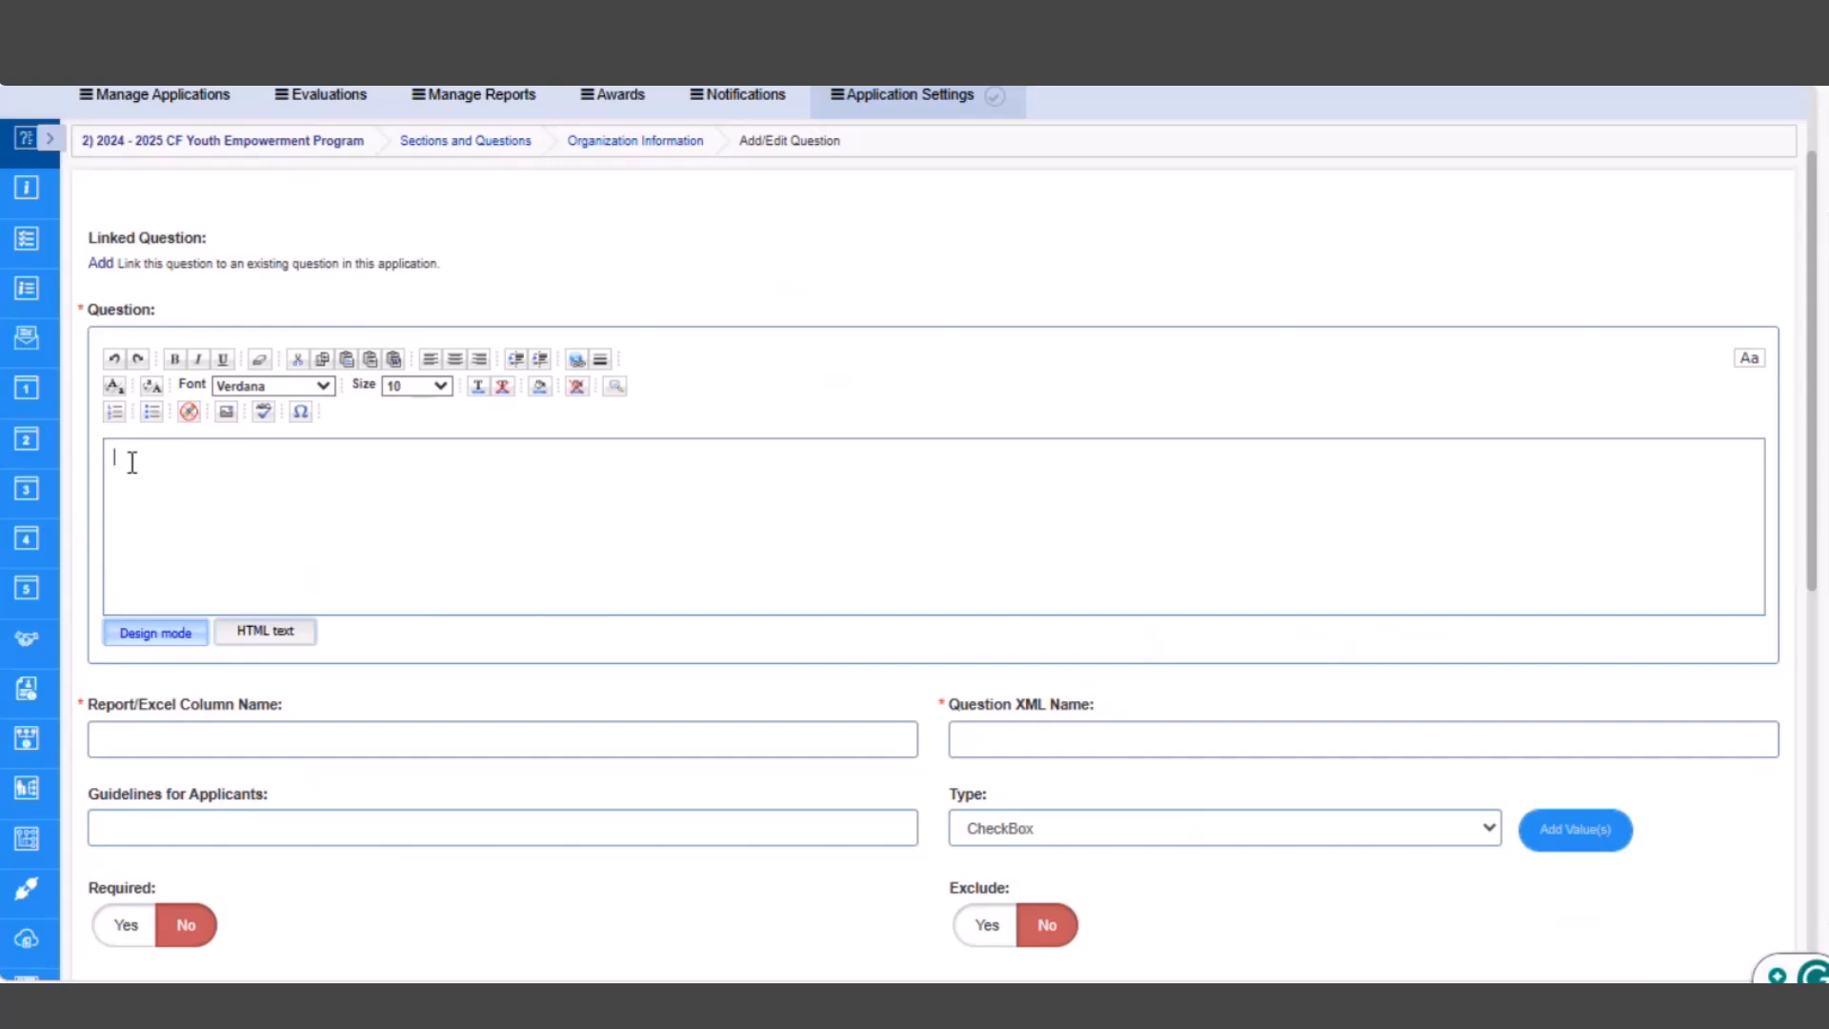
text(Question Name)
drag(271, 465, 90, 457)
click(277, 478)
Examine the new question's requirement and visibility options and its available question types
scroll(314, 644, down, 4)
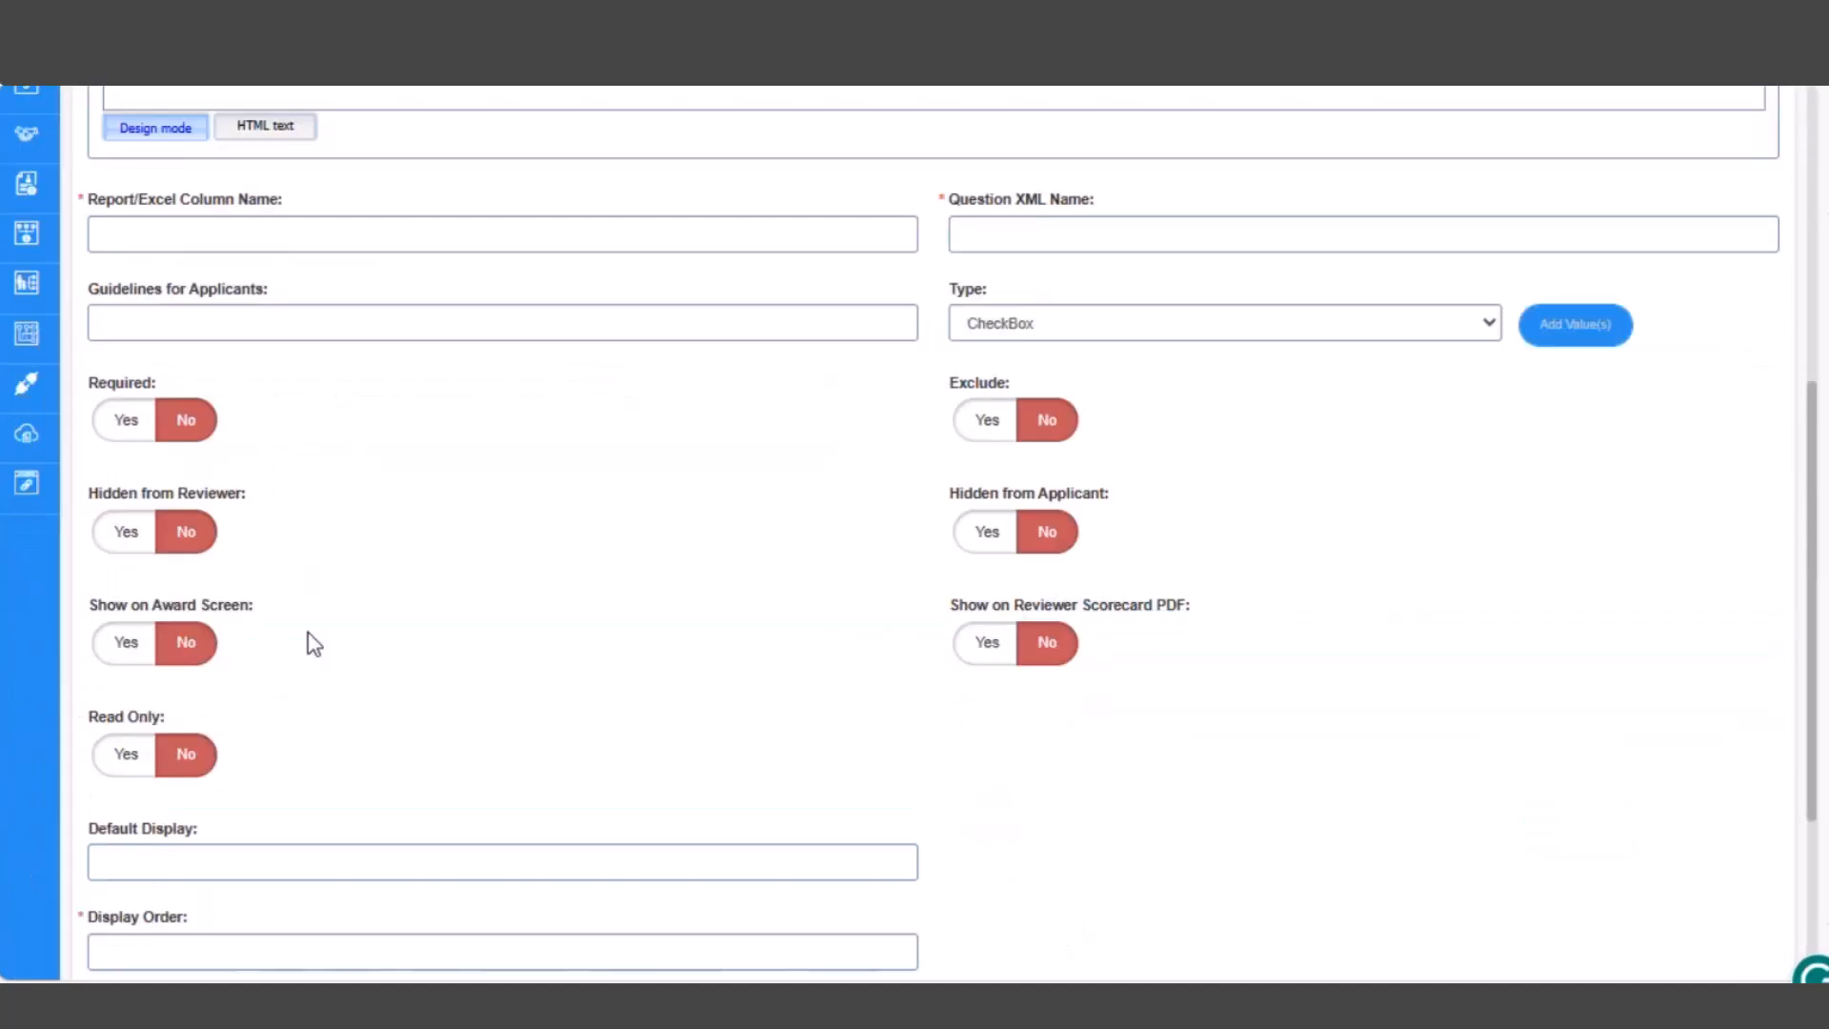
click(994, 284)
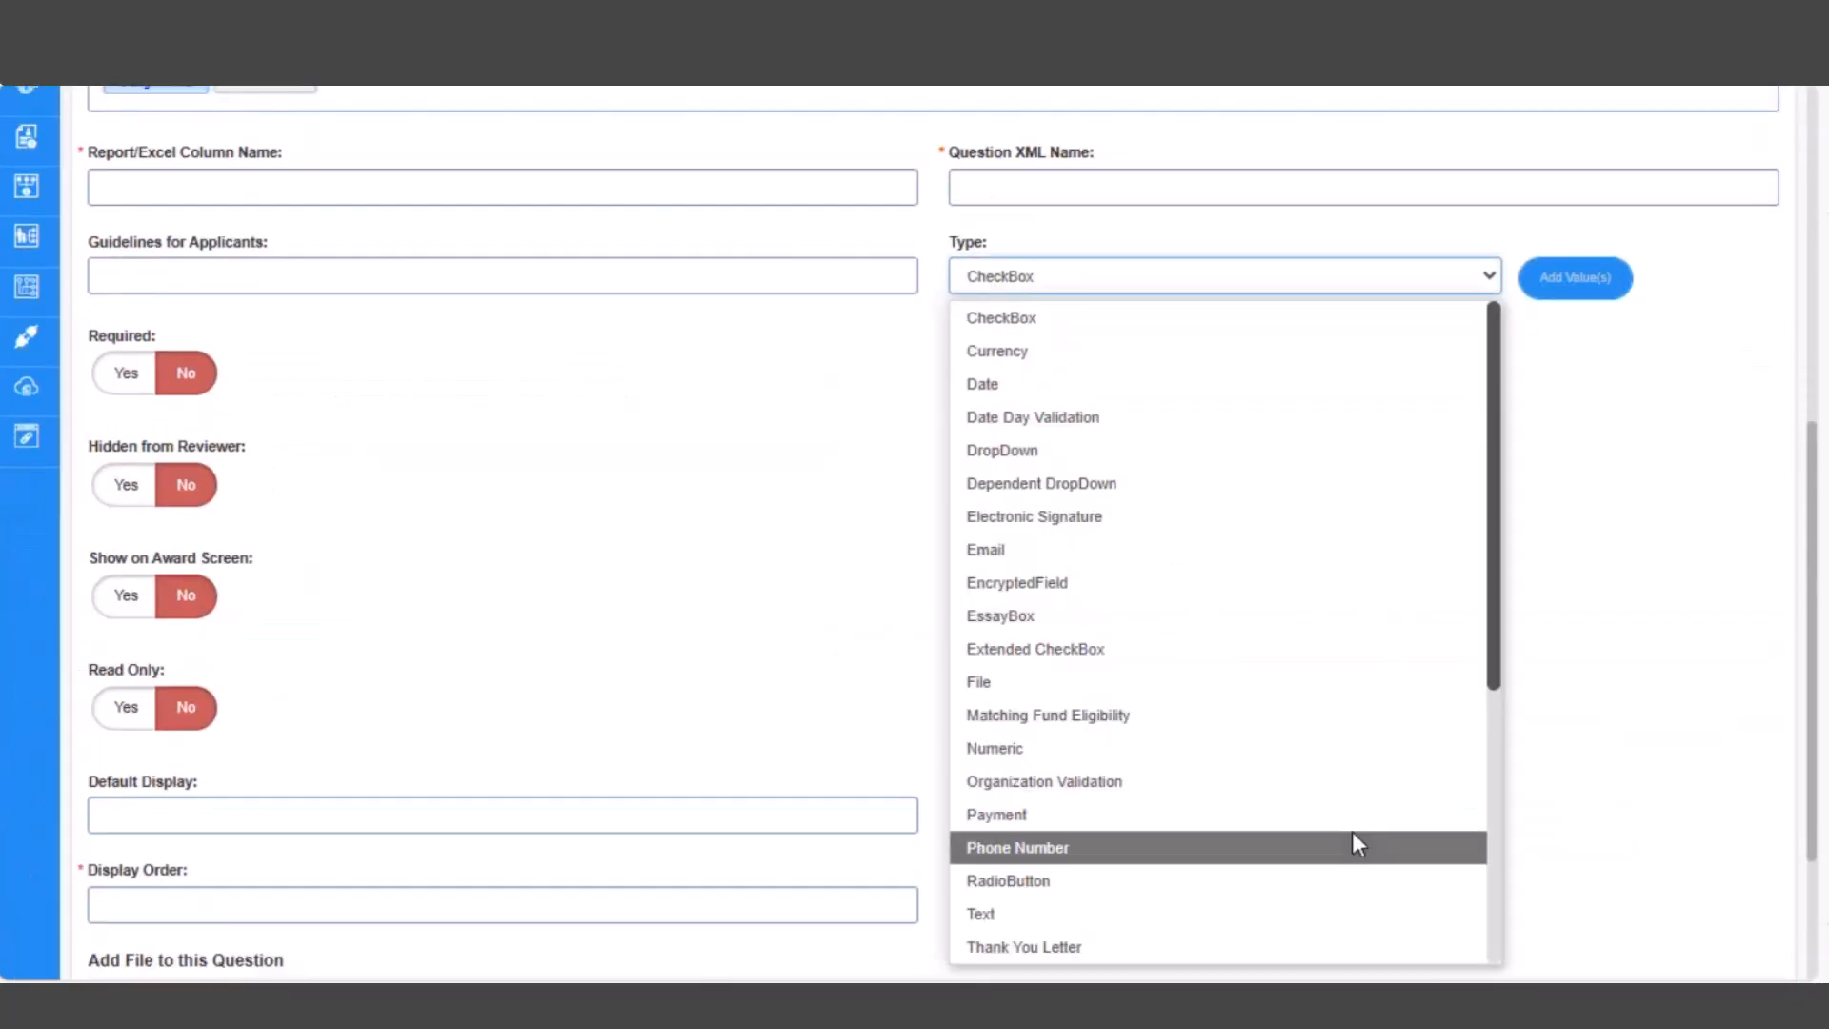
click(1376, 685)
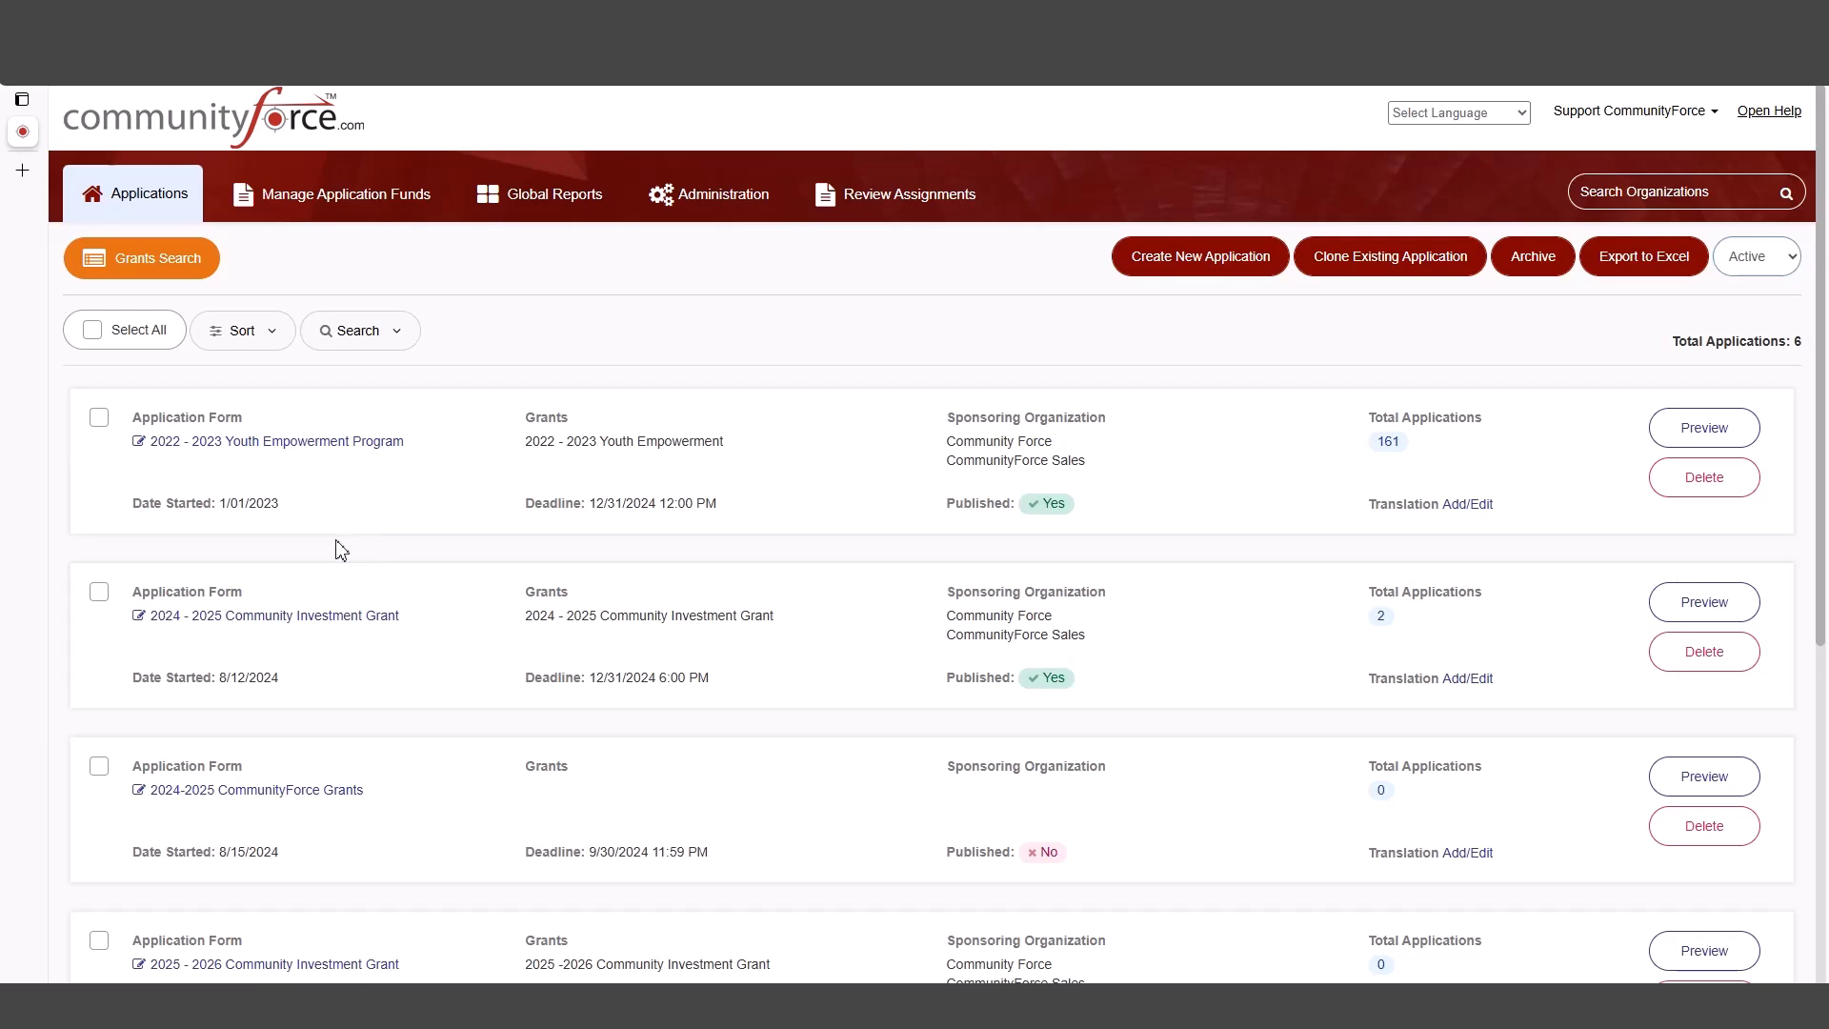
Look over the application list and start cloning an existing application from the 2025 - 2026 Community Investment Grant template
scroll(354, 564, down, 2)
scroll(388, 604, down, 2)
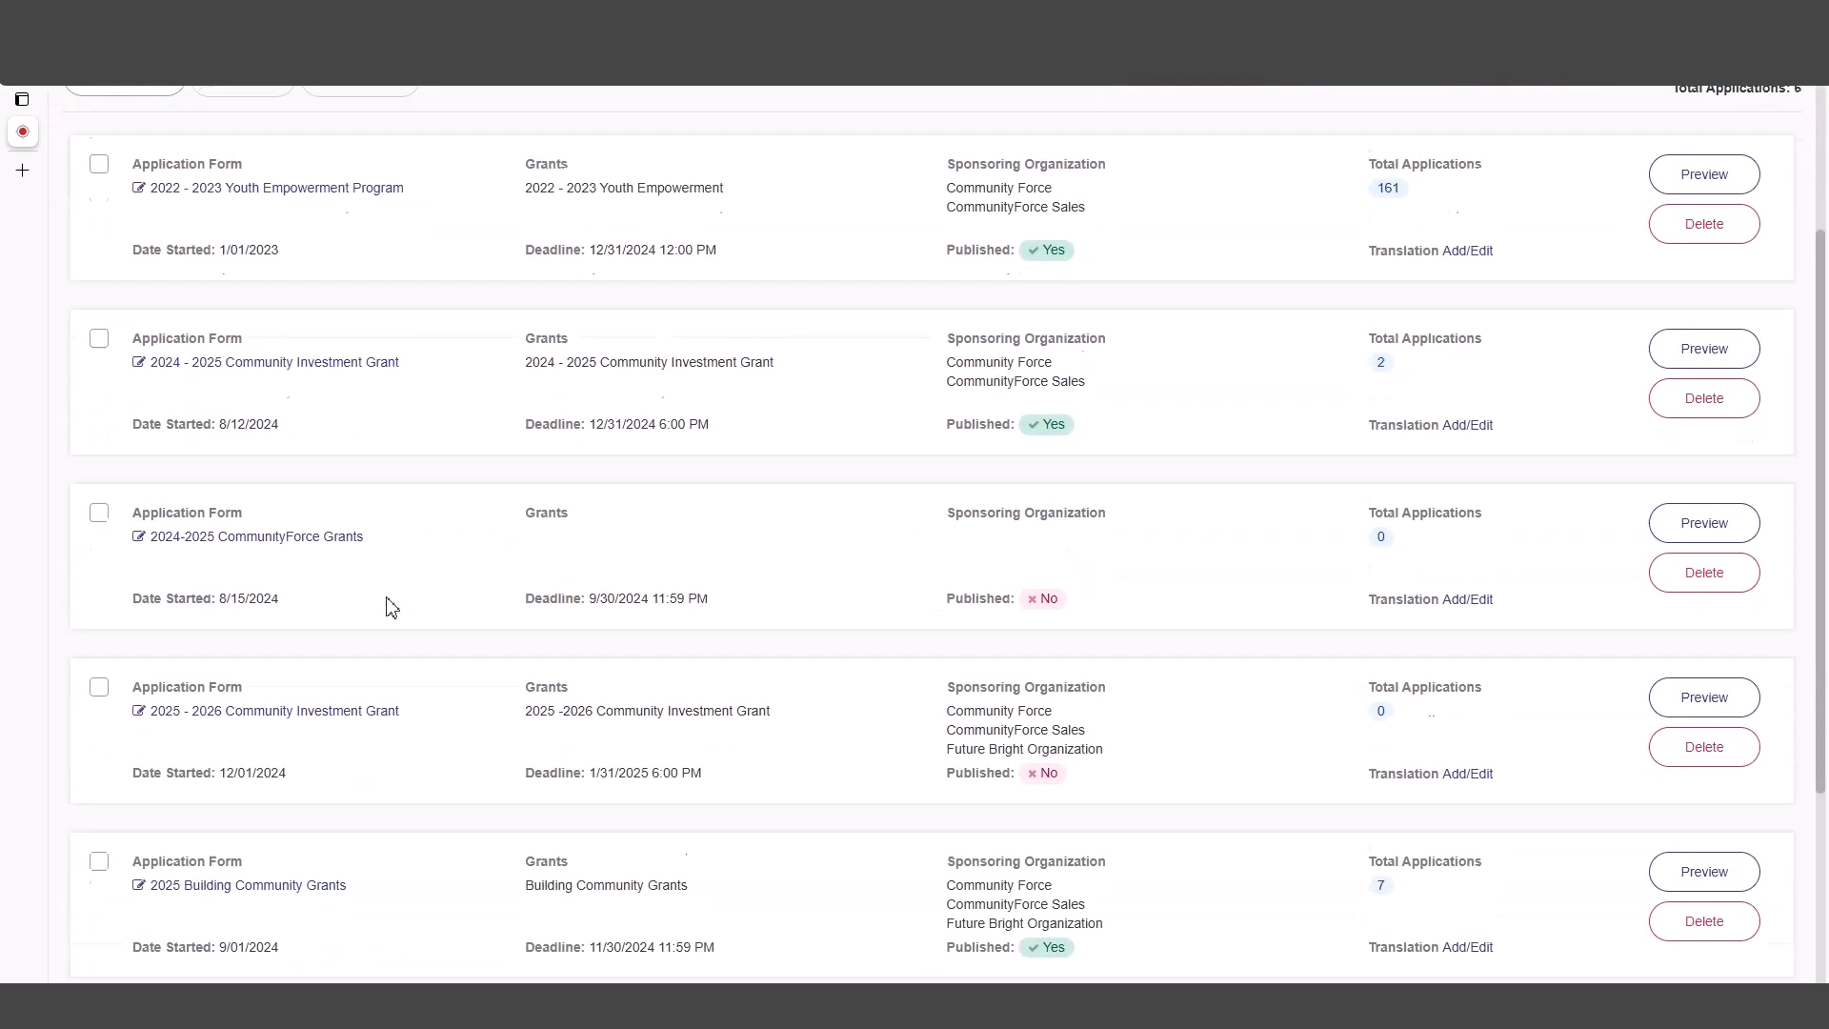
scroll(398, 610, up, 2)
scroll(398, 613, up, 2)
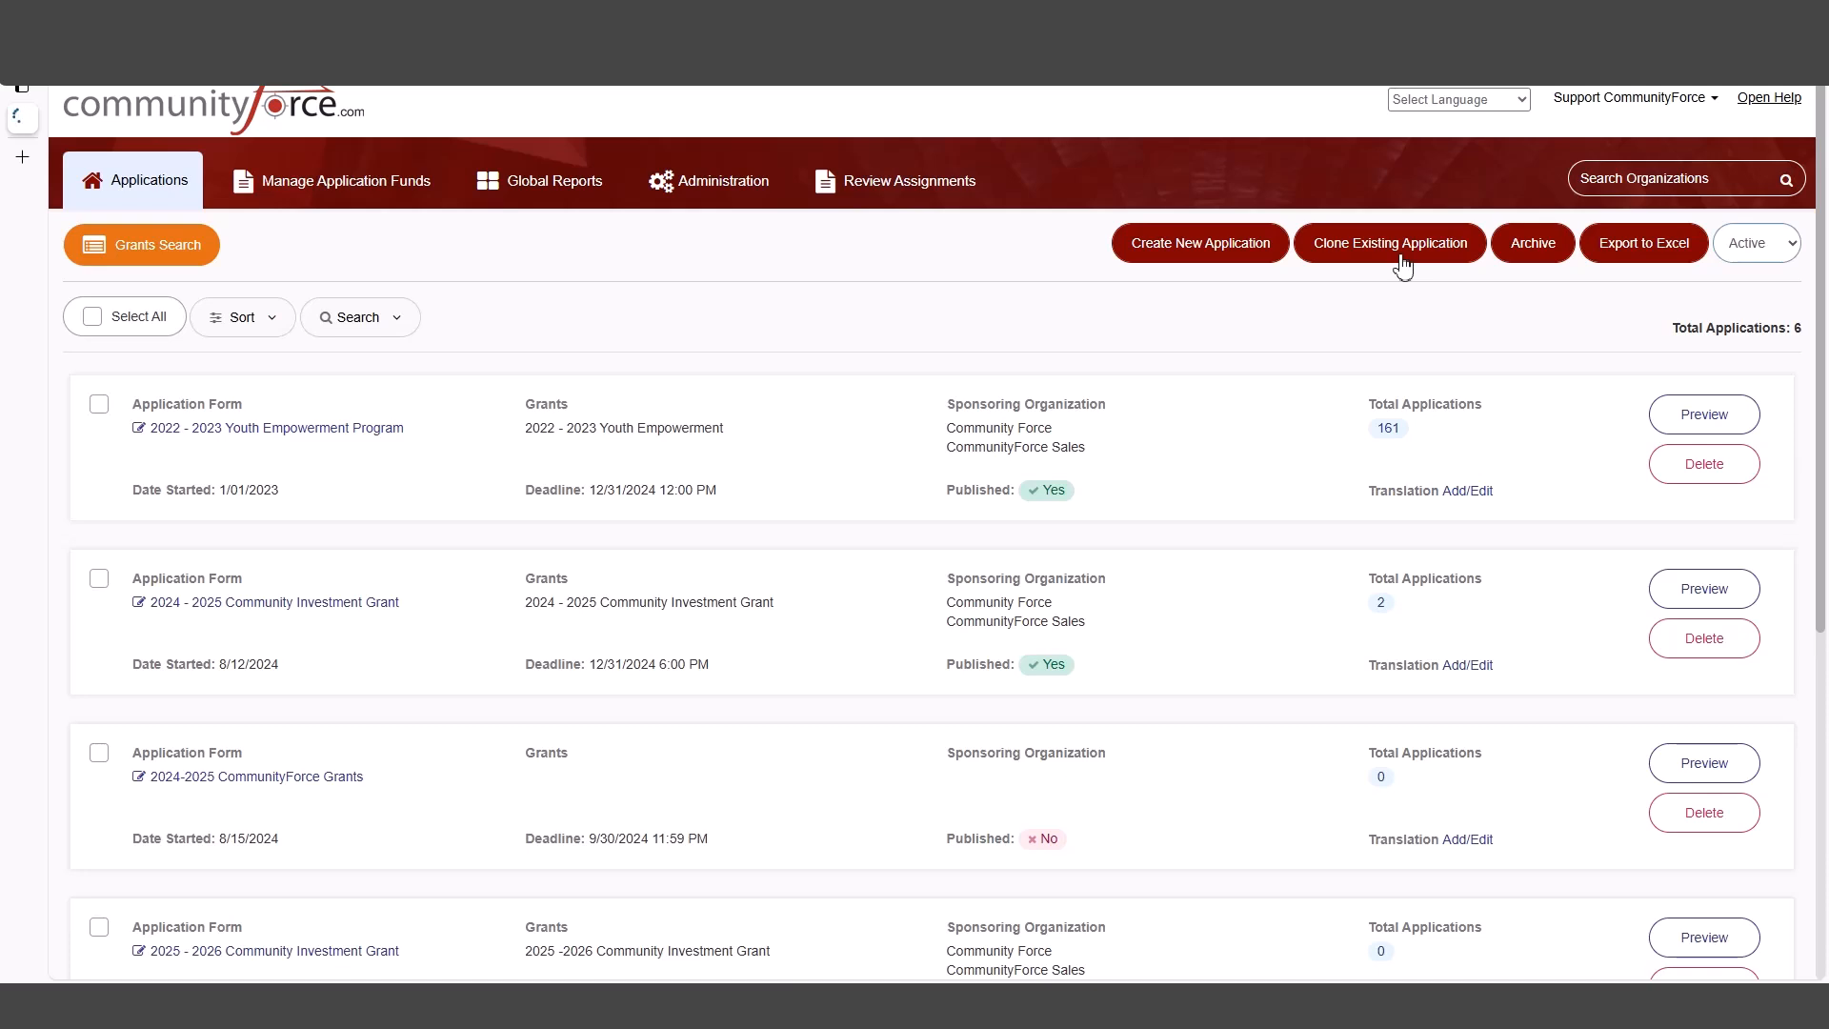
click(1403, 266)
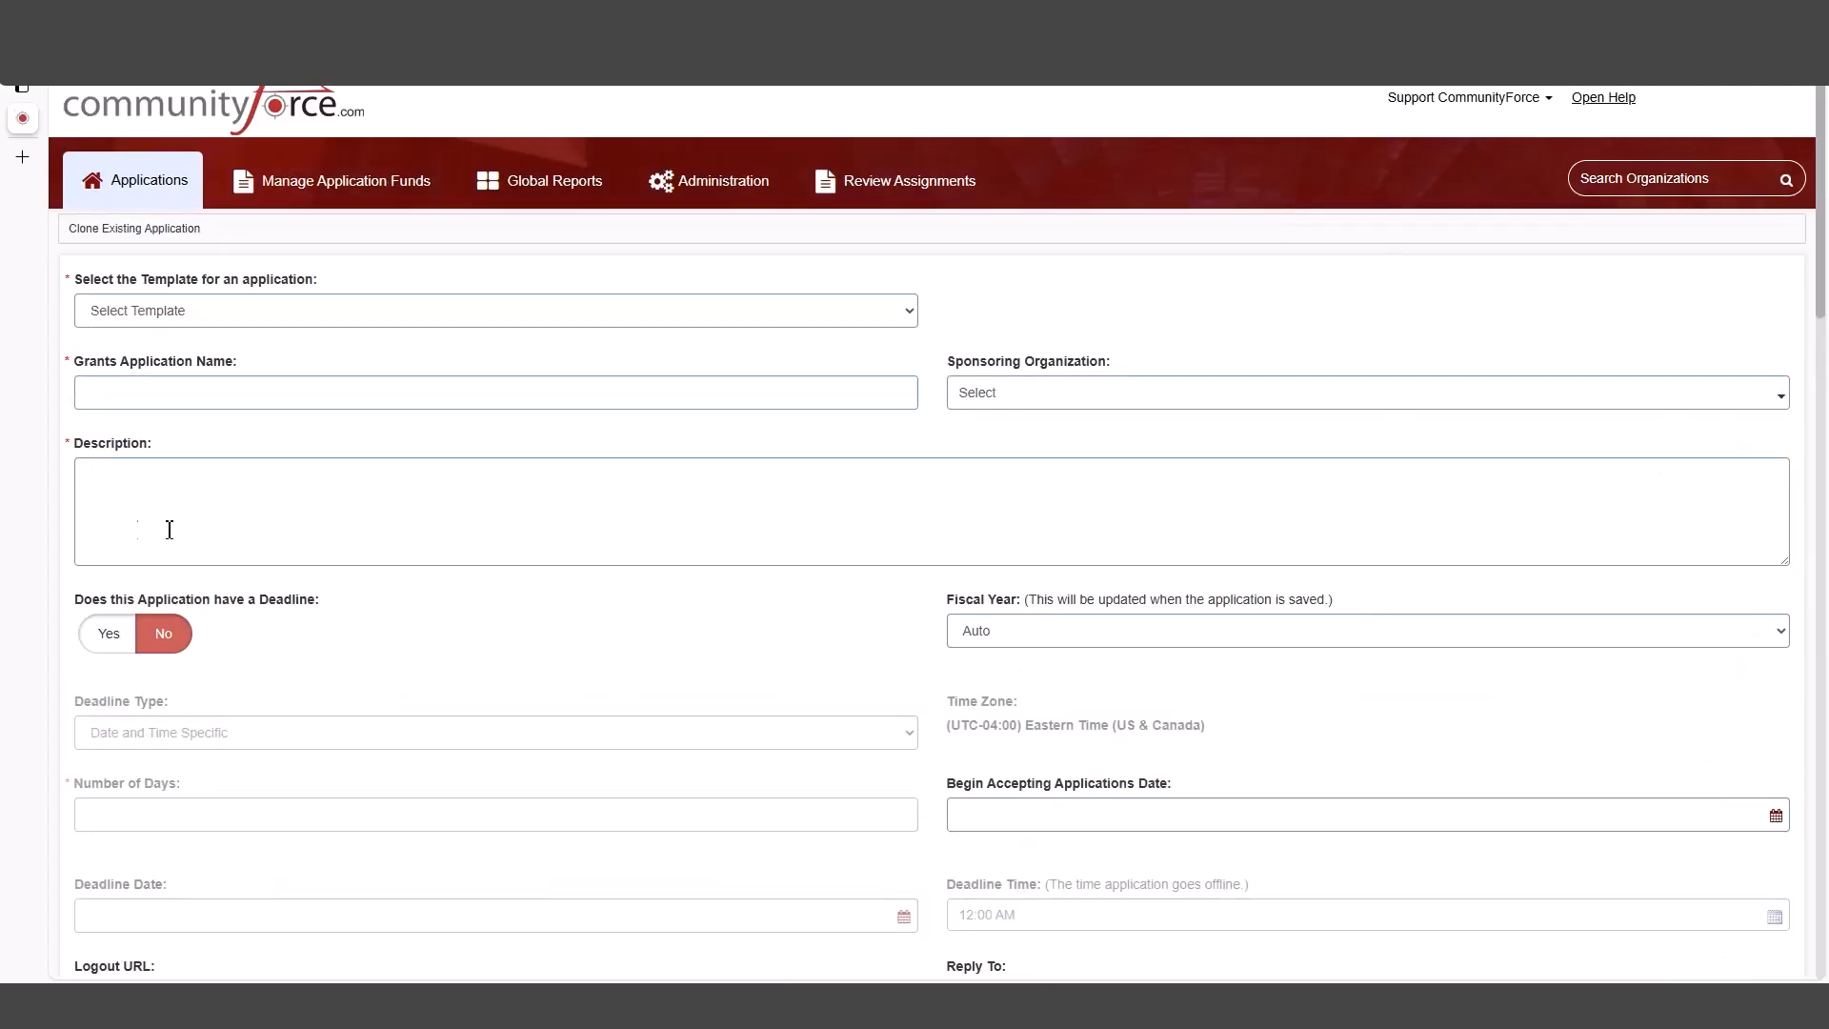
click(351, 306)
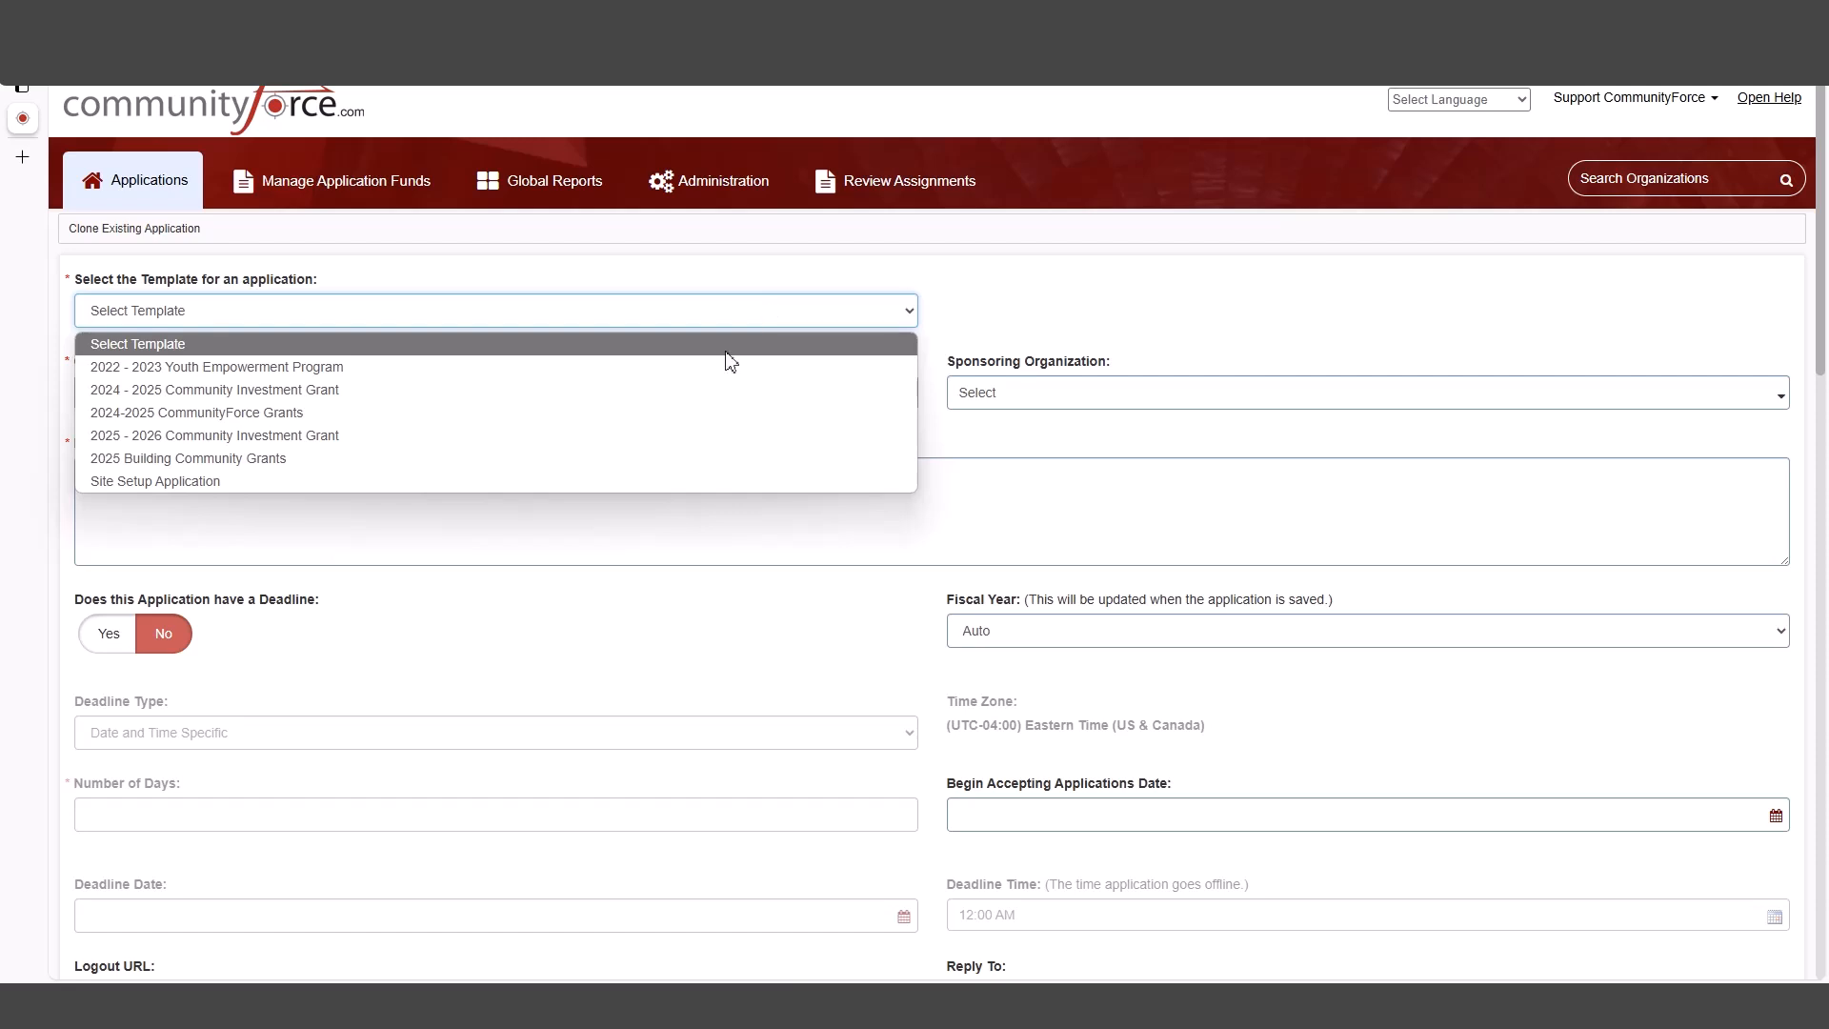
click(722, 442)
Change the year in the cloned application's name and description to 2026
drag(193, 392, 59, 398)
text(2026)
drag(233, 475, 82, 474)
text(2026)
Set the cloned application's begin-accepting date to 1/31/2025 and deadline time to 6:00 PM, and check its remaining options and applicant instructions
scroll(200, 439, down, 2)
click(1059, 441)
scroll(1061, 868, down, 1)
click(1111, 351)
click(1057, 768)
scroll(1032, 429, down, 1)
scroll(1031, 428, down, 8)
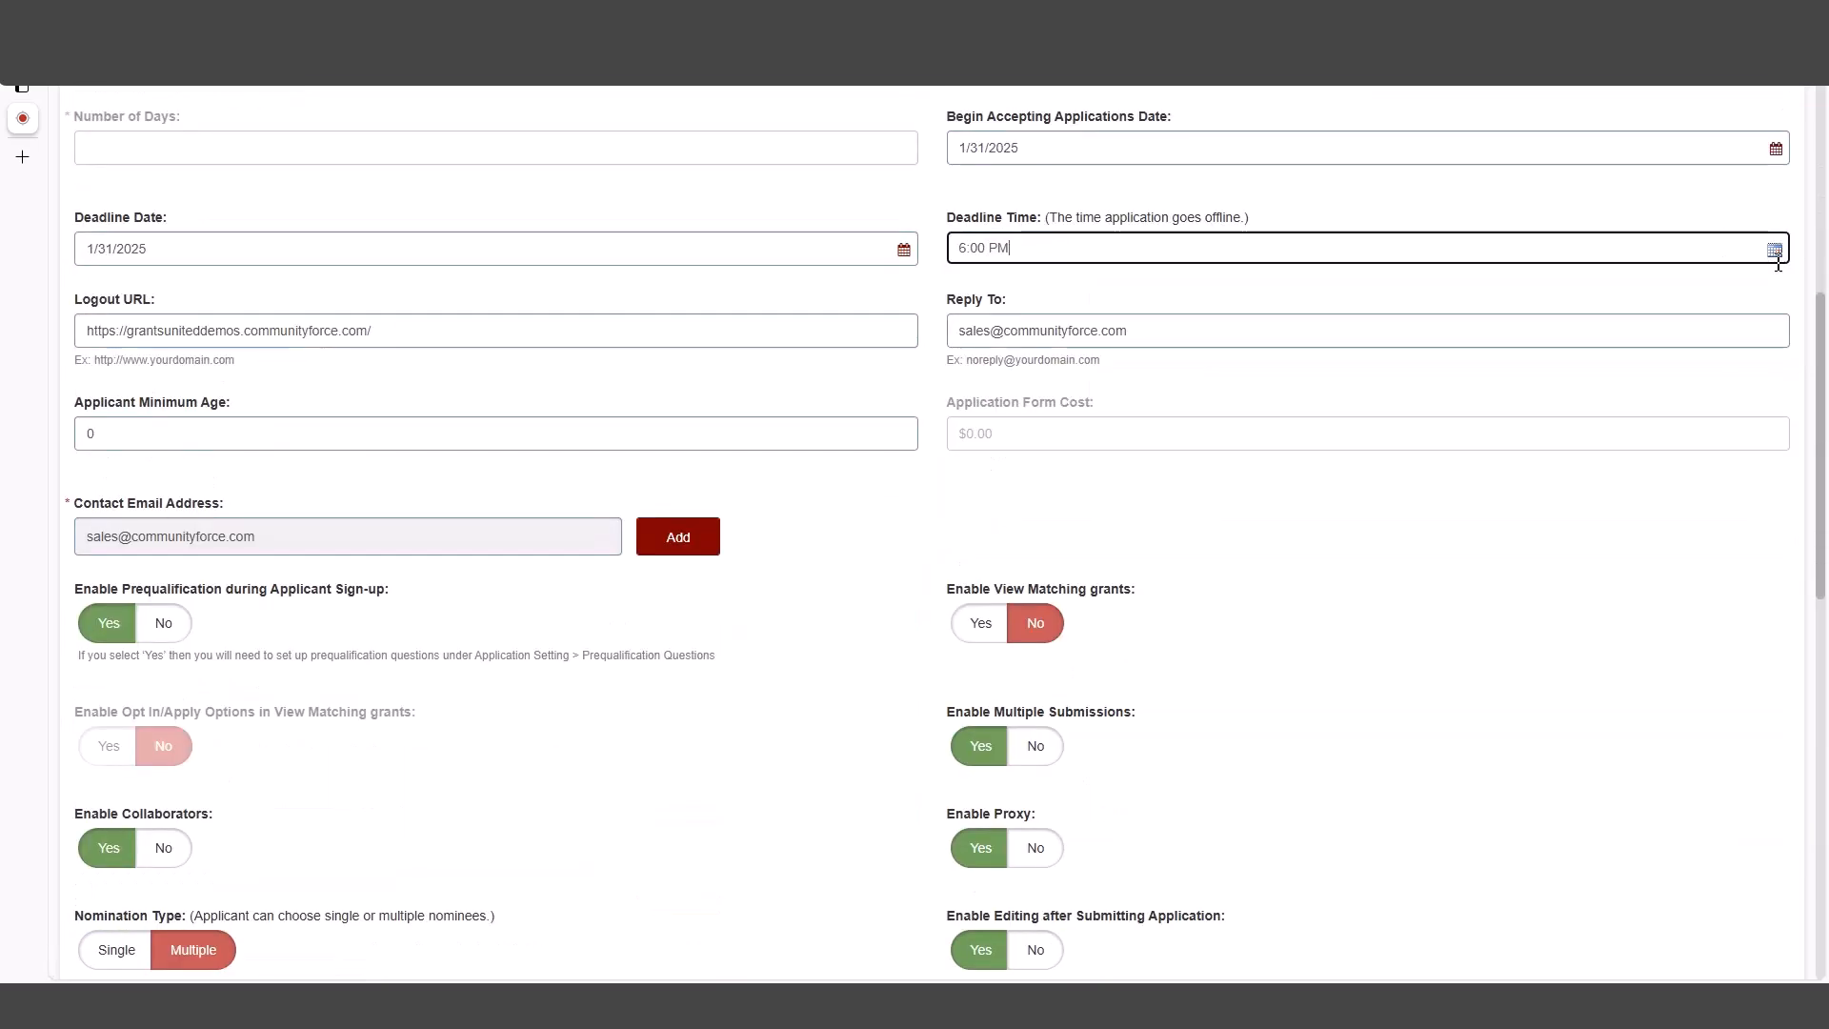
scroll(956, 186, down, 7)
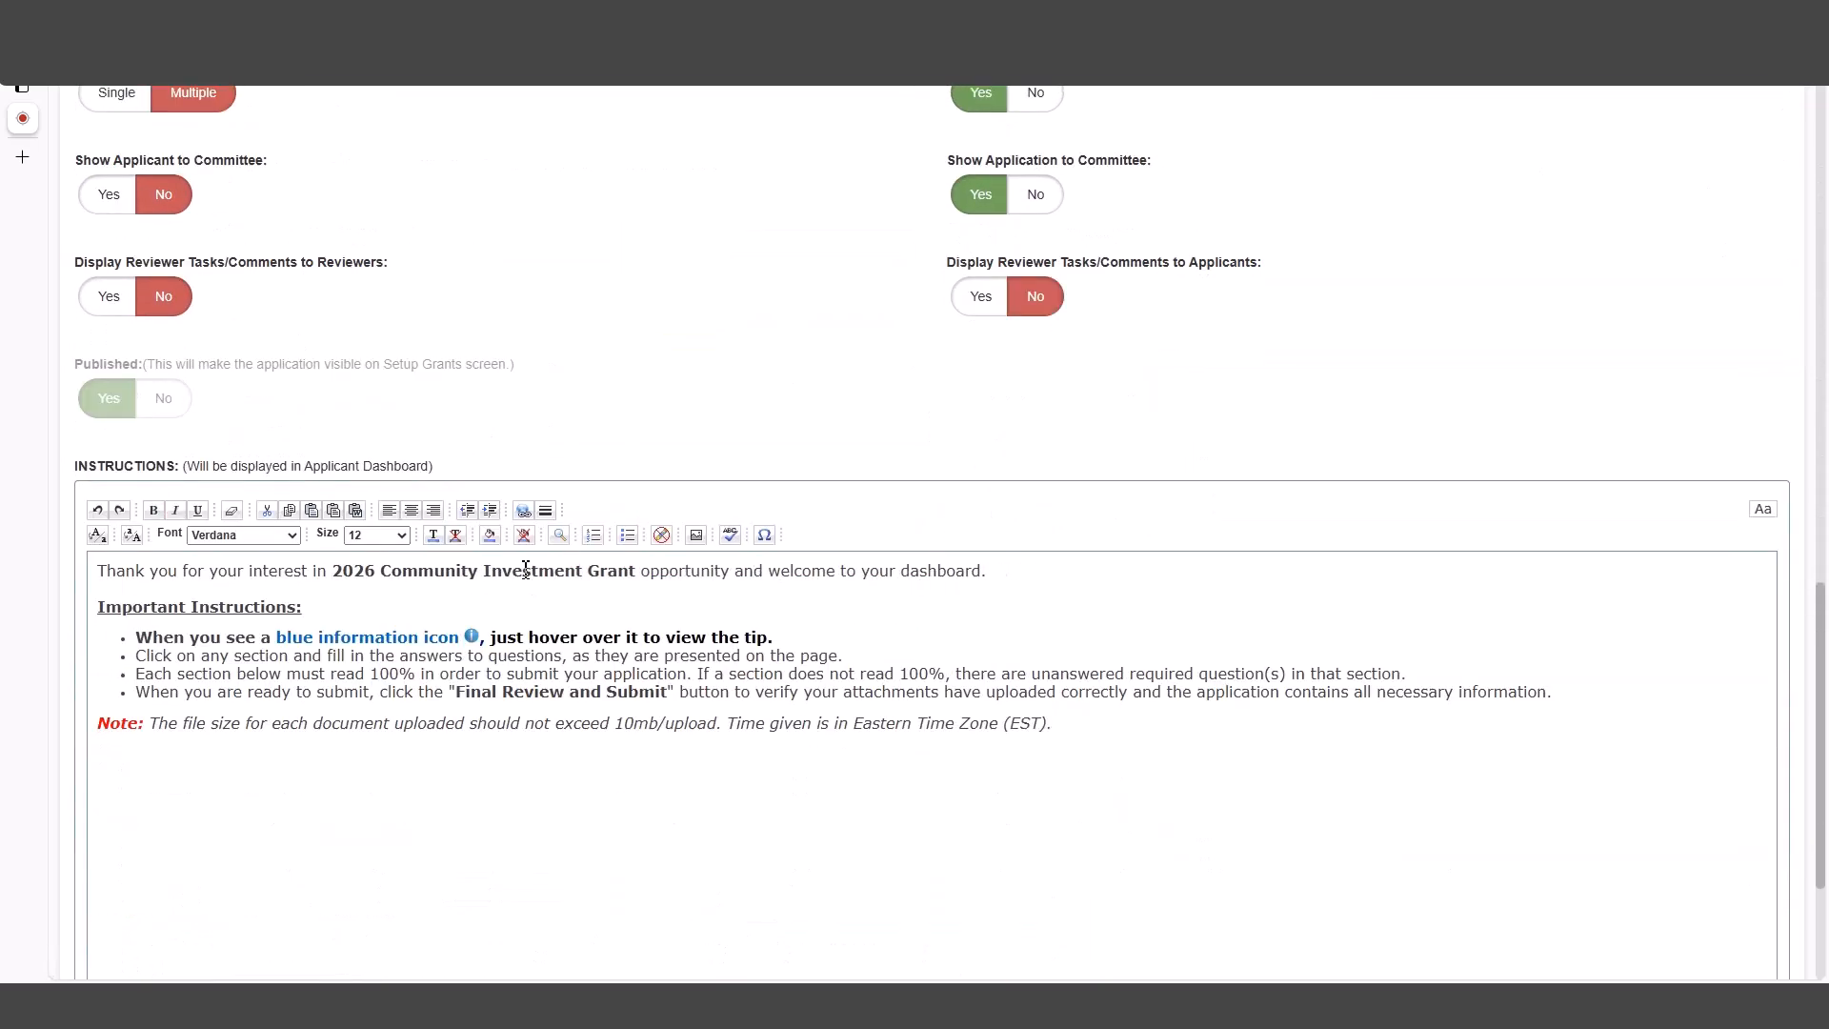
click(1644, 854)
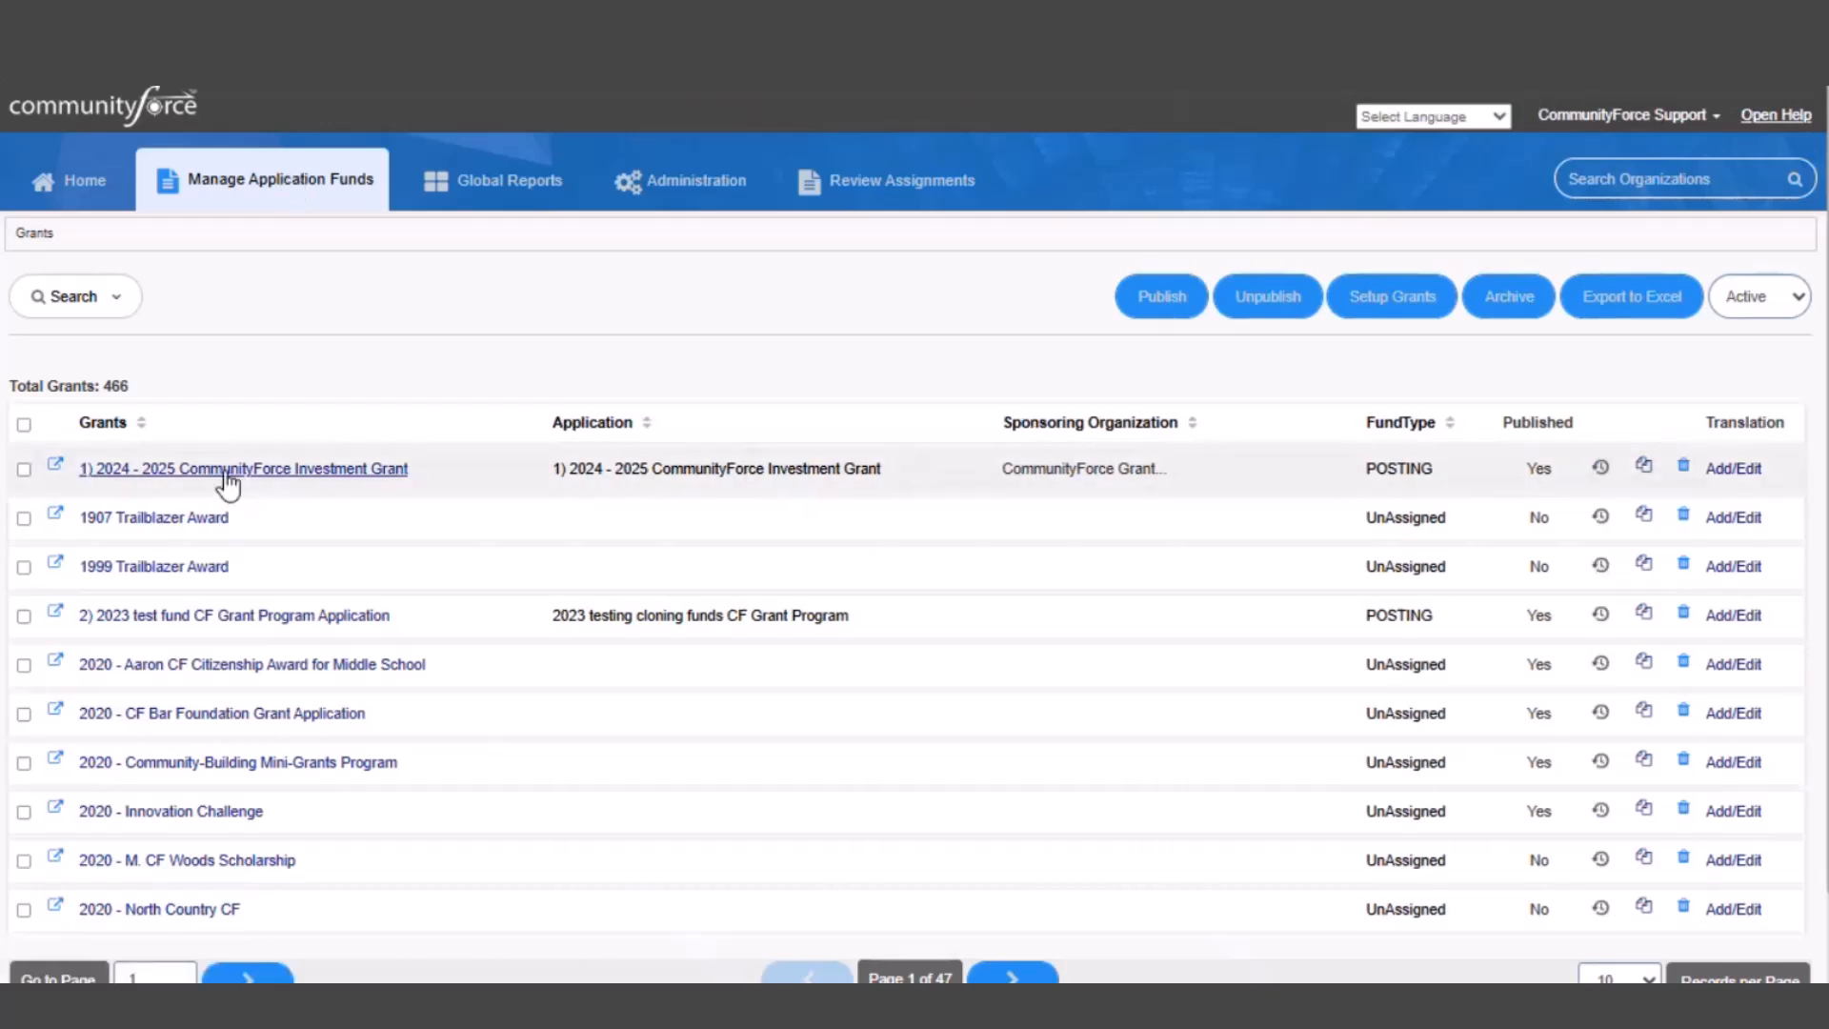
Open the 1) 2024 - 2025 CommunityForce Investment Grant fund for editing and view the applications it can be associated with
click(227, 471)
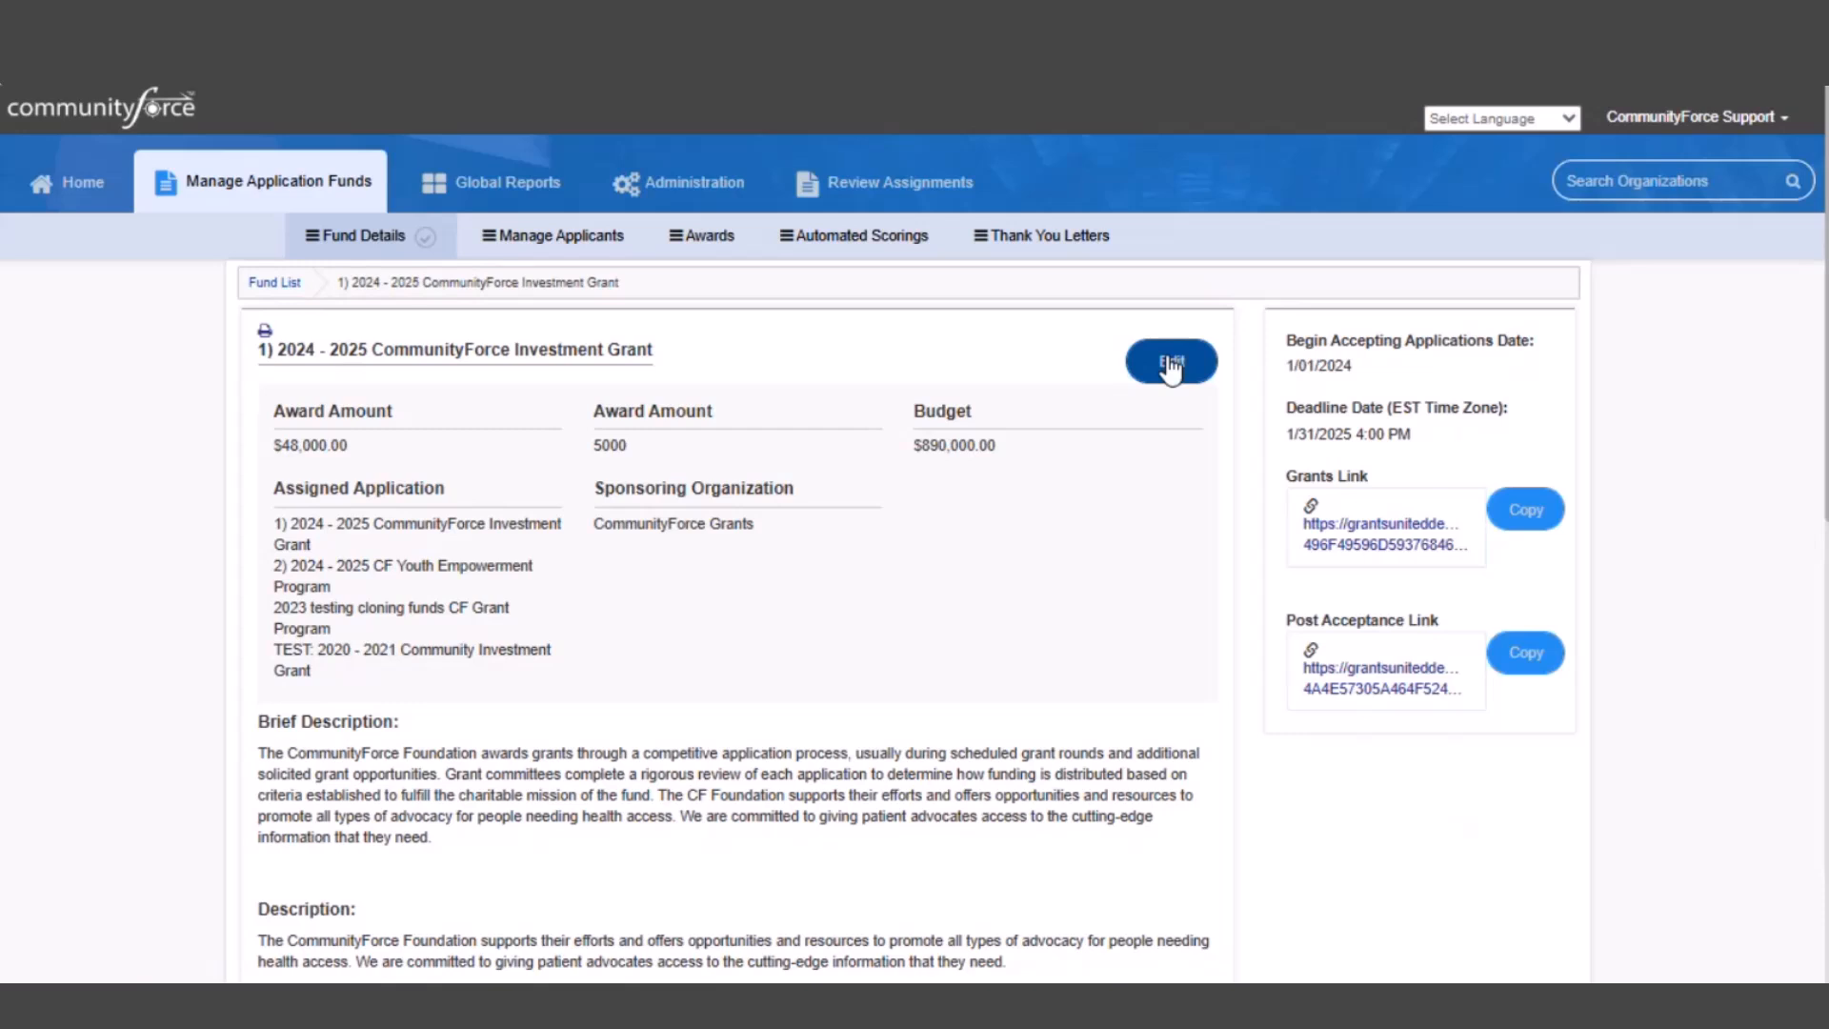
click(1172, 364)
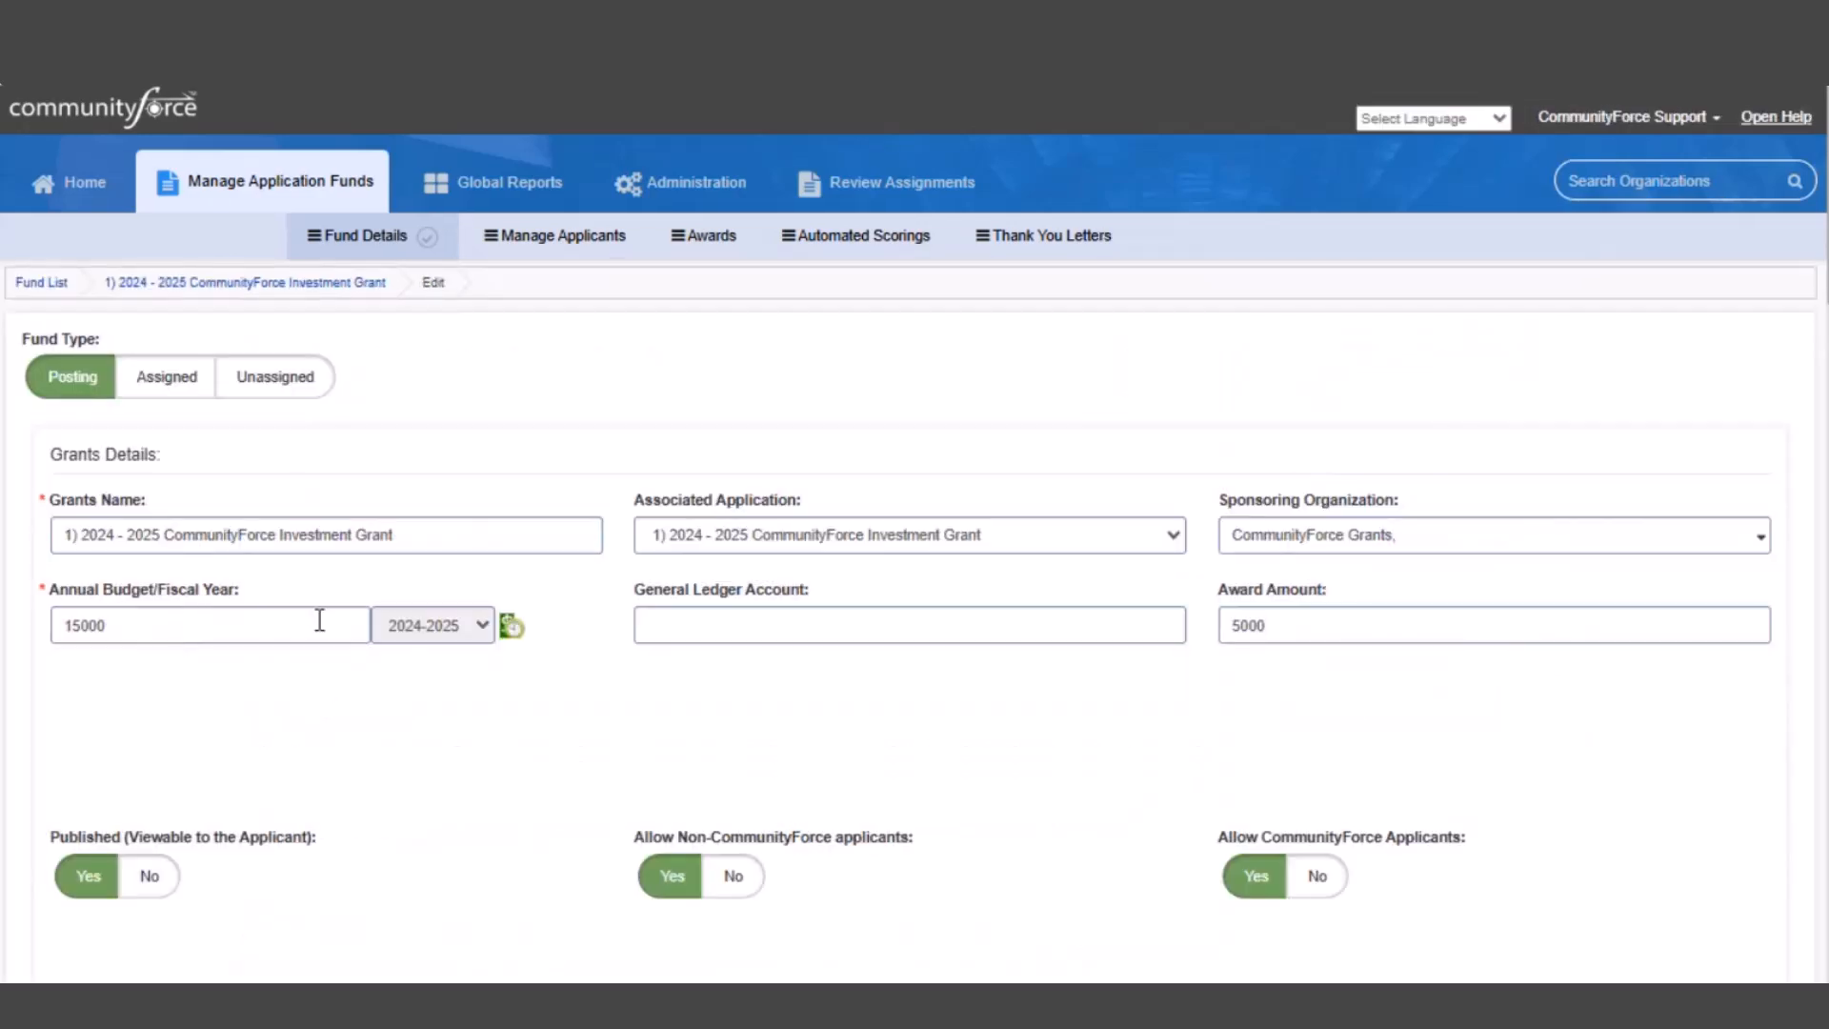
click(820, 537)
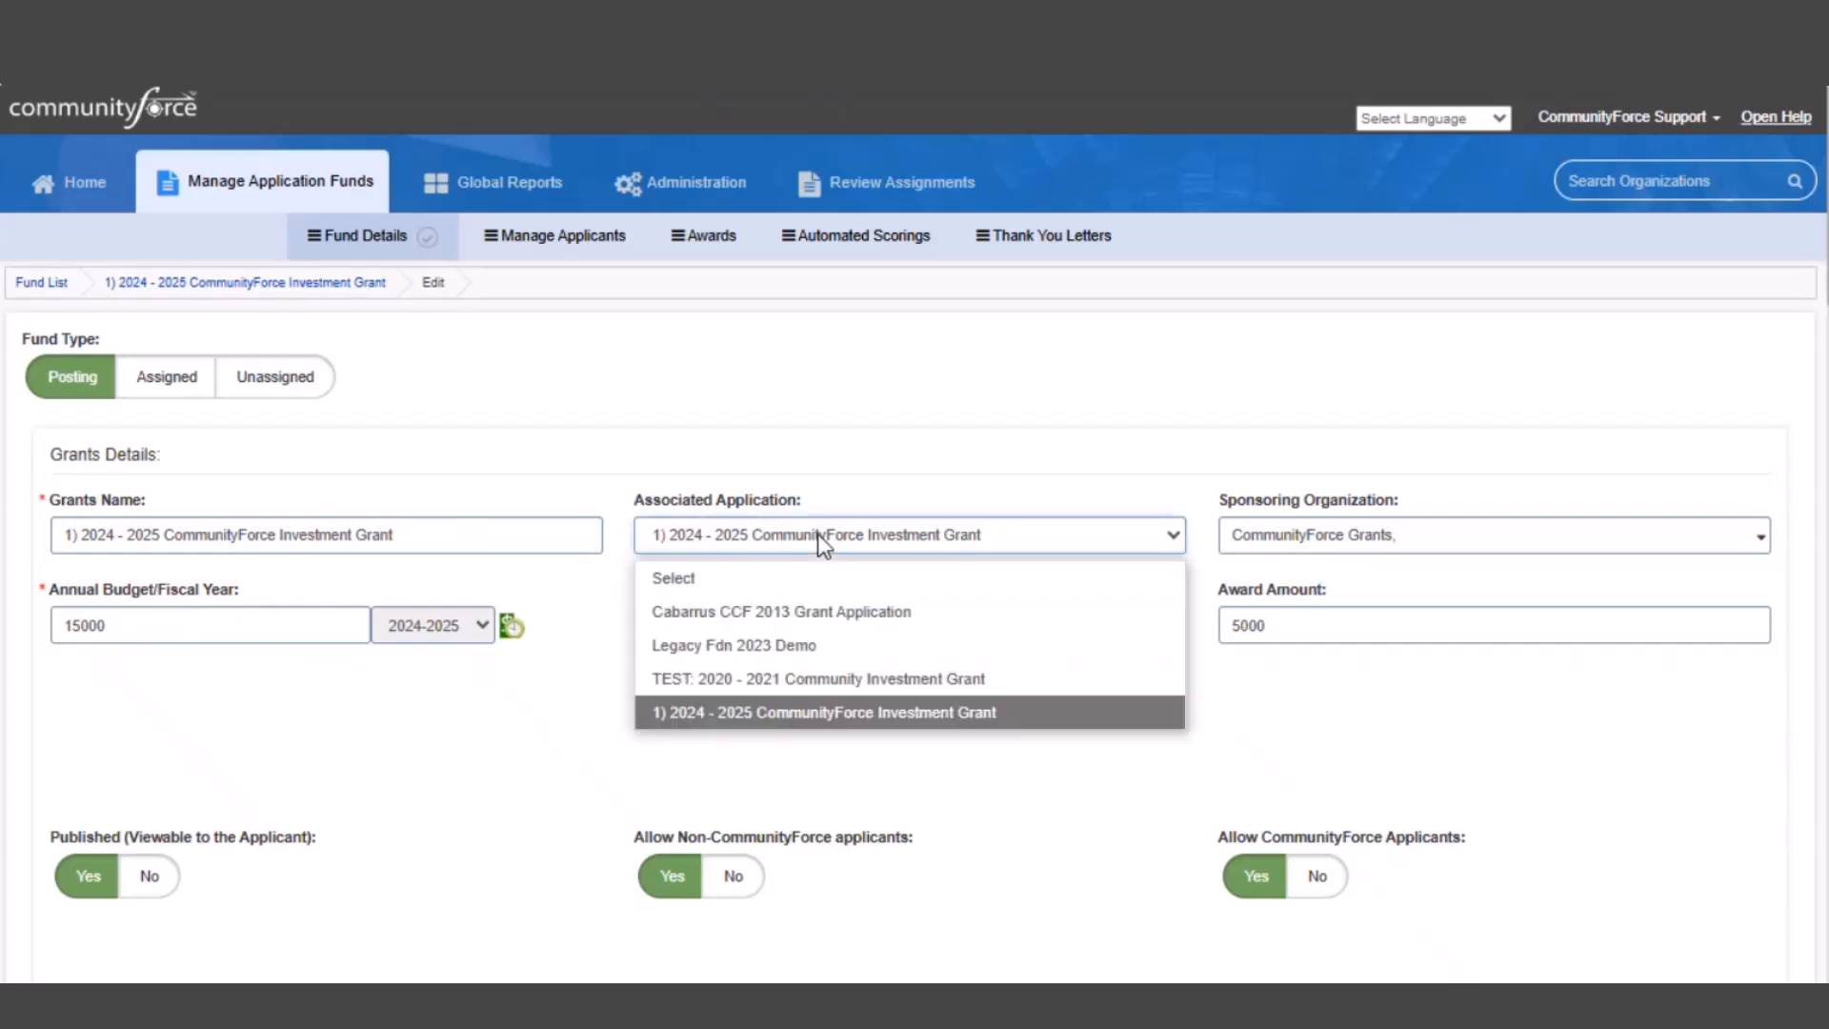
click(315, 734)
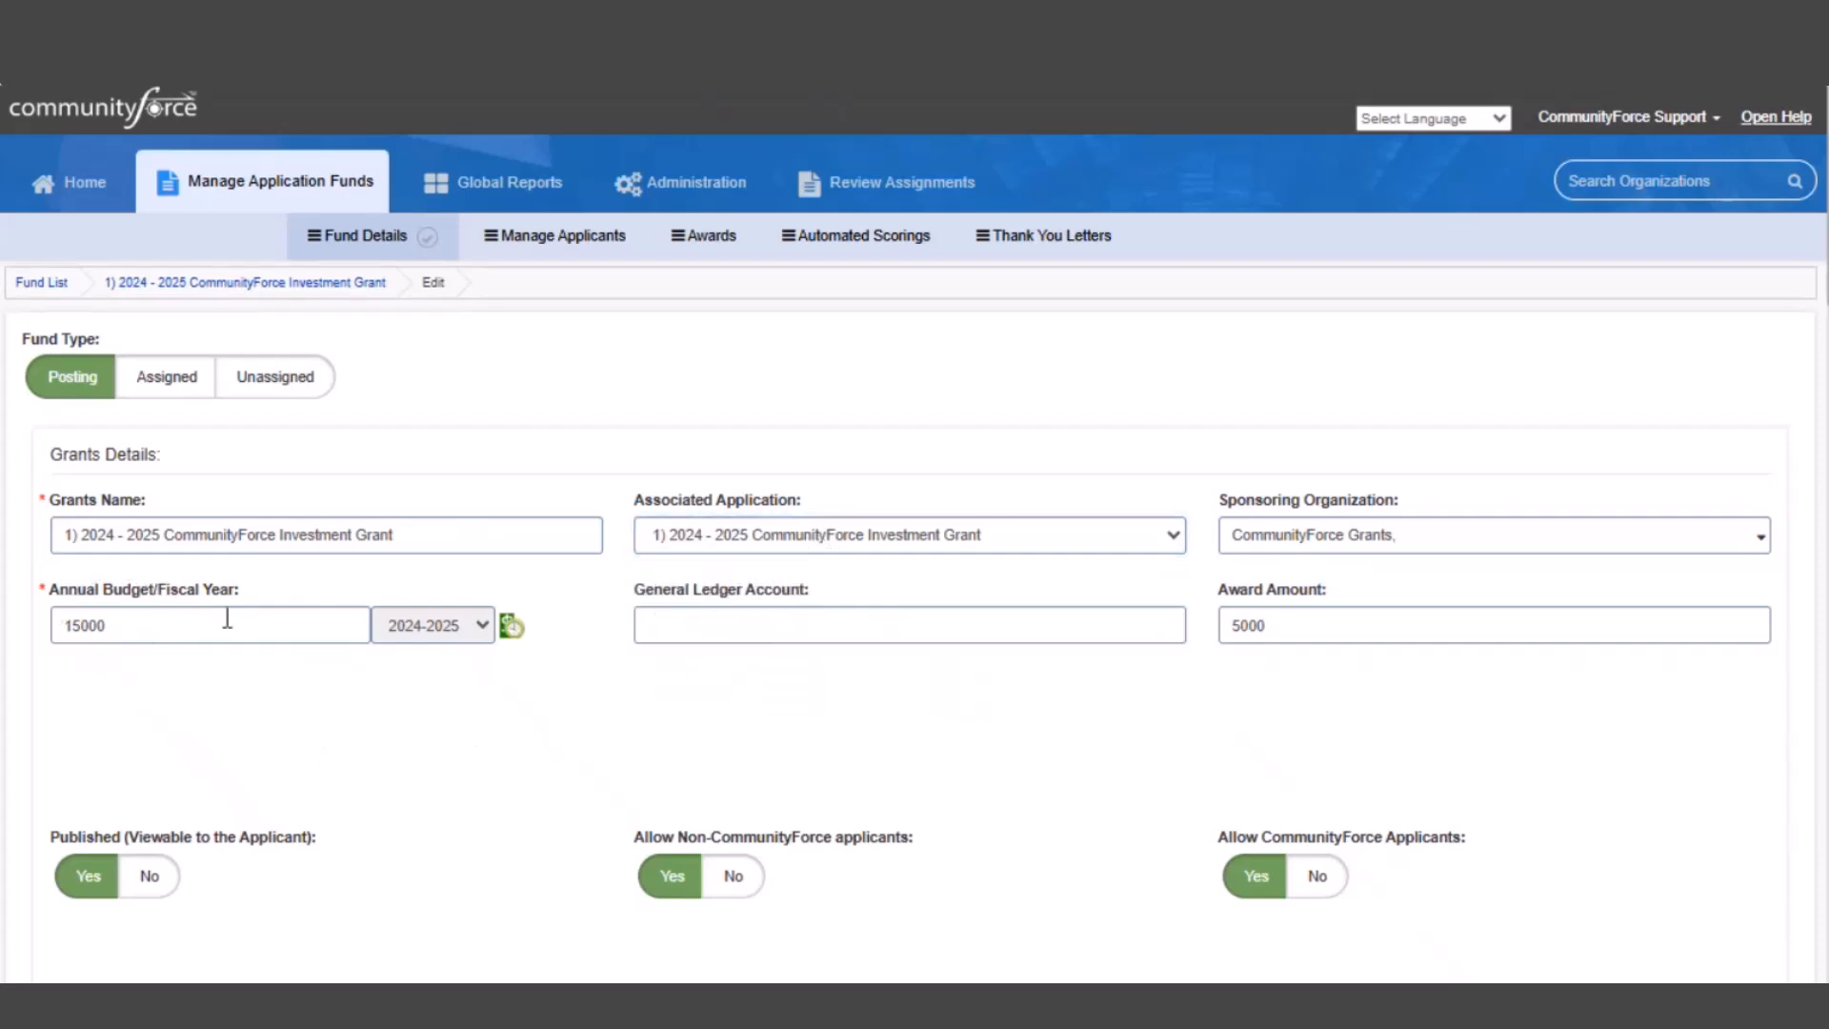
Examine the grant's published setting, email signature, brief description and description text
scroll(233, 639, down, 10)
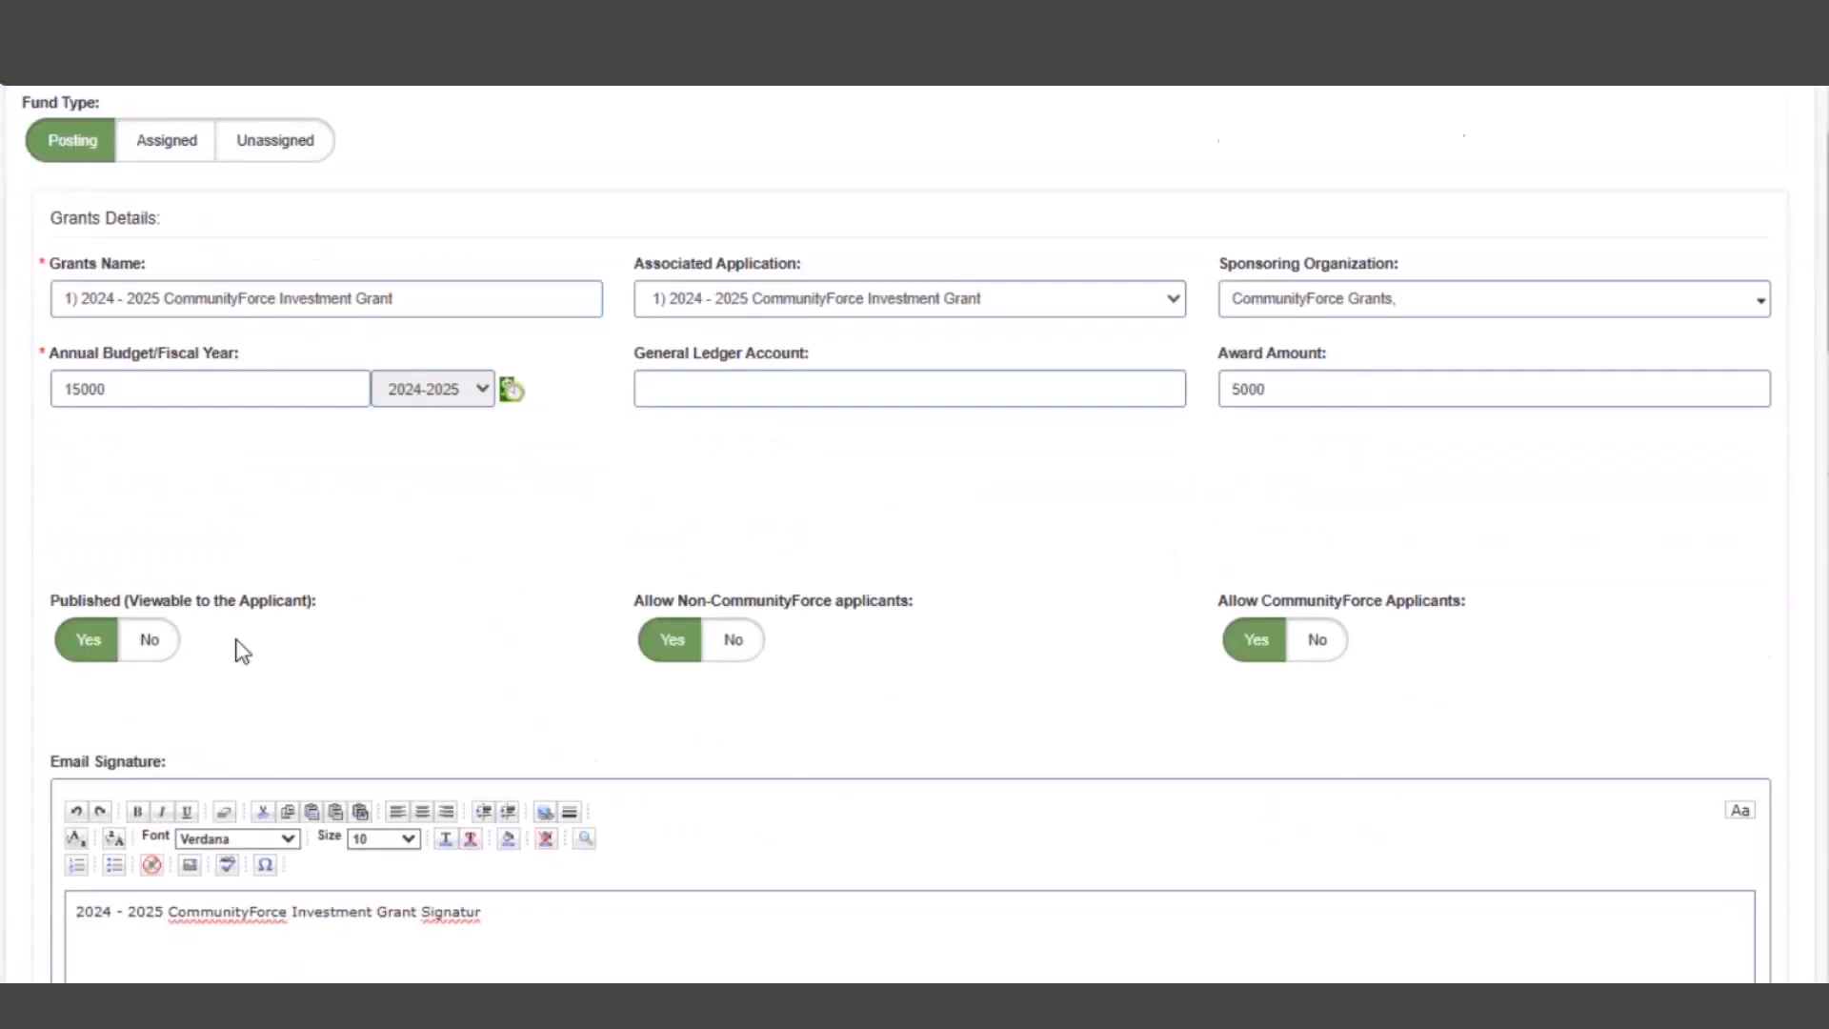
scroll(148, 481, down, 2)
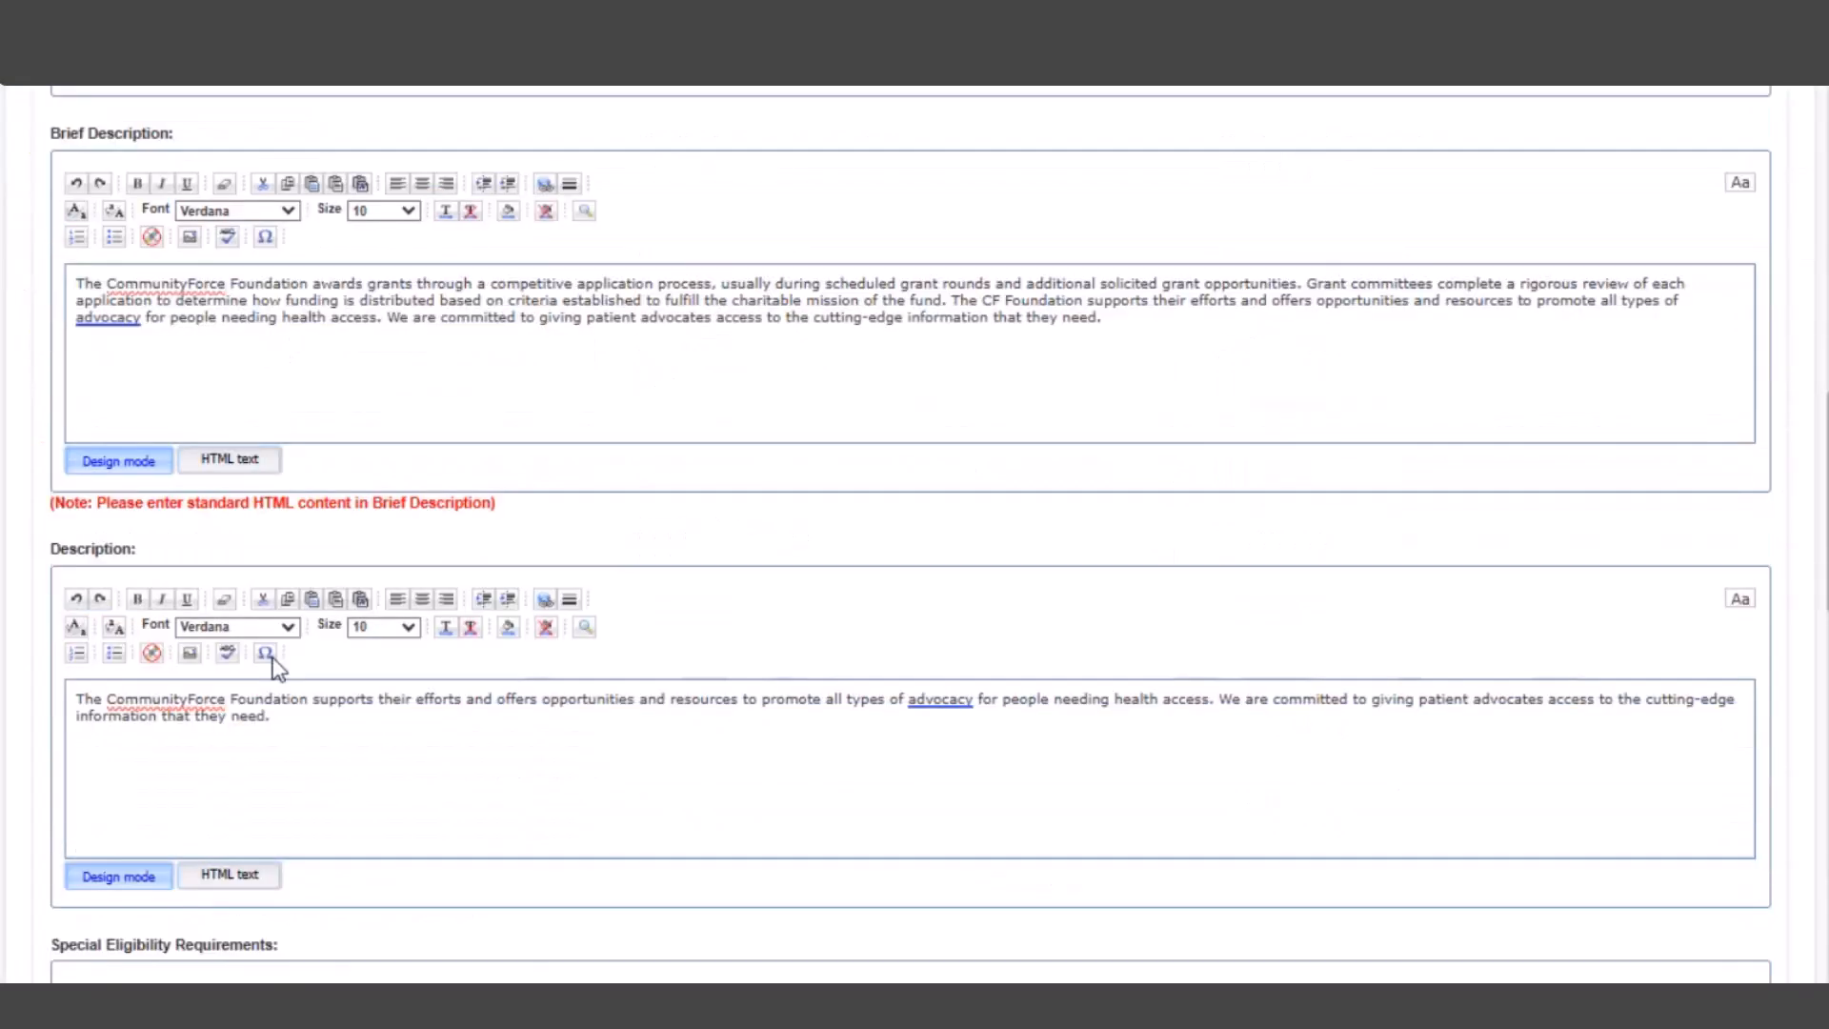
key(ctrl)
drag(290, 712, 93, 701)
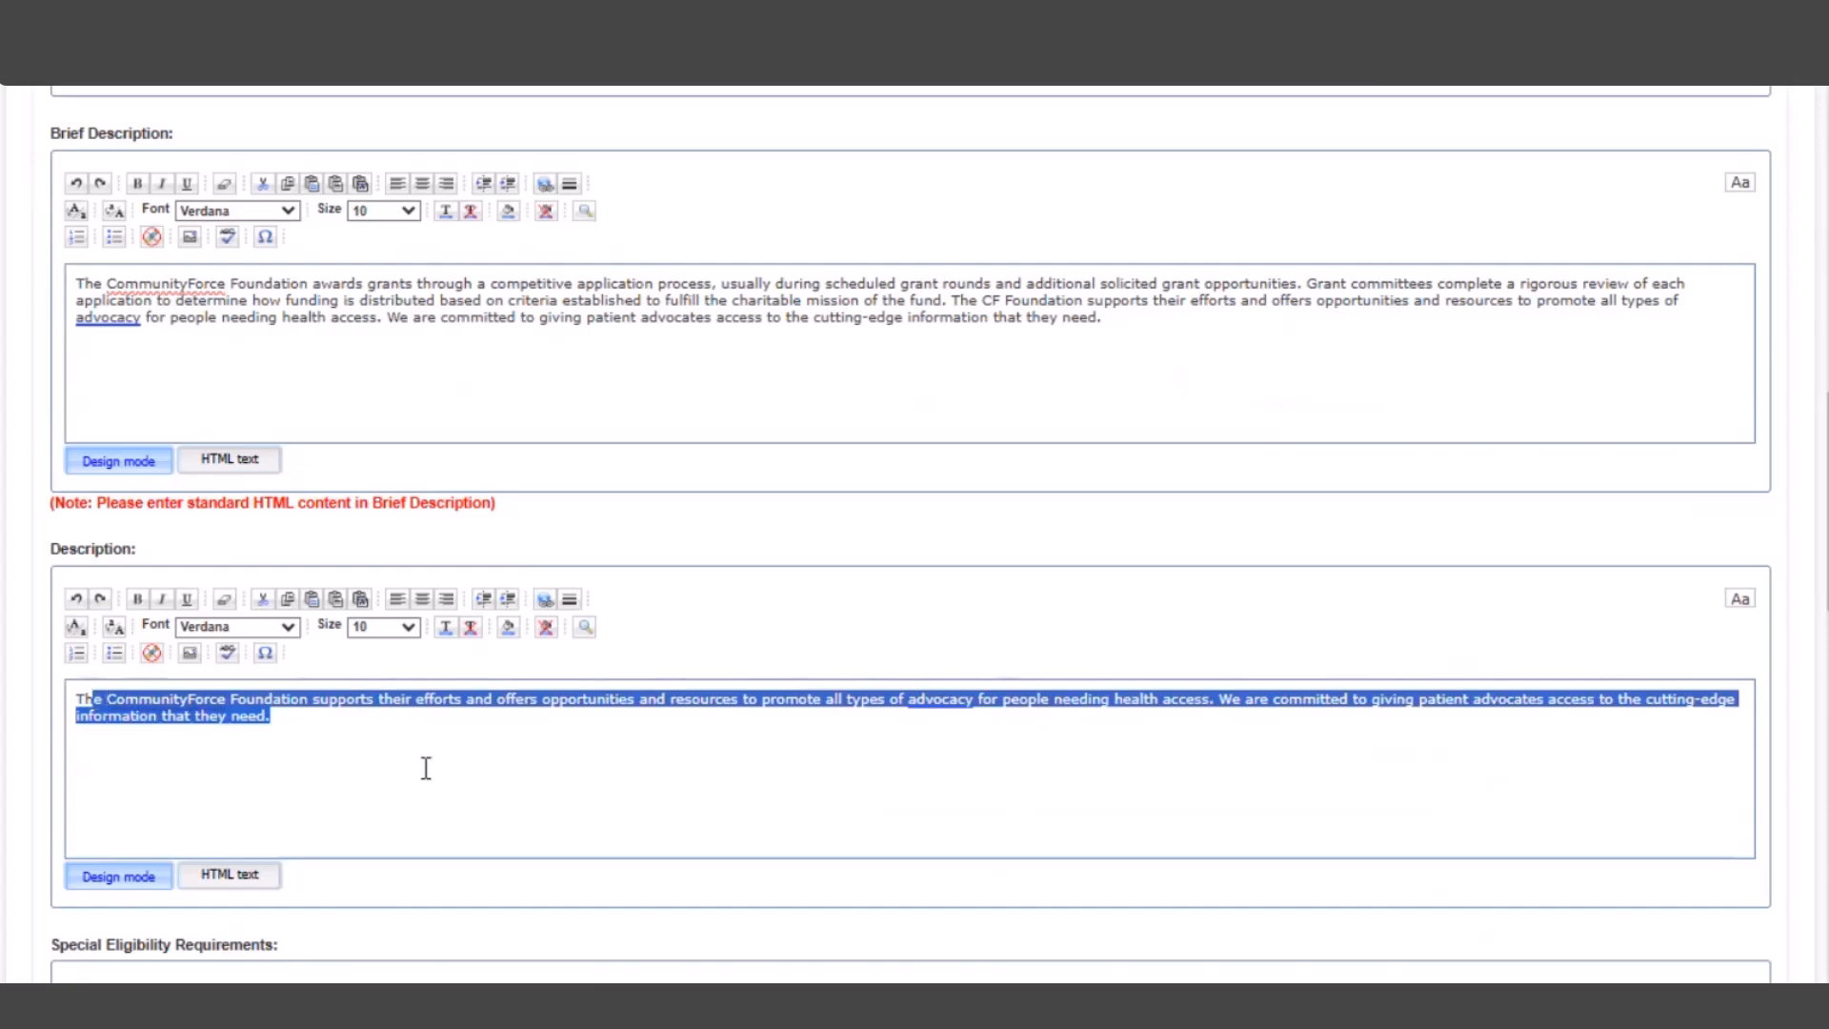
scroll(467, 793, up, 12)
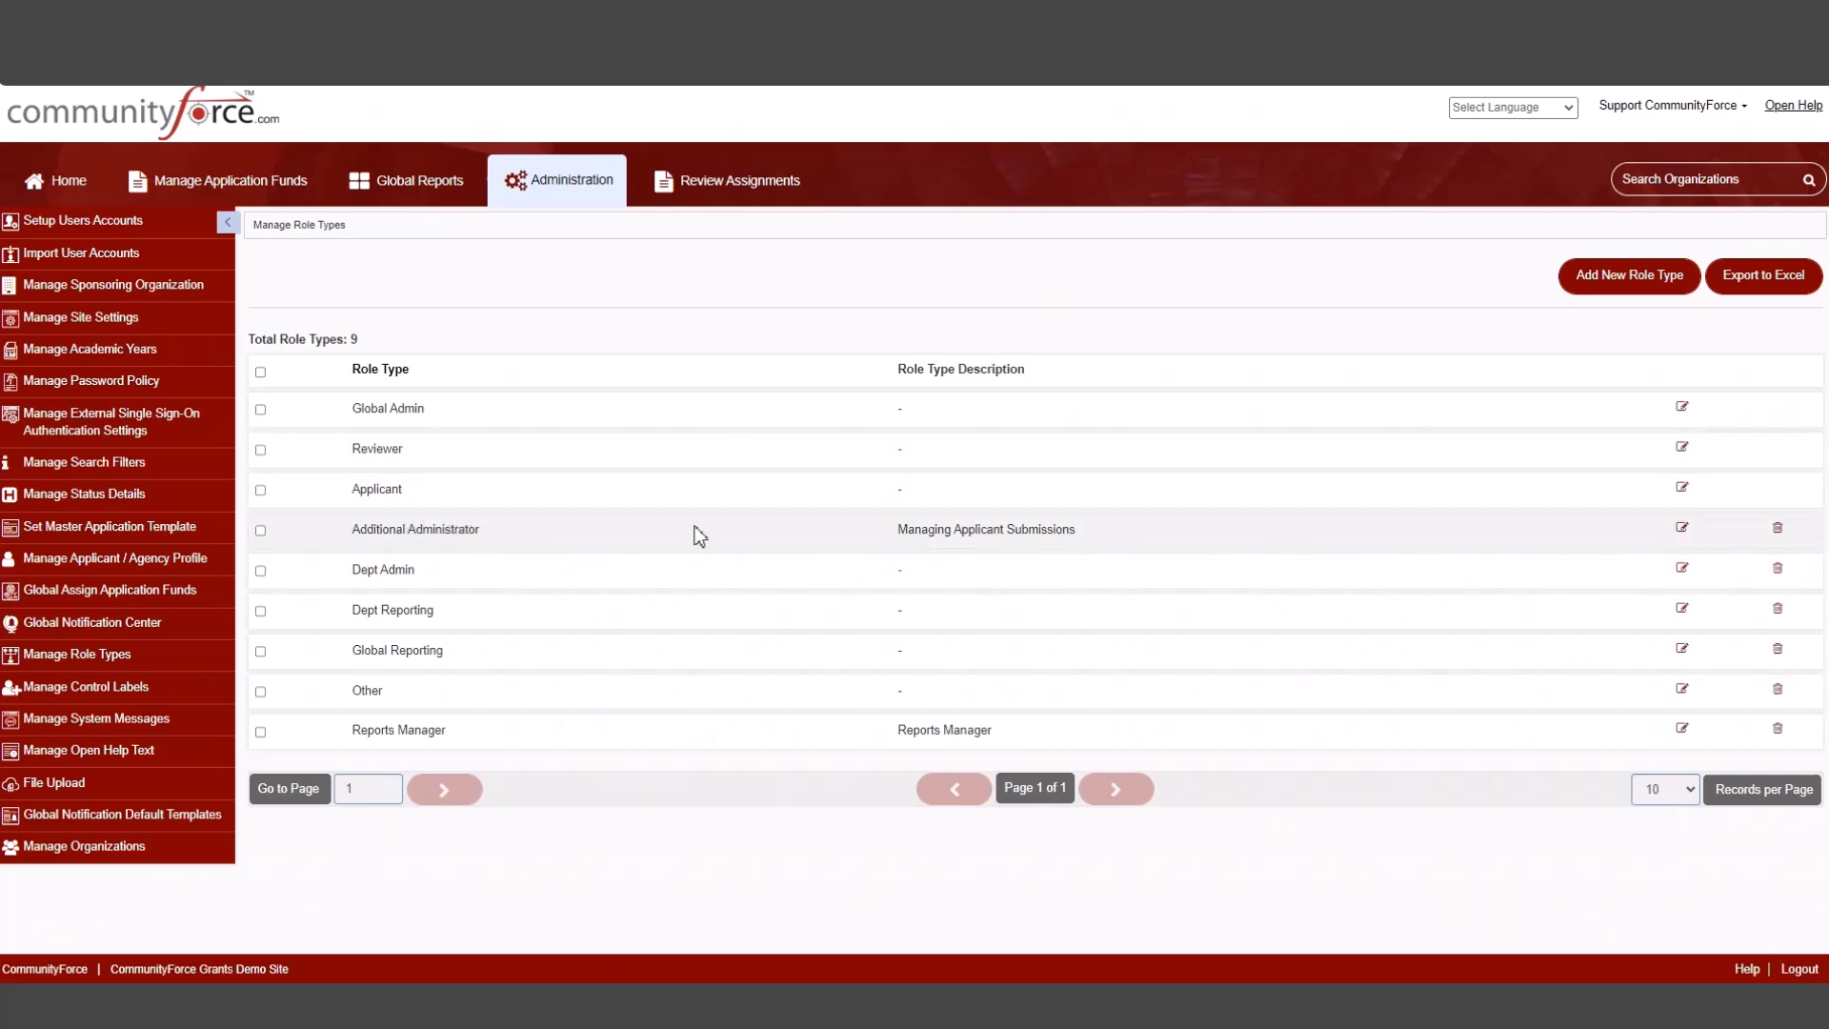
Add a new role type named "Admin Support" and reuse the same text as its description
click(1654, 284)
scroll(383, 341, down, 3)
scroll(461, 370, up, 3)
click(354, 299)
text(Admin Support)
drag(354, 299, 232, 305)
key(ctrl+c)
click(282, 381)
key(ctrl+v)
scroll(279, 376, down, 3)
click(268, 262)
click(269, 367)
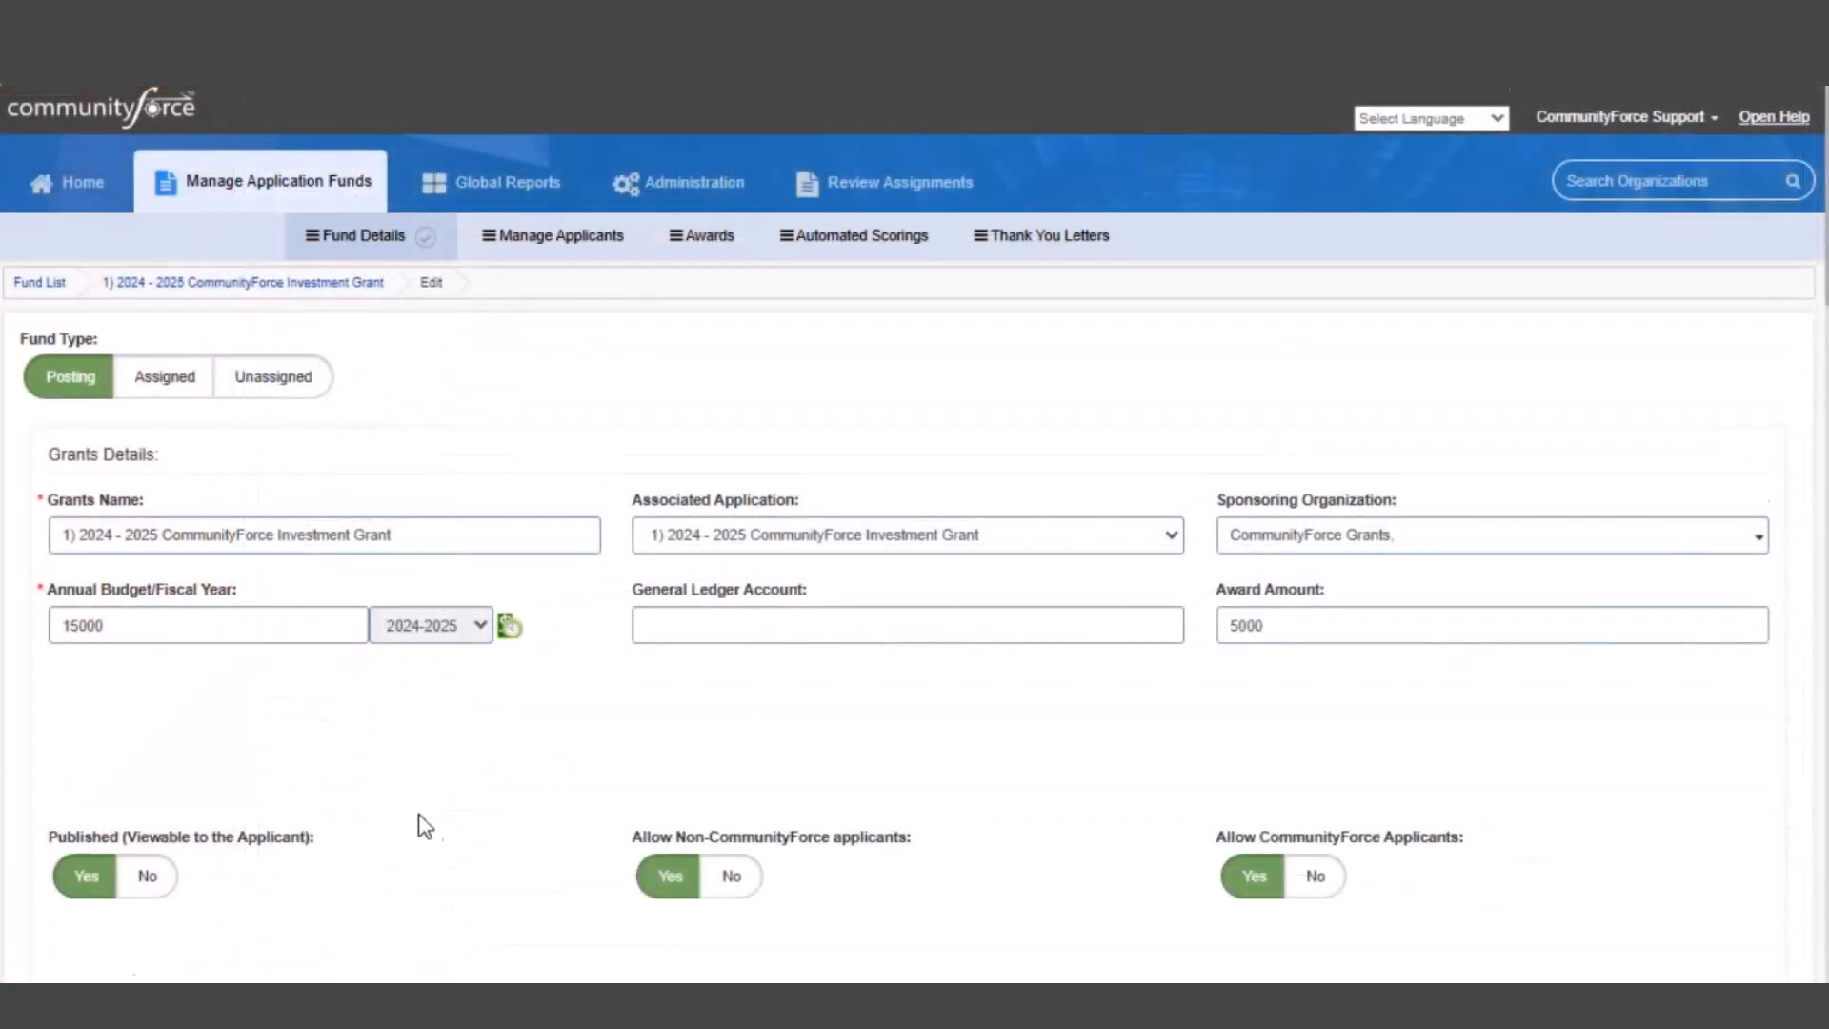
scroll(419, 823, down, 2)
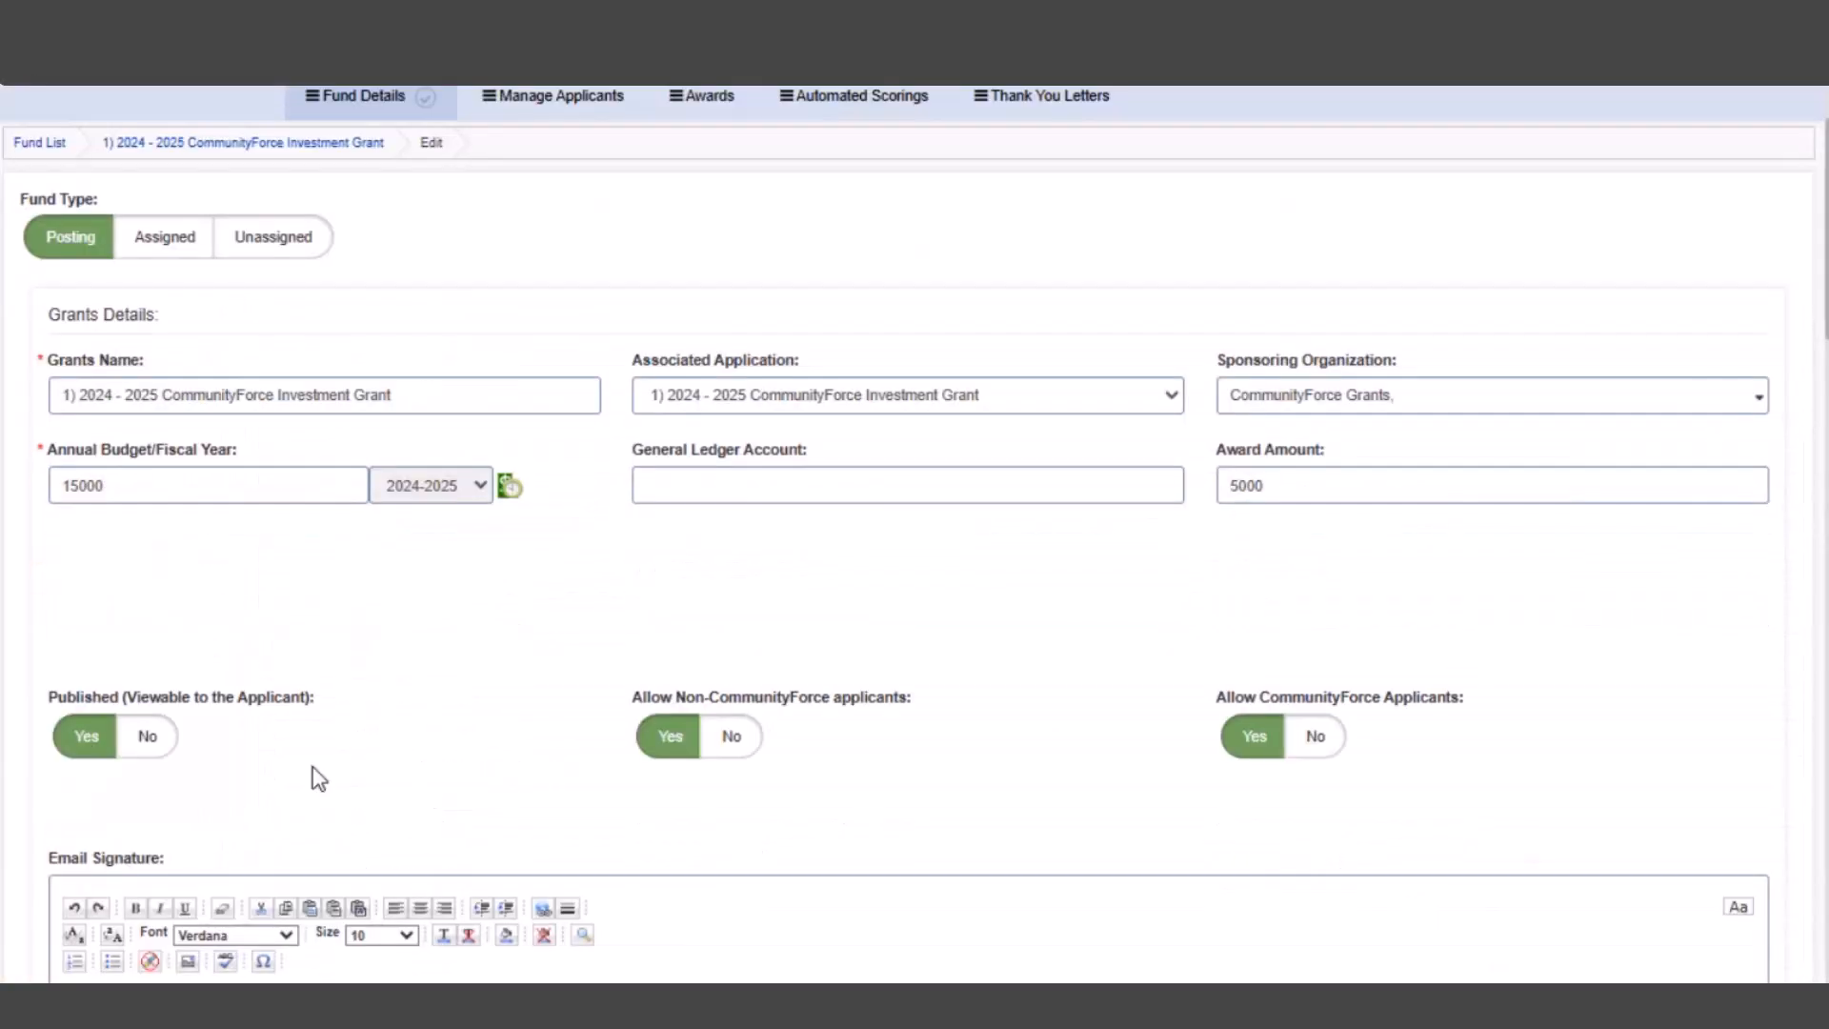
scroll(315, 775, up, 2)
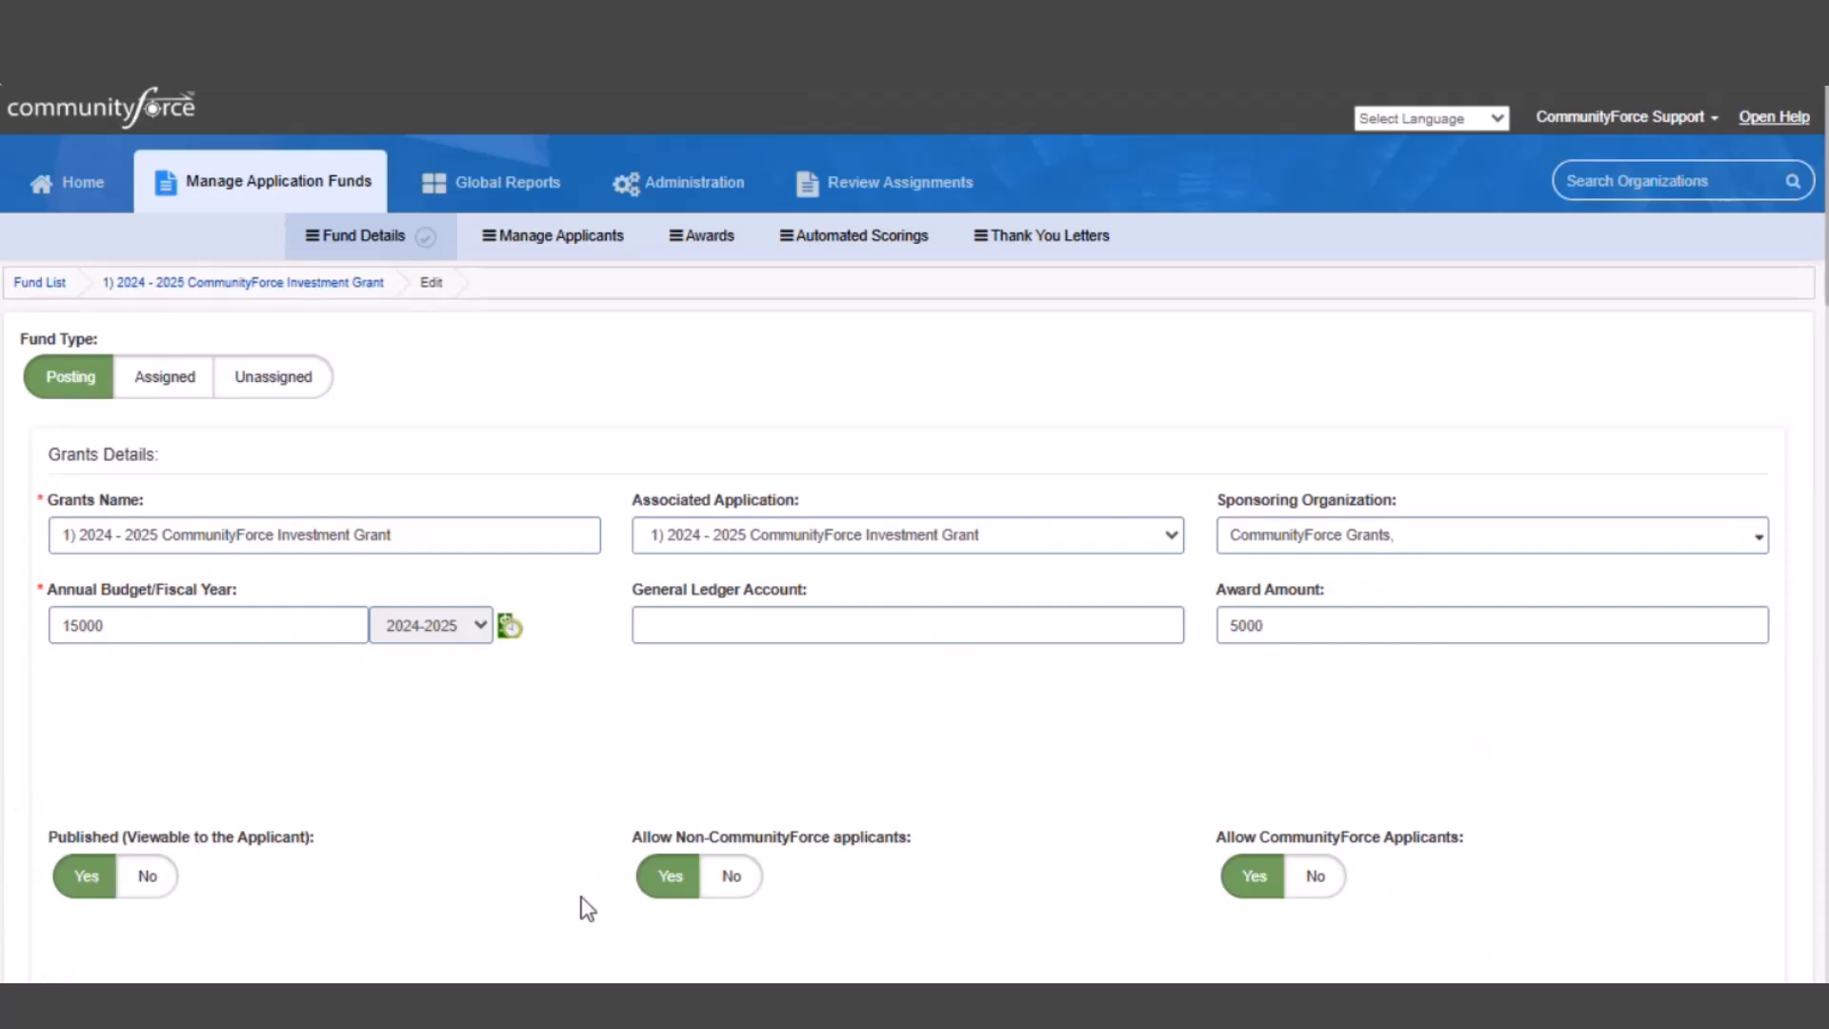
click(1632, 116)
click(1633, 118)
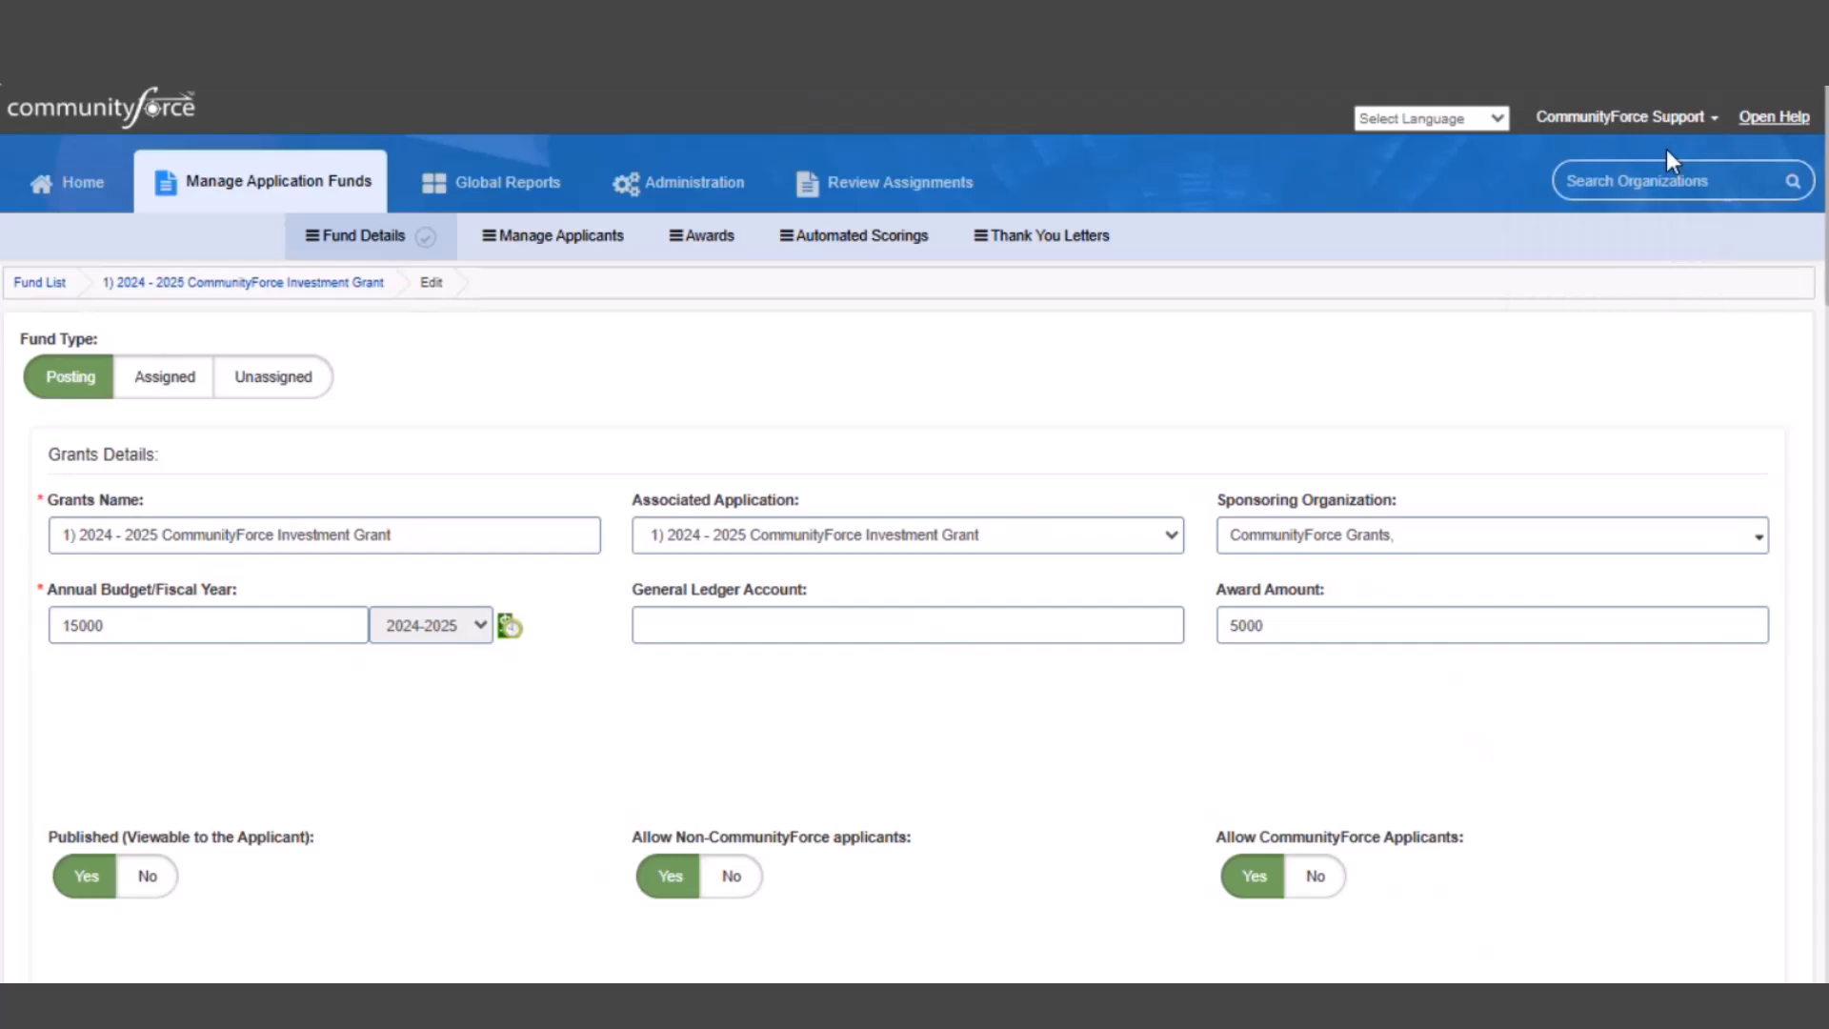